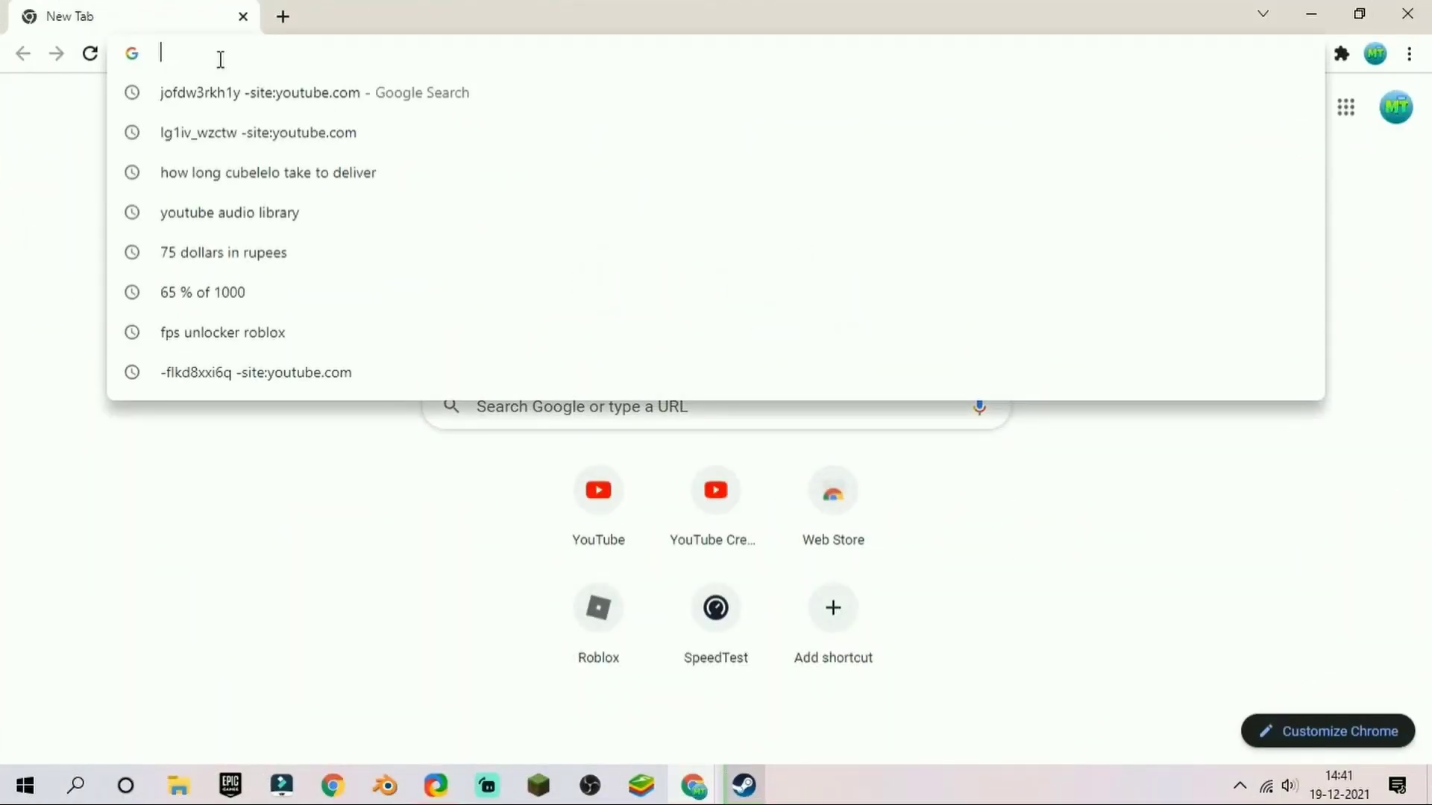
Open the page roblox.com/create in the browser.
text(roblo)
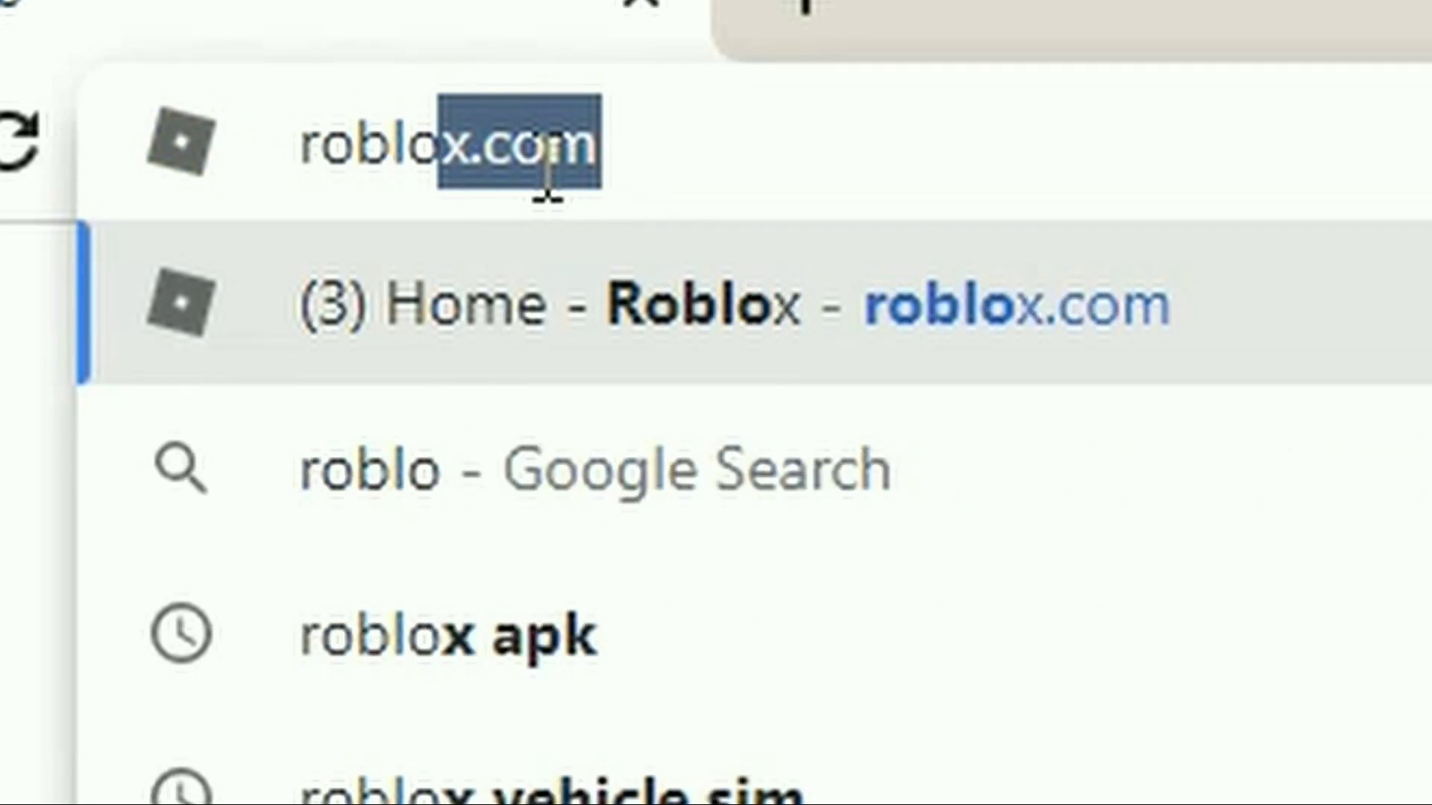
text(x.com)
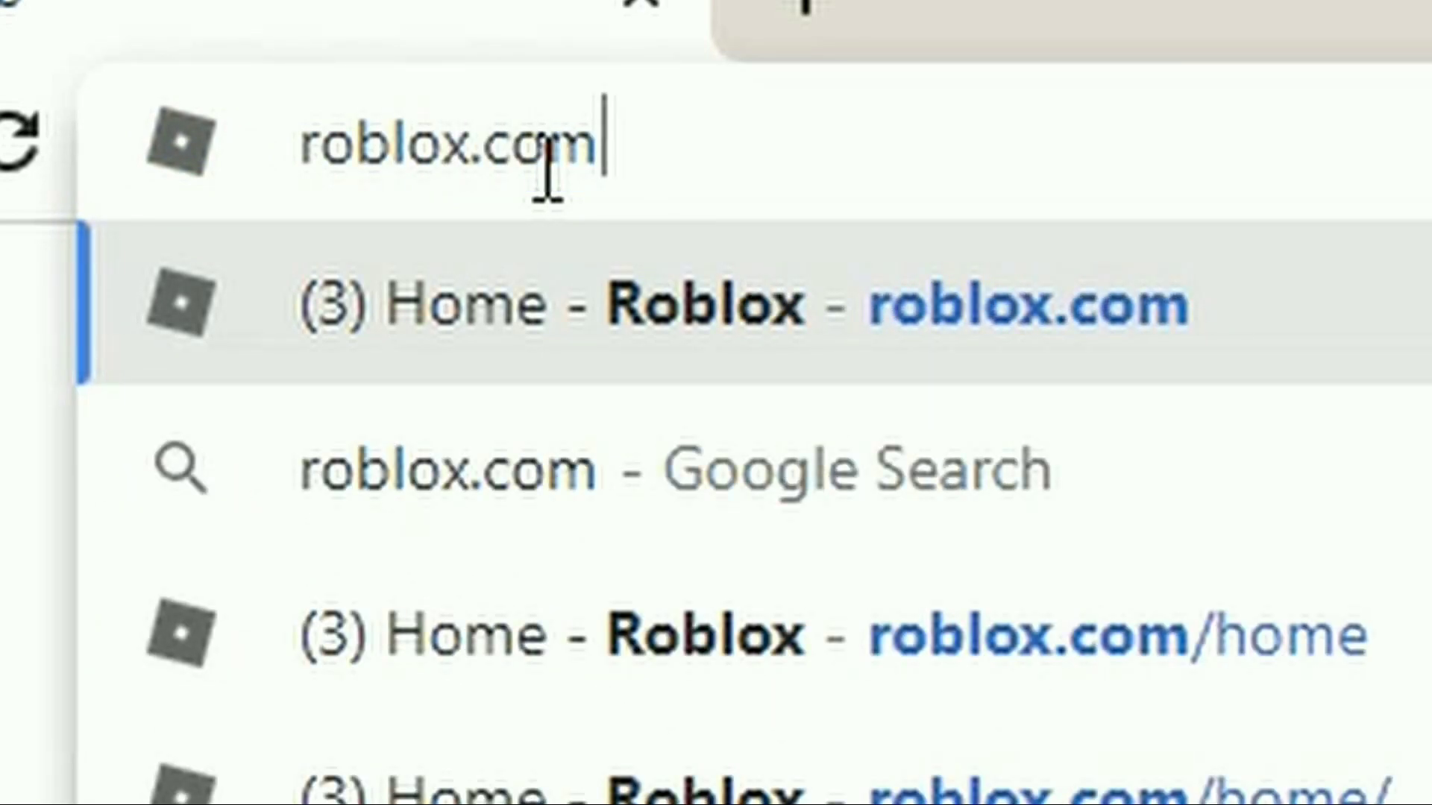
text(/creat)
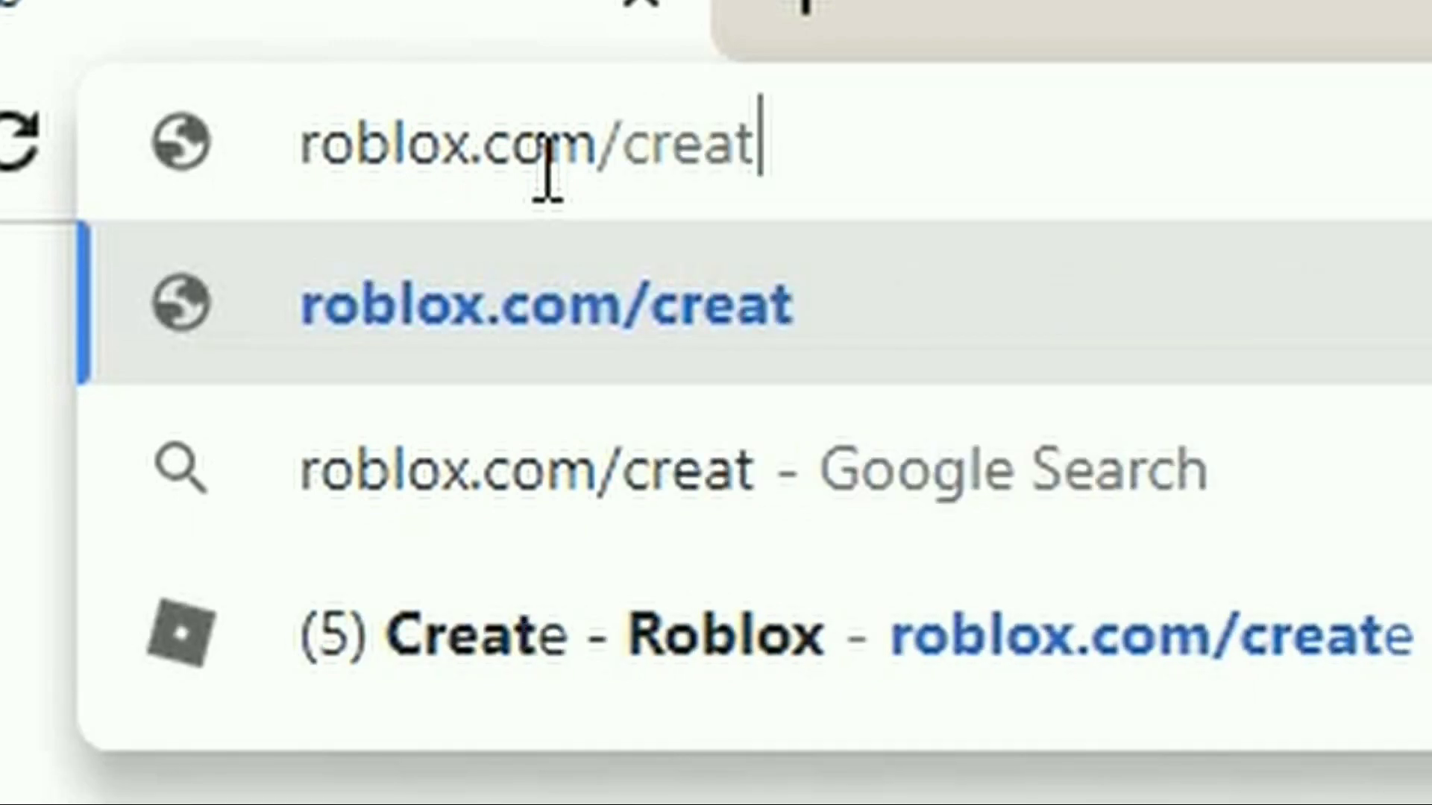
text(e)
key(Return)
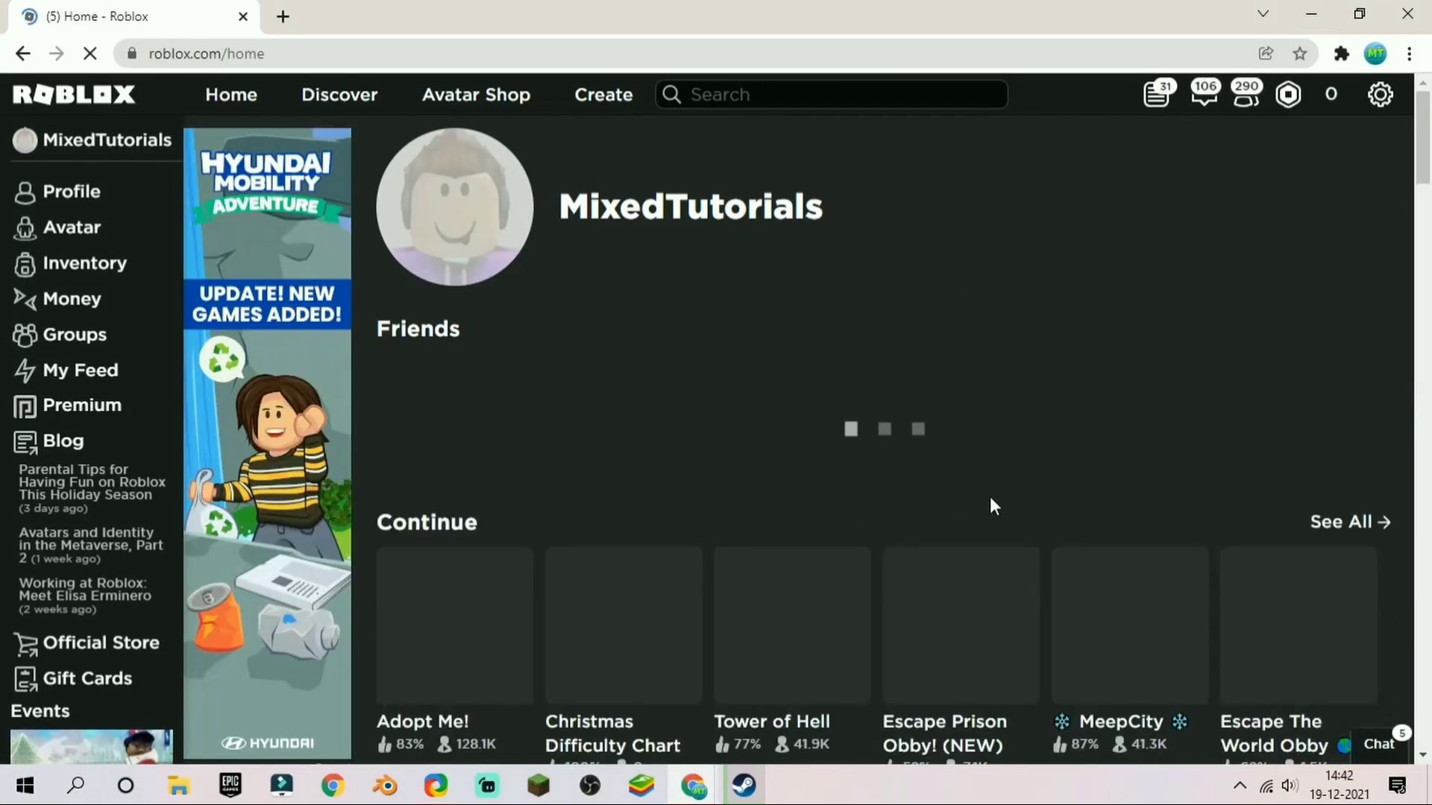
Start a new experience from the Roblox Create page and download Roblox Studio.
click(606, 95)
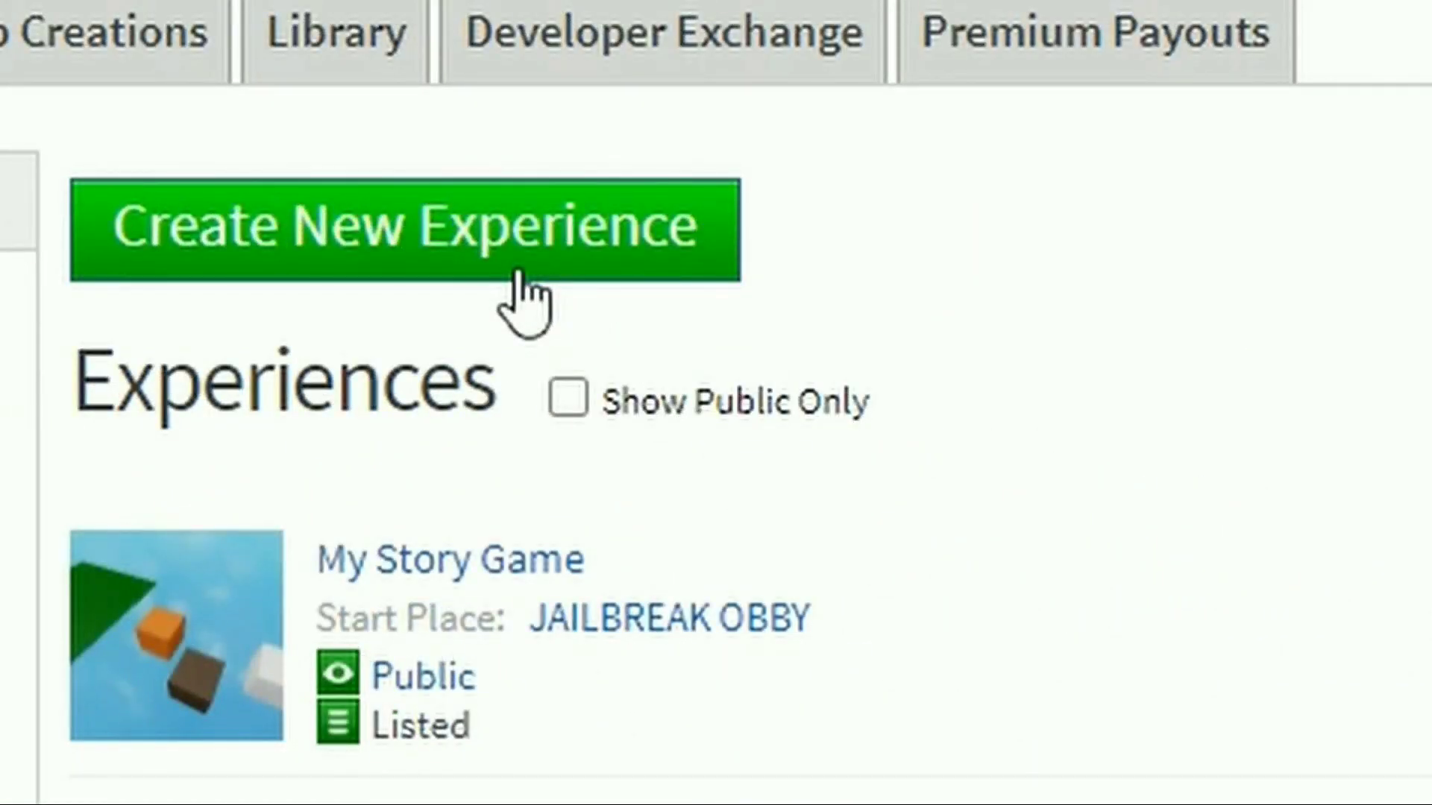
click(518, 274)
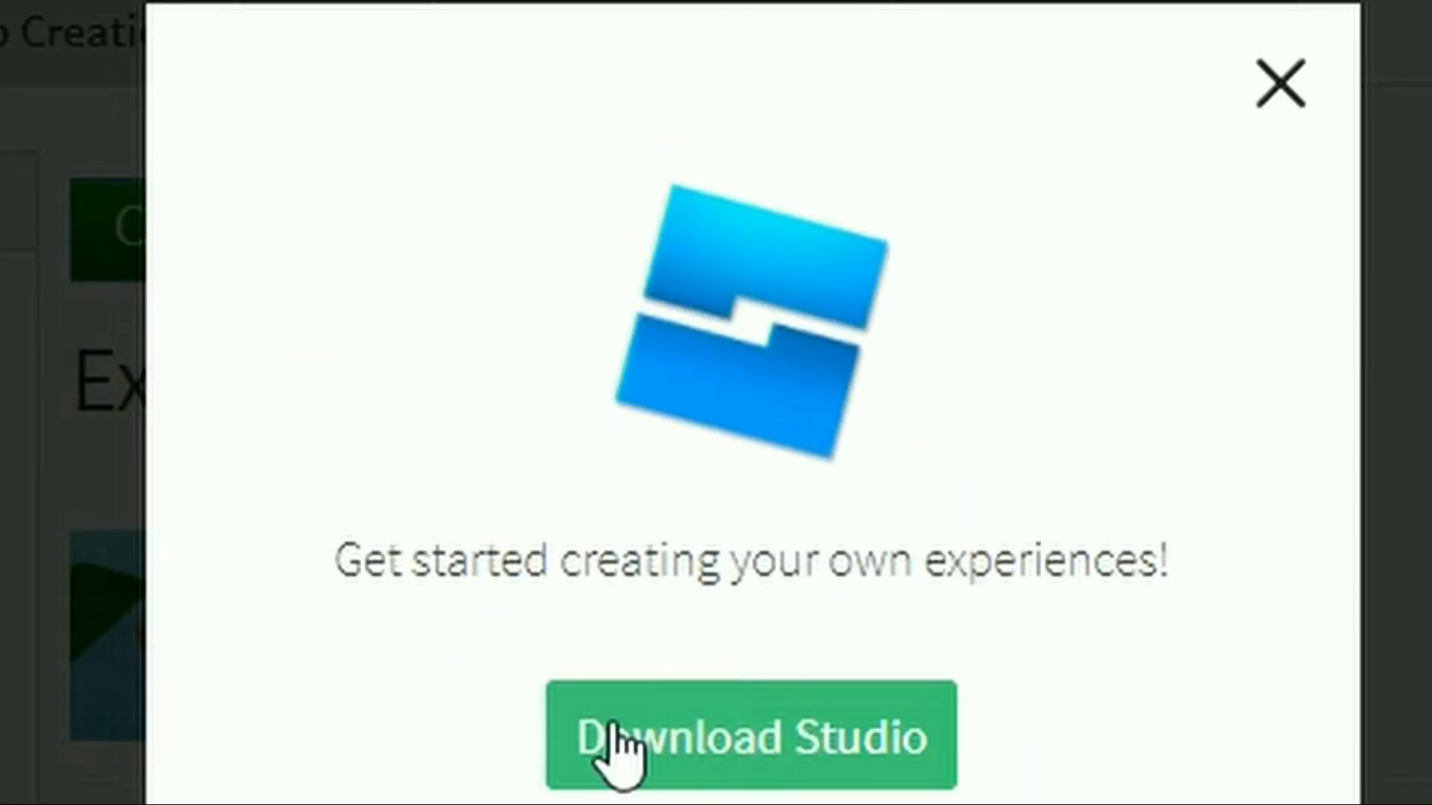
click(727, 740)
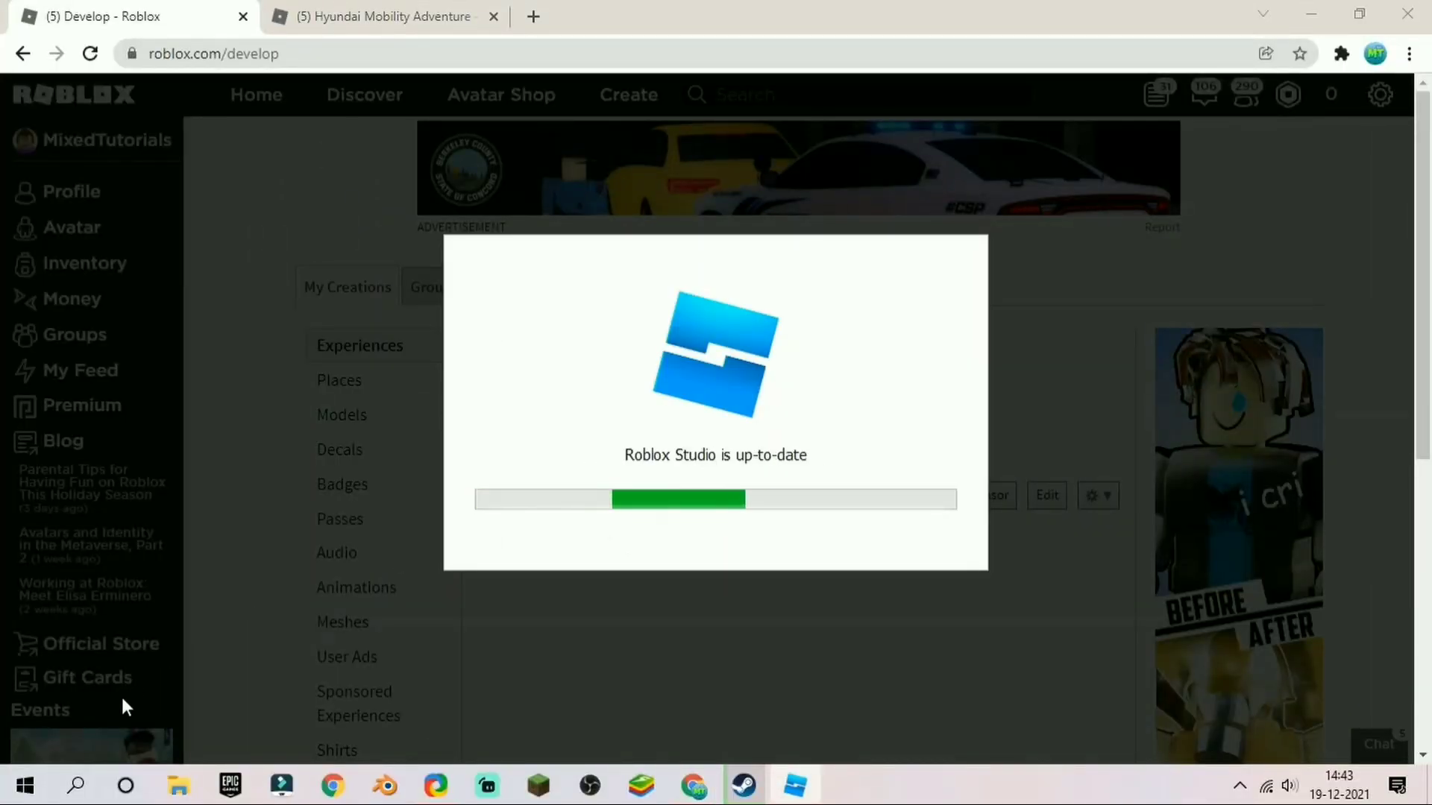
Find Roblox Studio through the Windows search, launch it, and close the Roblox FPS Unlocker console window.
click(23, 785)
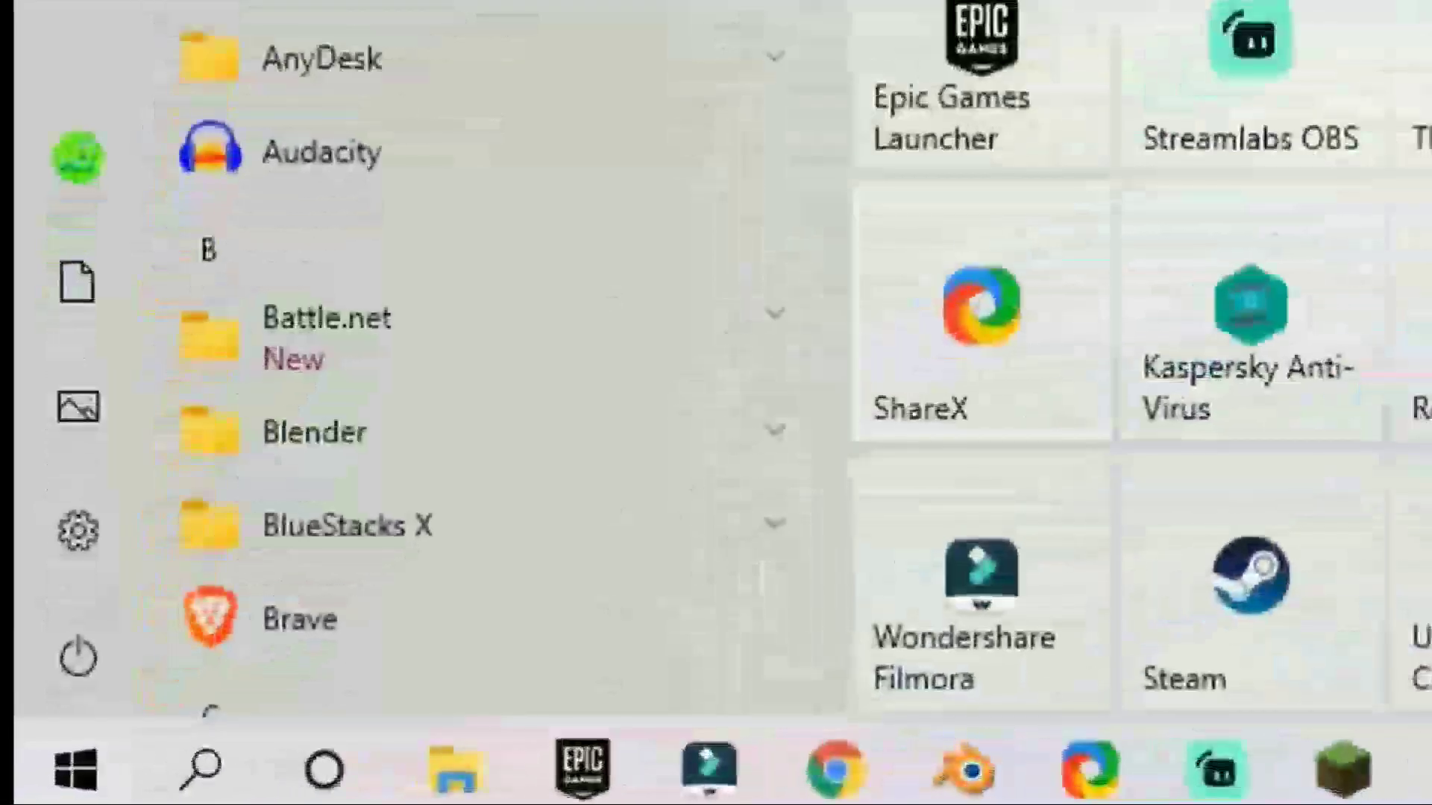
text(robloxx)
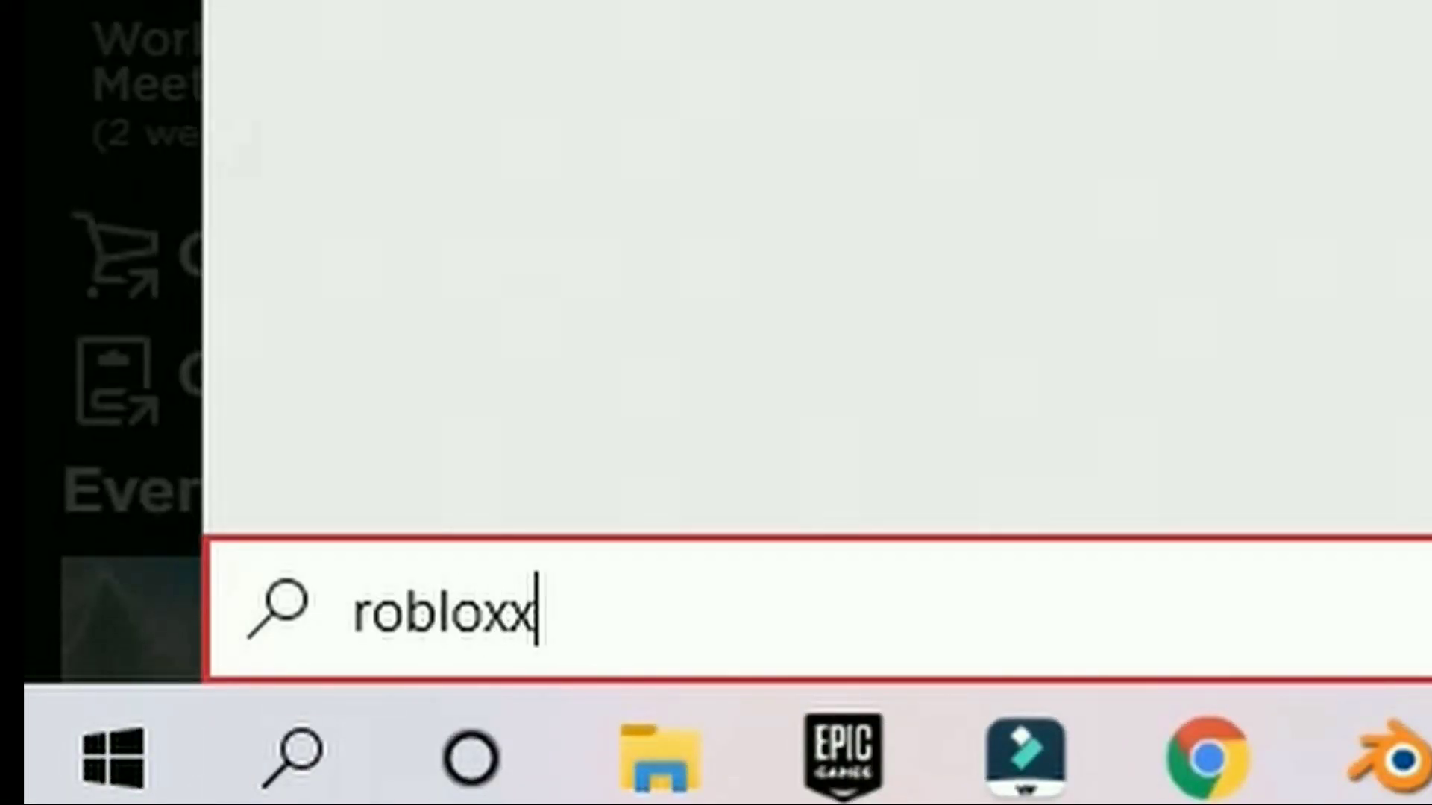
key(BackSpace)
text(studio)
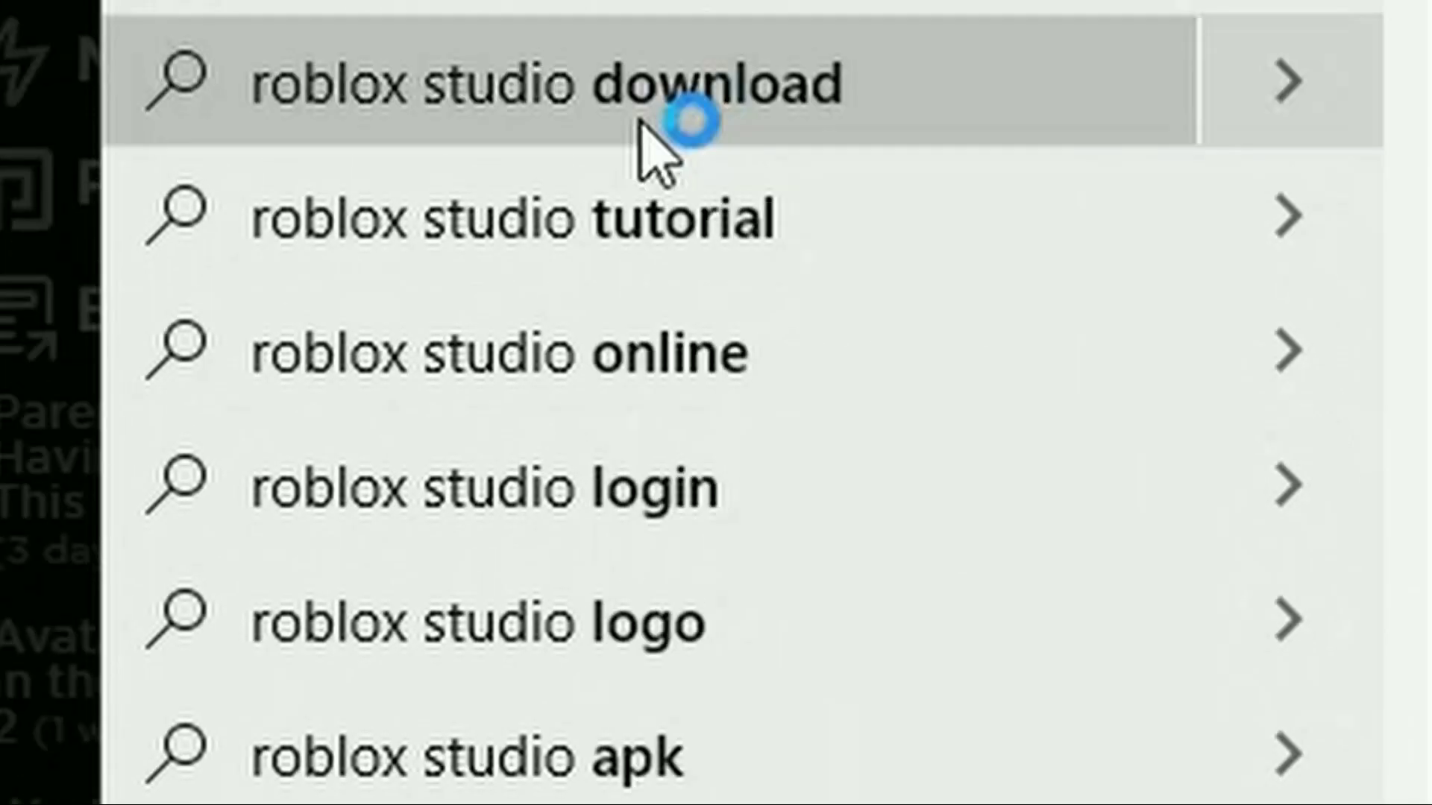
click(462, 477)
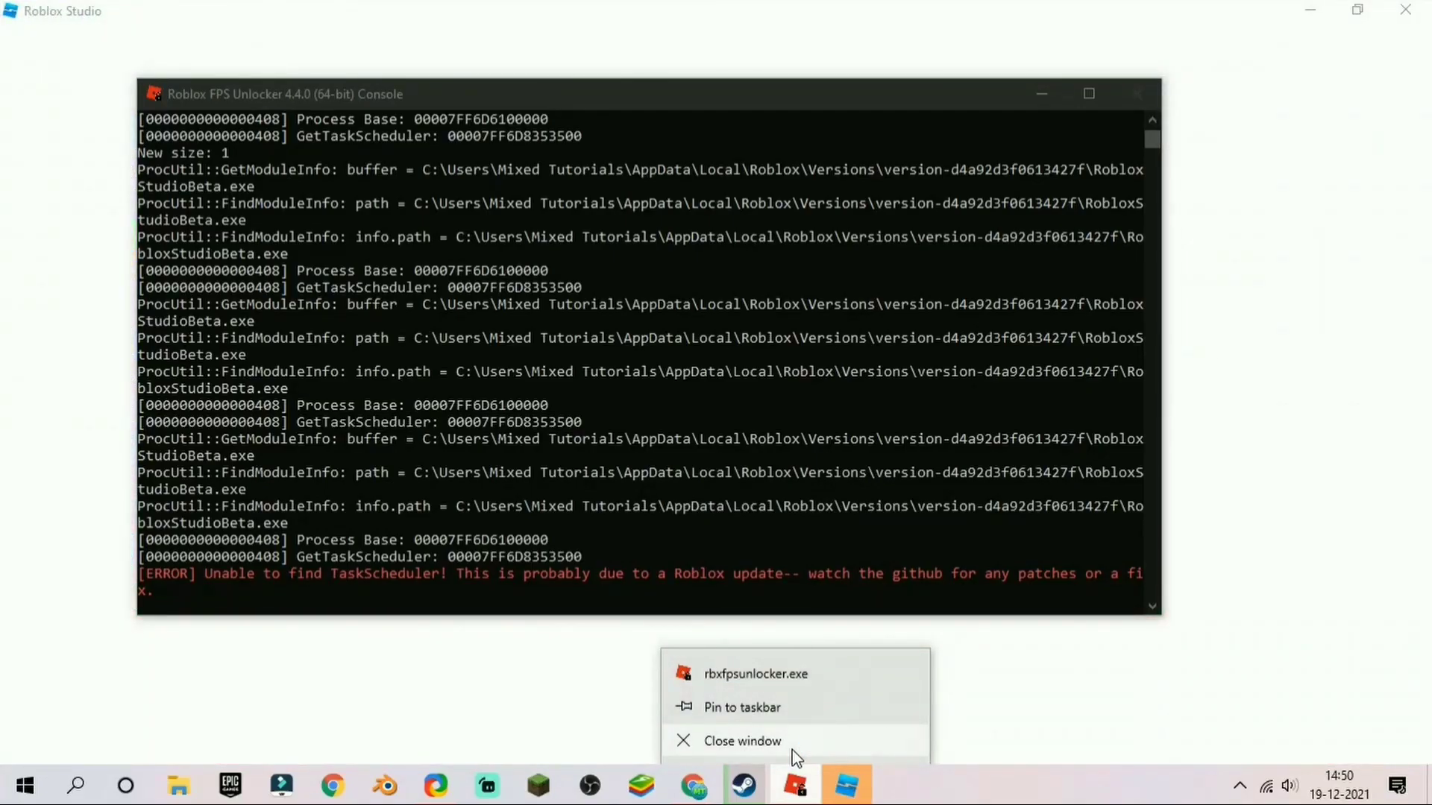
click(838, 754)
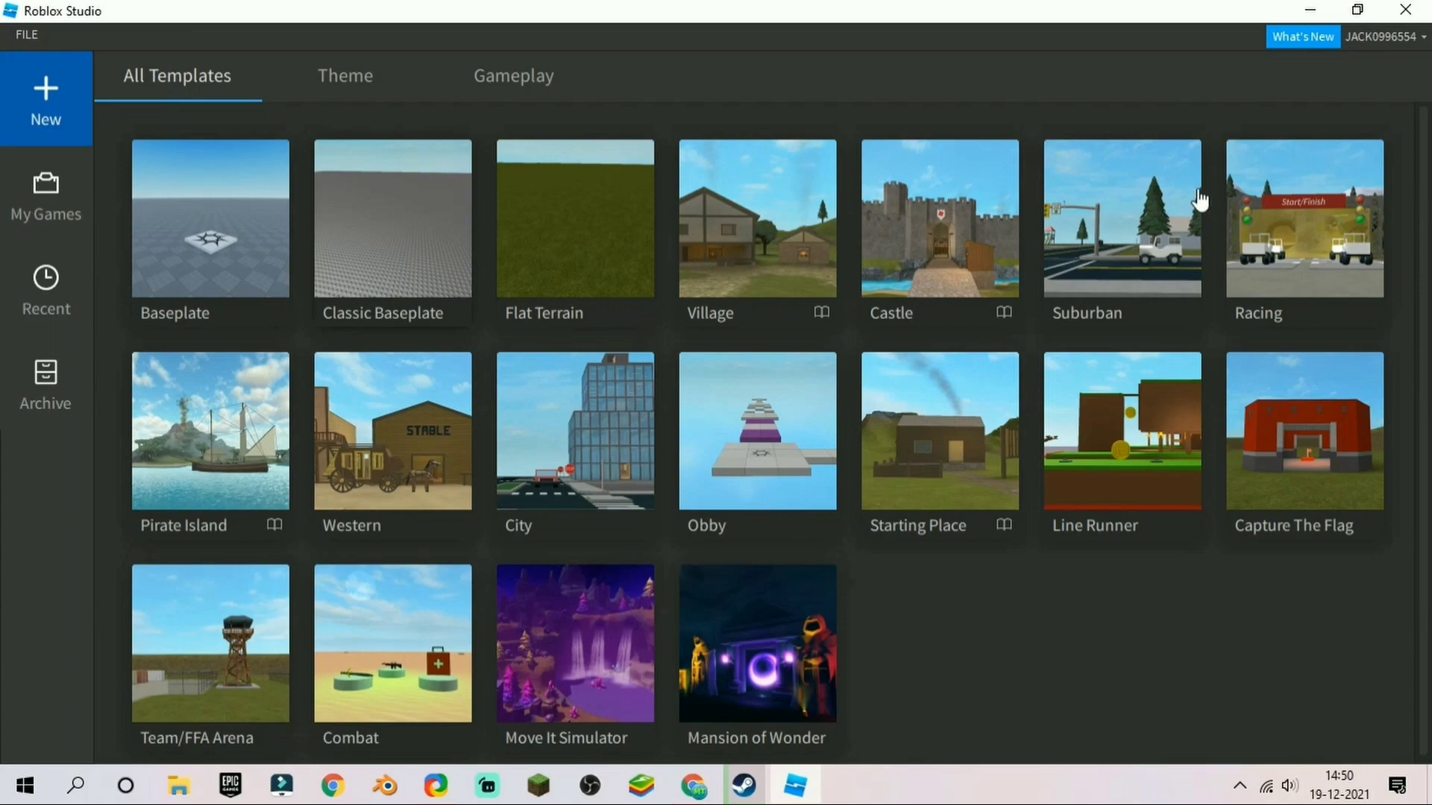
Create a new place from the Classic Baseplate template.
click(419, 237)
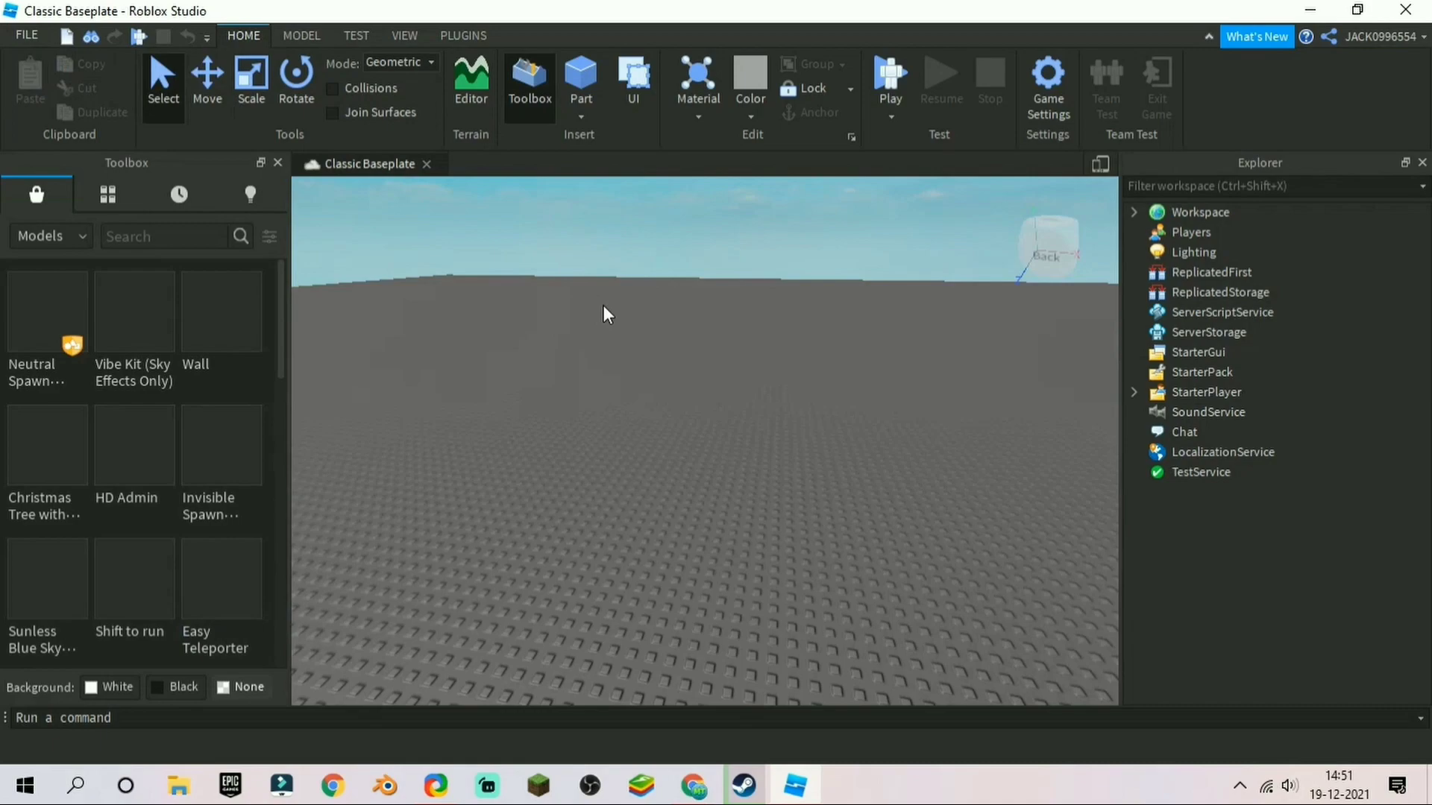
right_drag(598, 370, 602, 367)
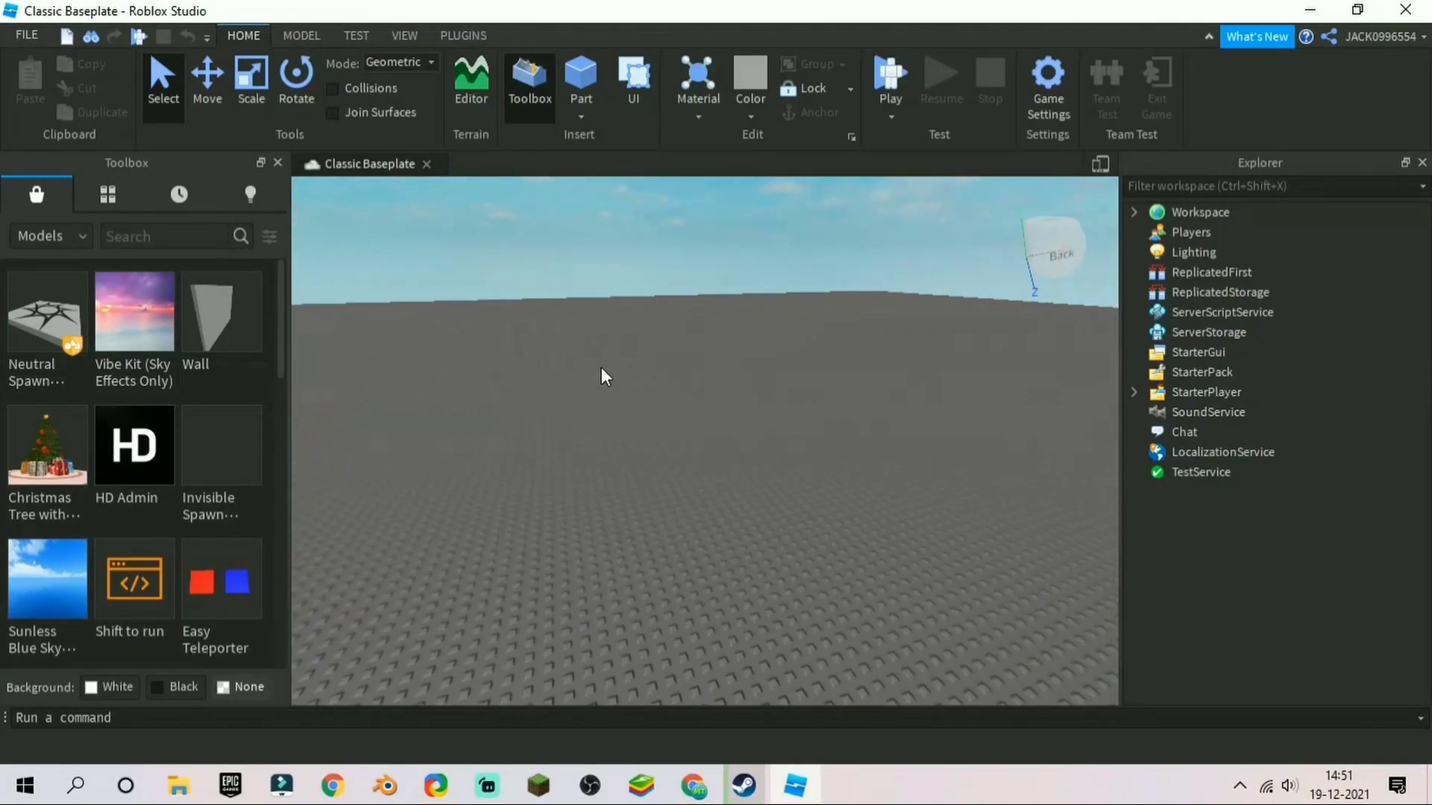
scroll(601, 367, up, 4)
scroll(601, 367, down, 2)
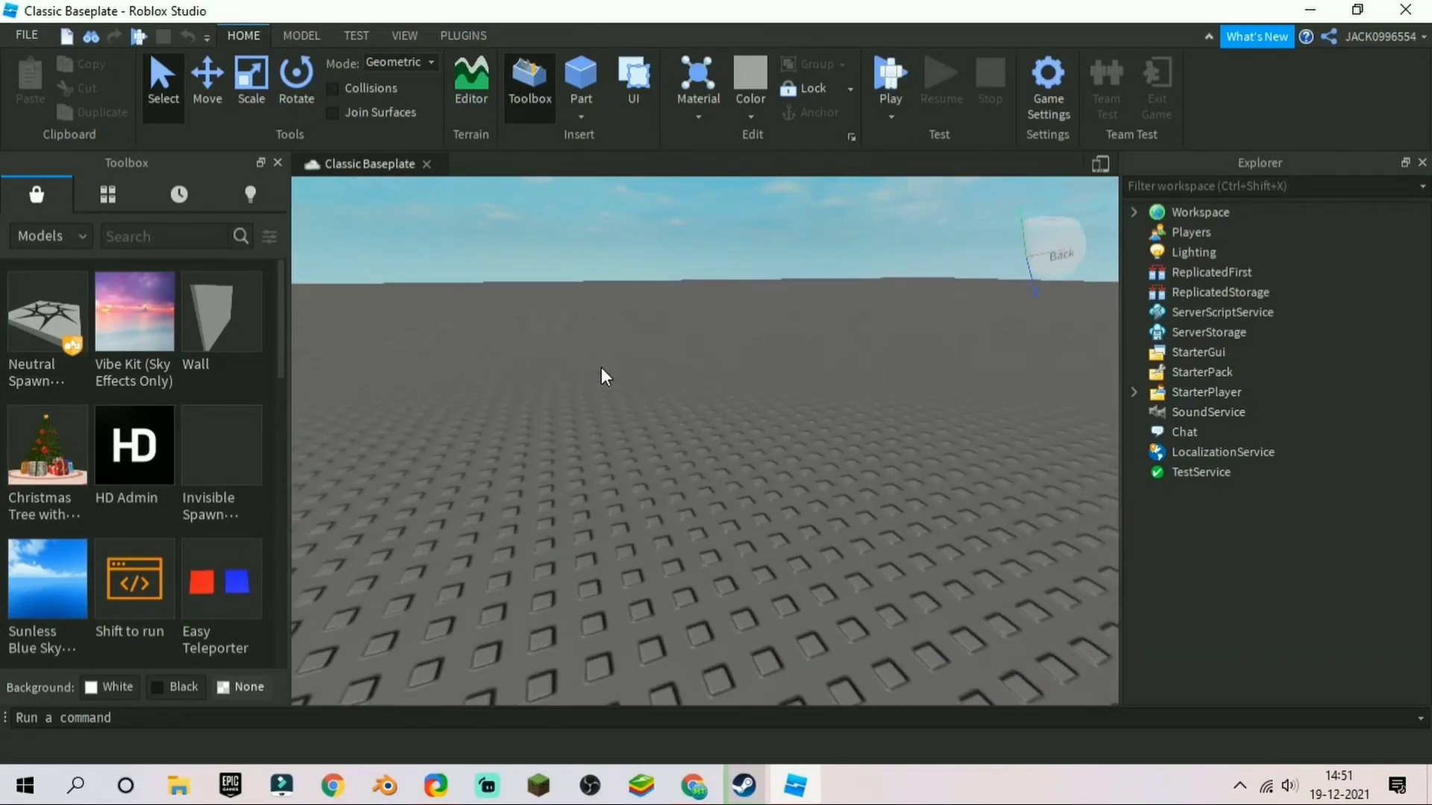
scroll(601, 367, down, 5)
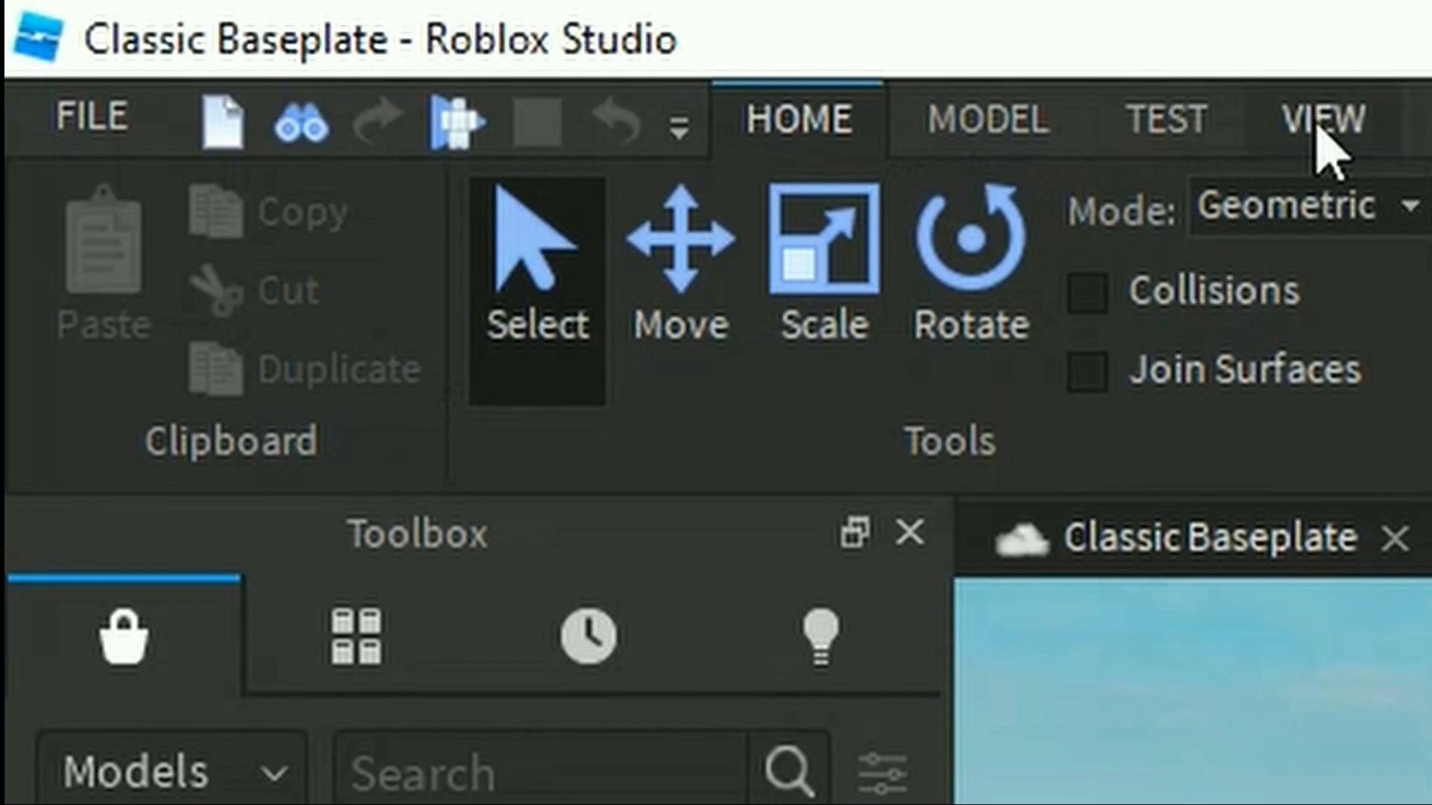
Hide the Toolbox panel and show it again.
click(1324, 123)
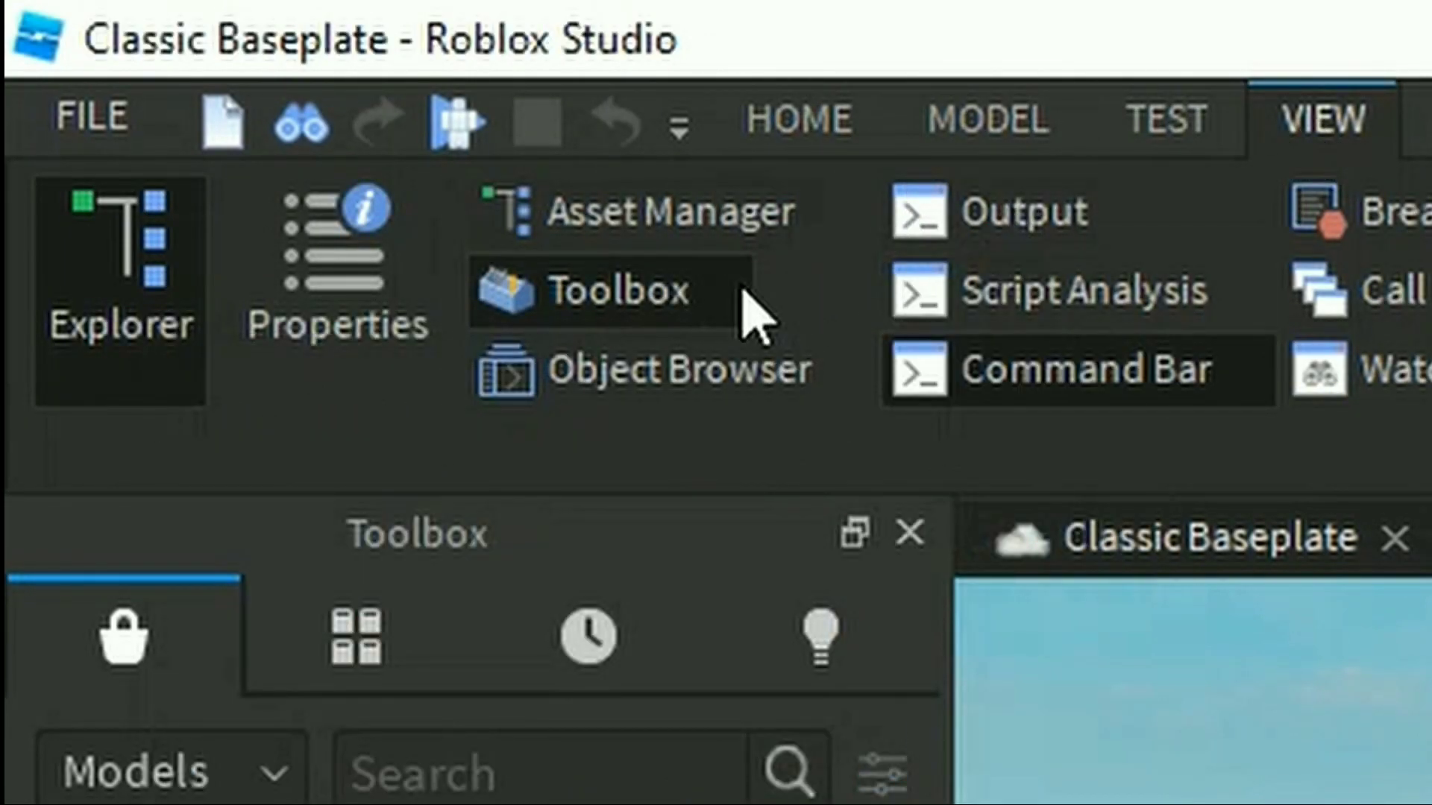
click(708, 292)
click(709, 292)
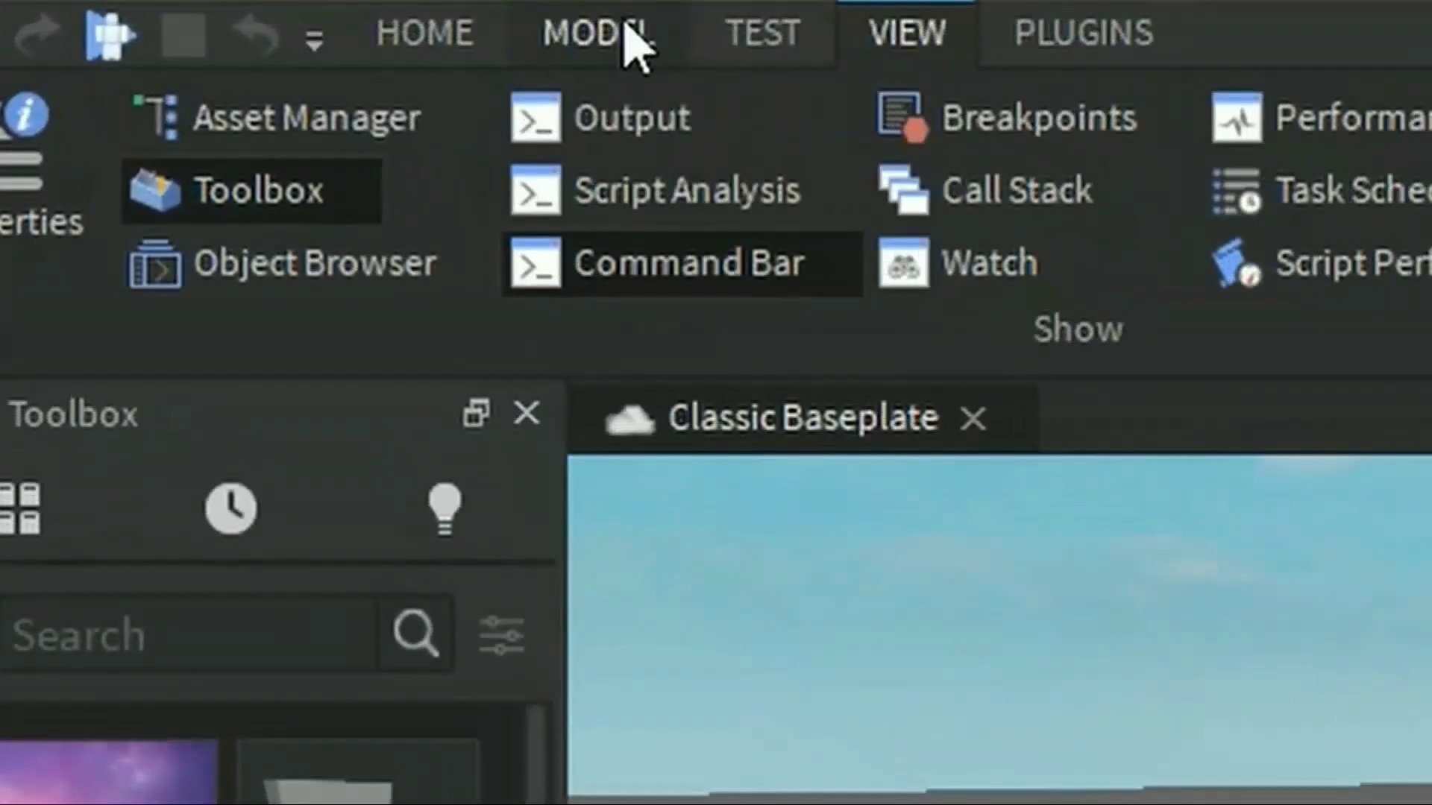
Check the Rotate and Move increments of the snap-to-grid settings.
click(578, 33)
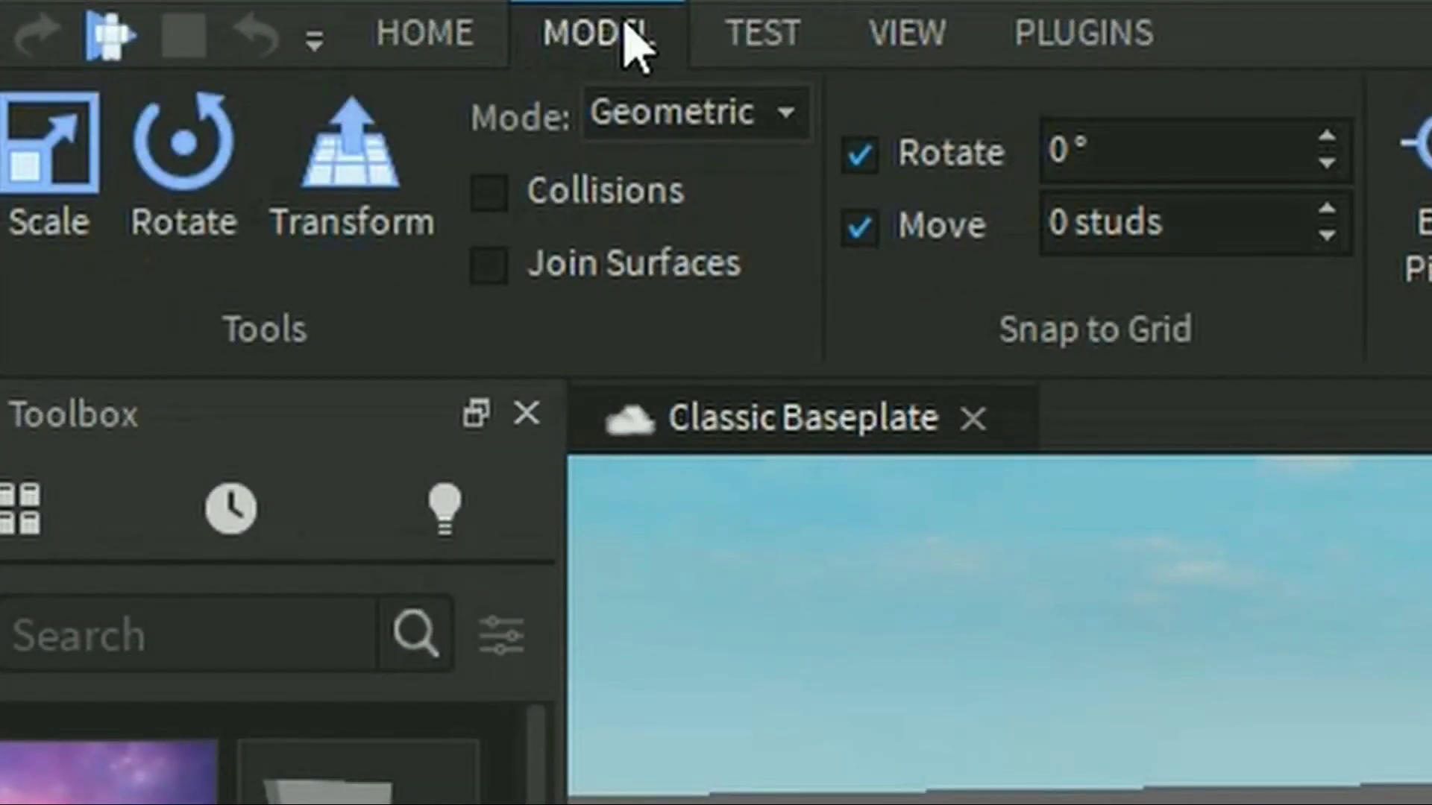
click(1075, 150)
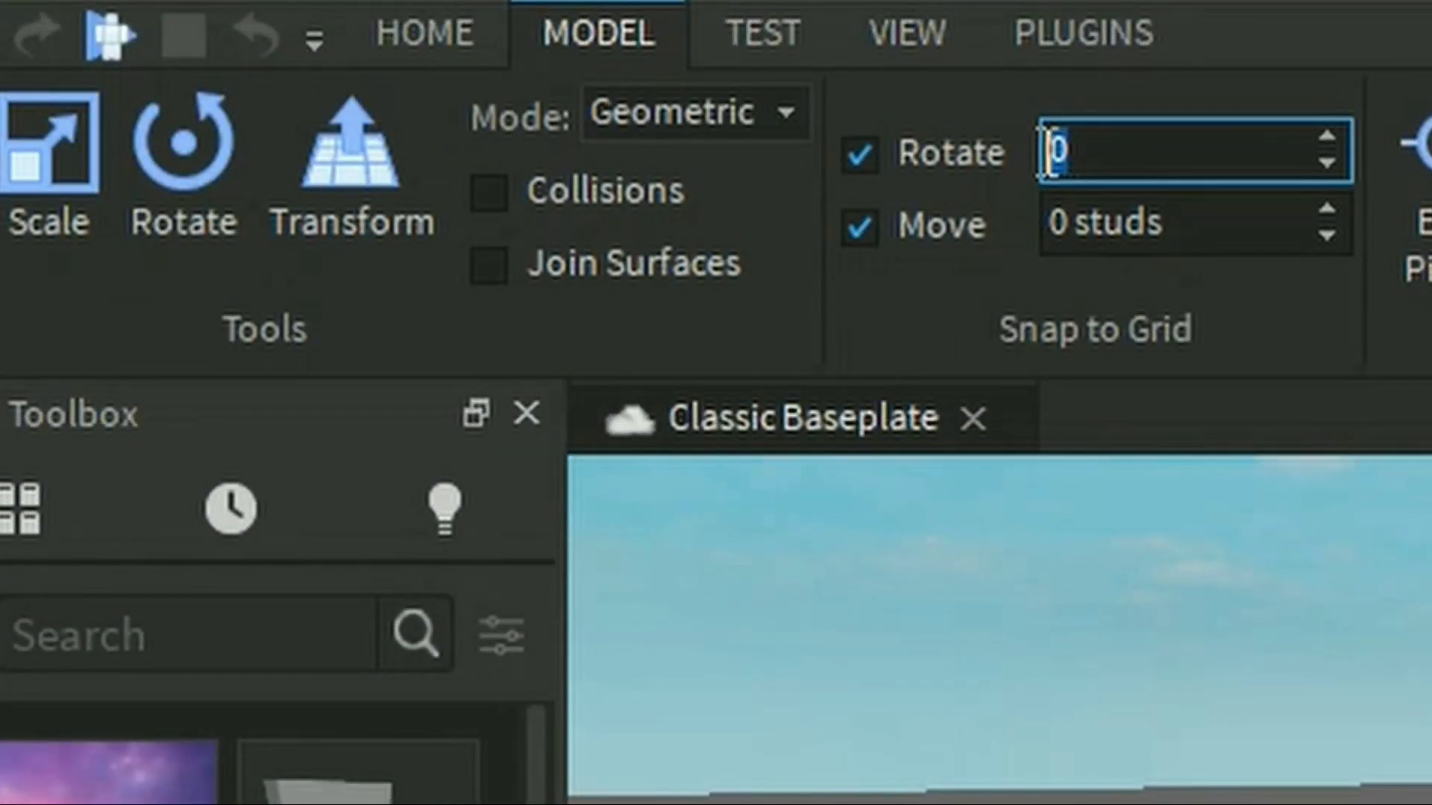
click(1079, 222)
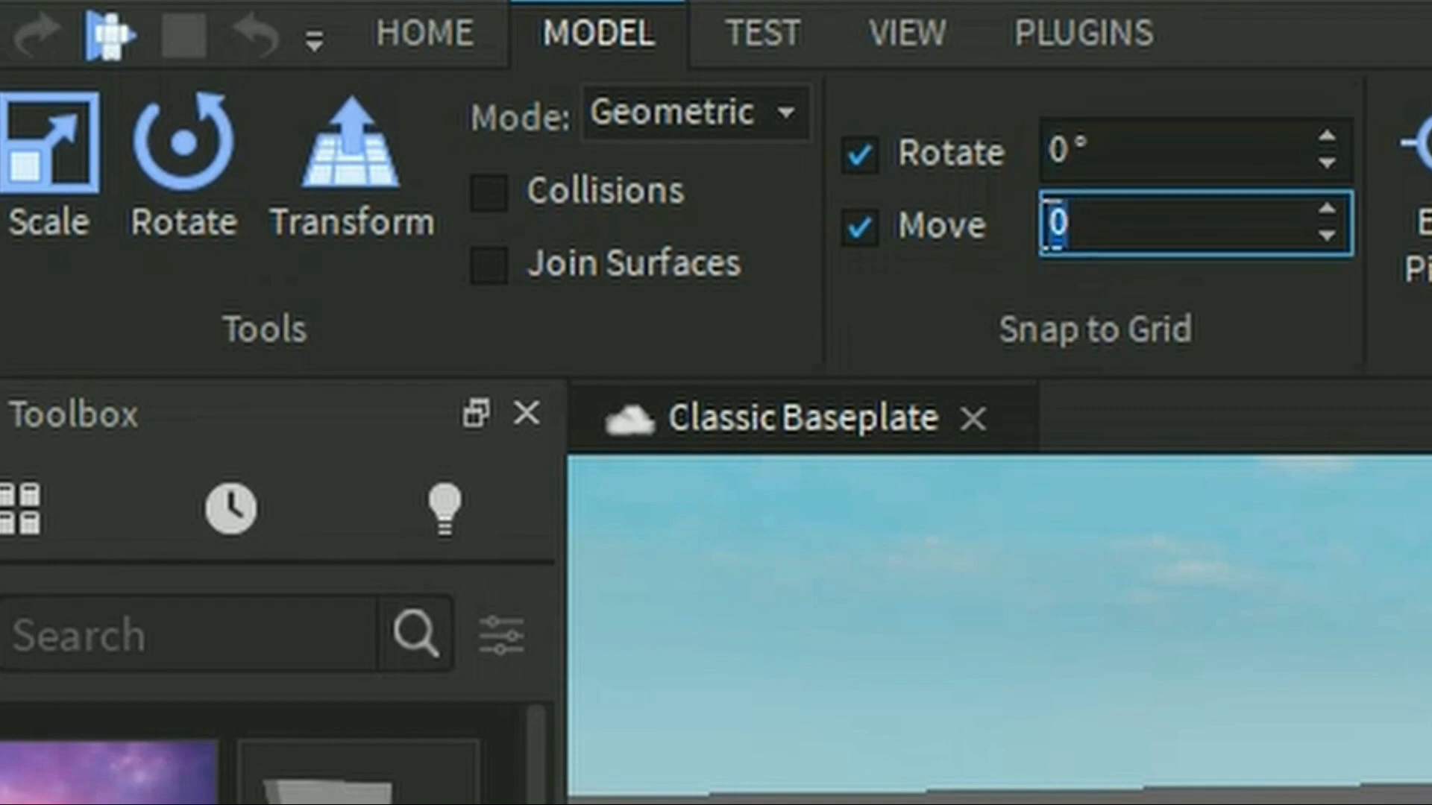
click(1106, 542)
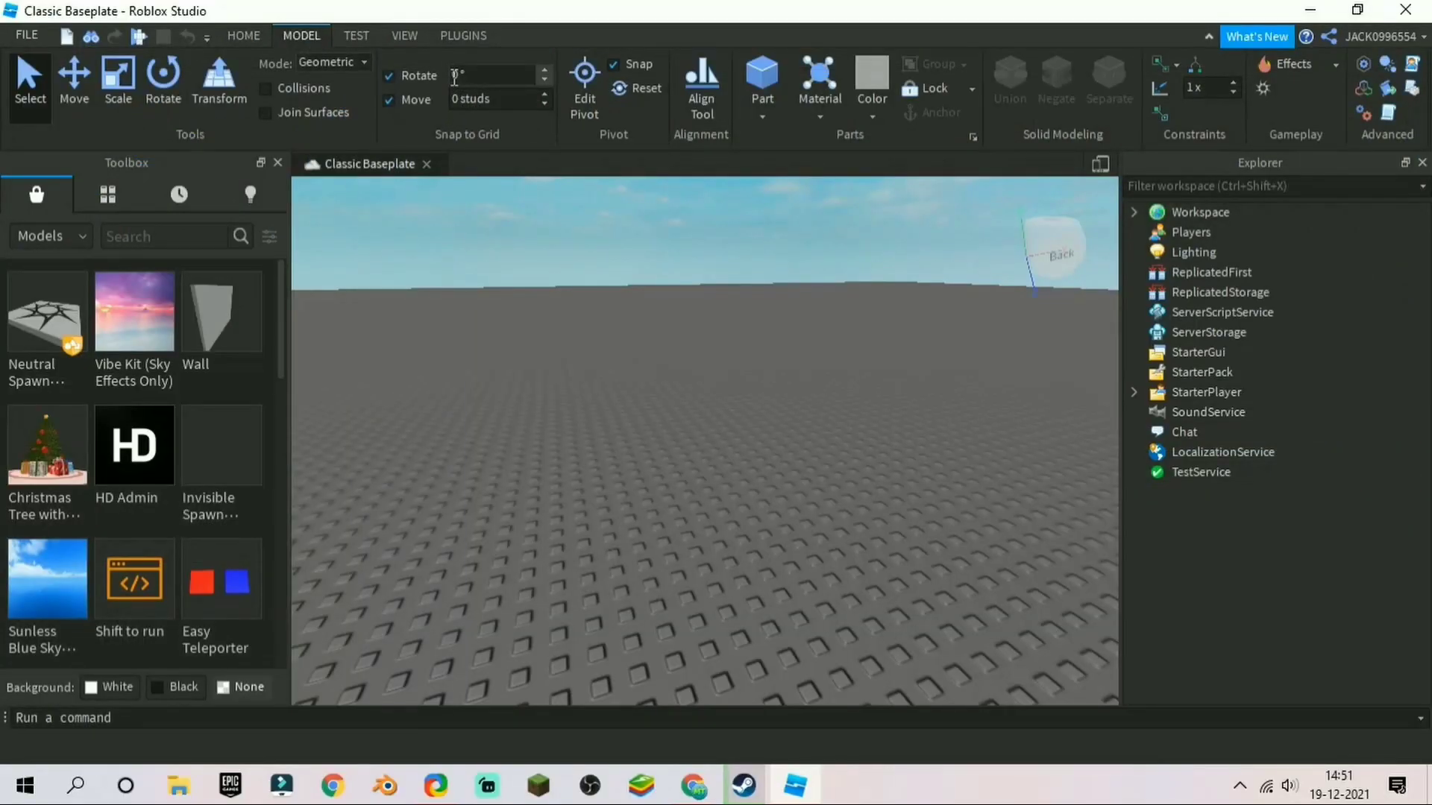
click(456, 76)
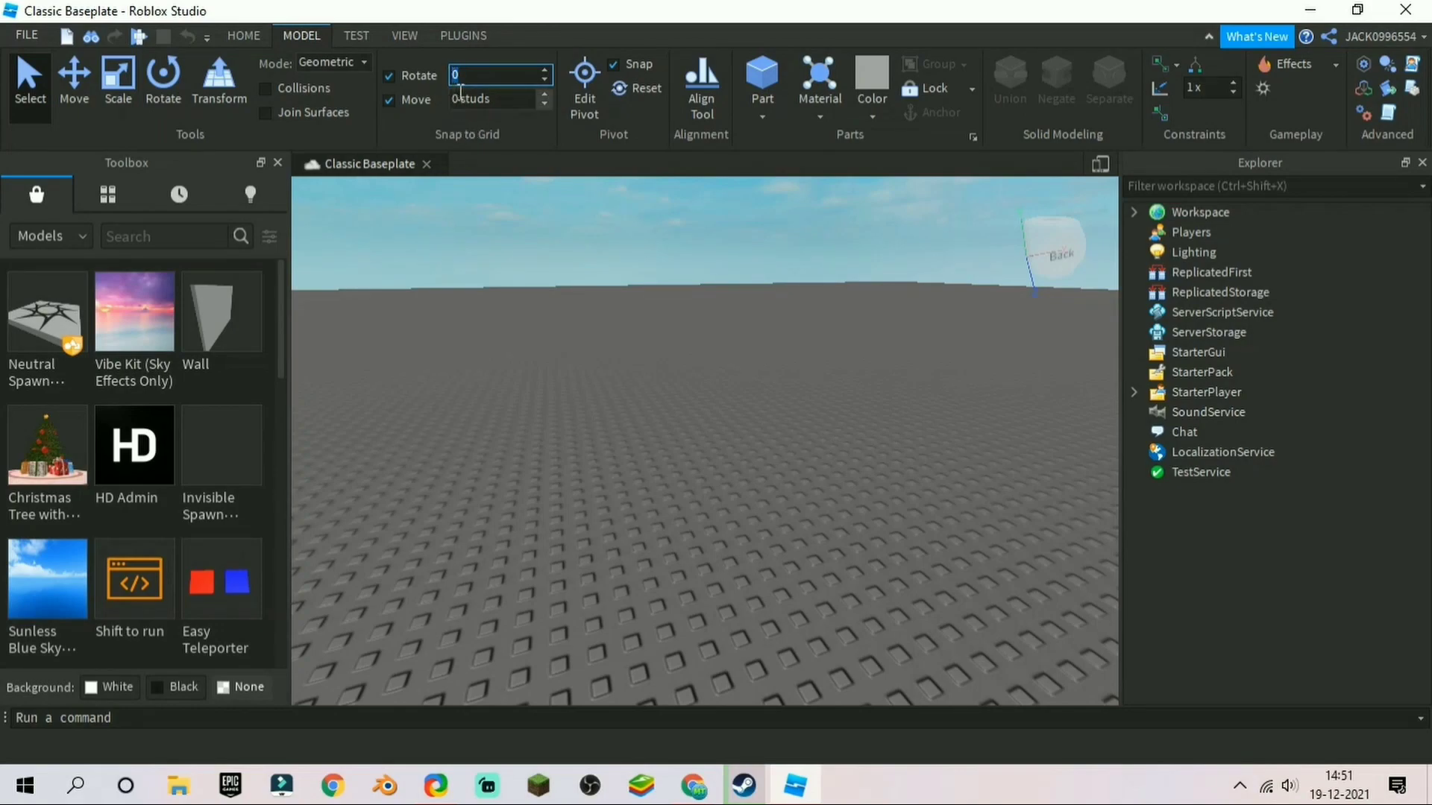
click(460, 98)
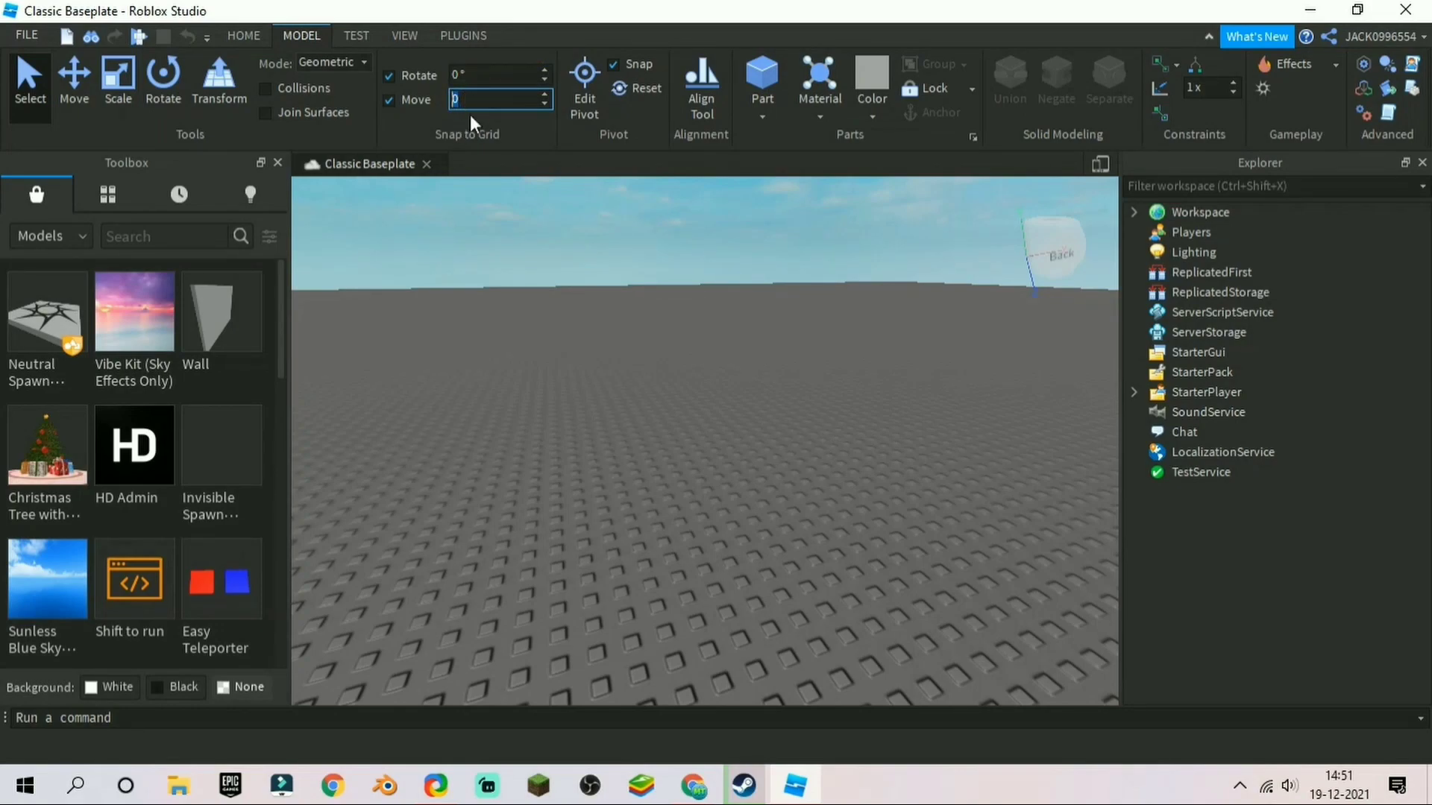
click(470, 205)
right_drag(728, 358, 559, 280)
Review the installed plugins and the library pages of Load Character Lite and Legacy Animation Editor.
click(463, 36)
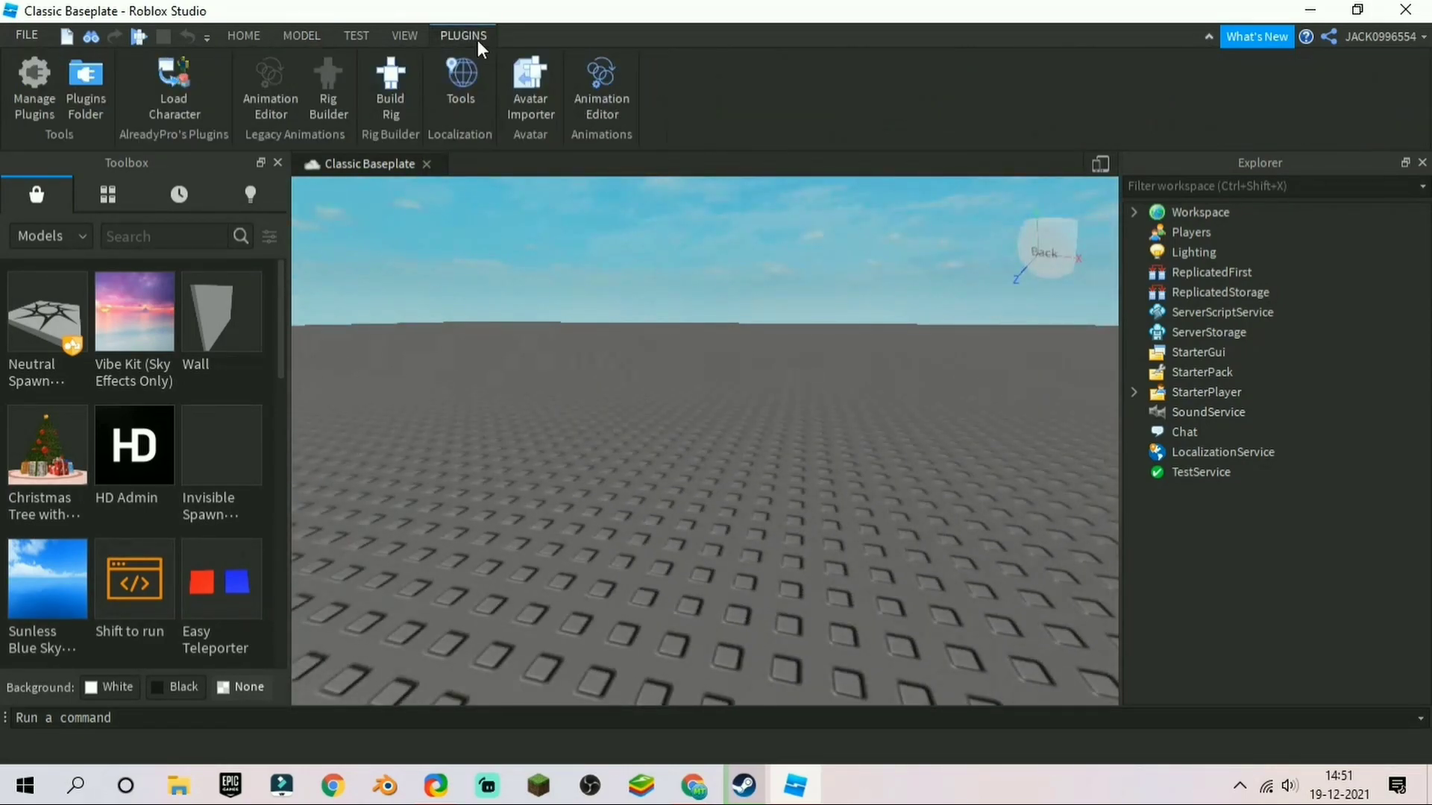
click(238, 35)
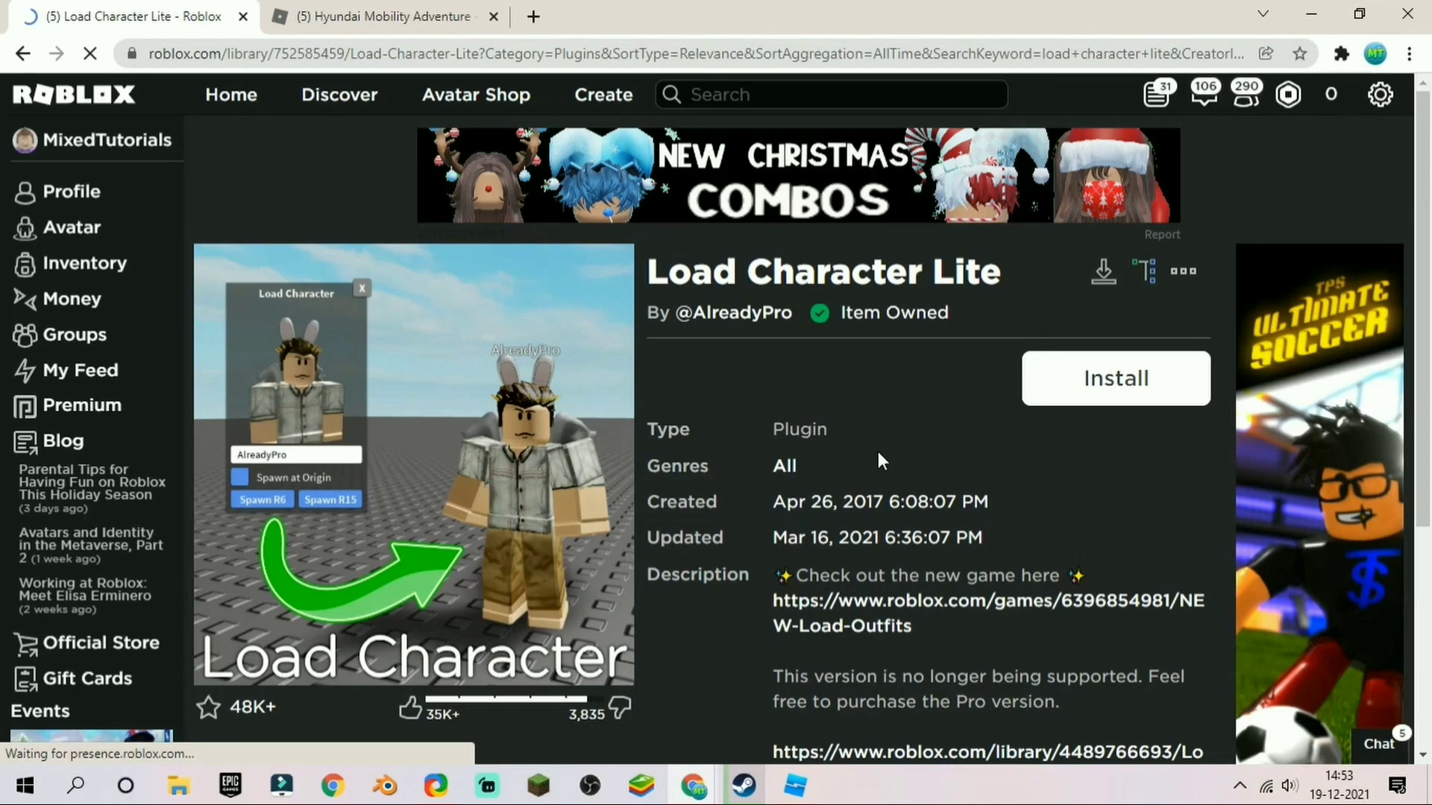
key(alt+Left)
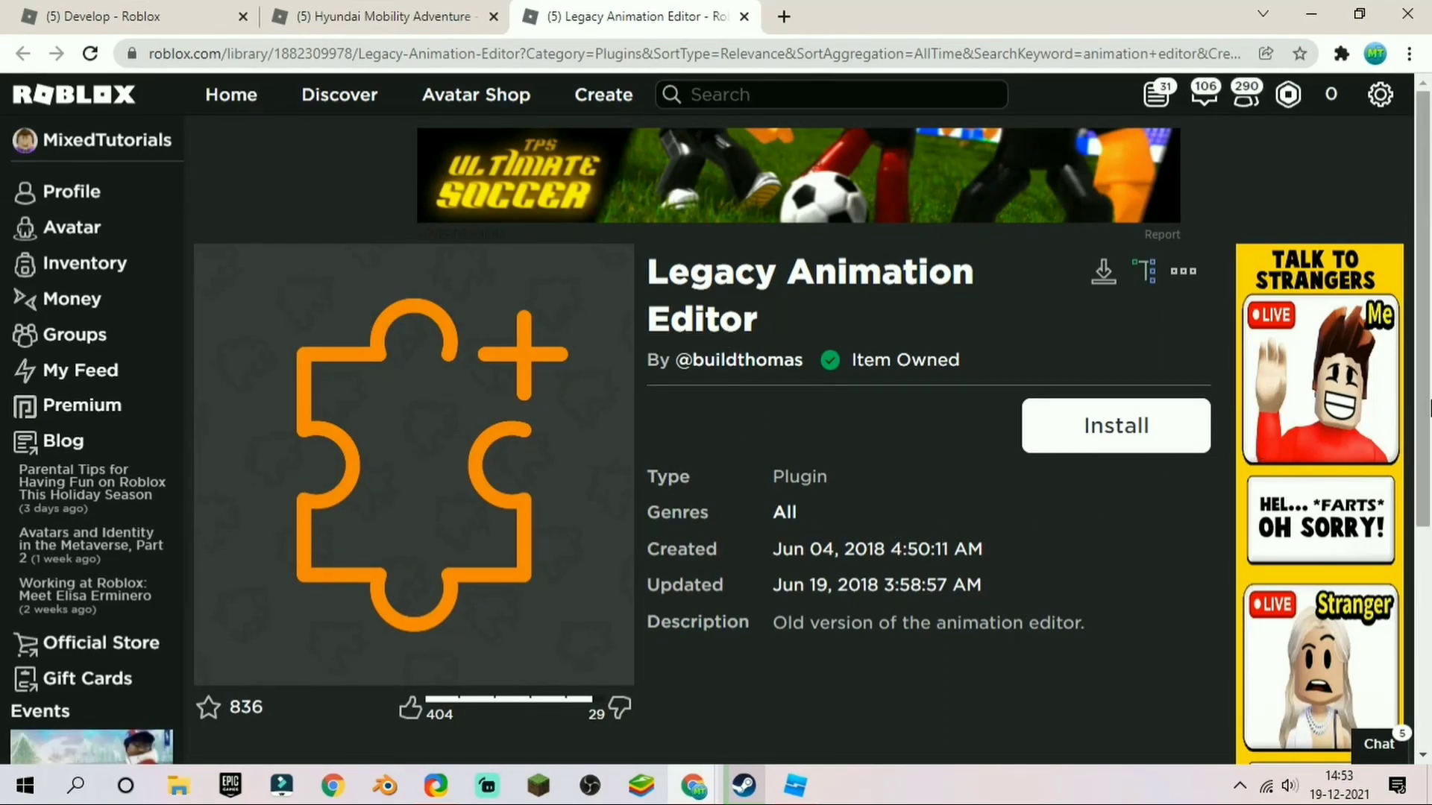
Switch back to Roblox Studio, open the Load Character plugin and enter the account's username to load its avatar.
click(1311, 14)
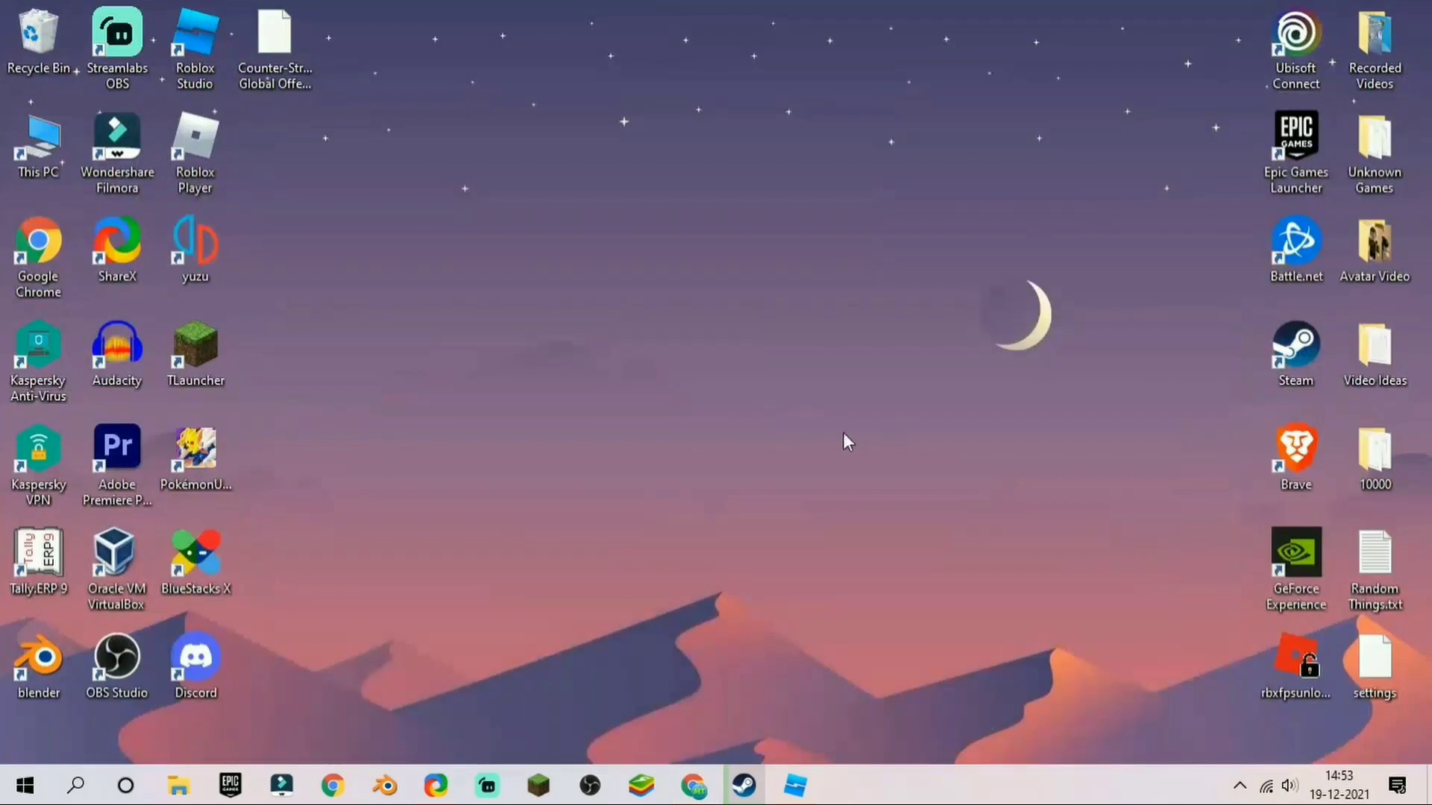
click(791, 785)
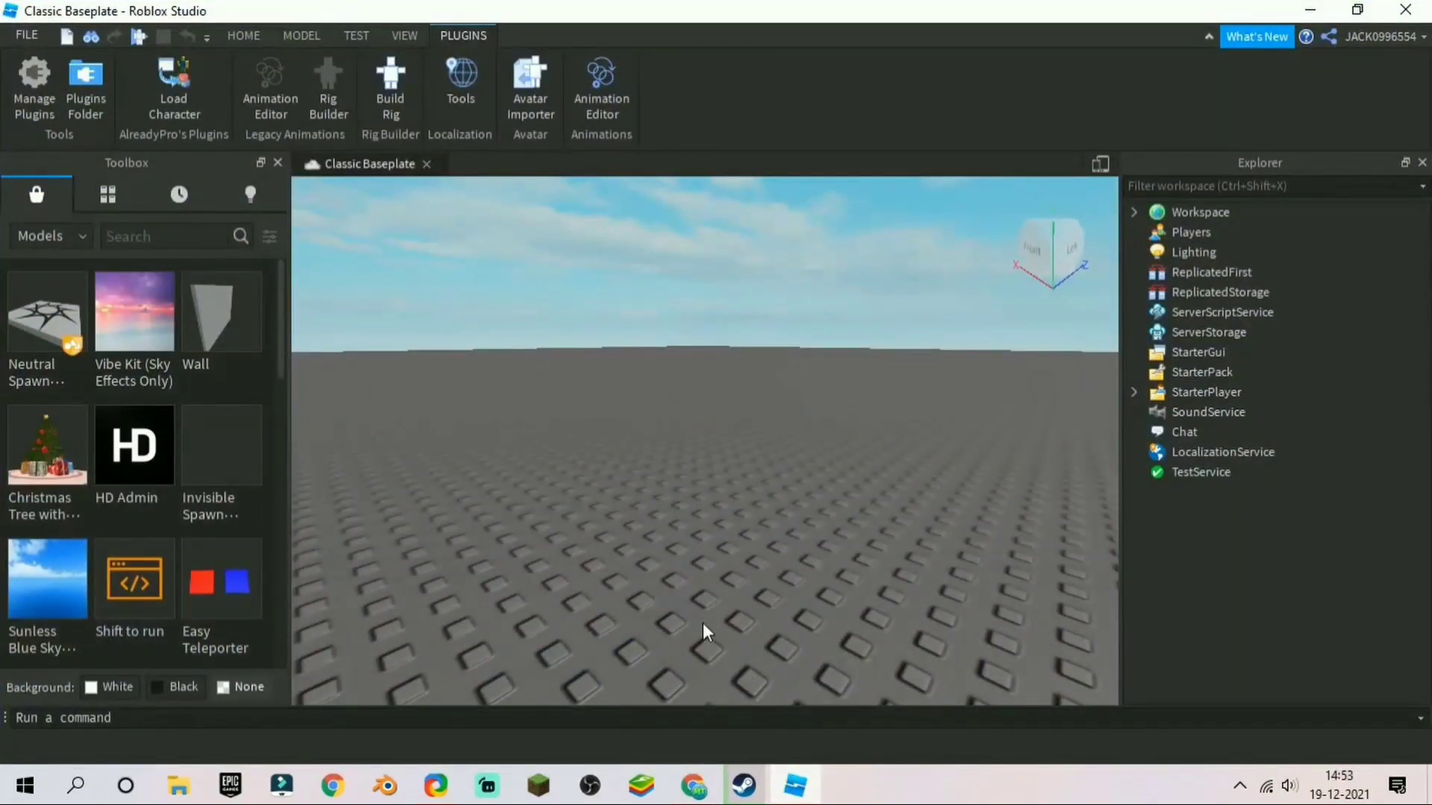
right_drag(675, 540, 920, 461)
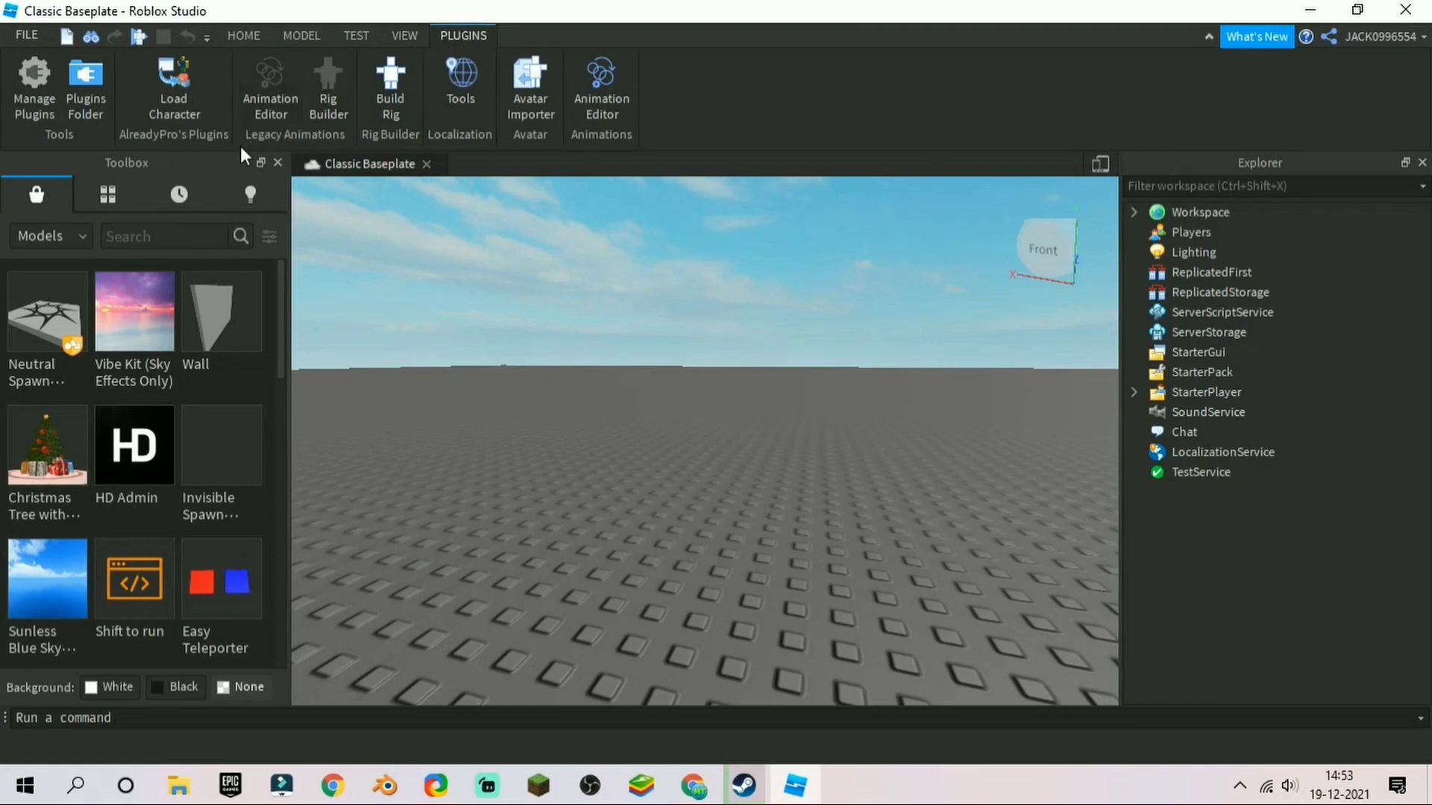
click(244, 37)
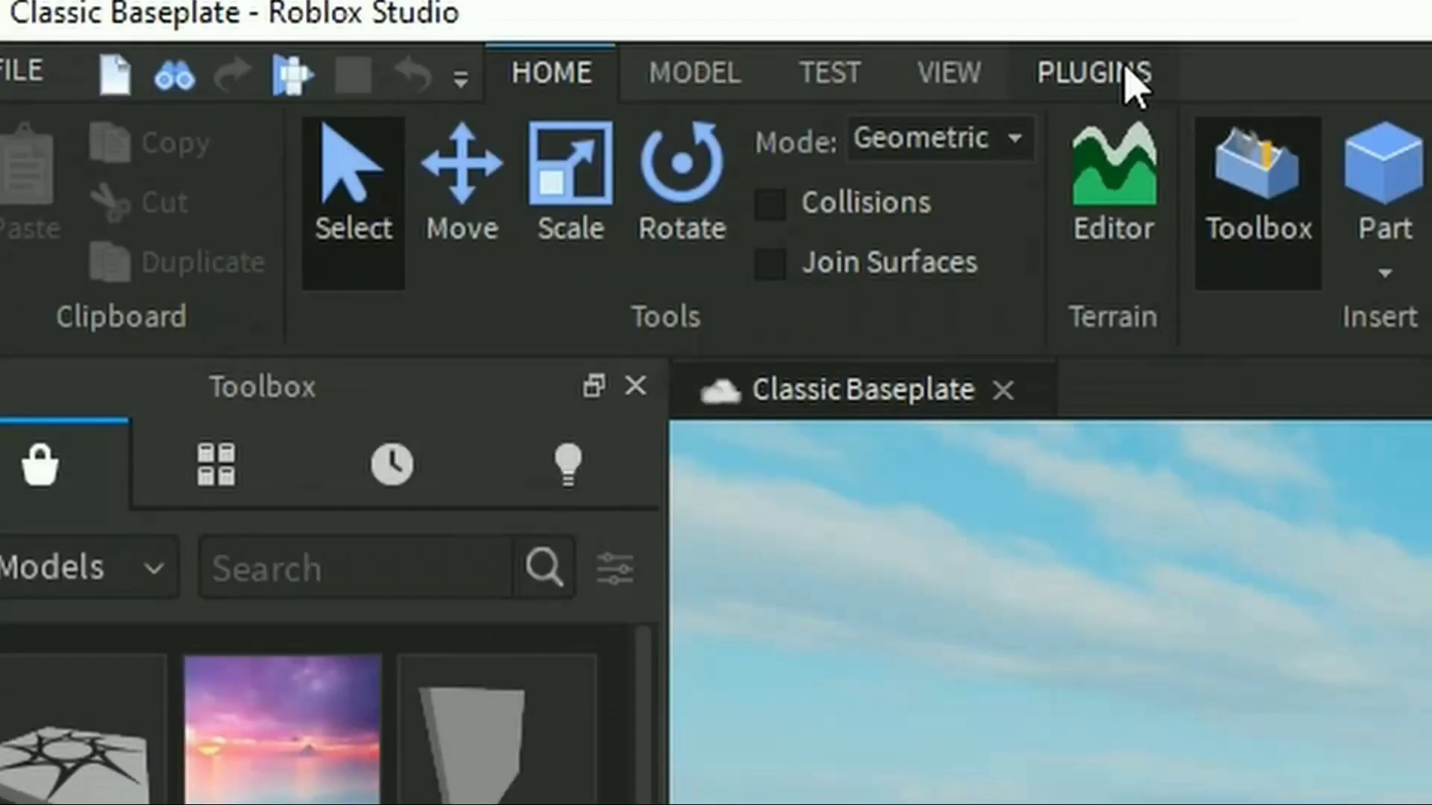
click(478, 39)
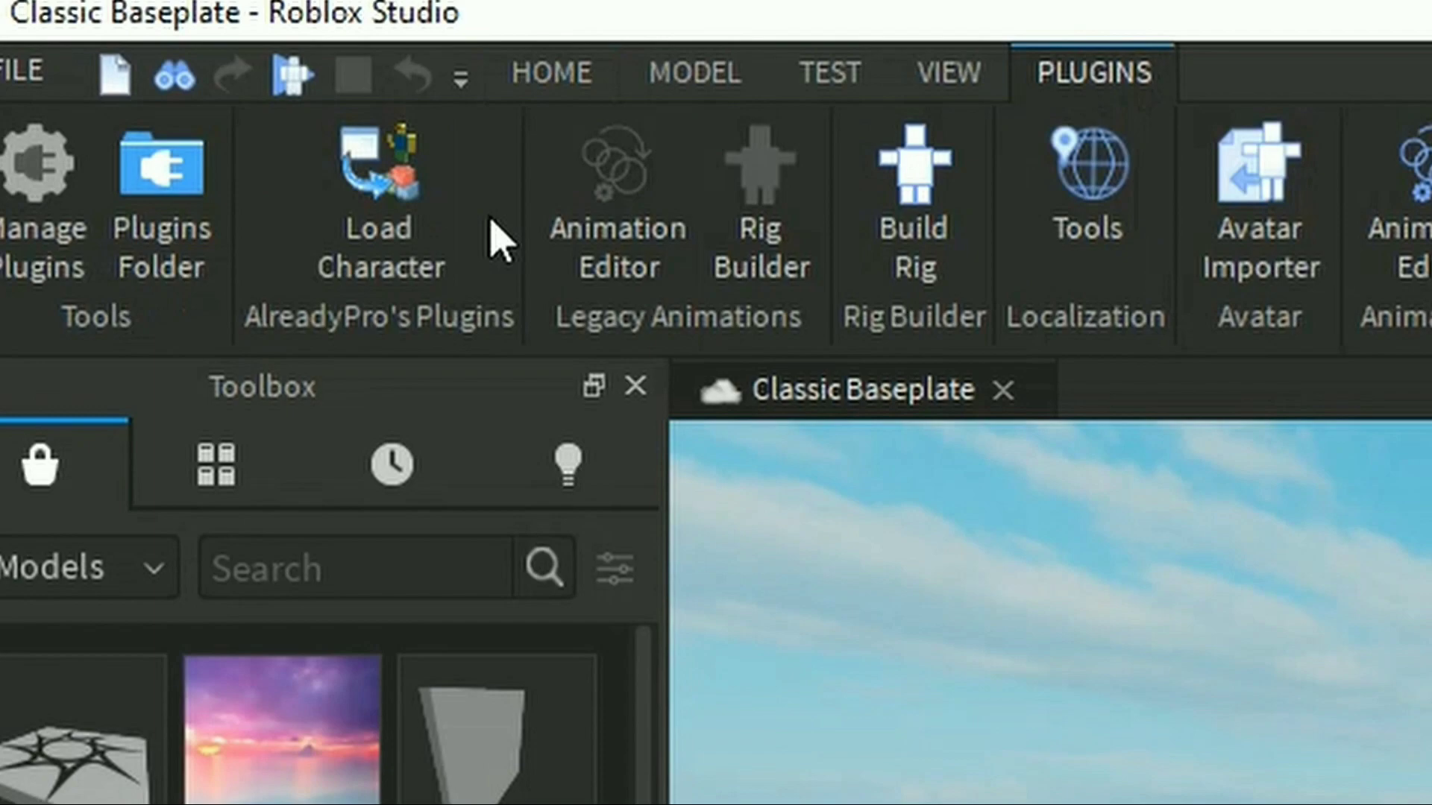
click(358, 176)
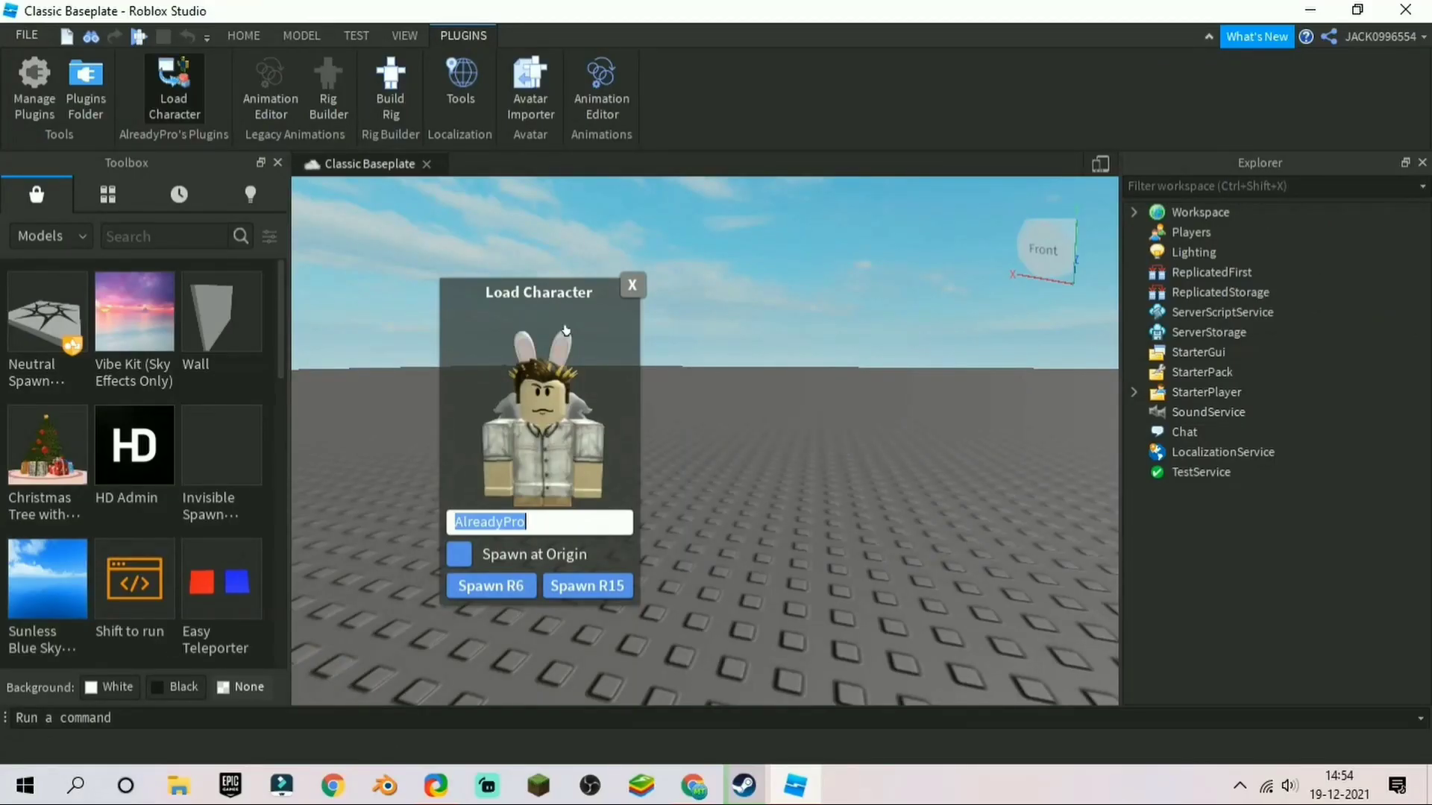
text(JACK)
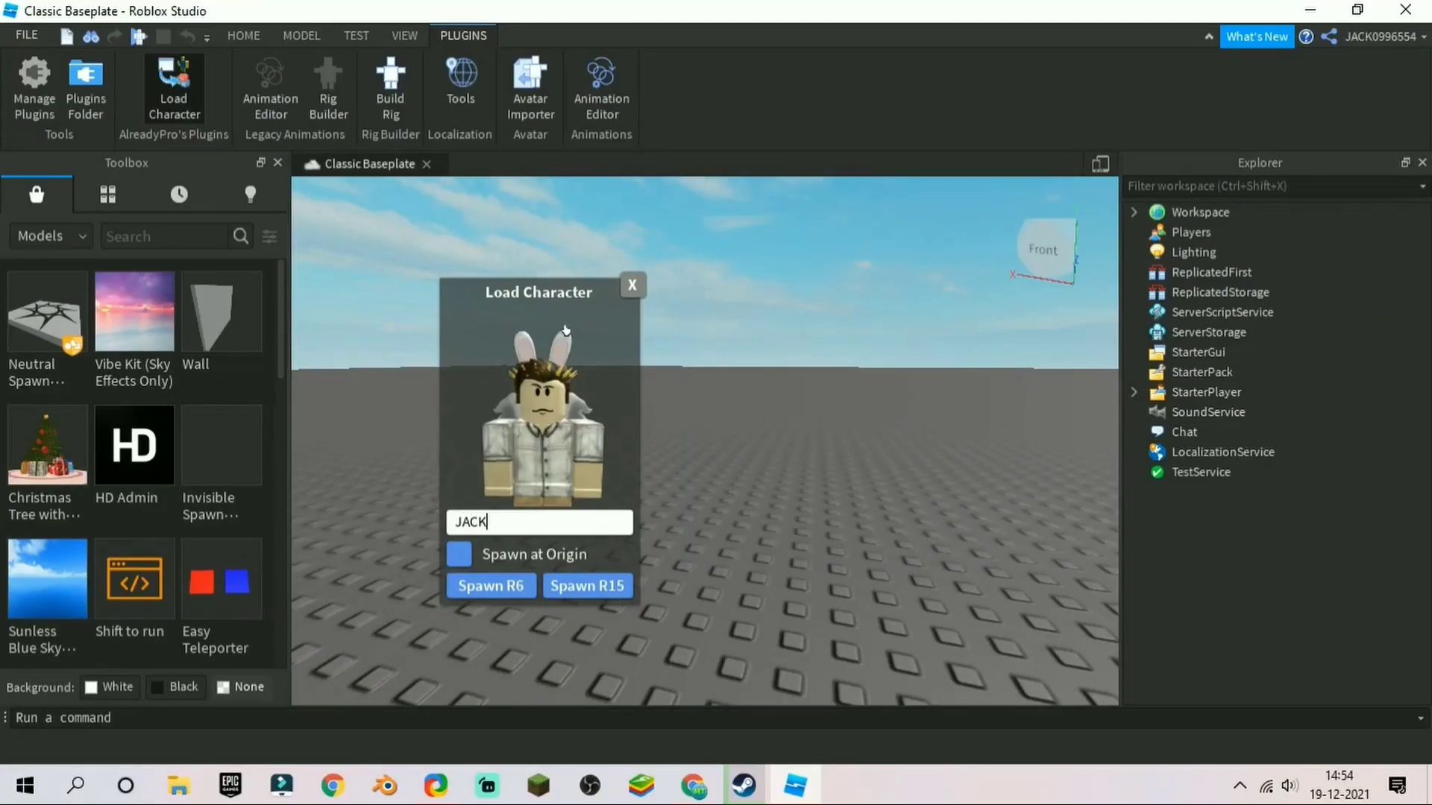
text(0996554)
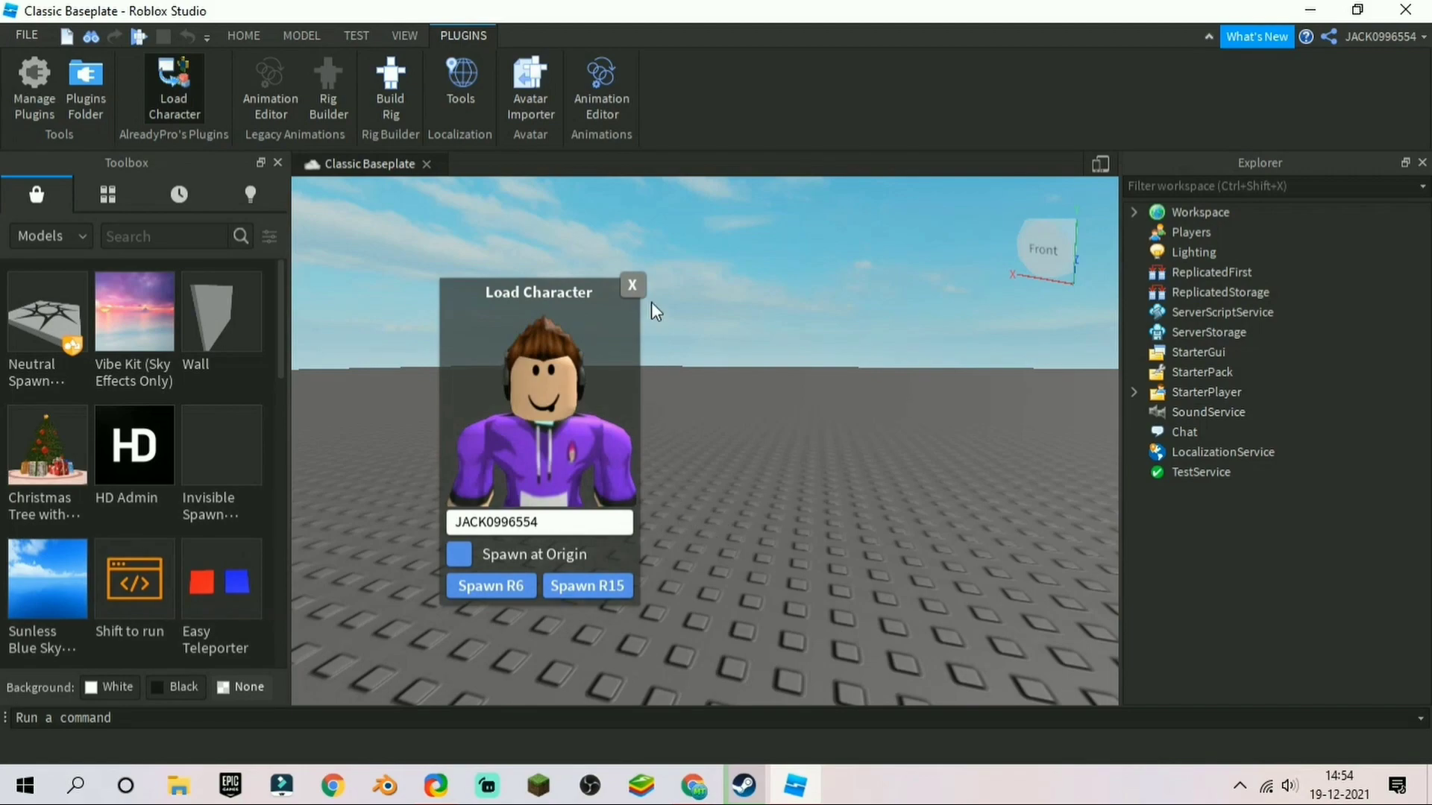
Spawn the avatar into the scene as an R15 rig and close the Load Character window.
click(630, 284)
click(812, 354)
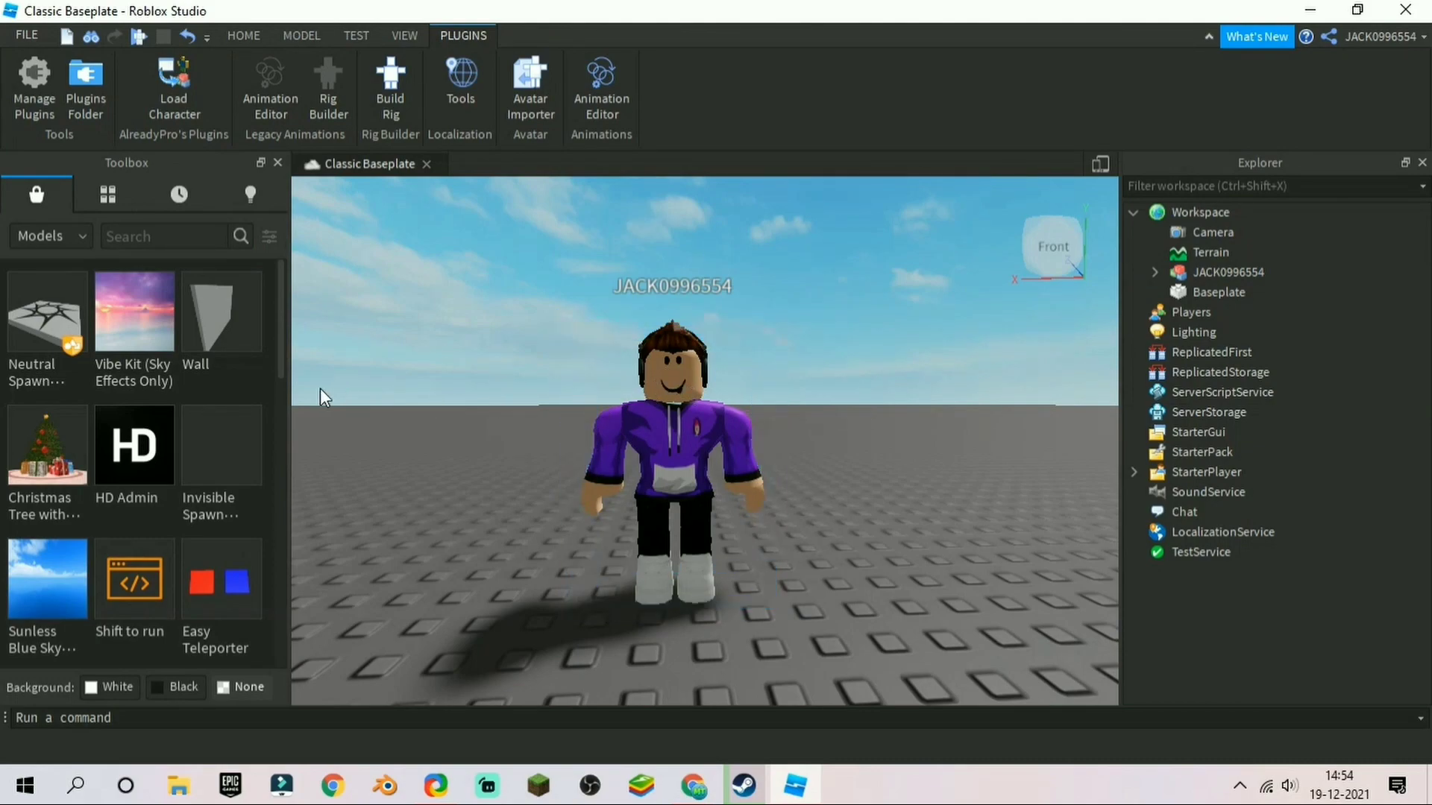
Switch the Toolbox to the Images category and browse the images for a different avatar face.
click(64, 240)
click(54, 291)
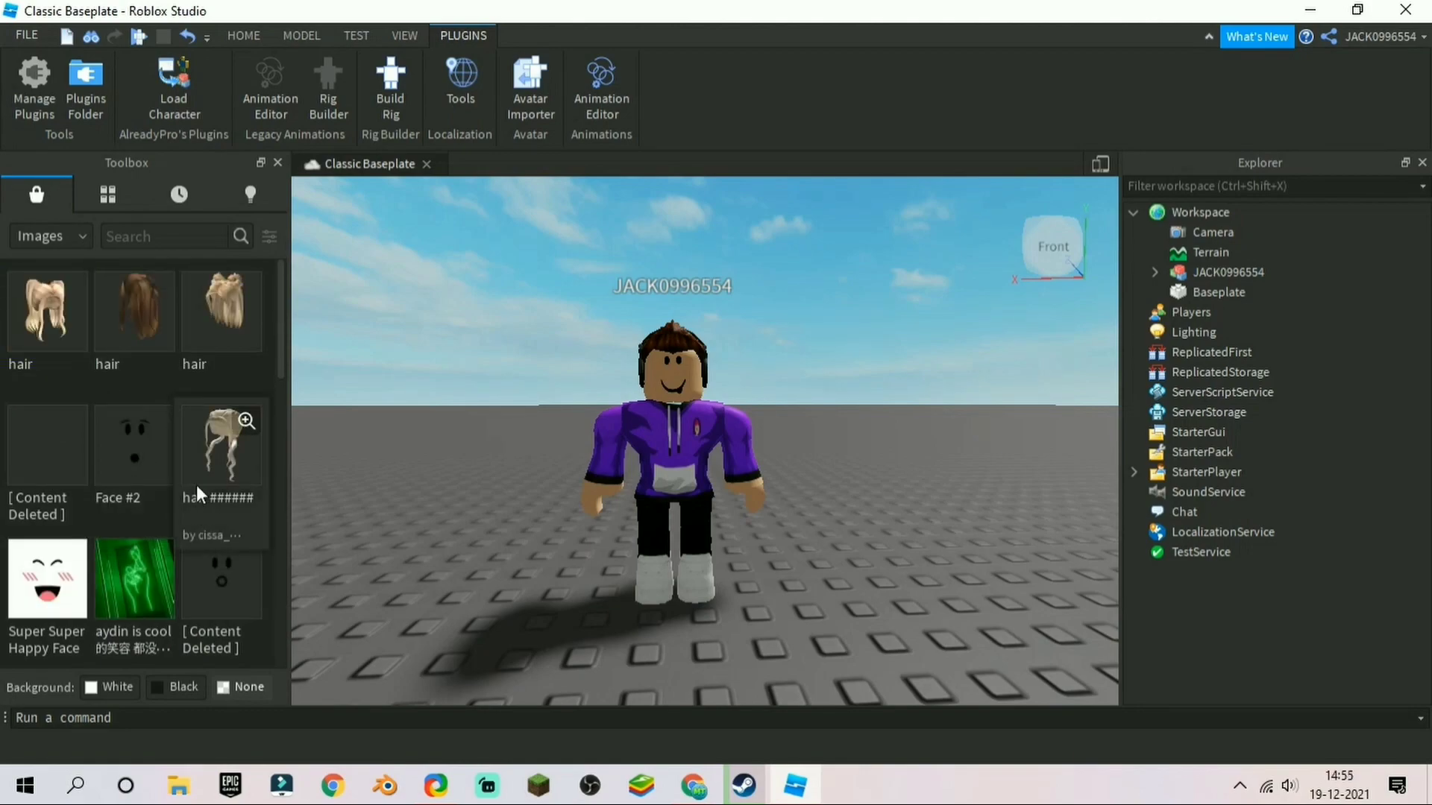
scroll(141, 489, down, 2)
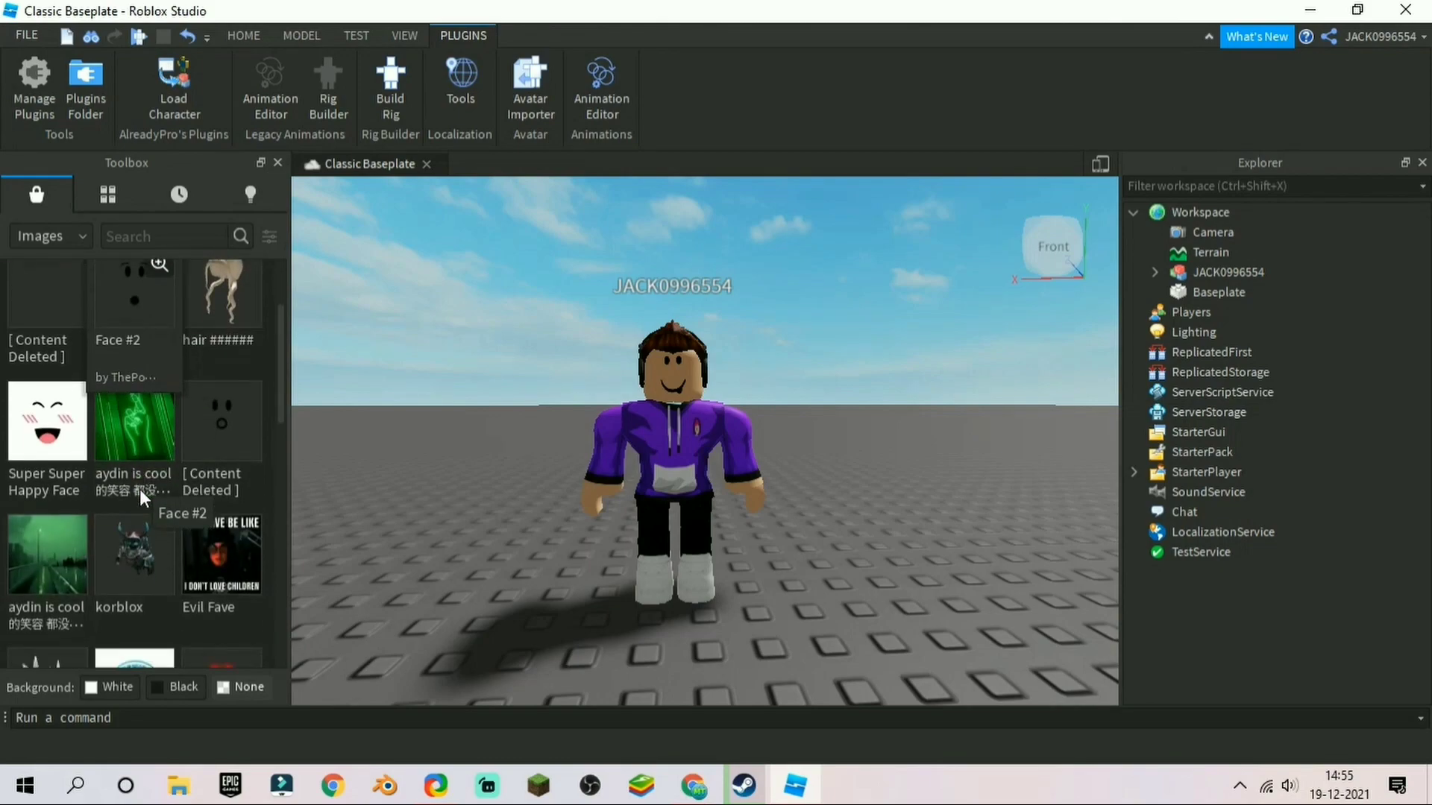
scroll(141, 489, down, 1)
click(157, 235)
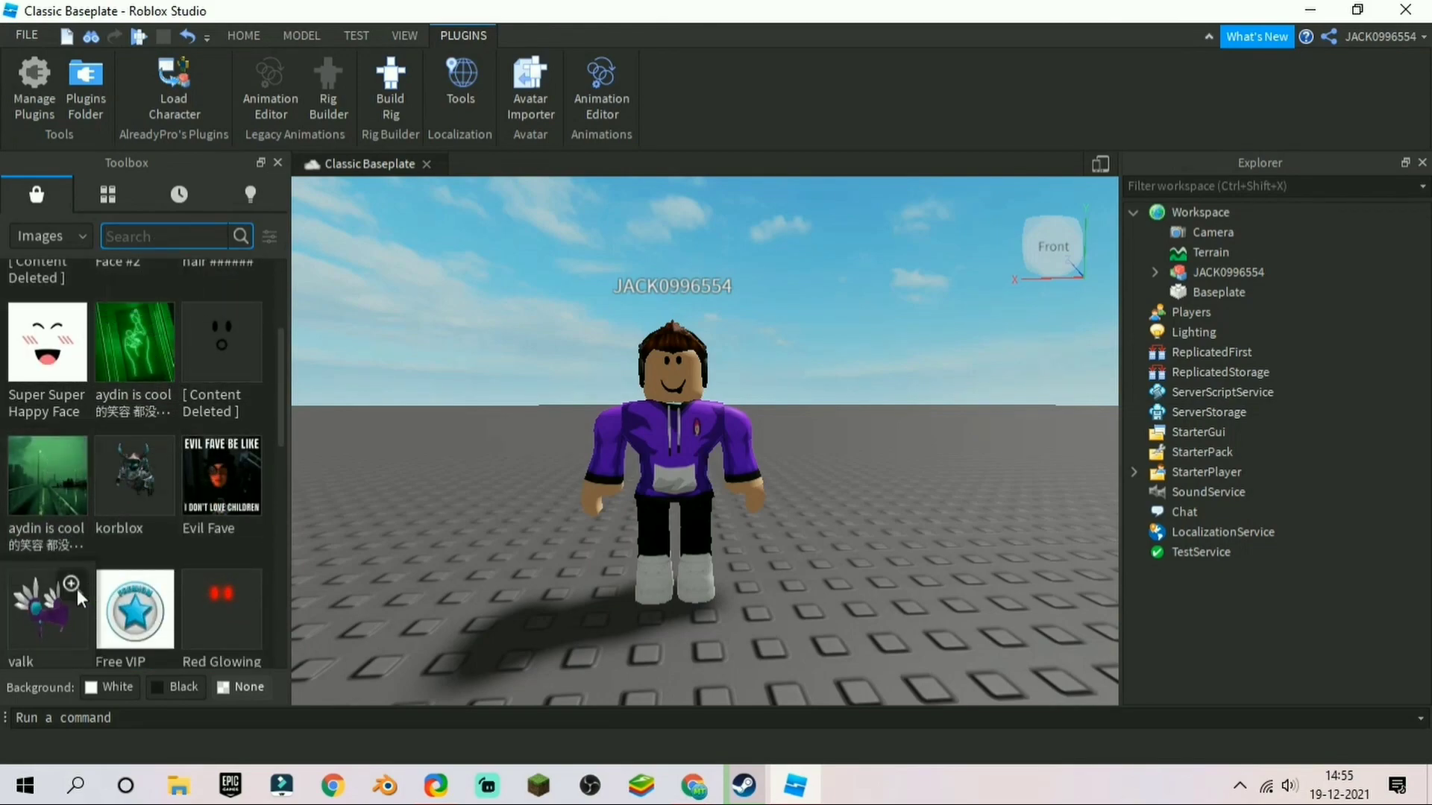
scroll(90, 584, up, 2)
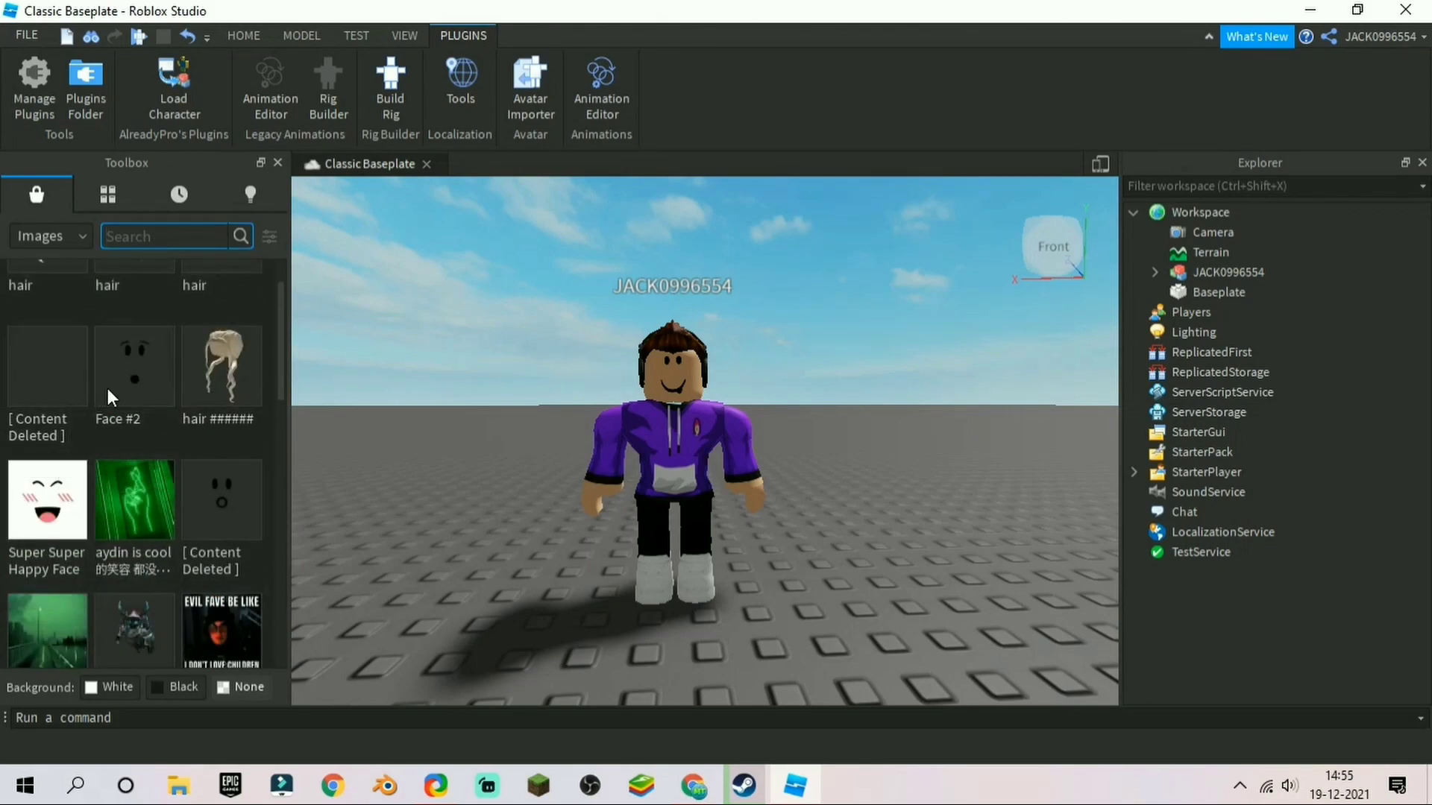
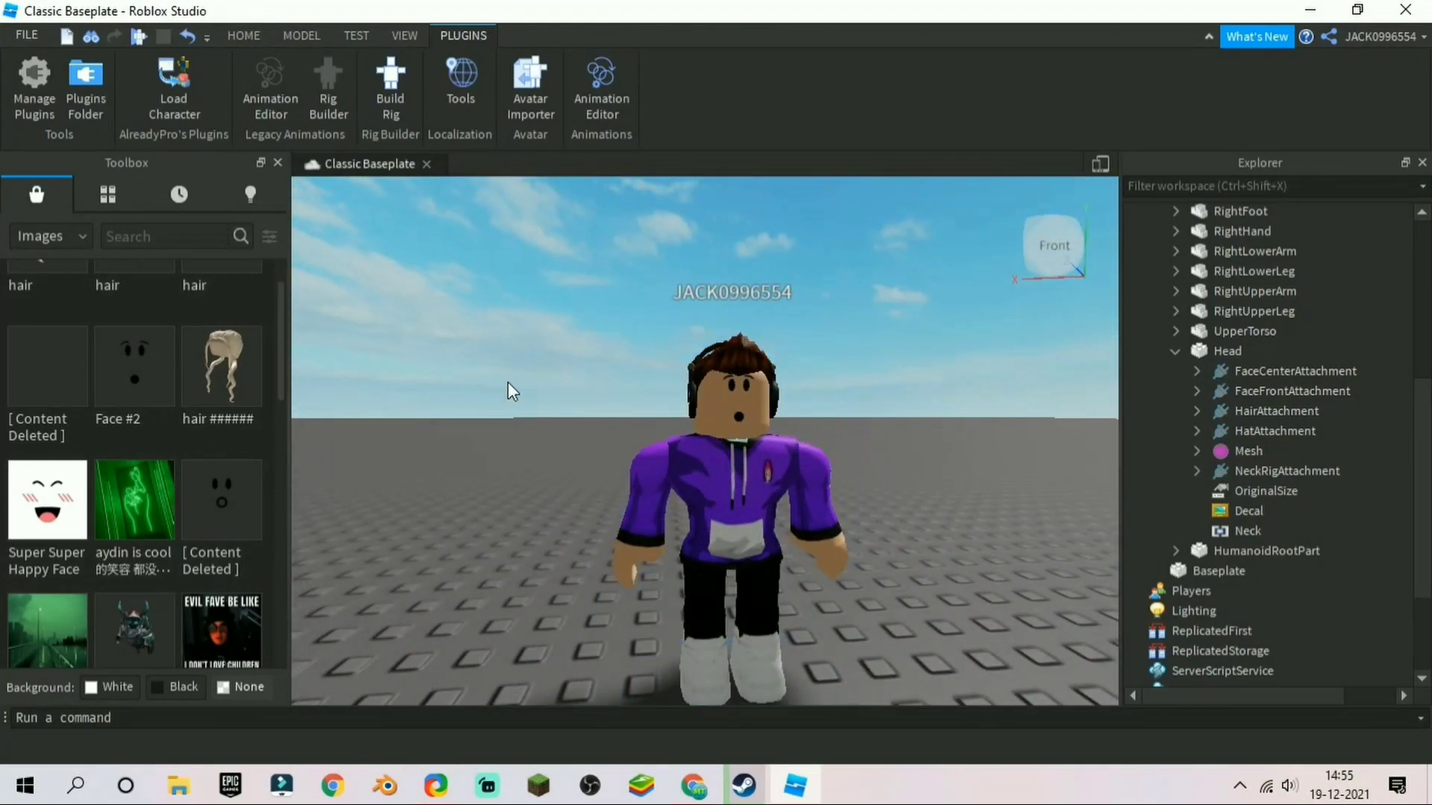
Search the Toolbox images for "face".
scroll(136, 476, down, 3)
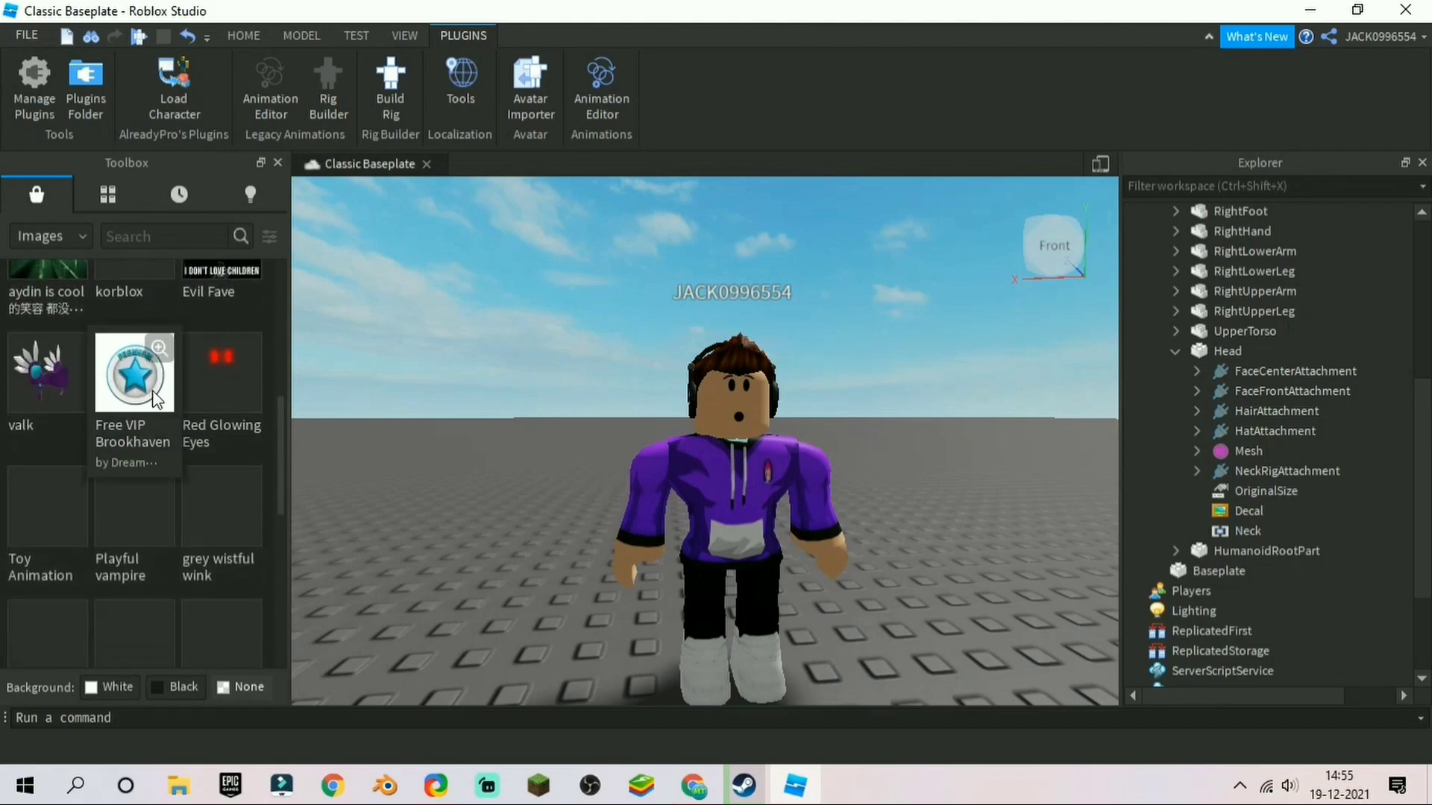
click(147, 238)
text(face)
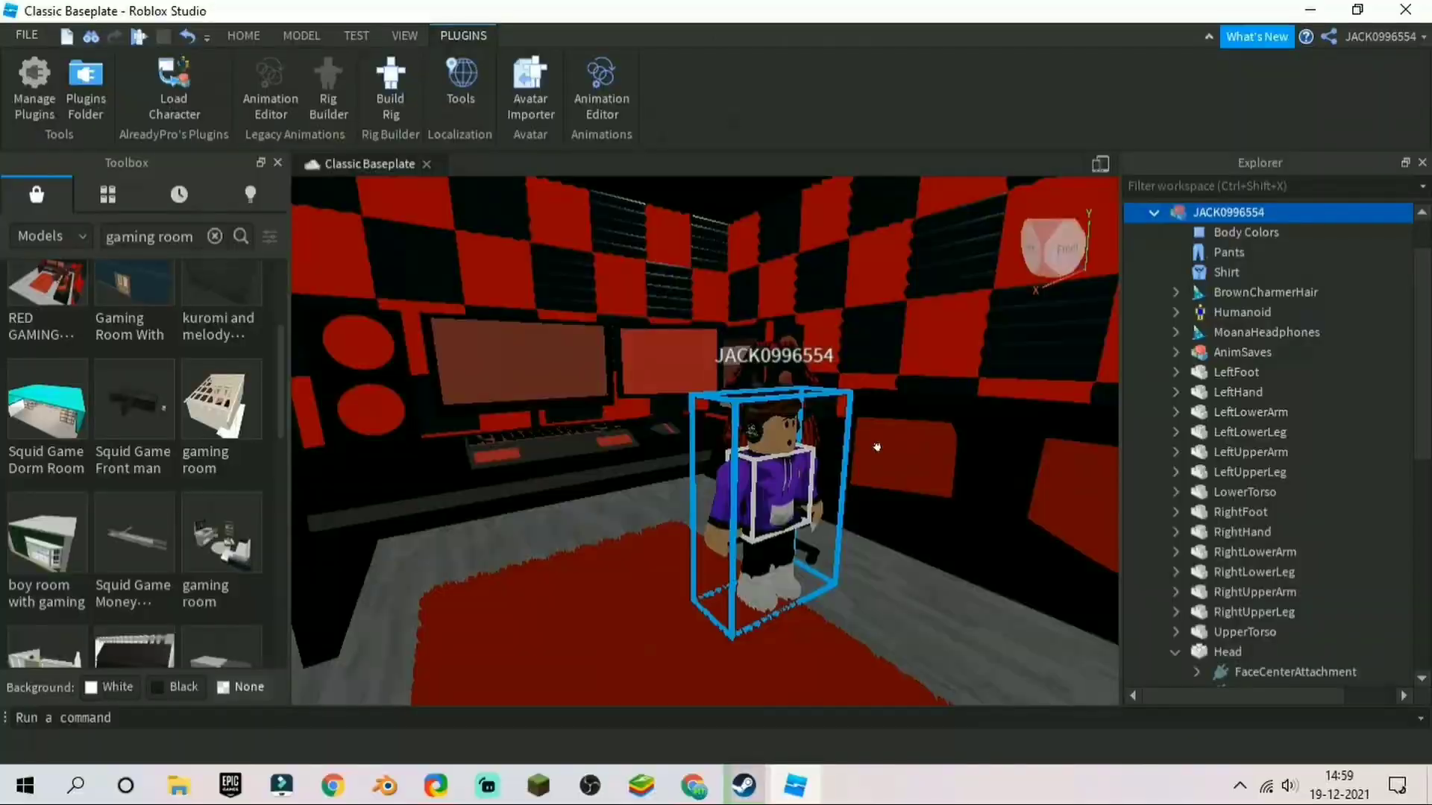
Search the Toolbox models for "light" and add the ceiling light to the gaming room.
right_drag(579, 411, 582, 409)
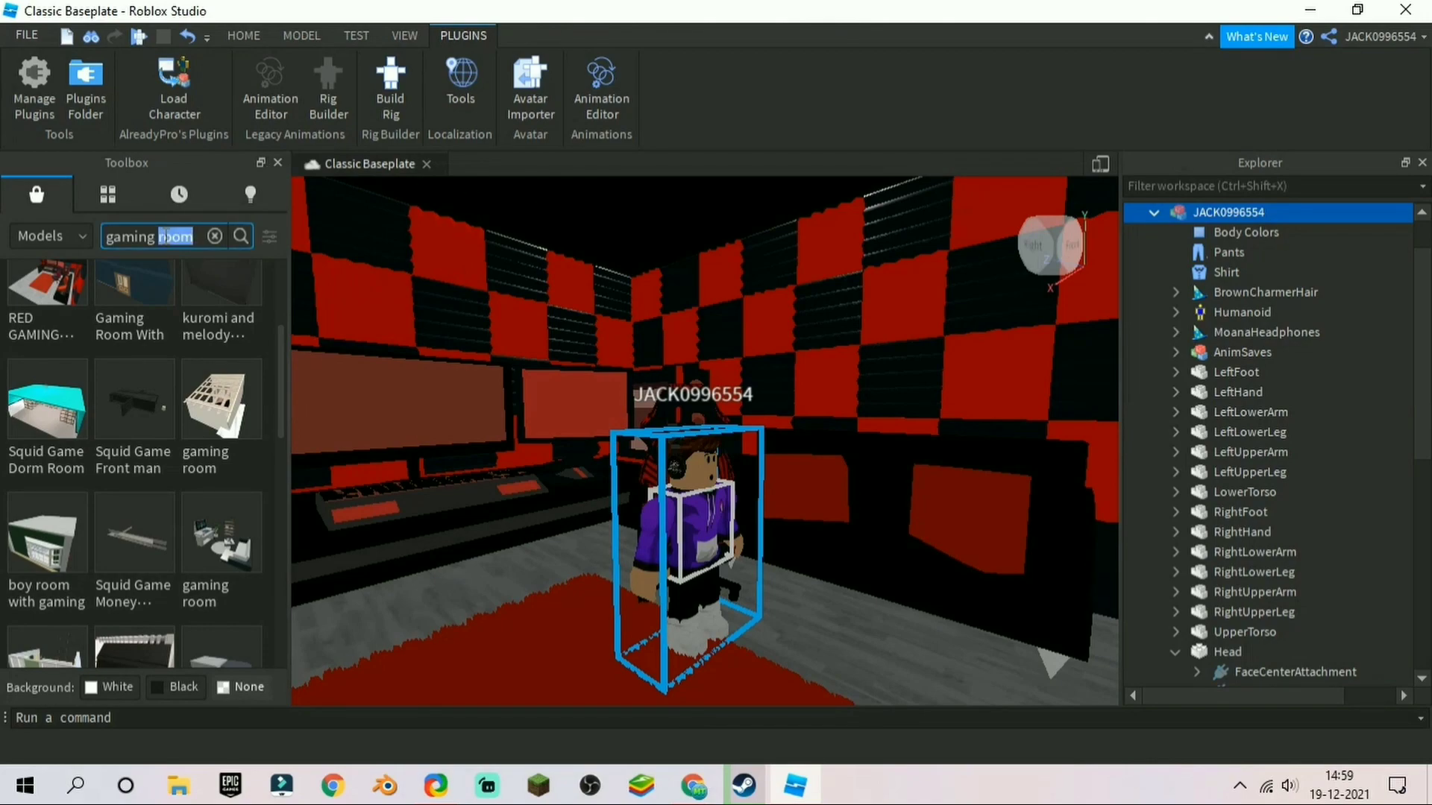
text(light)
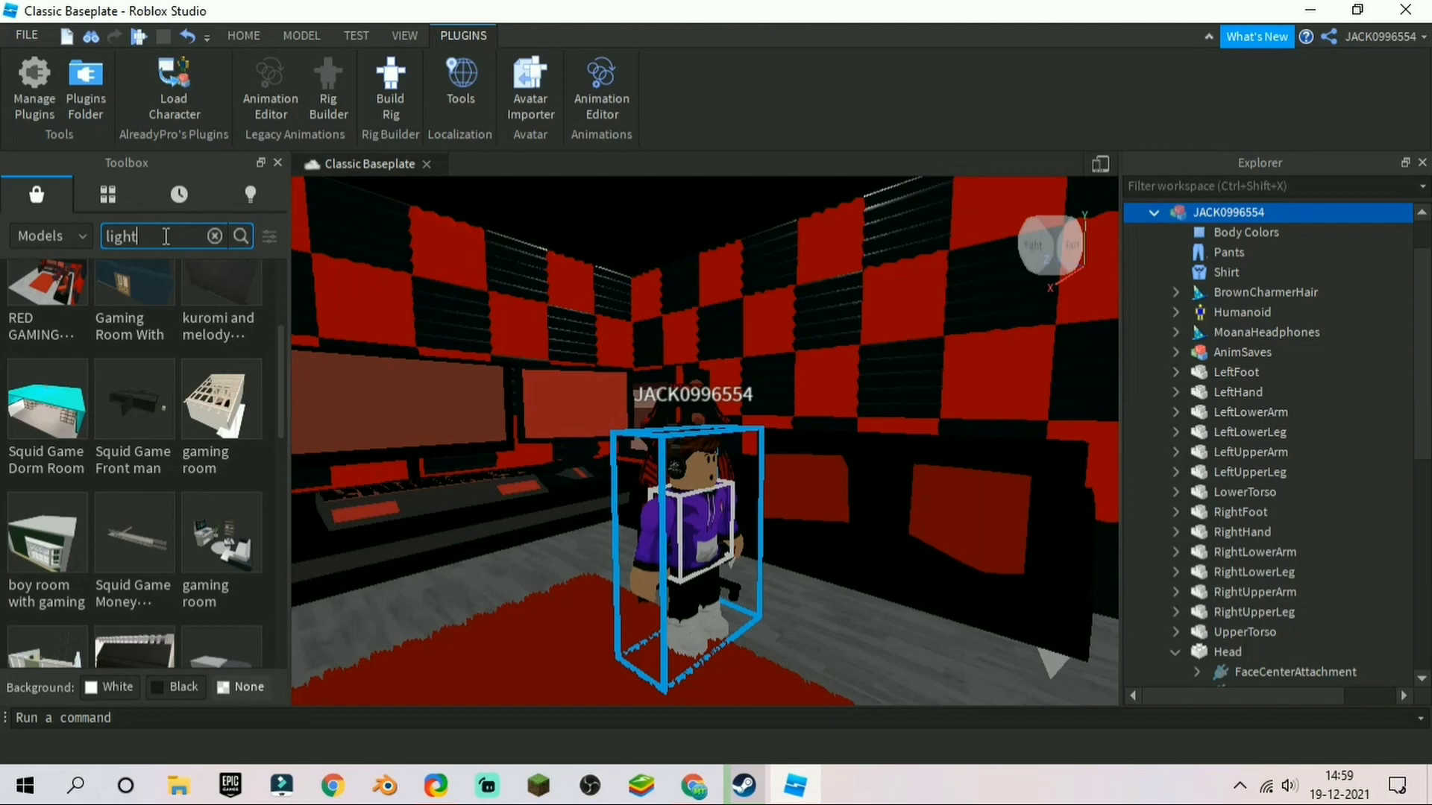
key(Return)
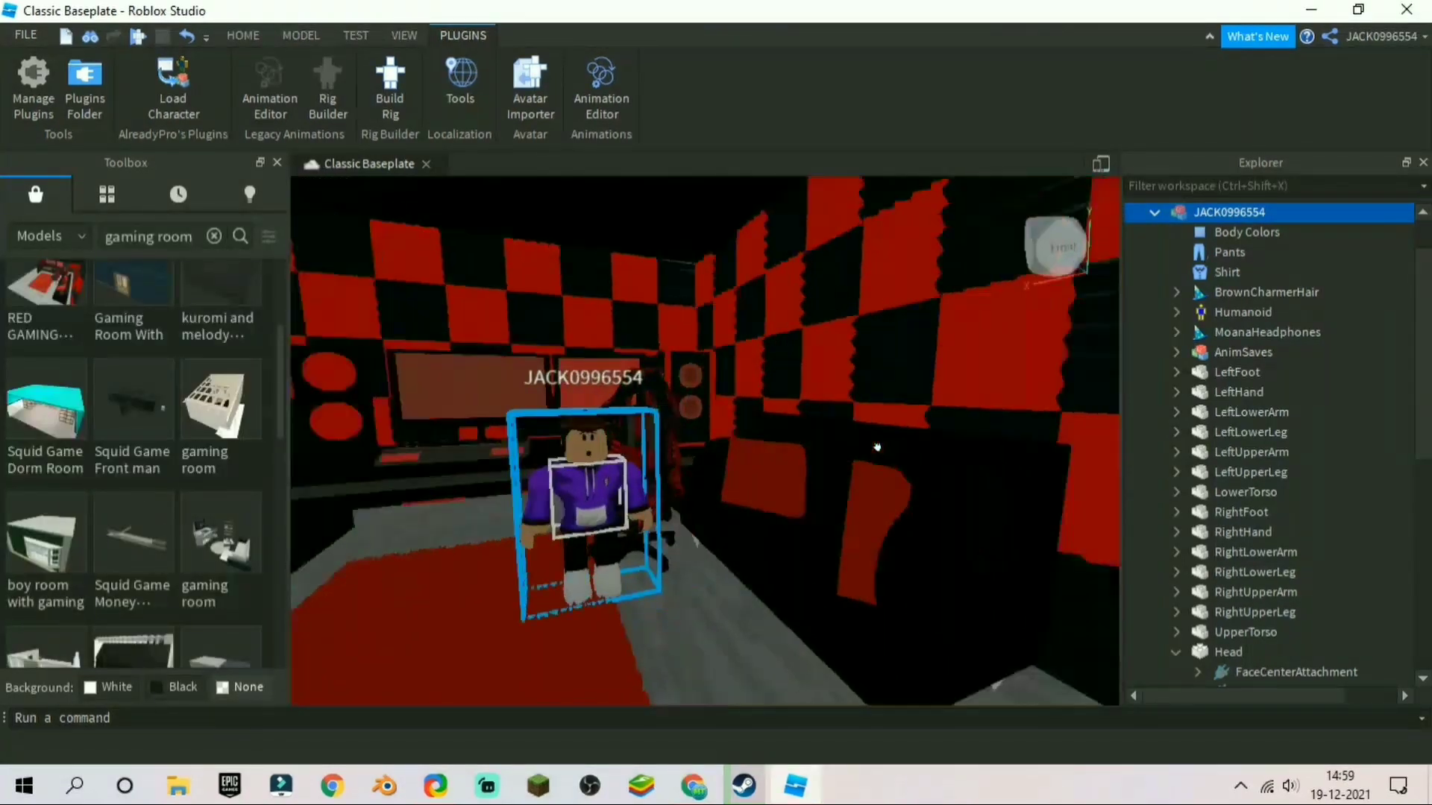
key(f)
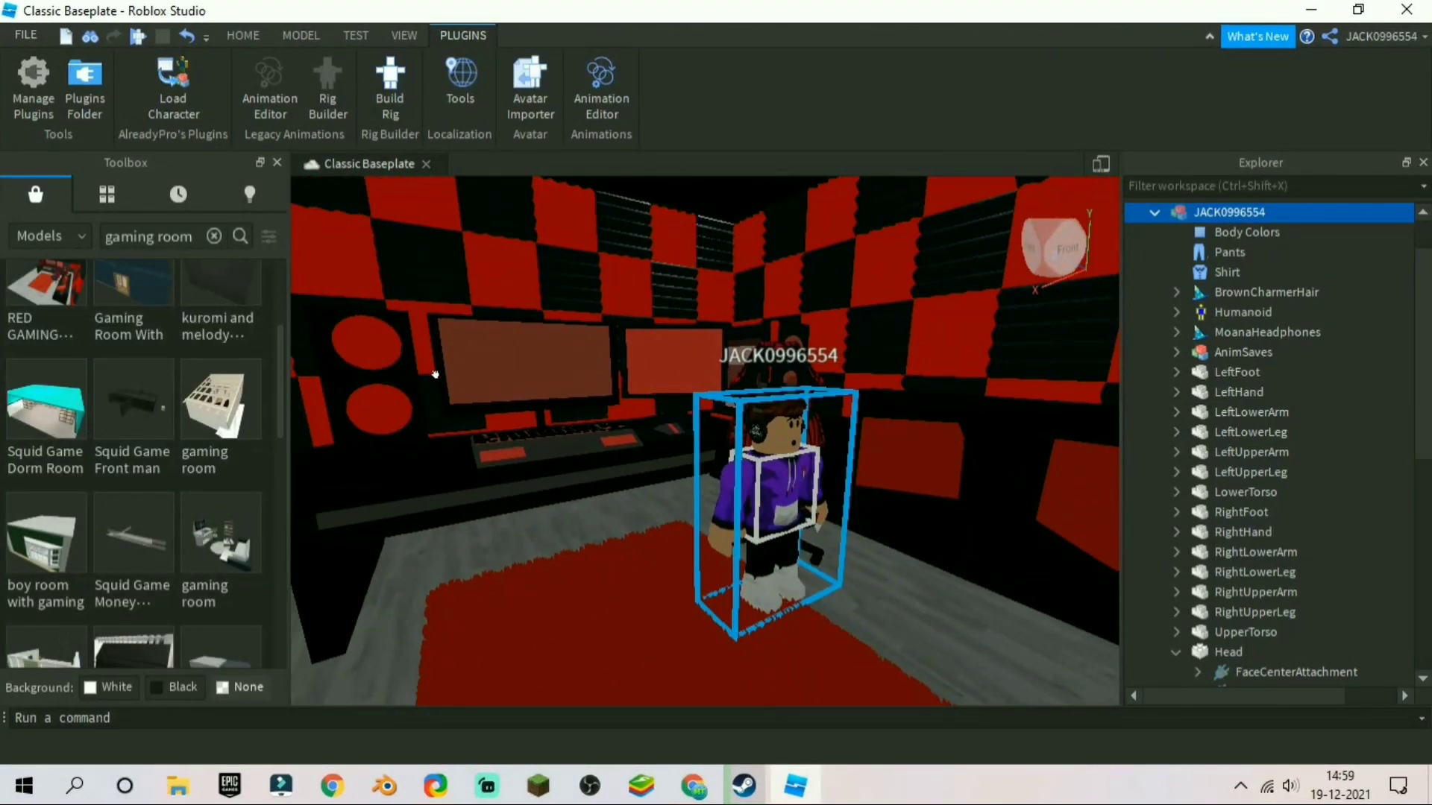
right_drag(573, 409, 581, 411)
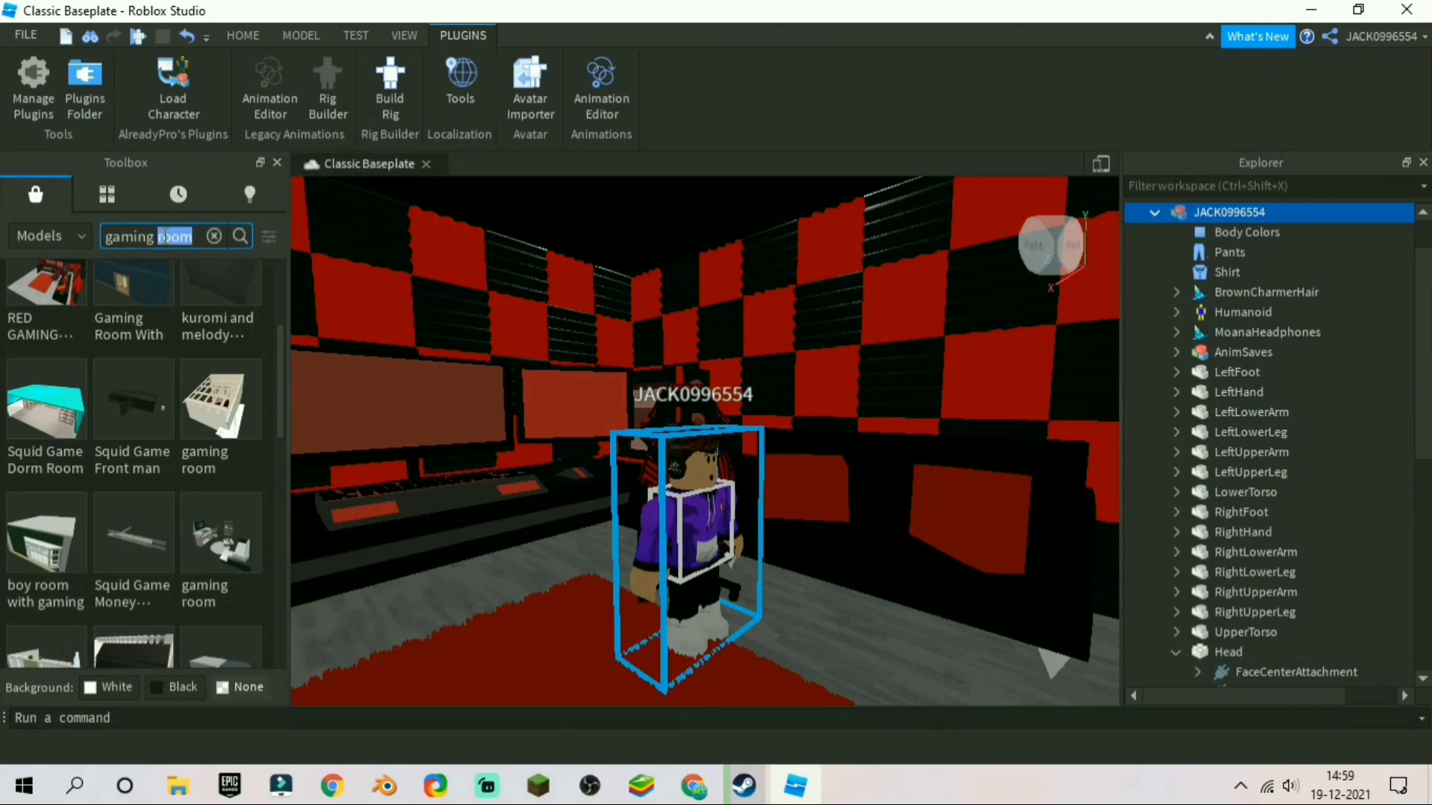
key(BackSpace)
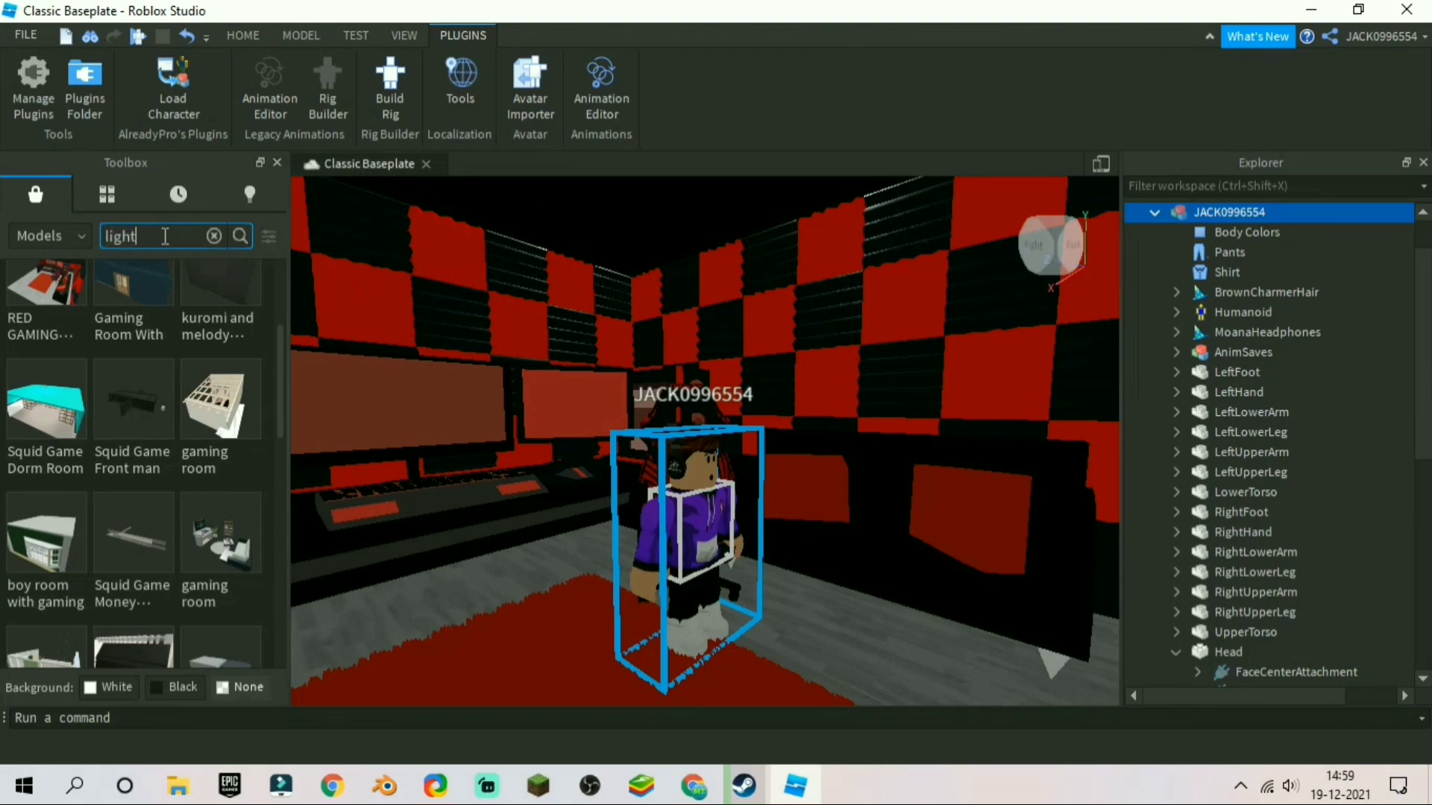
key(Return)
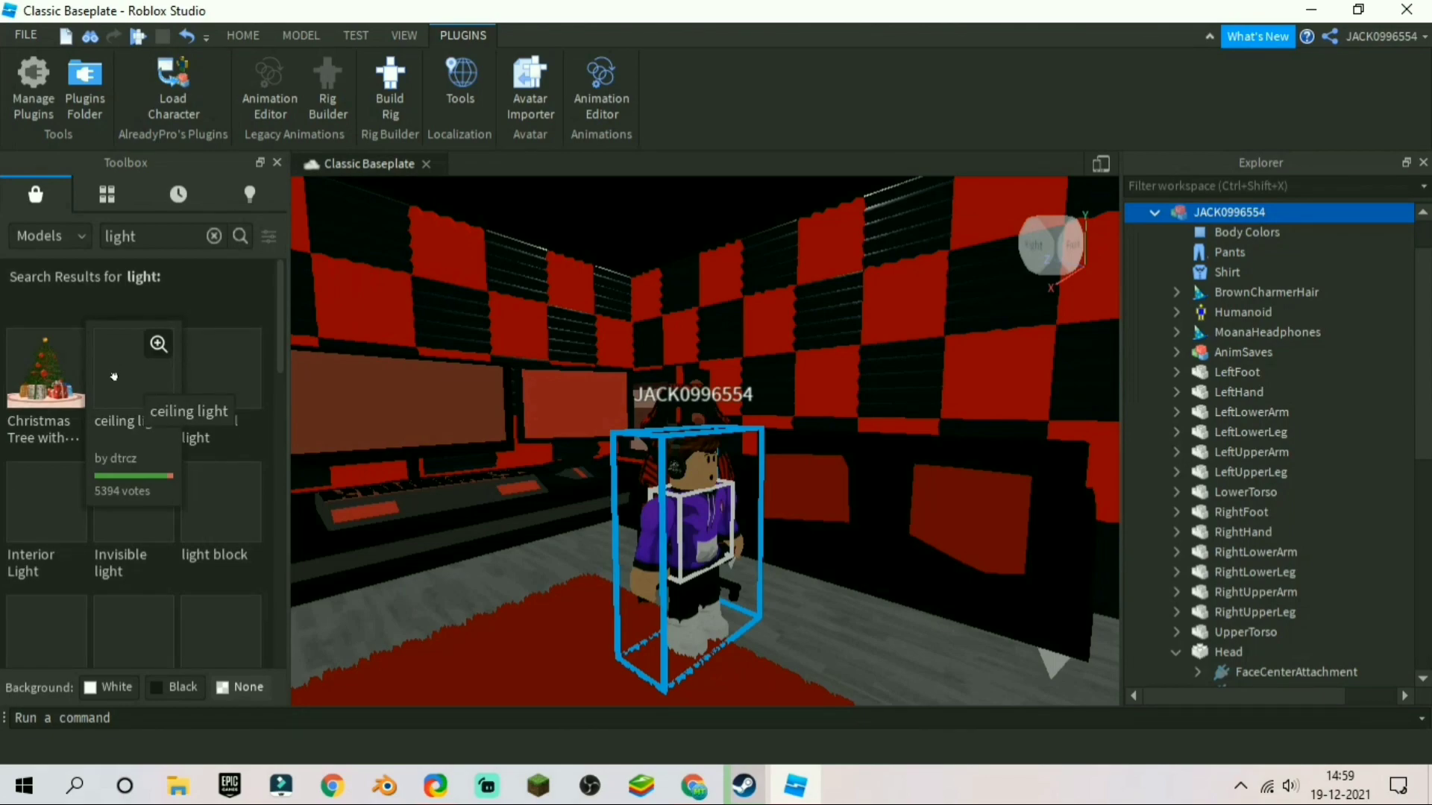
drag(152, 383, 459, 205)
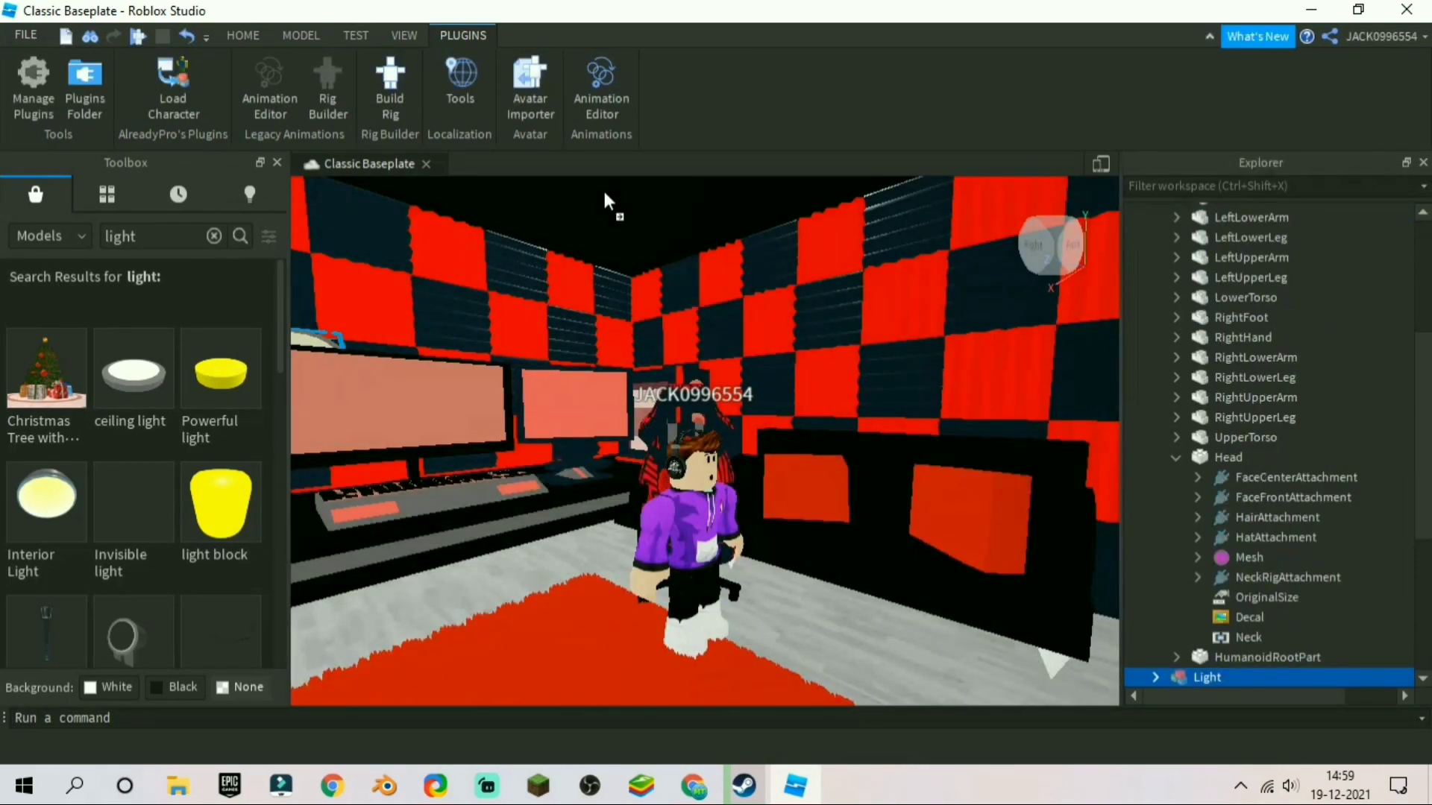
Move the ceiling light away from the wall above the desk, up towards the gaming room's ceiling.
right_drag(604, 198, 601, 269)
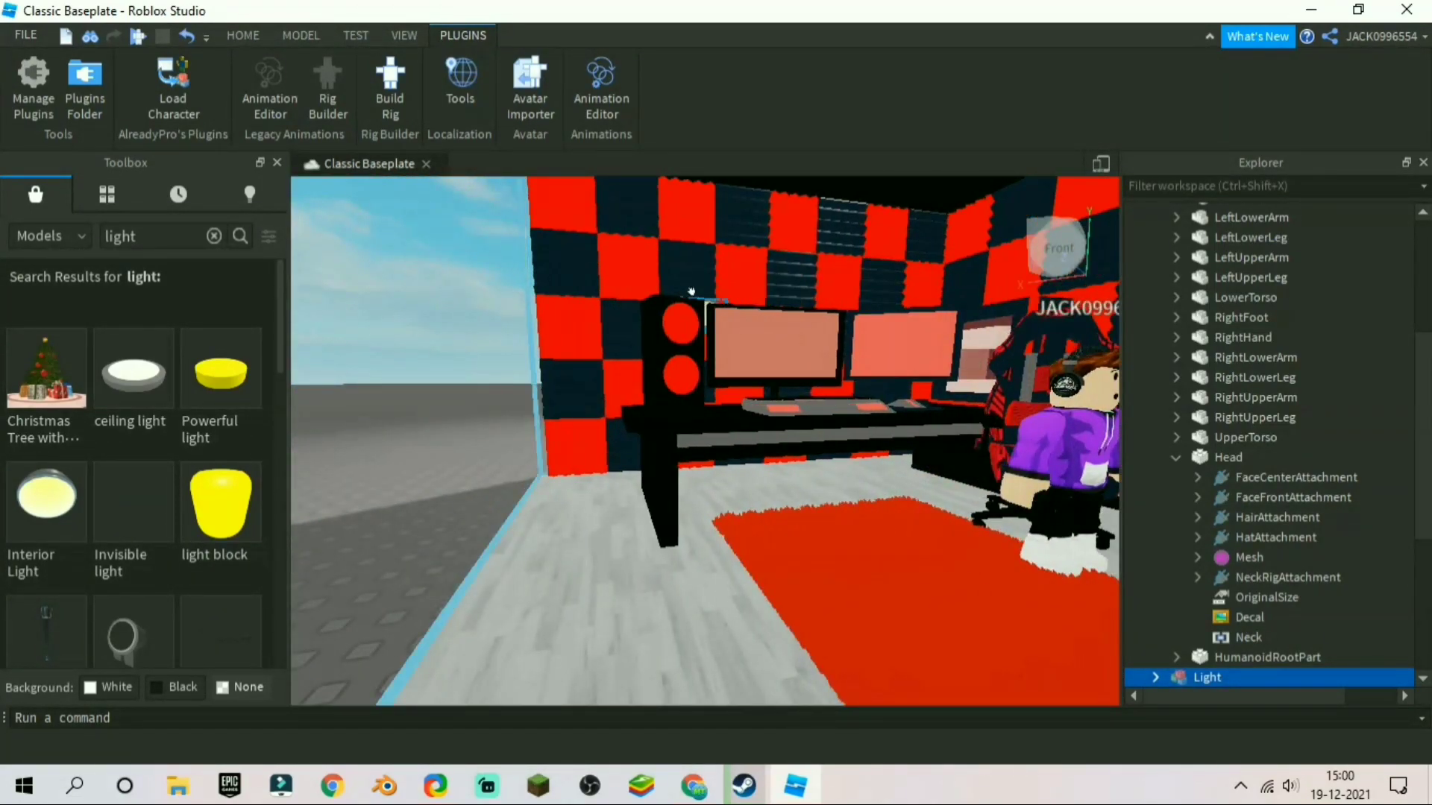
click(716, 290)
key(w)
mouse_move(694, 263)
right_down()
mouse_move(713, 282)
mouse_move(694, 264)
right_up()
key(s)
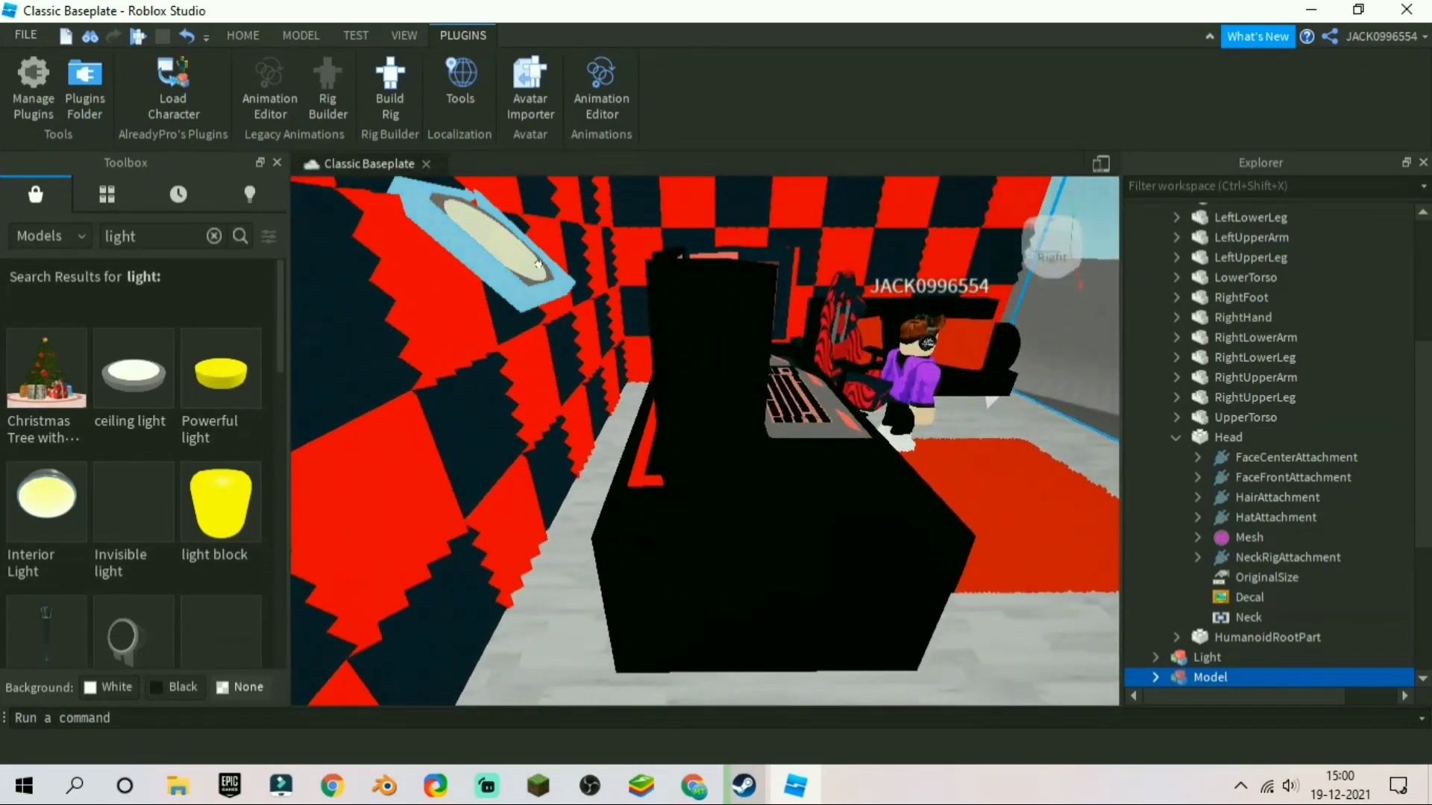
drag(543, 246, 714, 184)
right_drag(716, 192, 718, 254)
drag(720, 414, 857, 220)
key(d)
key(w)
right_drag(756, 307, 745, 342)
key(s)
key(w)
Select the avatar and turn it slightly about its vertical axis with the Rotate tool.
click(681, 484)
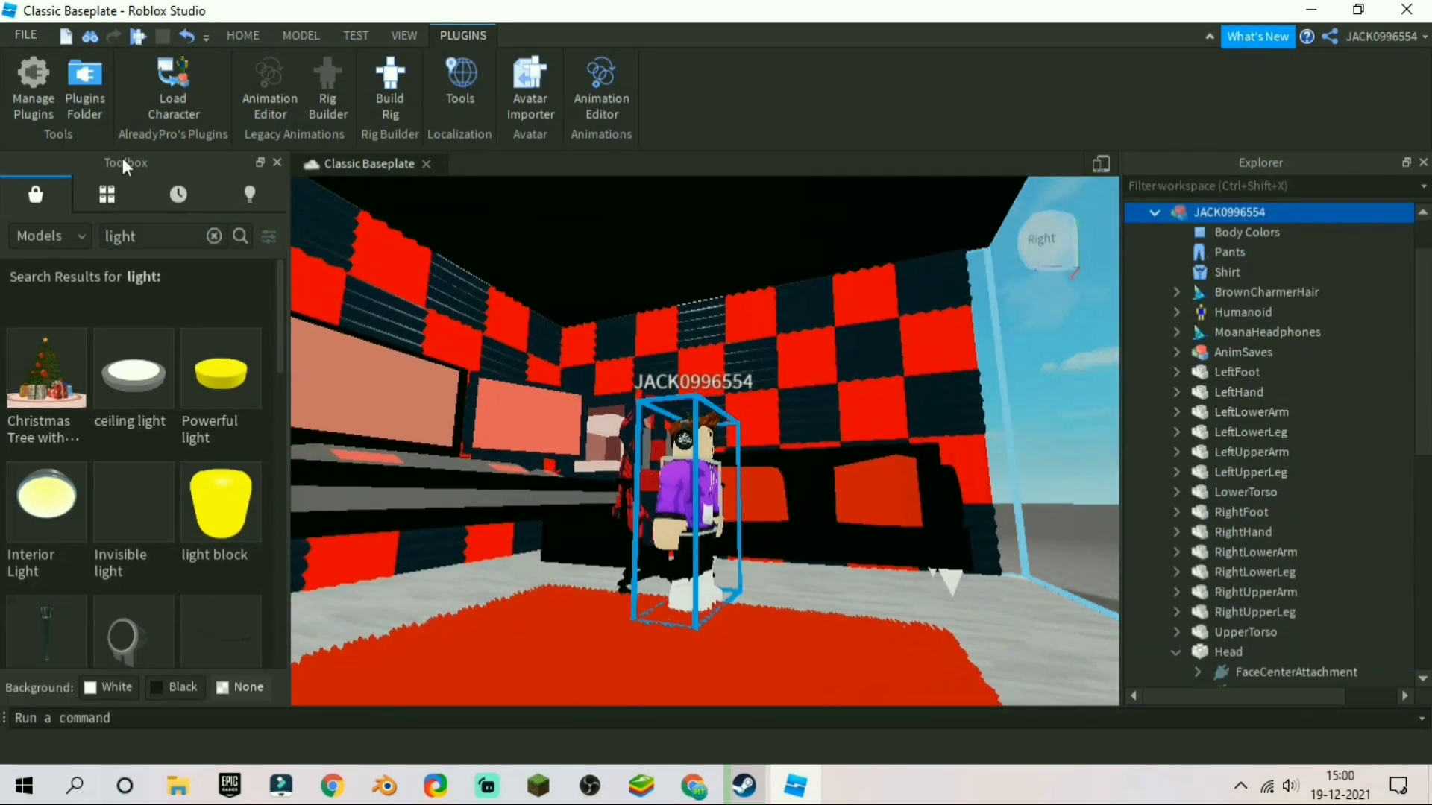
click(287, 37)
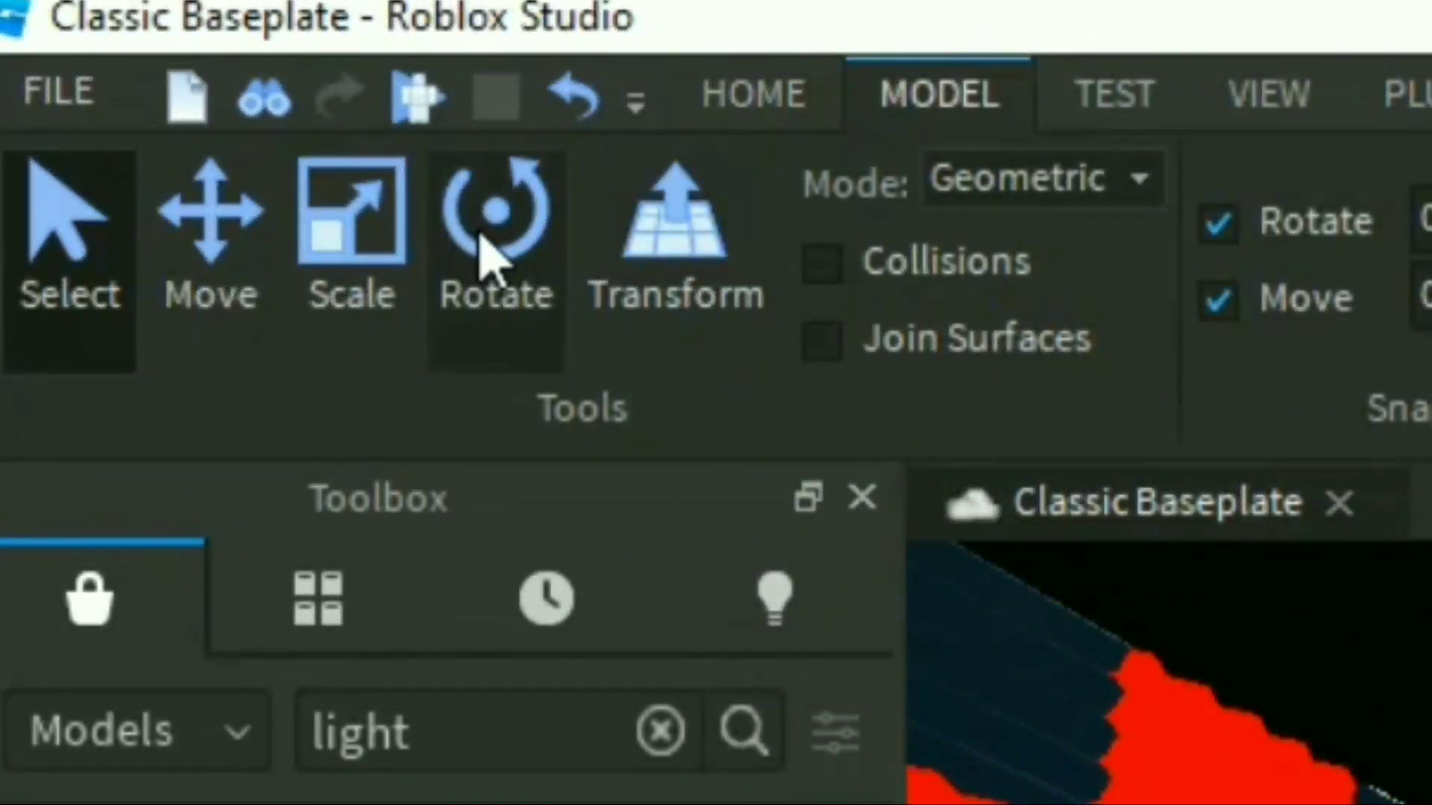
click(521, 361)
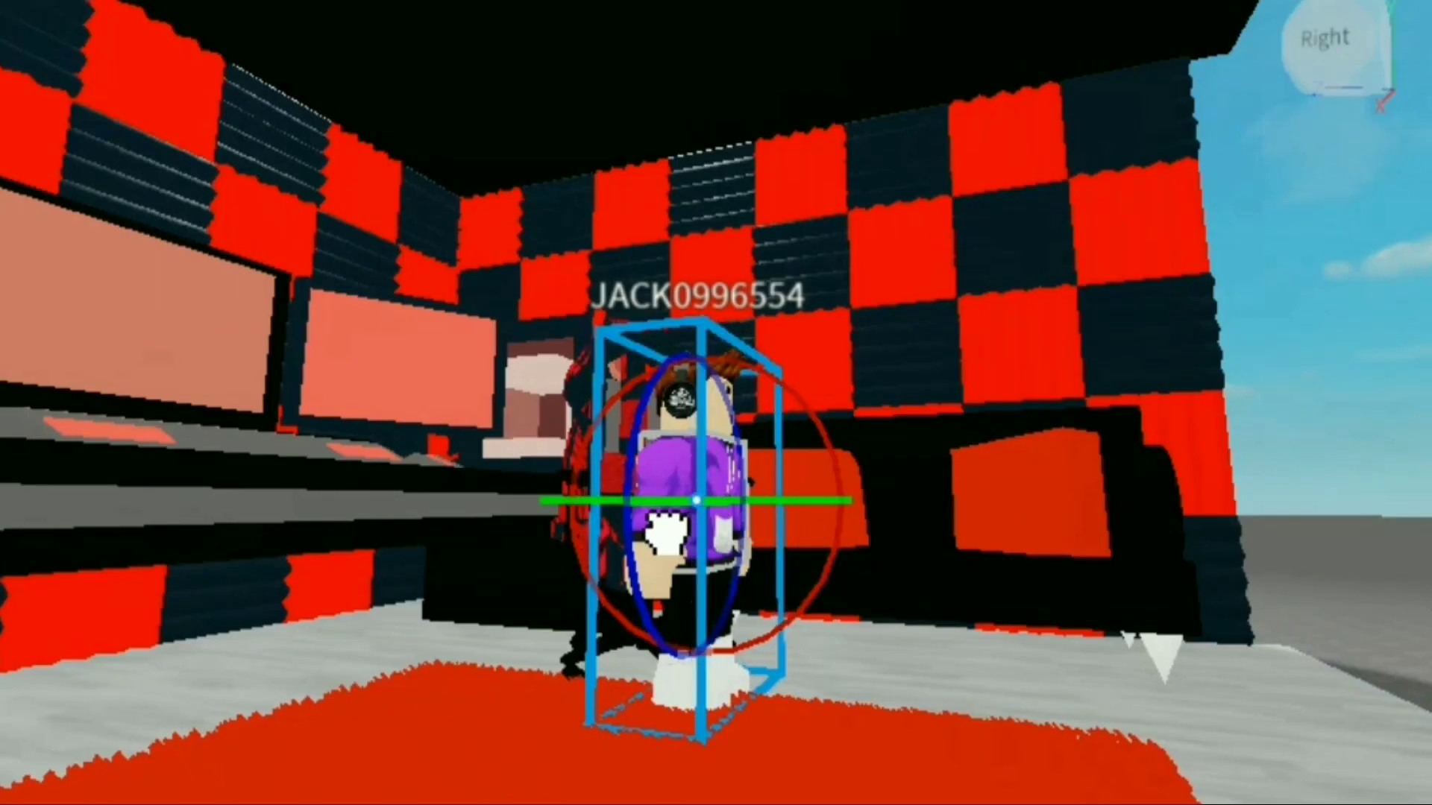
drag(660, 514, 626, 504)
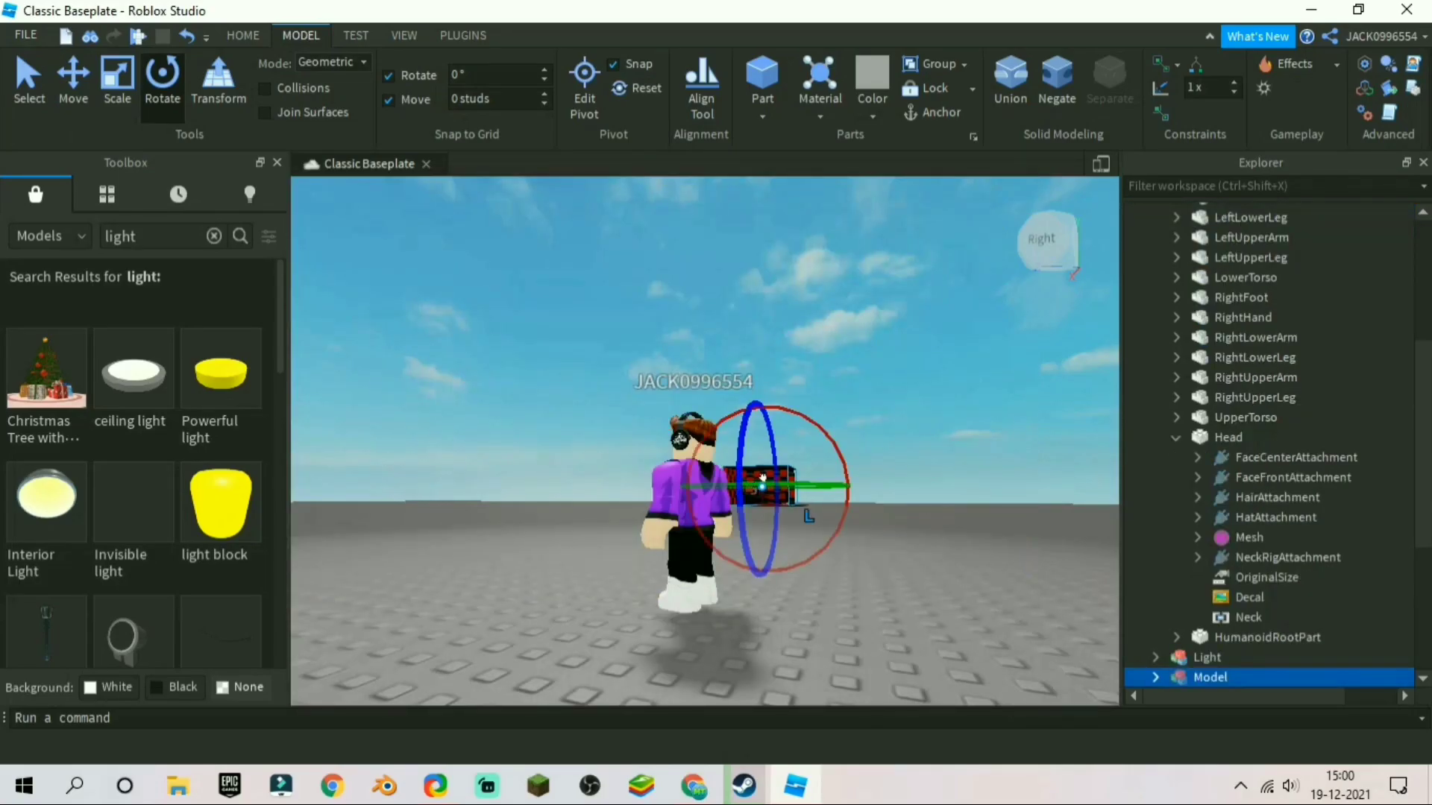
Undo the accidental displacement of the gaming room model and select the avatar again.
drag(763, 498, 749, 565)
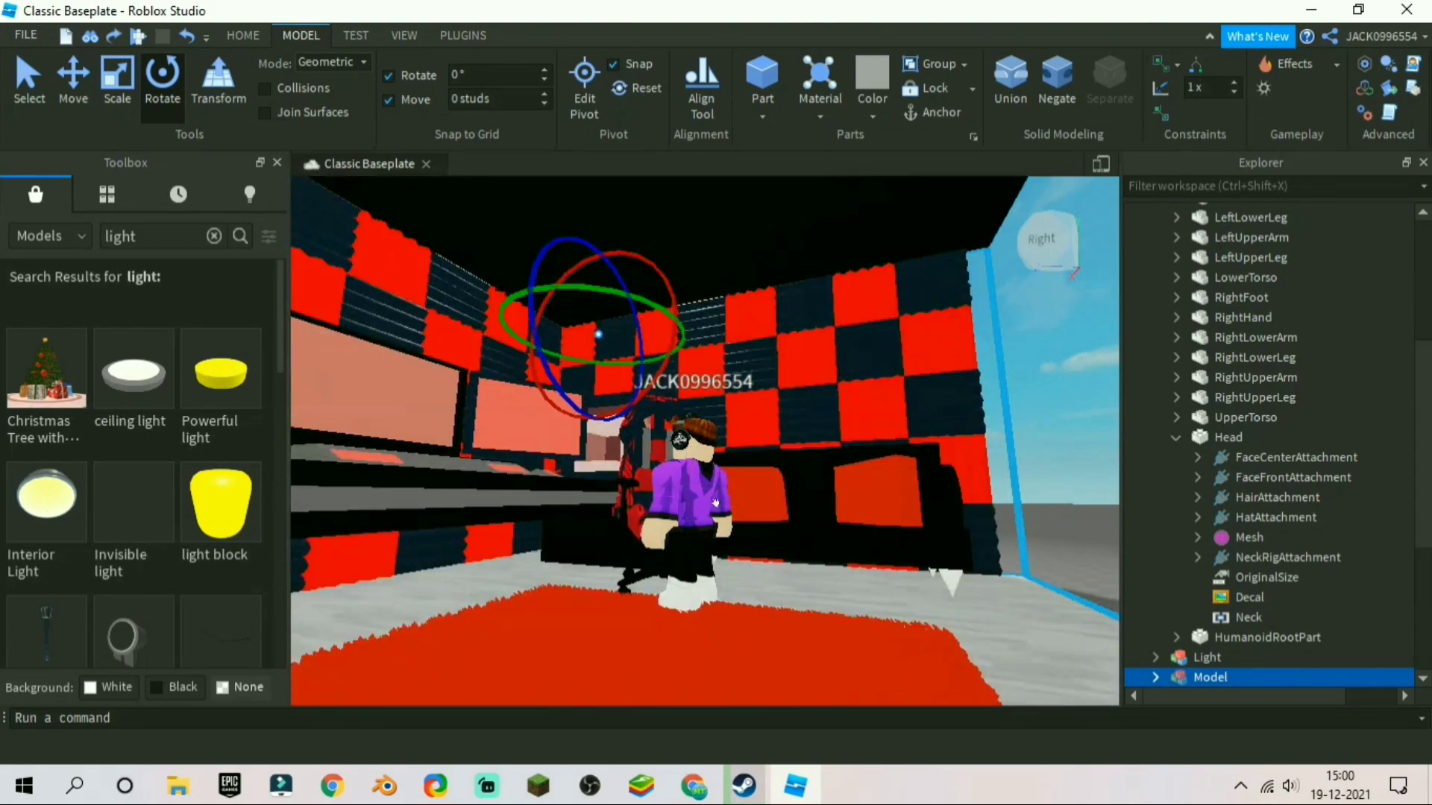
click(715, 504)
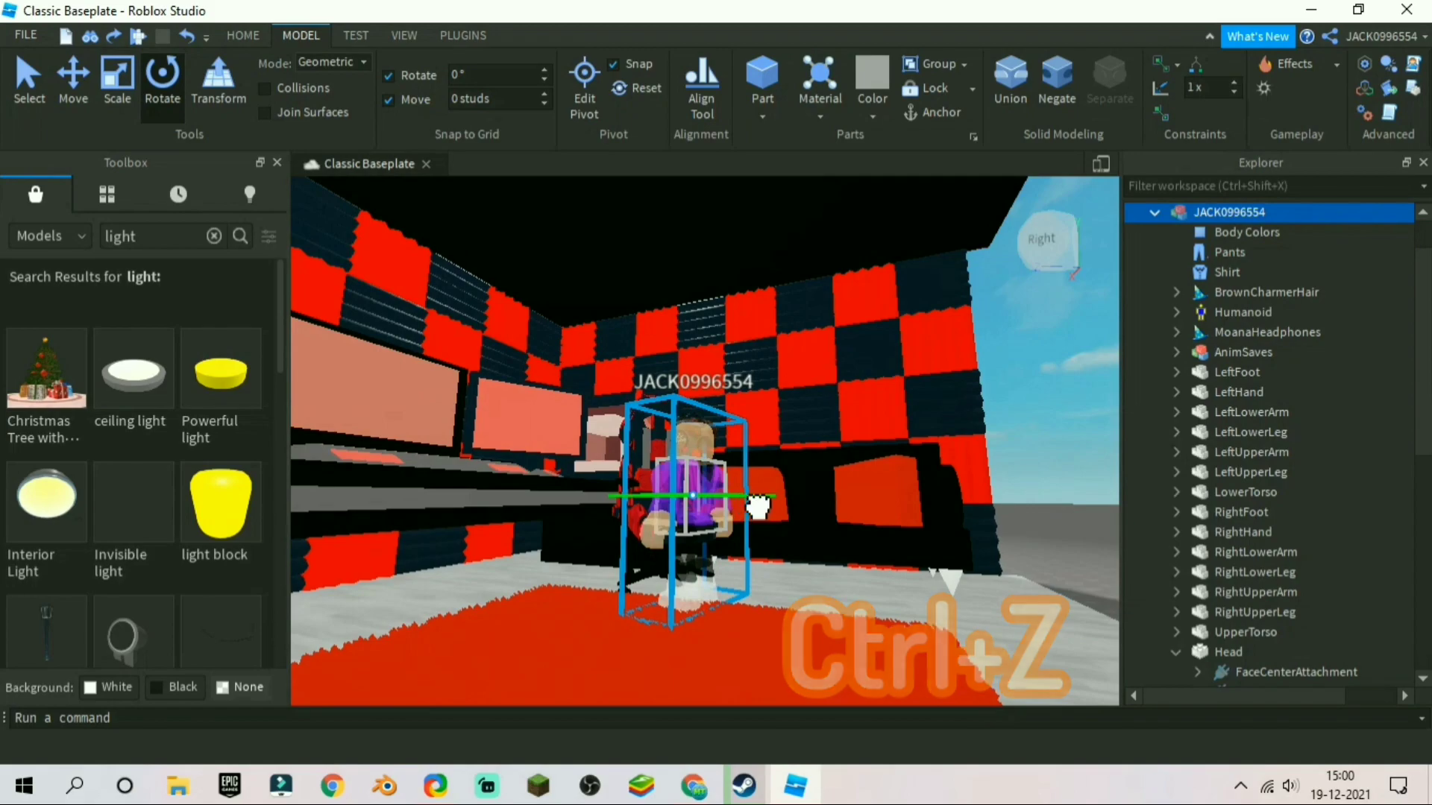
key(ctrl+z)
key(ctrl+z)
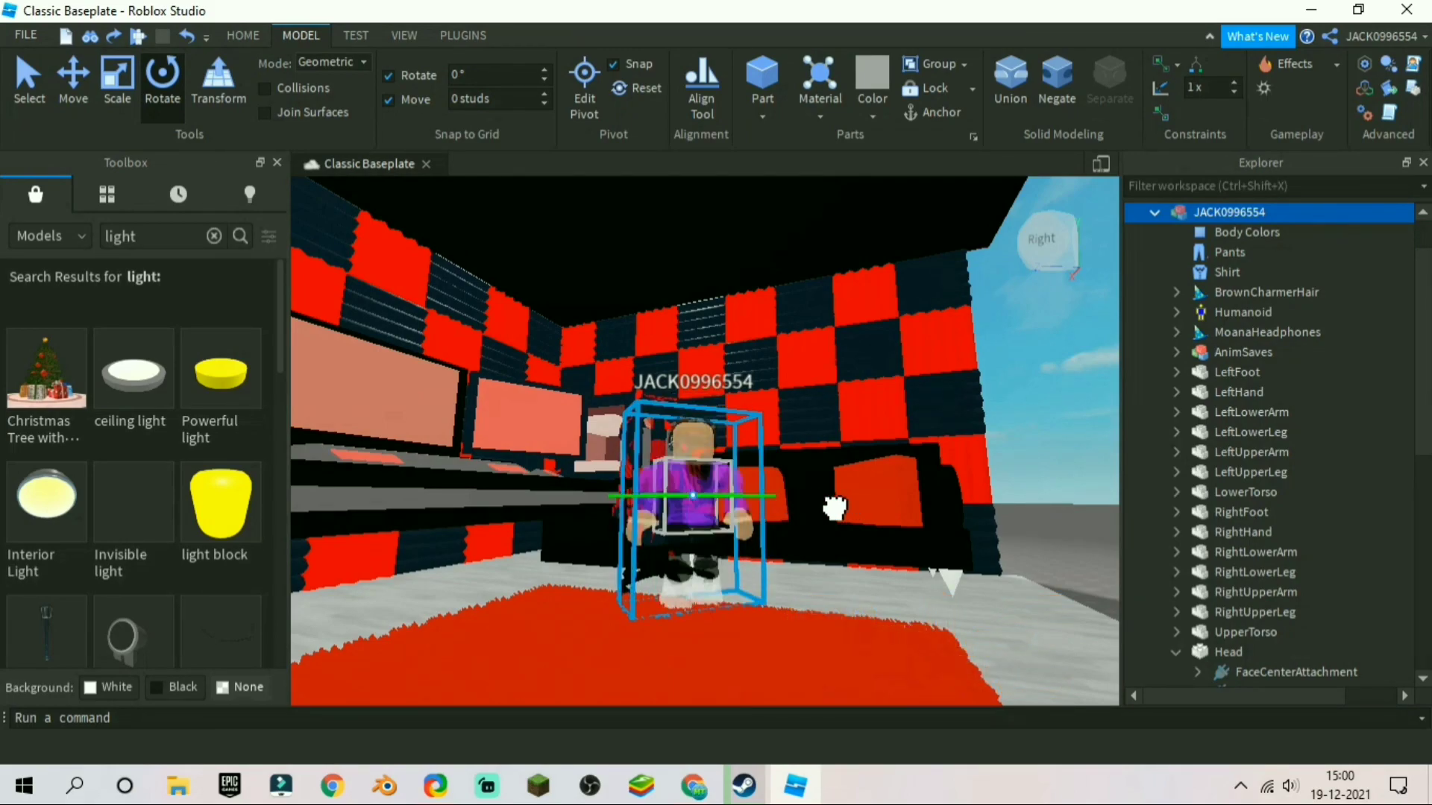
Rotate the avatar about its vertical axis until it faces the same way as the gaming chair.
key(ctrl+y)
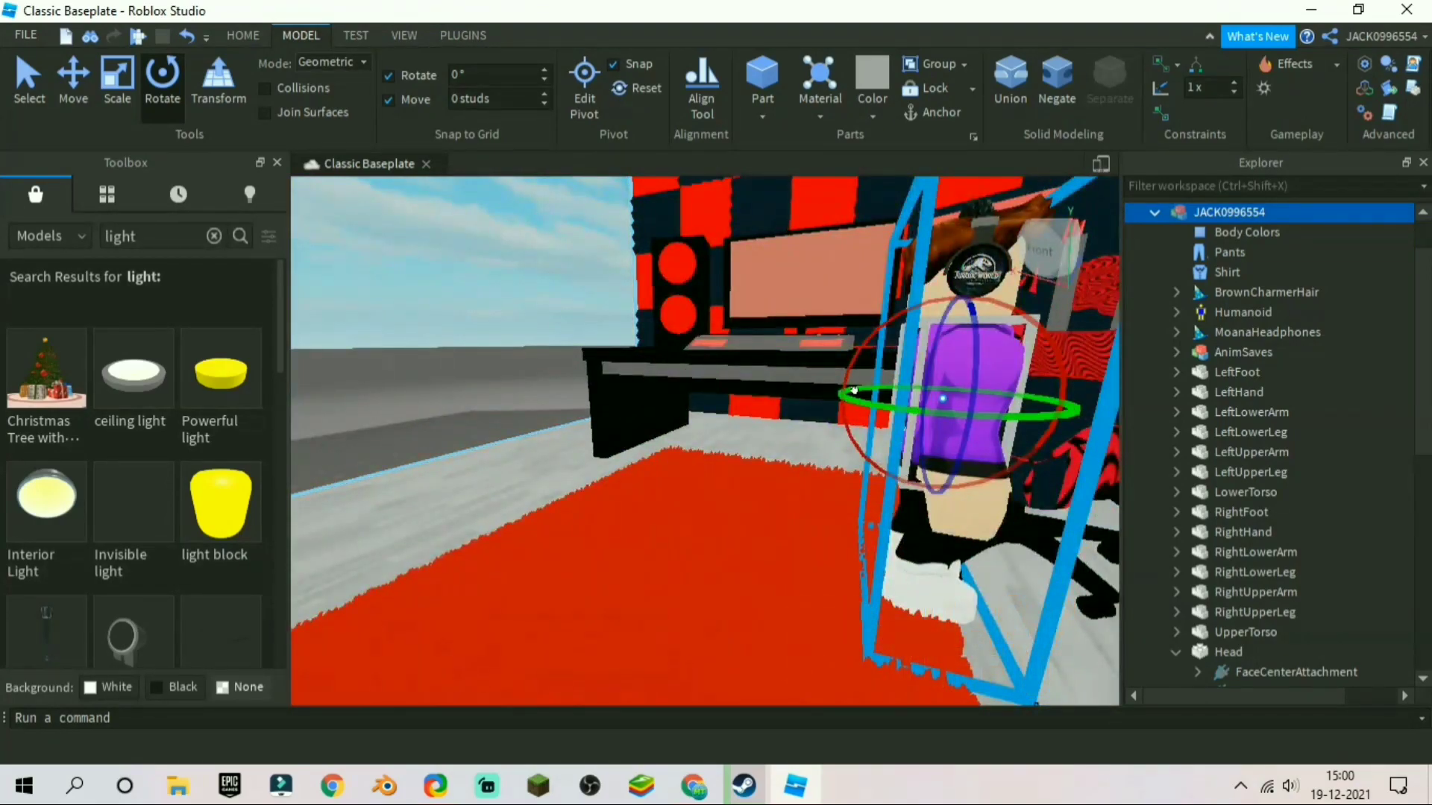
drag(838, 396, 826, 387)
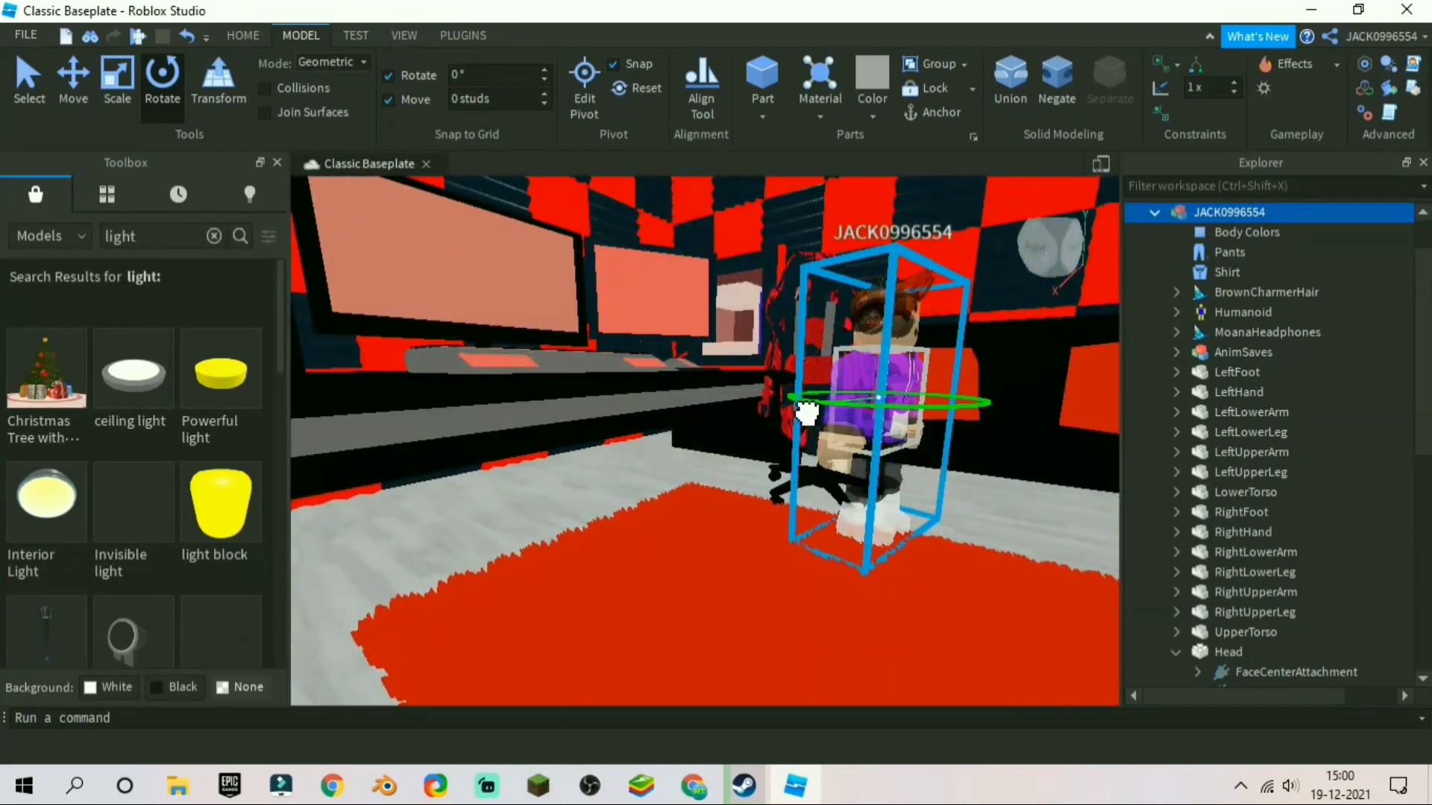
drag(793, 405, 781, 407)
right_drag(585, 434, 594, 396)
Switch to the Select tool and move the avatar onto the seat of the gaming chair.
click(639, 262)
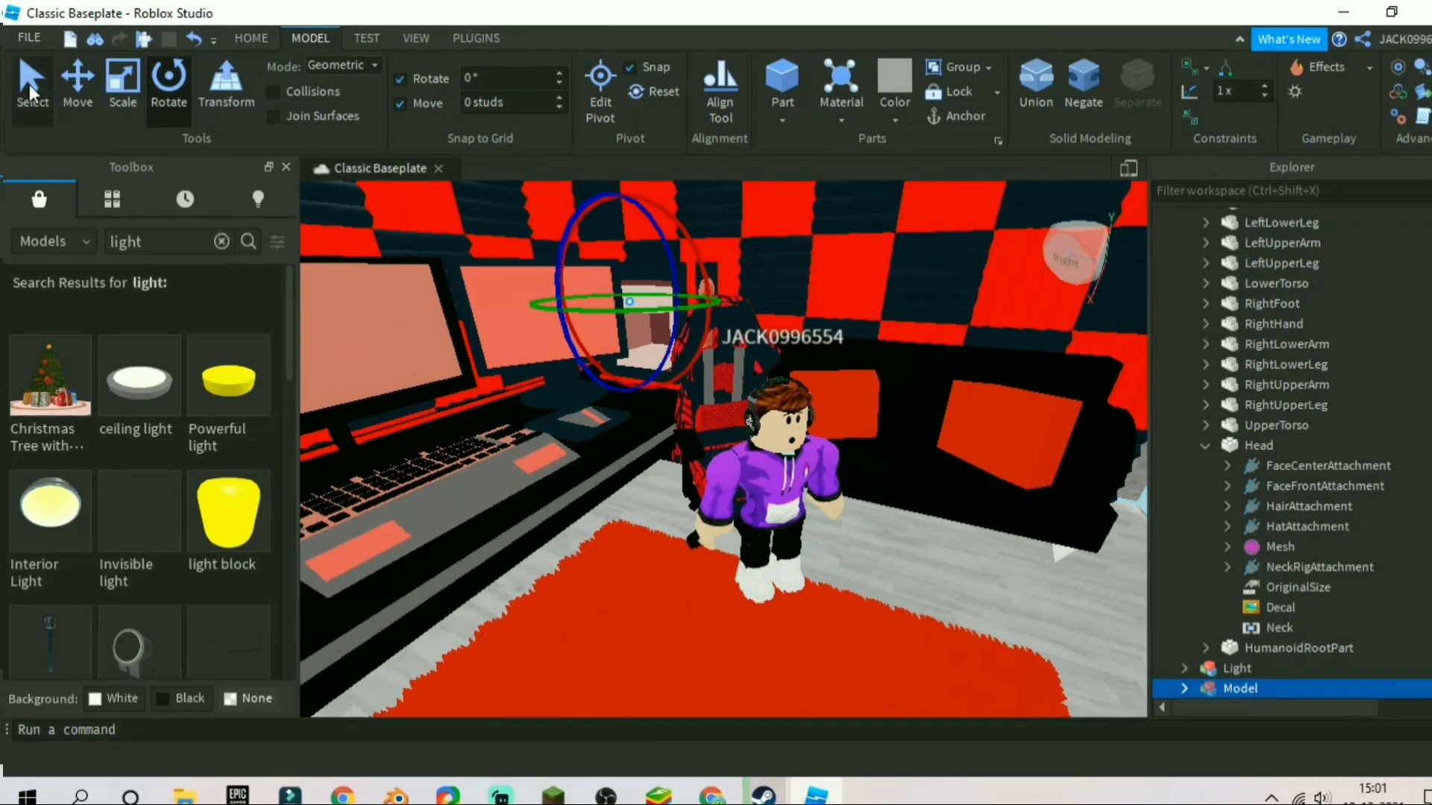
click(29, 84)
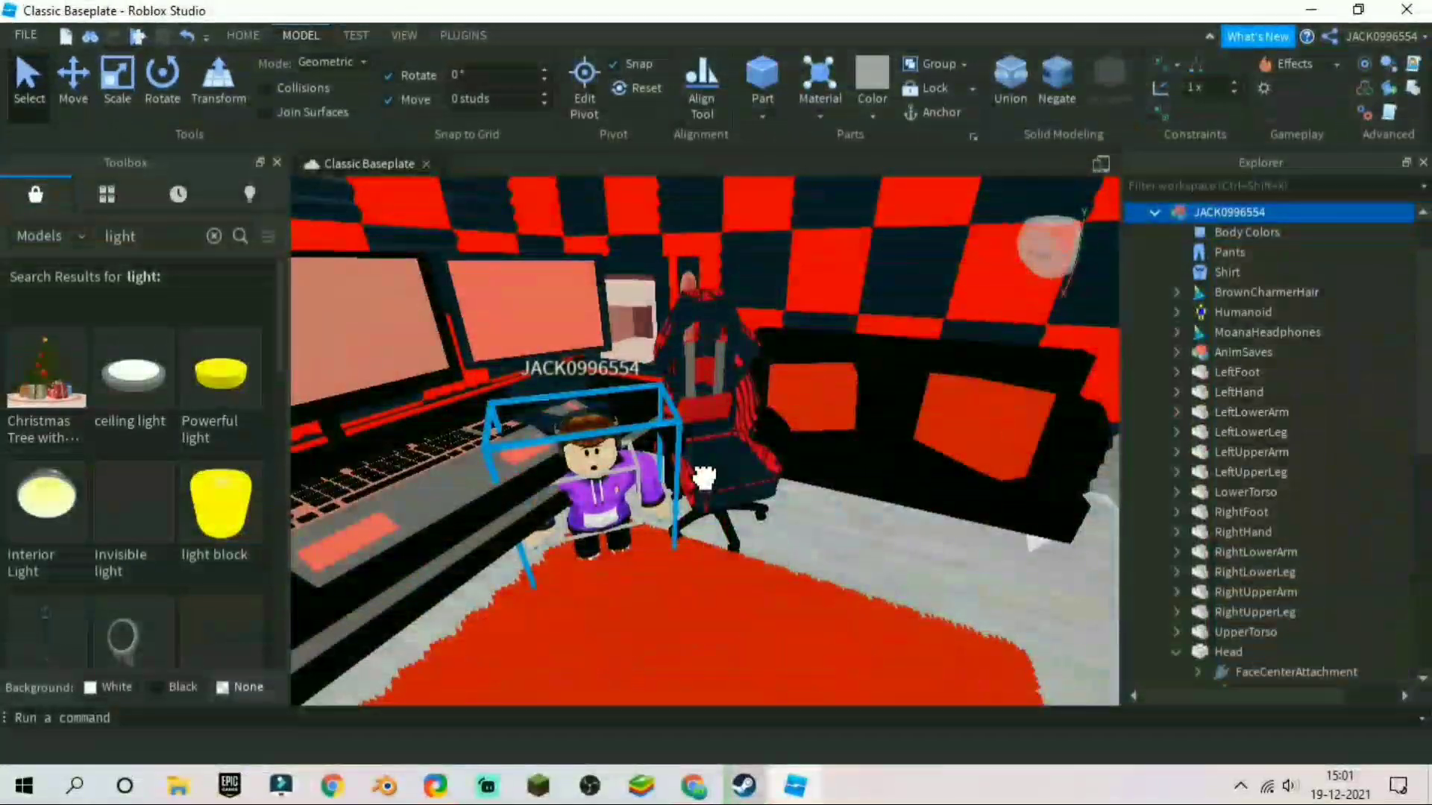
mouse_move(703, 477)
mouse_down()
mouse_move(719, 466)
mouse_move(709, 514)
mouse_move(713, 481)
mouse_up()
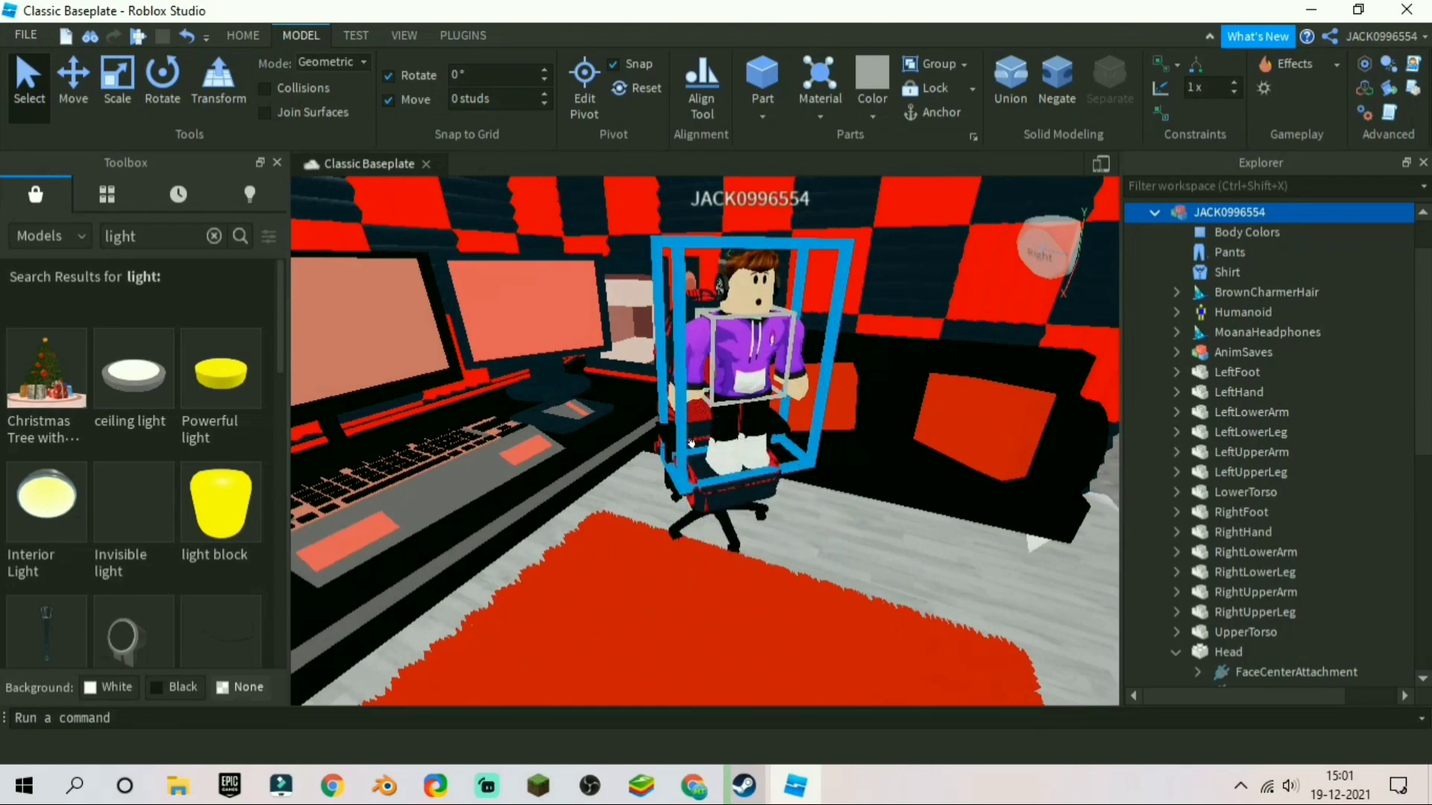
Open the Legacy Animations version of the Animation Editor and choose the avatar as the rig to animate.
click(463, 37)
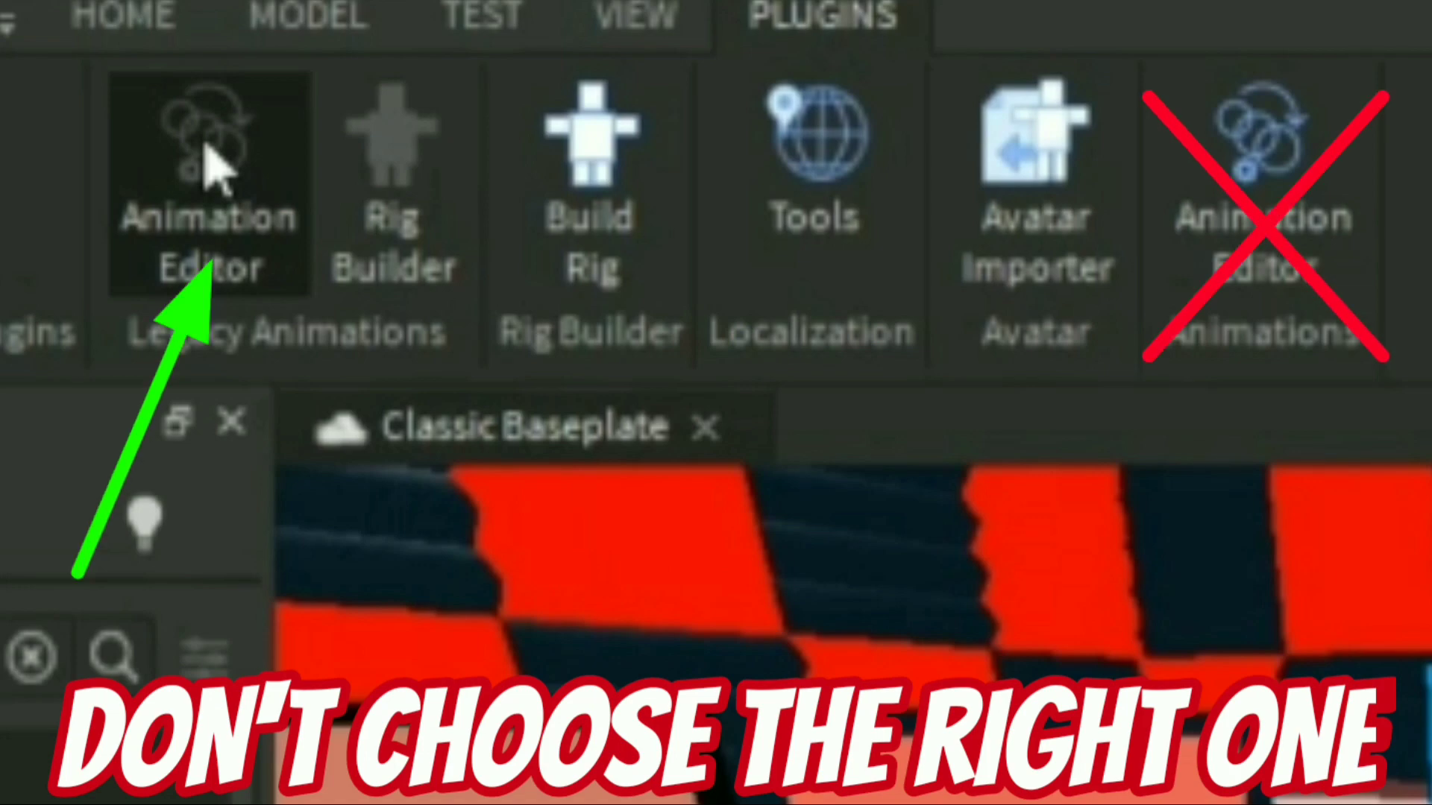
click(212, 166)
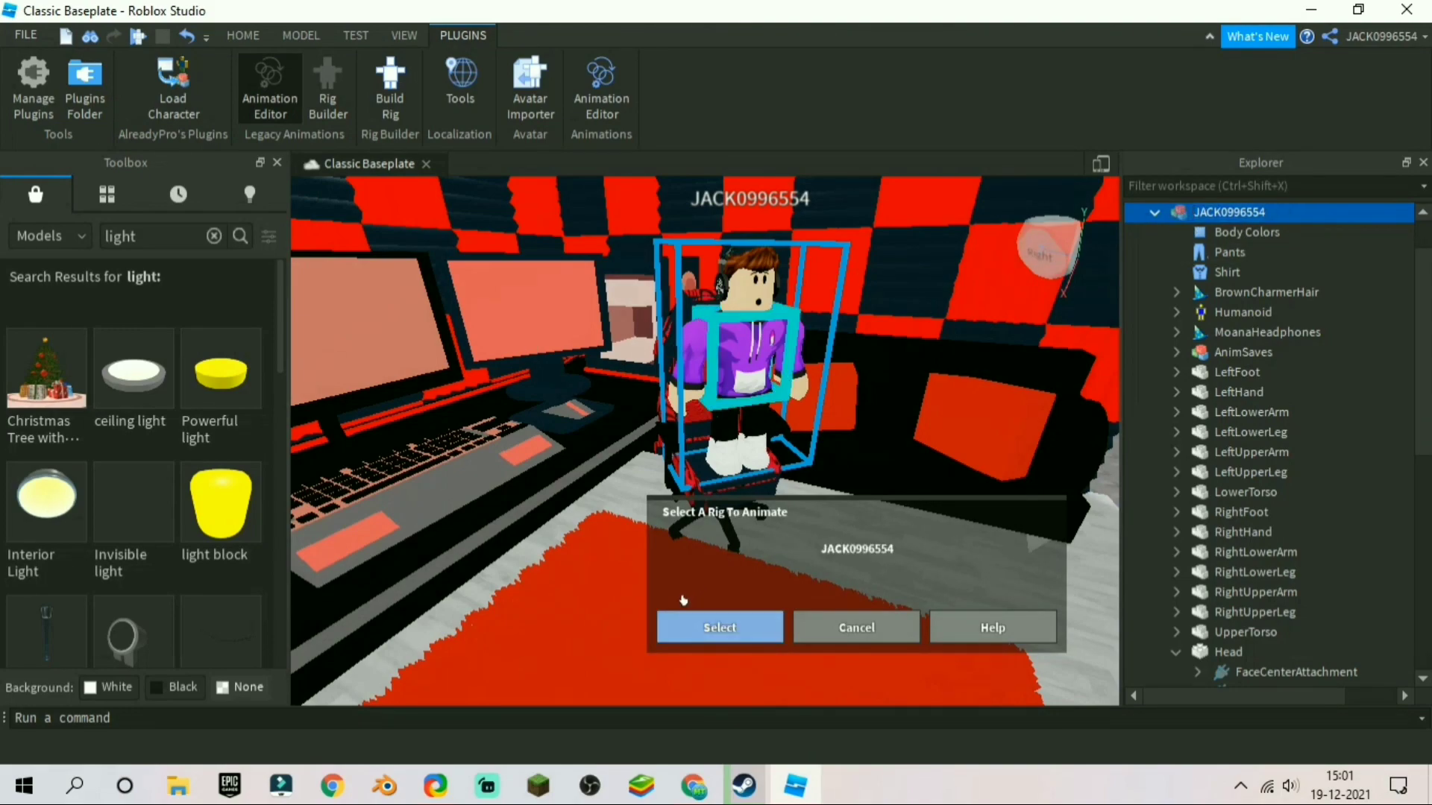
click(705, 627)
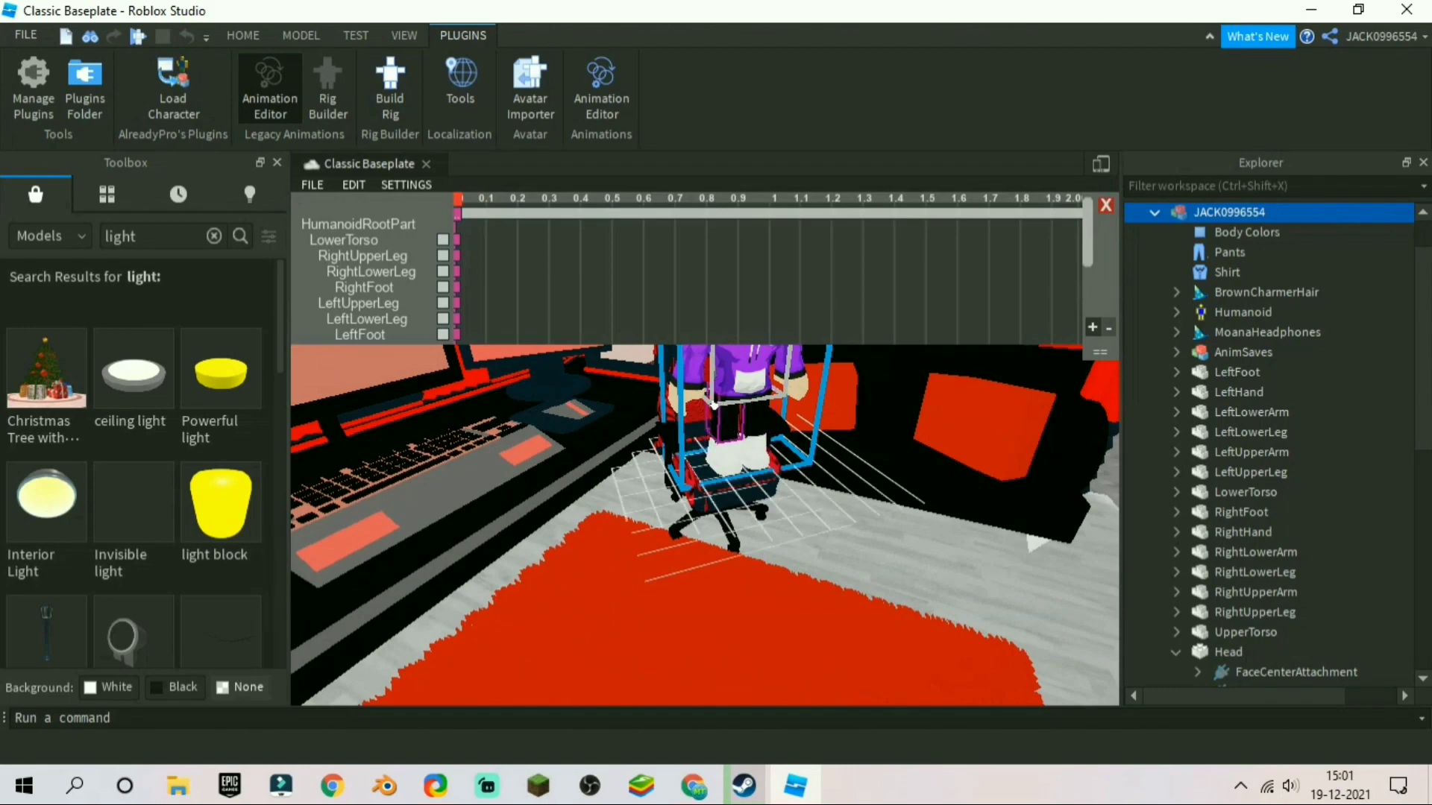
Rotate the avatar's right and left upper legs forward so the thighs lie along the chair seat.
click(708, 395)
drag(734, 437, 746, 302)
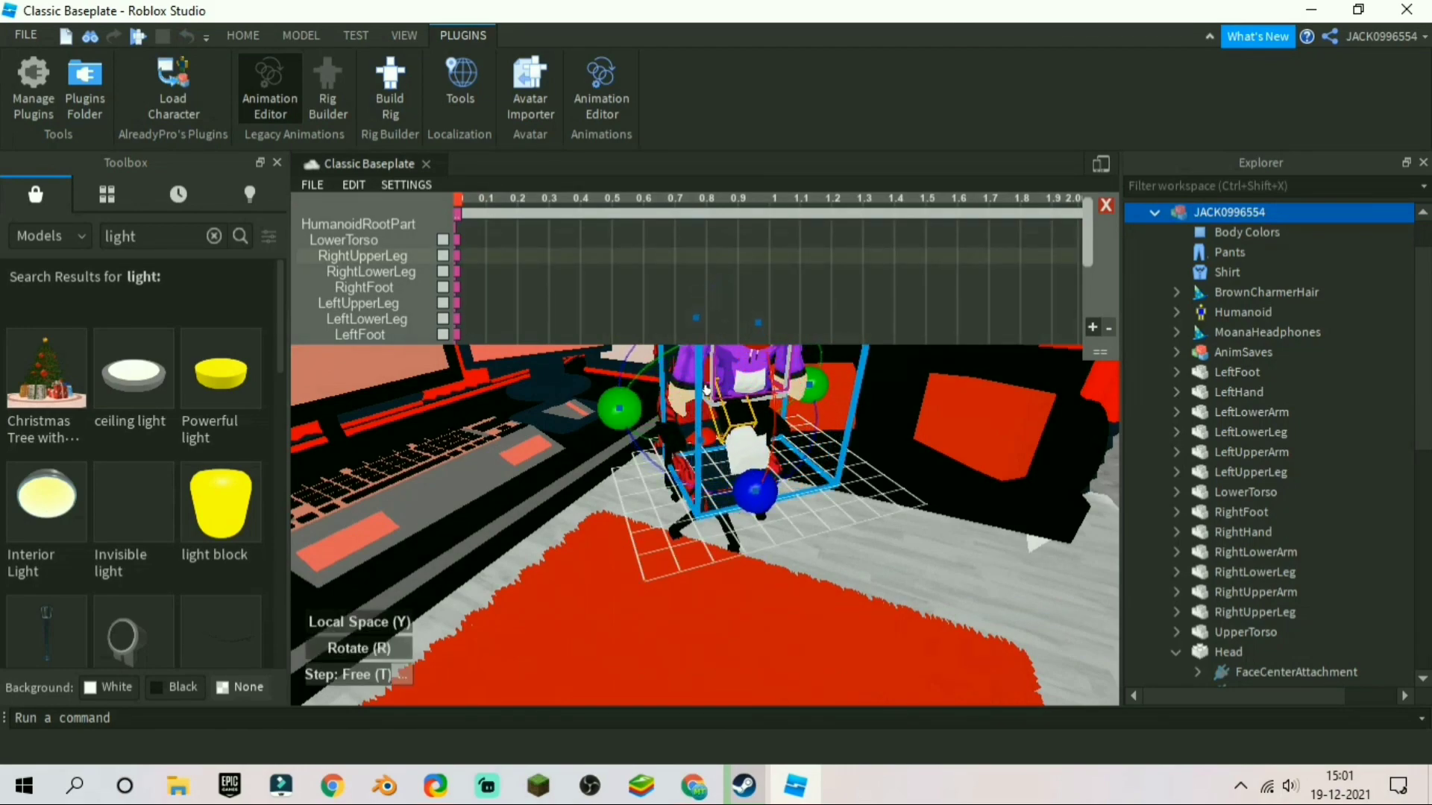
click(763, 403)
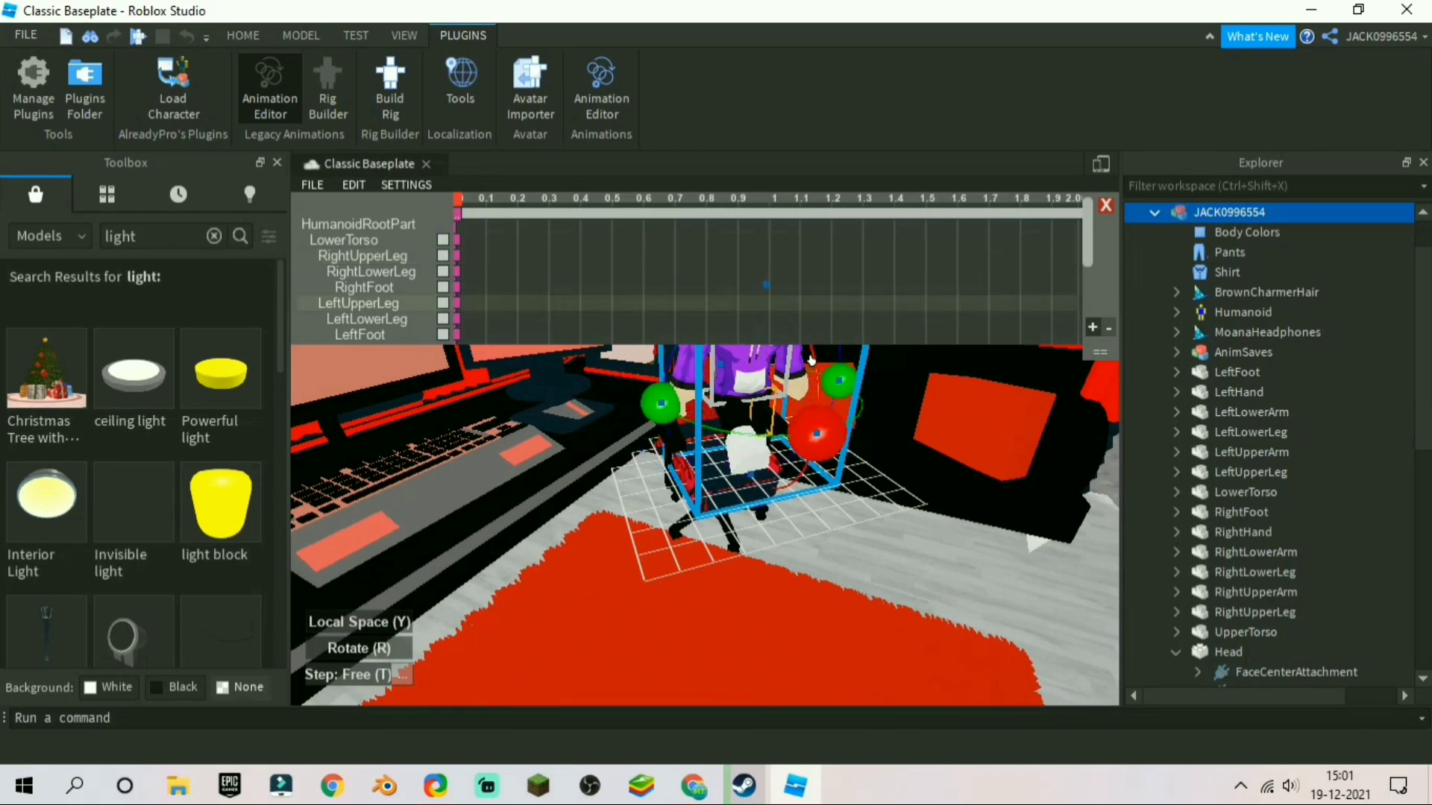
drag(811, 429, 808, 409)
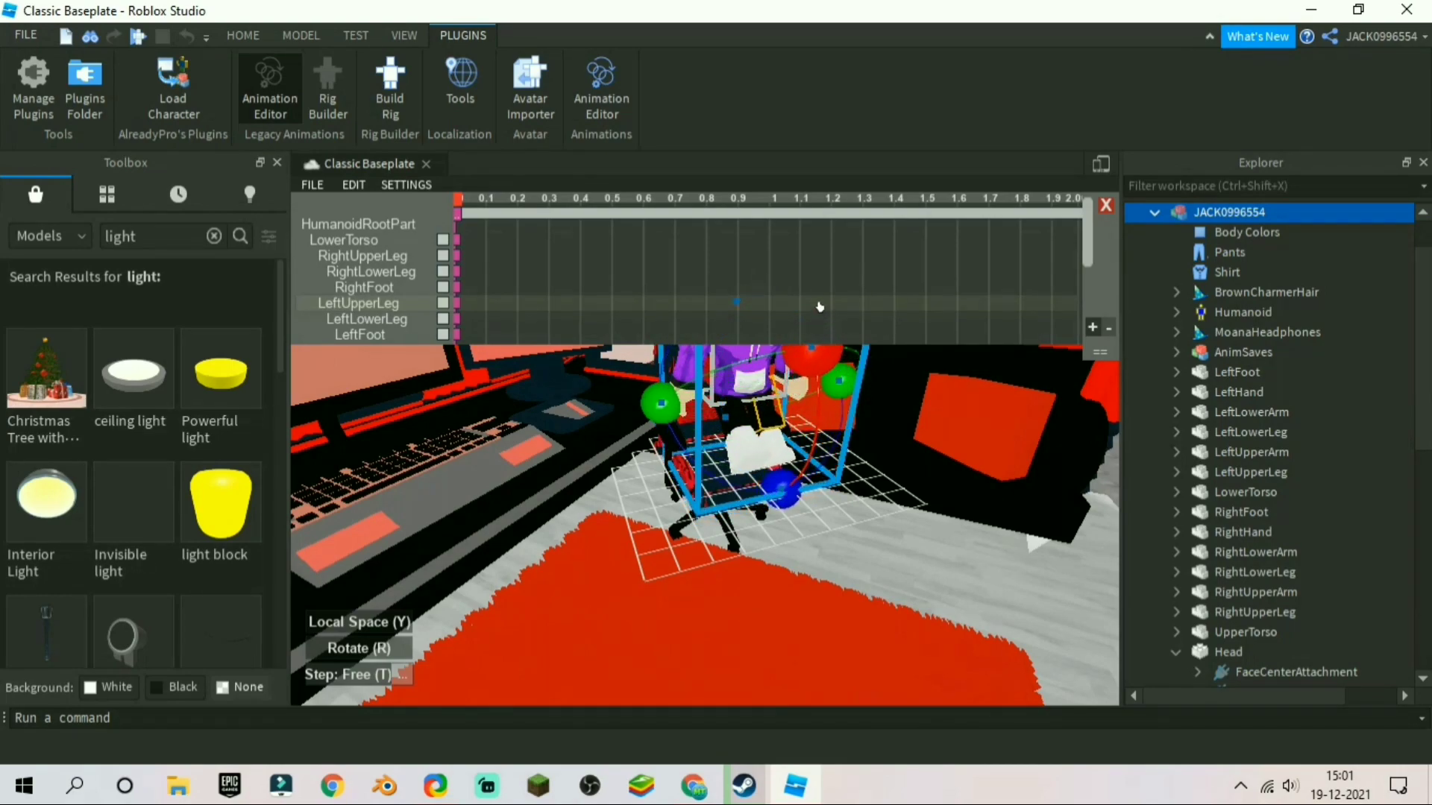
scroll(826, 412, up, 5)
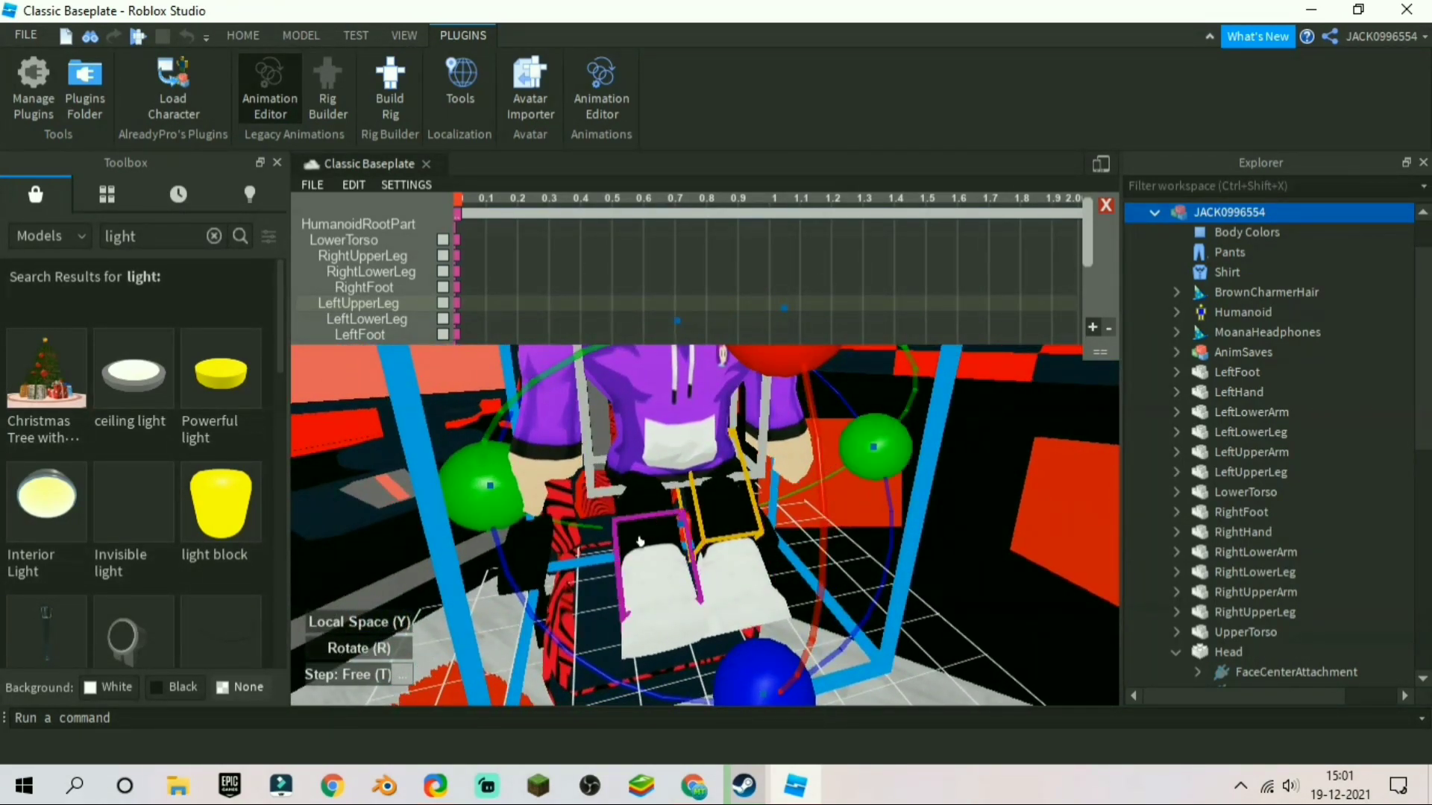
Bend the avatar's lower legs downward at the knees to form a seated pose.
click(642, 538)
right_drag(643, 543, 700, 428)
drag(700, 428, 701, 485)
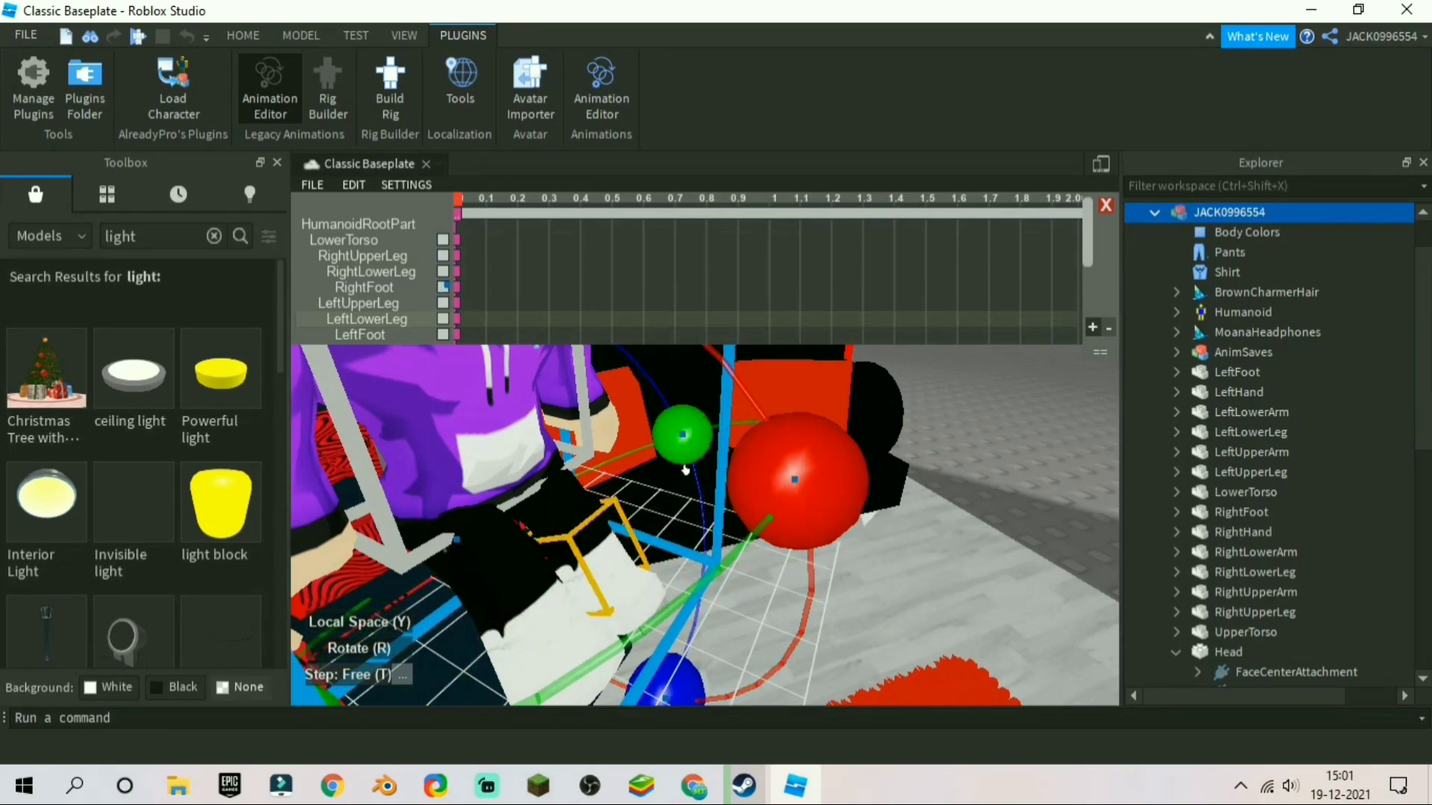
drag(783, 460, 785, 490)
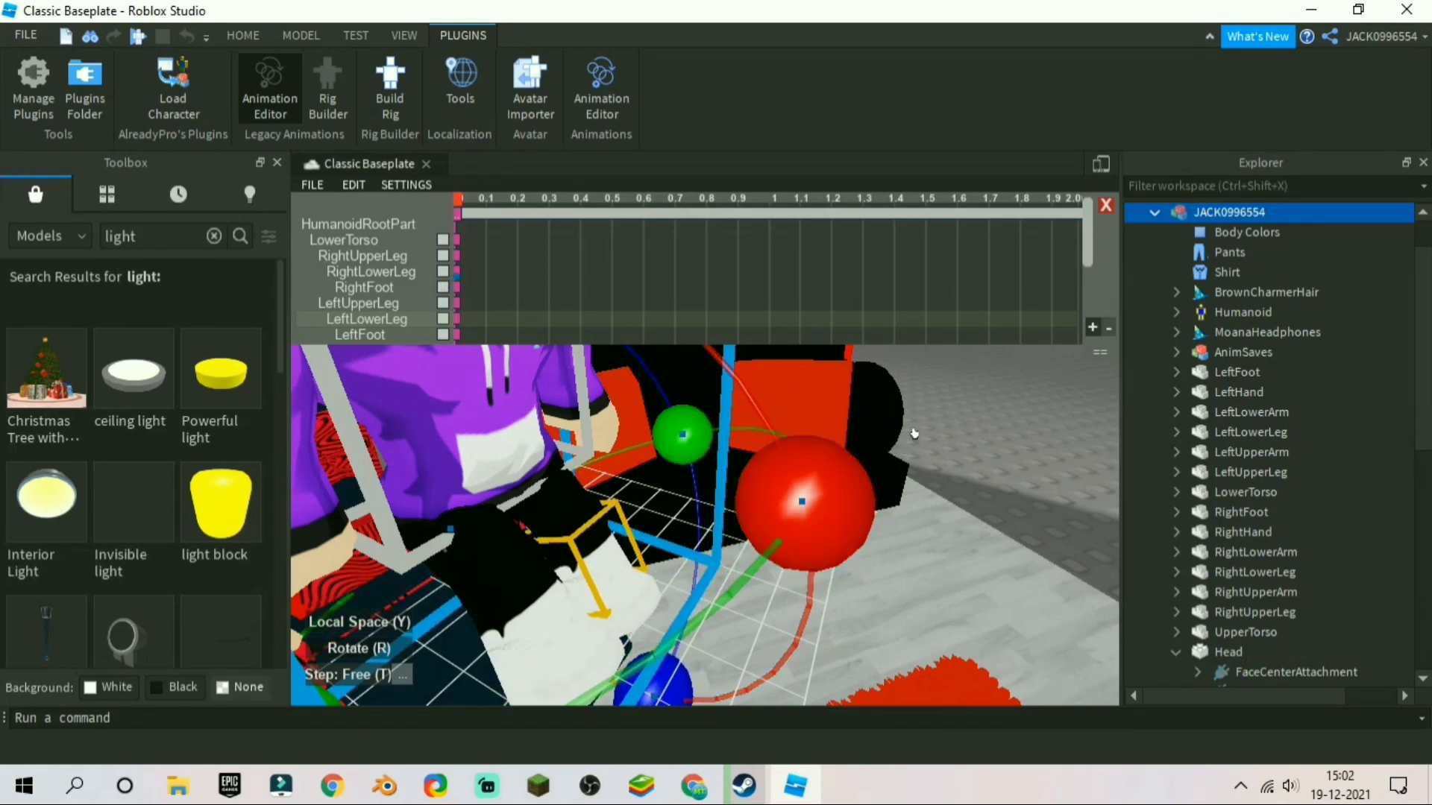
scroll(907, 428, down, 10)
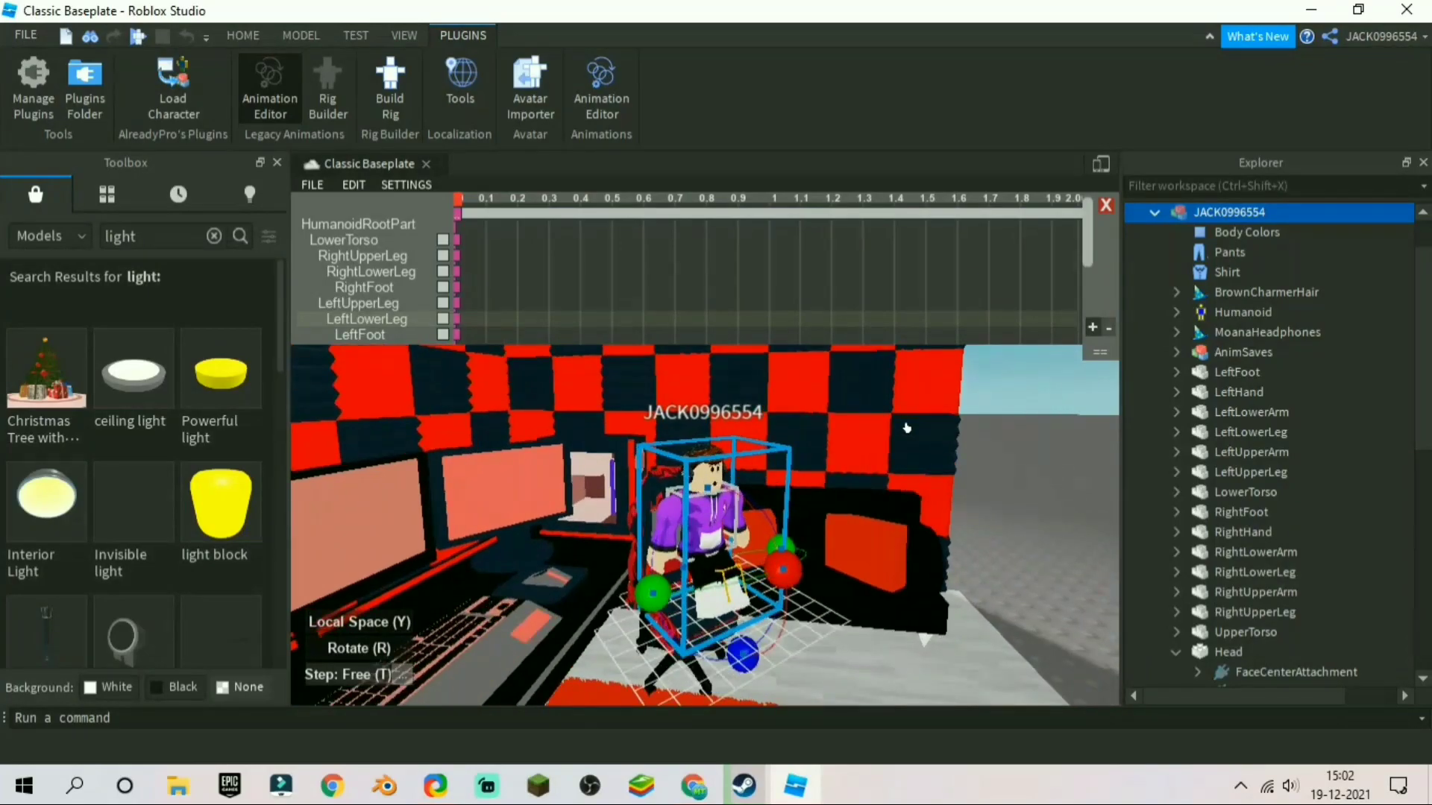
Select the avatar's right upper arm and rotate it outward and upward away from the torso.
scroll(907, 429, up, 10)
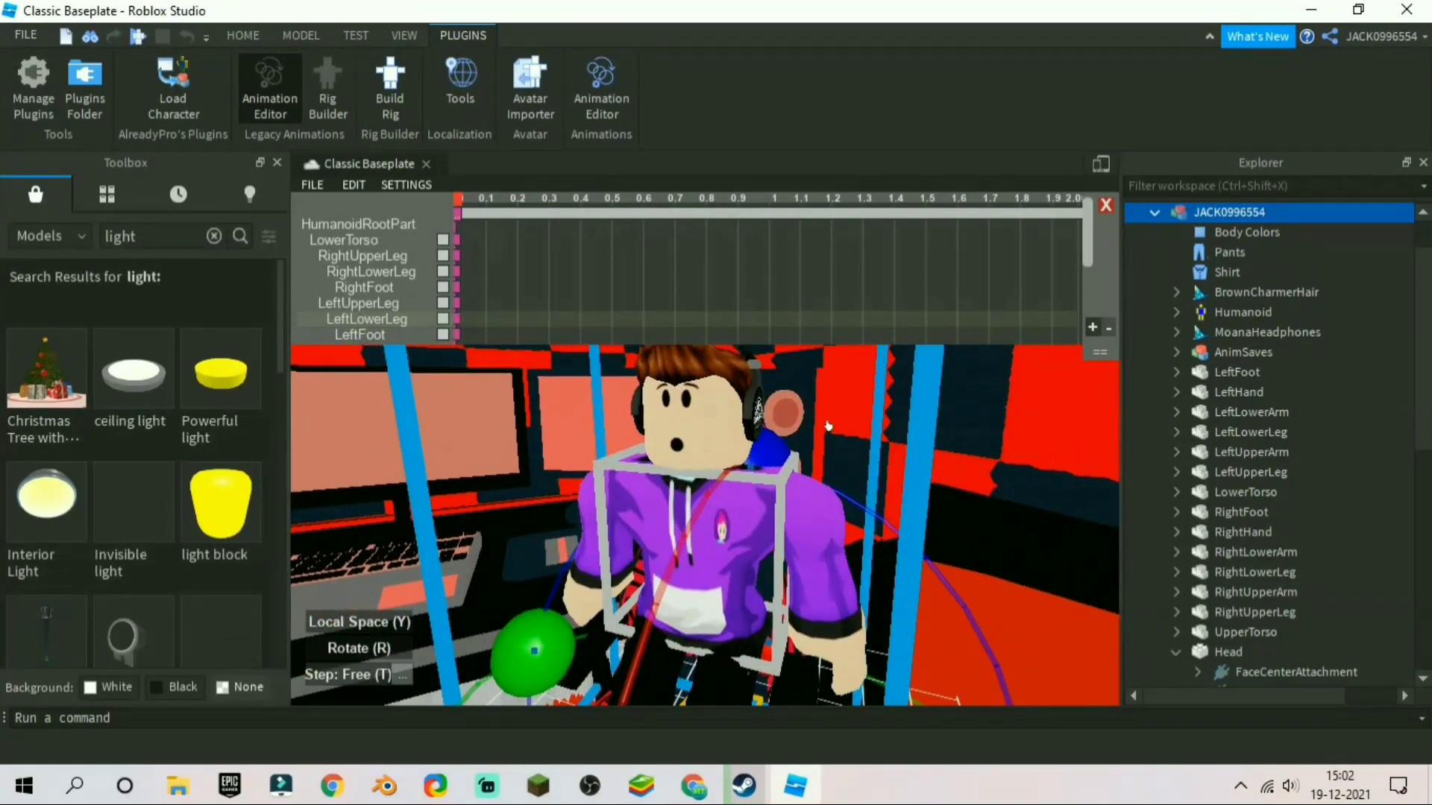
click(578, 492)
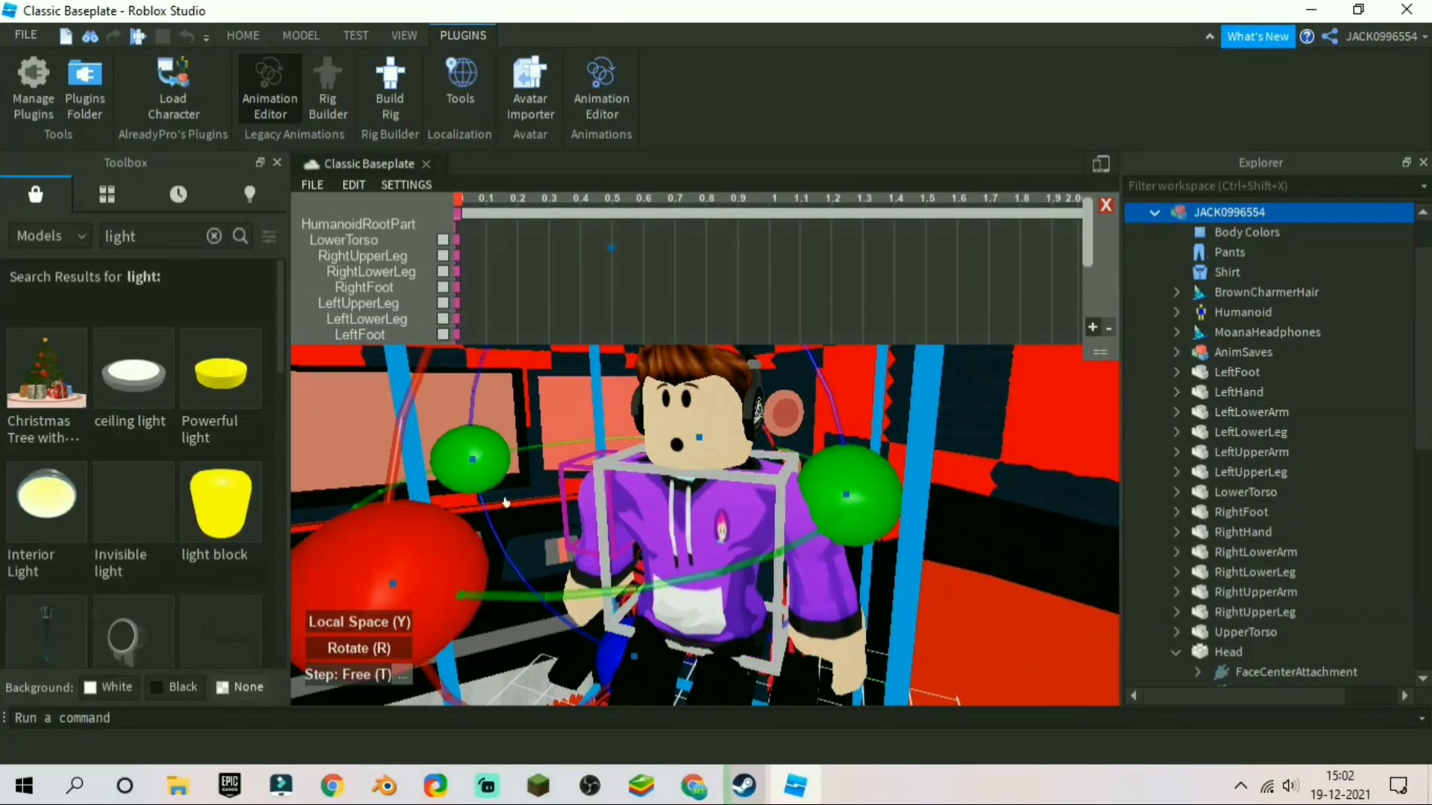
drag(435, 544, 438, 396)
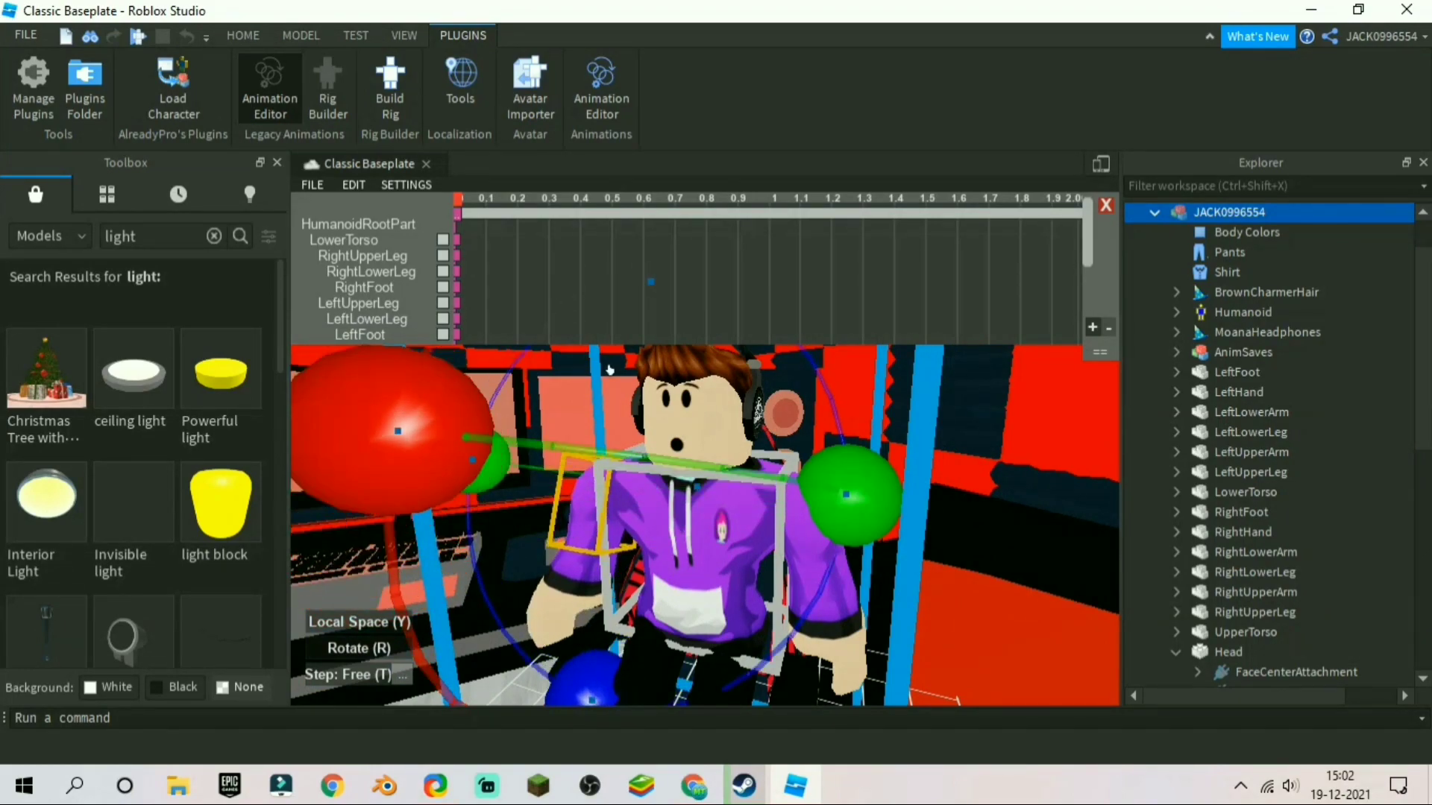
right_drag(588, 355, 616, 373)
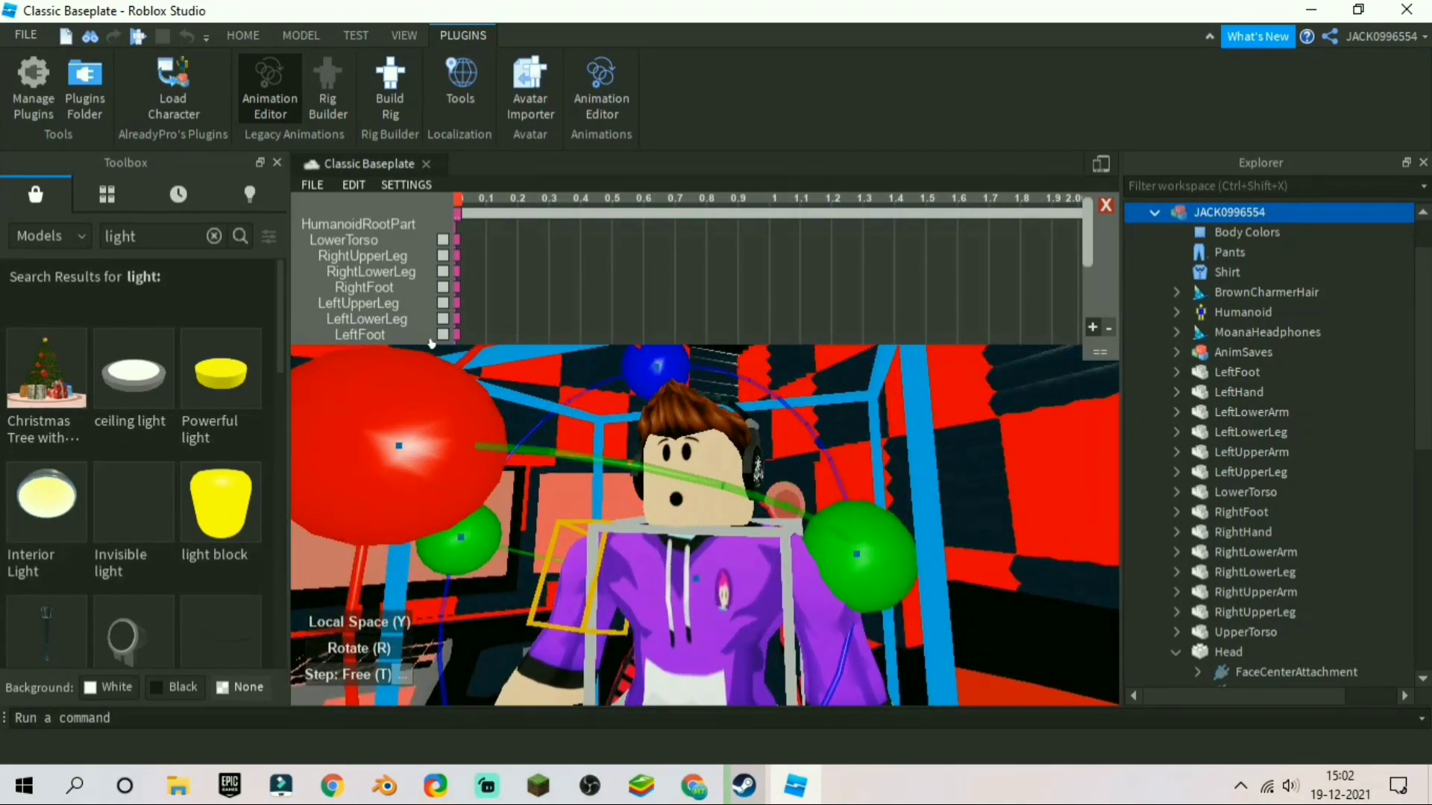
right_drag(492, 440, 547, 458)
drag(650, 498, 998, 478)
right_drag(550, 467, 545, 463)
scroll(545, 463, down, 3)
scroll(545, 463, up, 2)
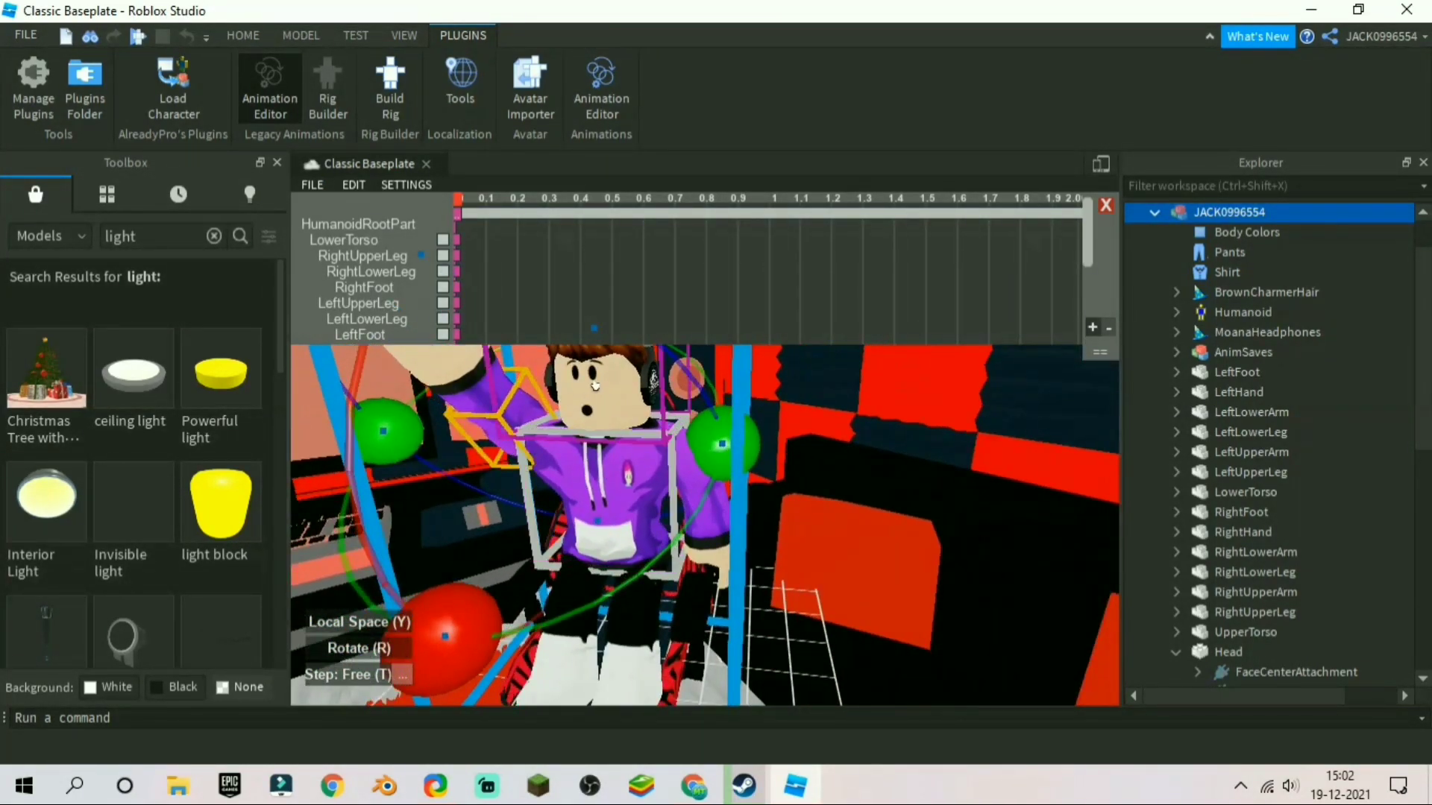
Rotate the avatar's raised right arm forward so the forearm extends in front of the body.
click(602, 457)
drag(450, 597, 472, 424)
right_drag(471, 424, 626, 392)
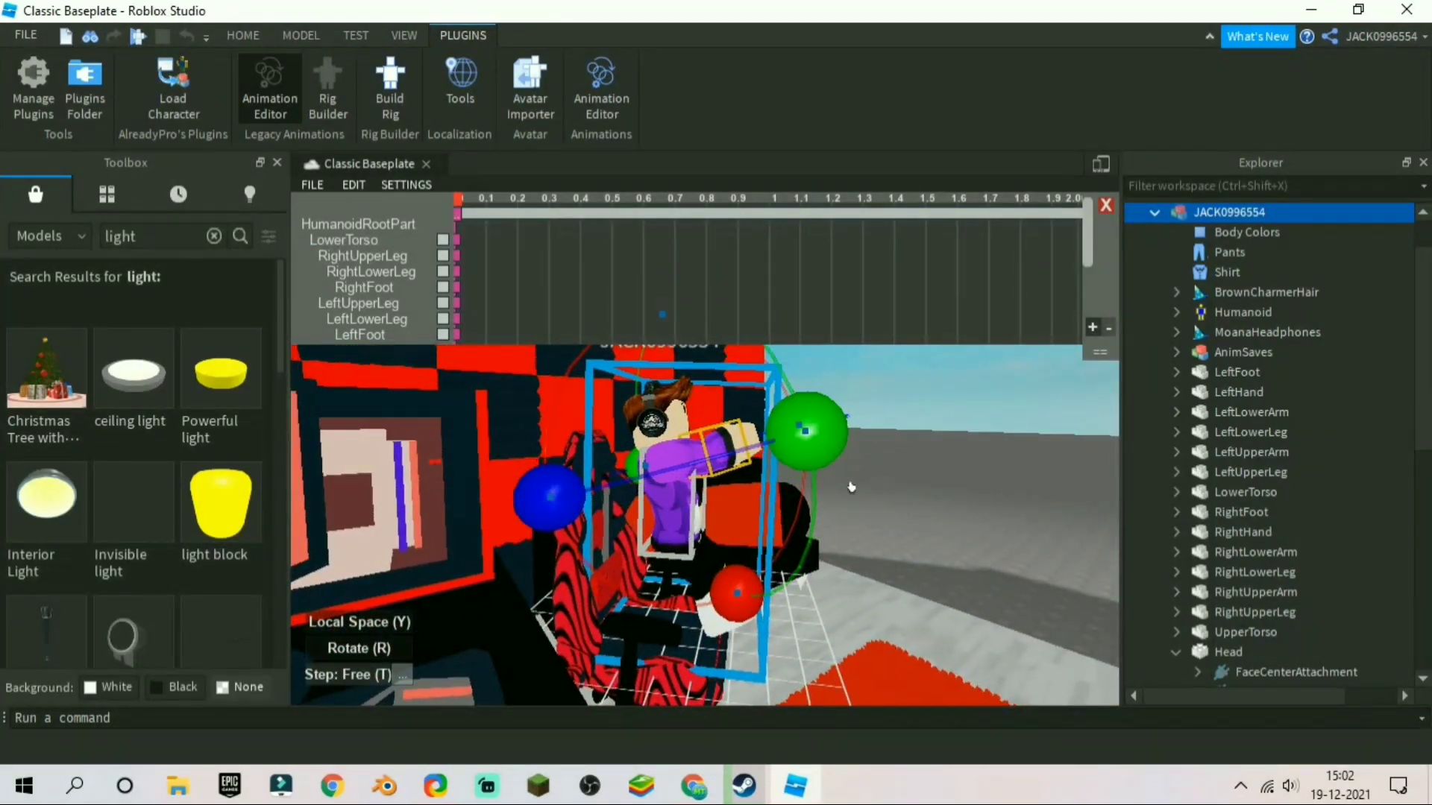
right_drag(851, 487, 828, 479)
drag(828, 479, 865, 477)
scroll(814, 434, up, 3)
scroll(814, 434, down, 5)
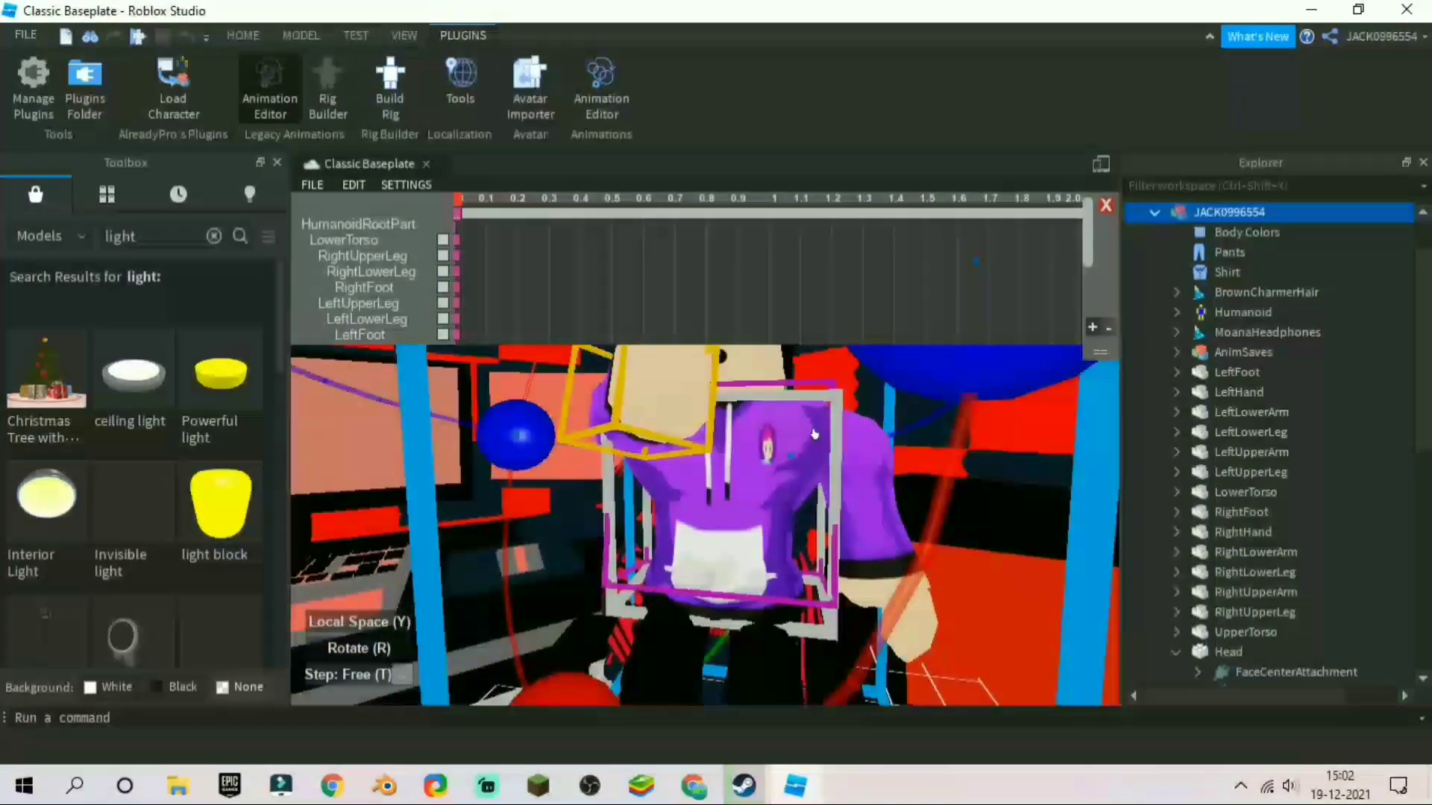
Fine-tune the right arm's rotation so the hand is held in front of the avatar's face.
right_drag(837, 450, 757, 483)
scroll(756, 483, up, 3)
click(756, 498)
drag(500, 455, 552, 432)
right_drag(552, 433, 831, 405)
scroll(776, 437, down, 4)
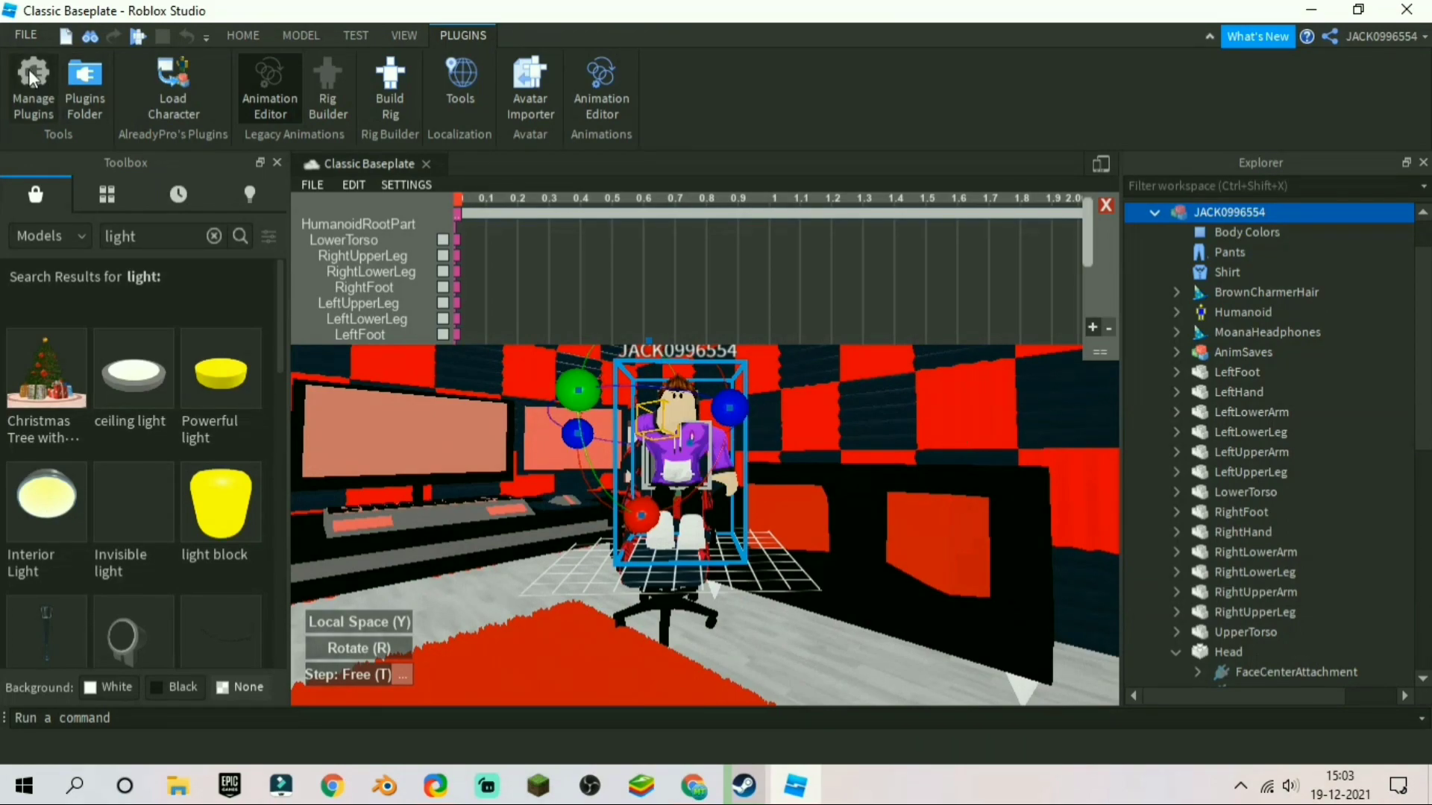
Close the Legacy Animation Editor and accept losing the unsaved animation progress.
click(298, 35)
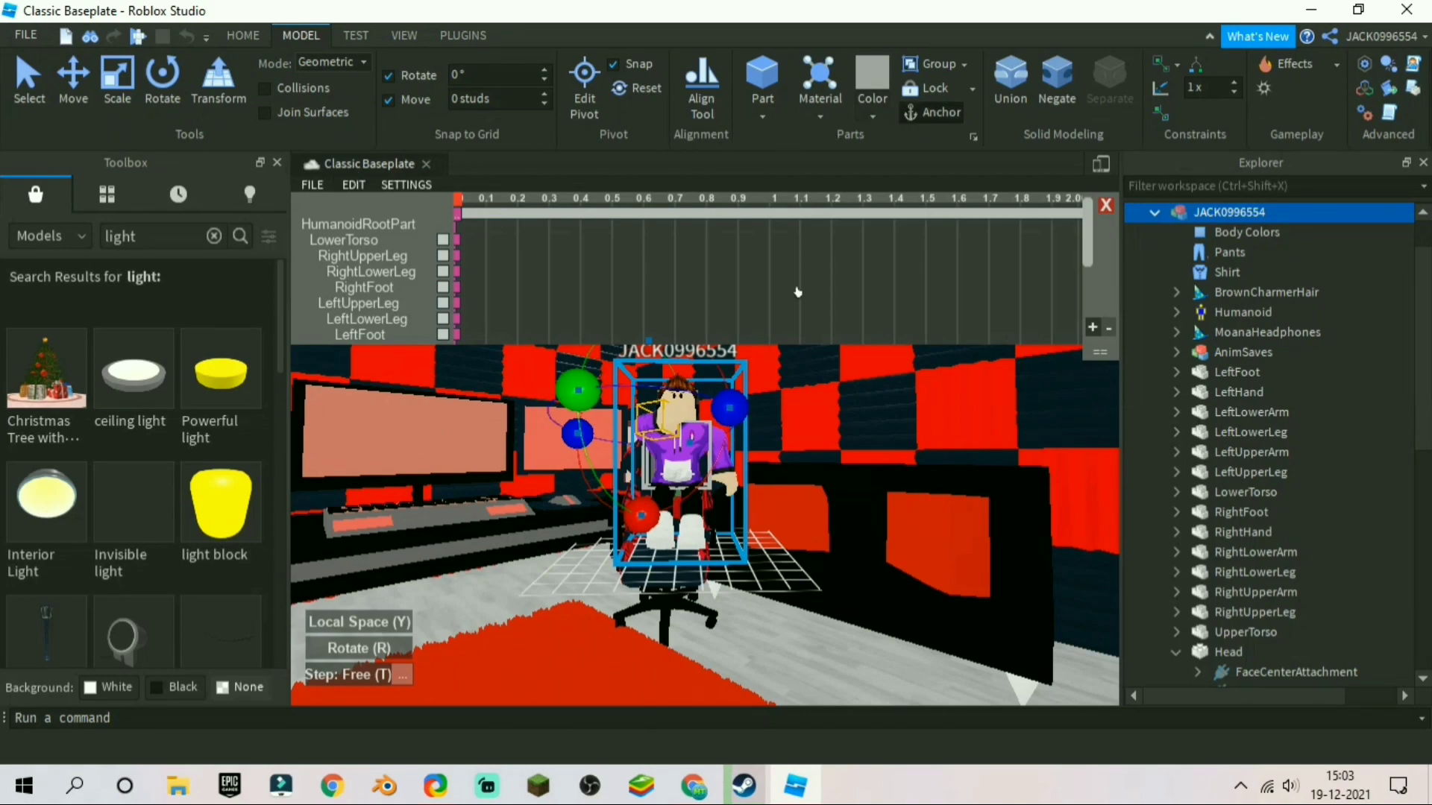
click(1106, 205)
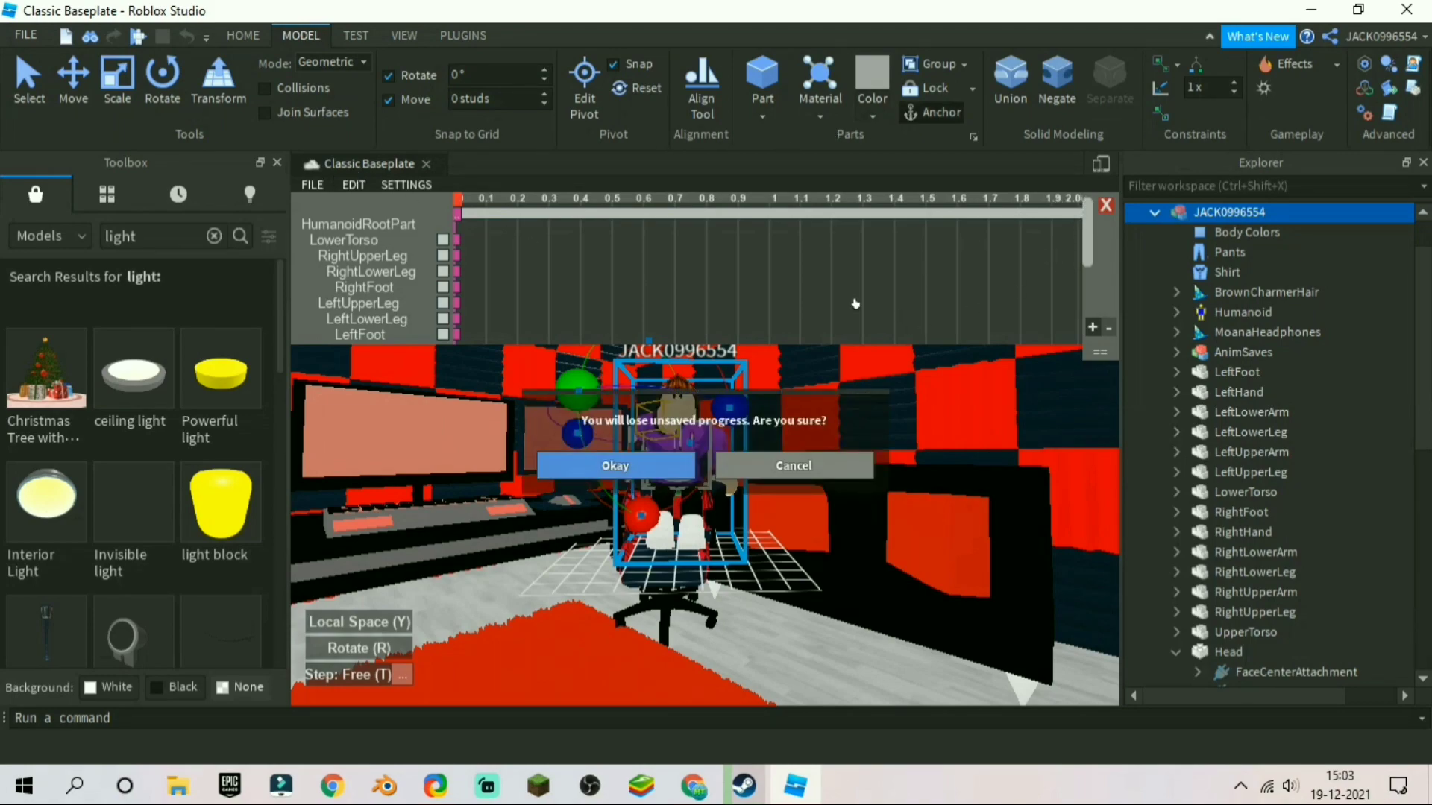
click(625, 464)
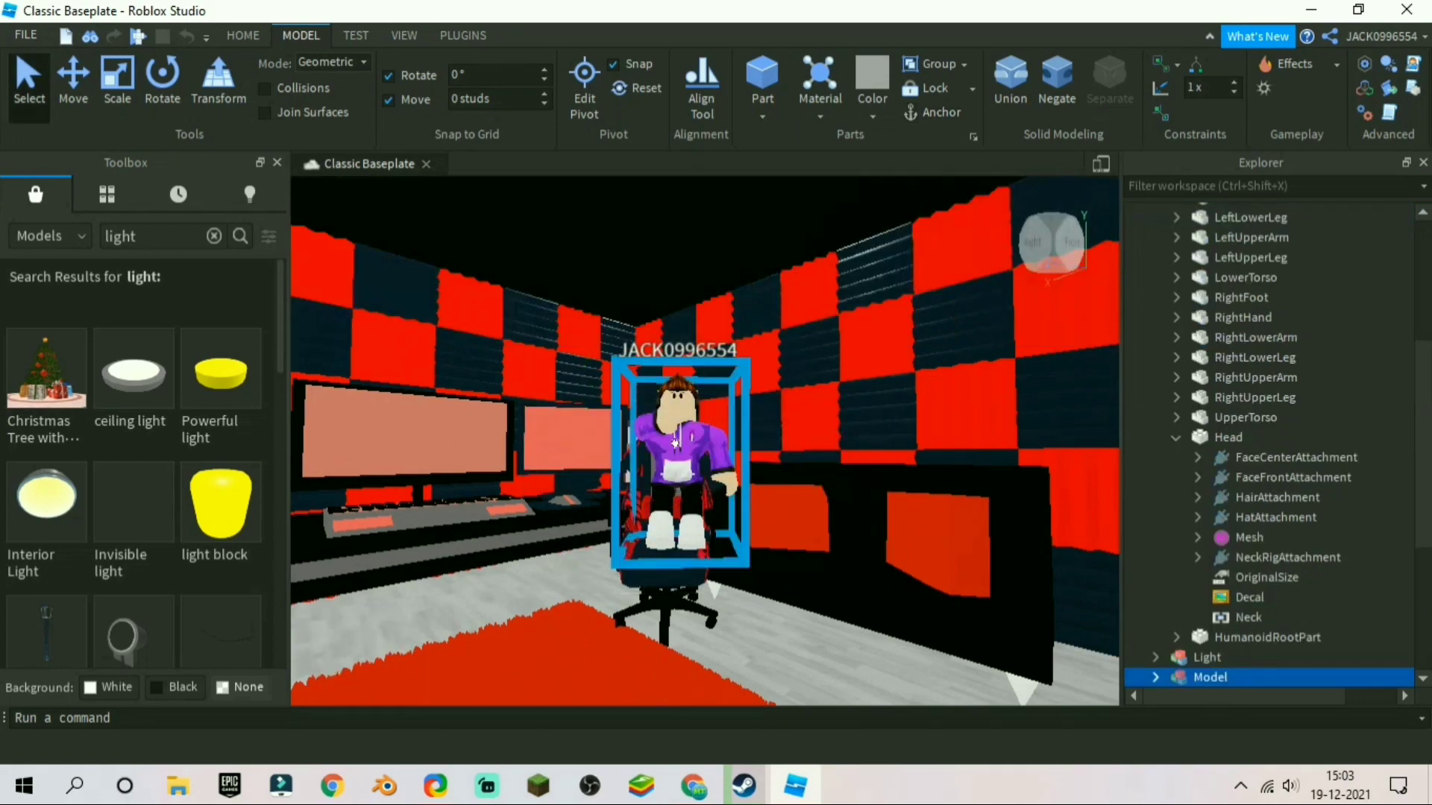
Lower the posed avatar into the gaming chair and fine-tune its height with the Move tool.
drag(677, 441, 679, 510)
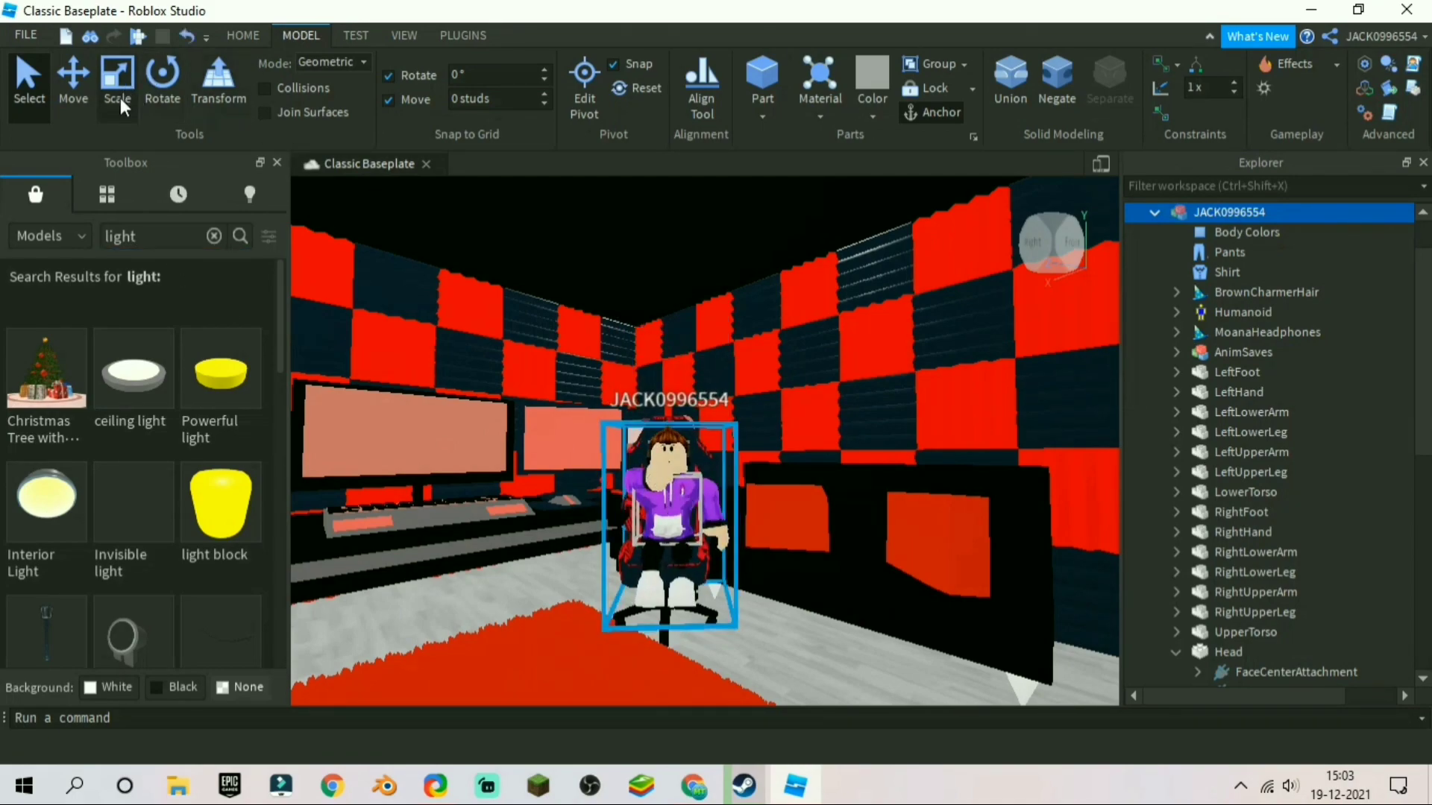
click(75, 82)
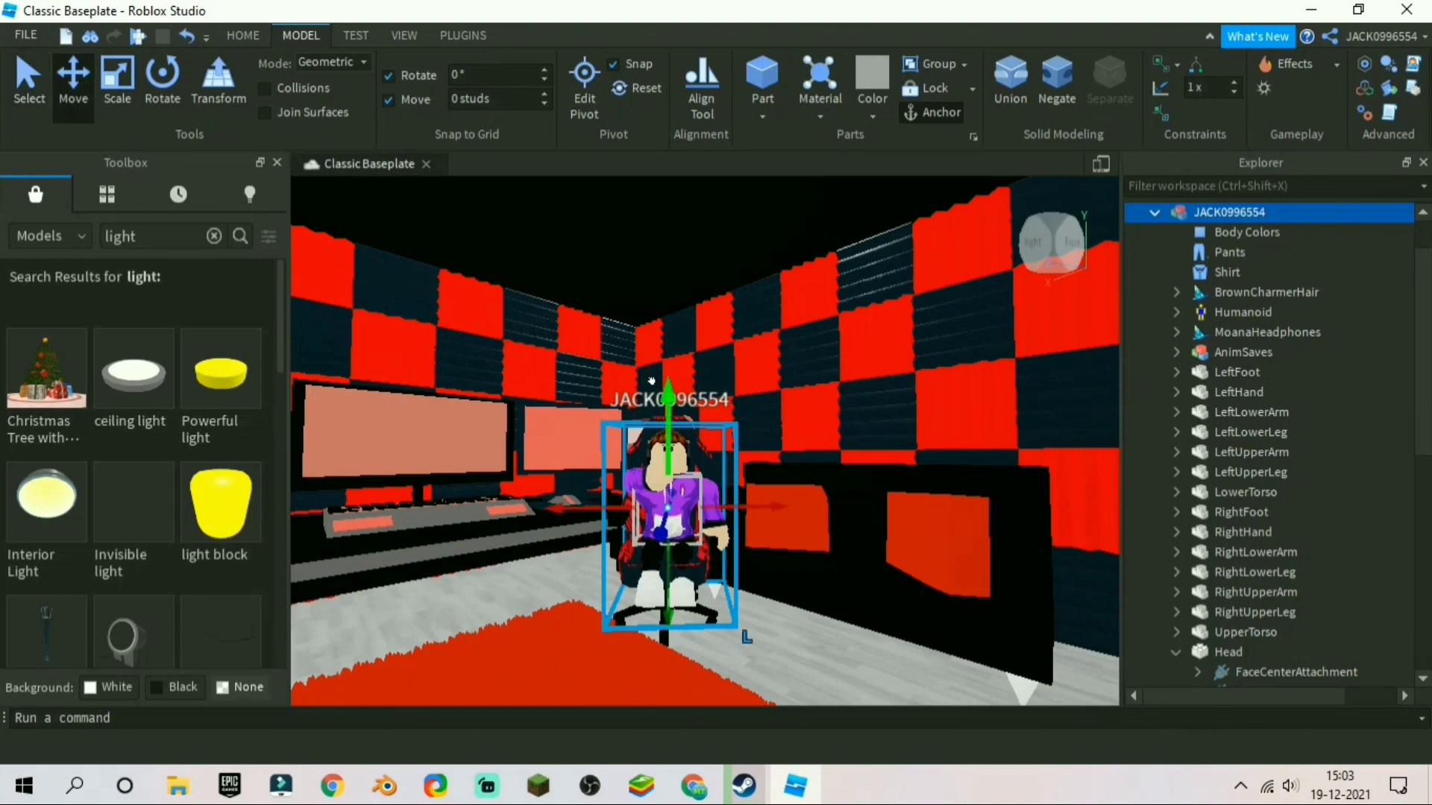
drag(669, 396, 680, 409)
click(789, 342)
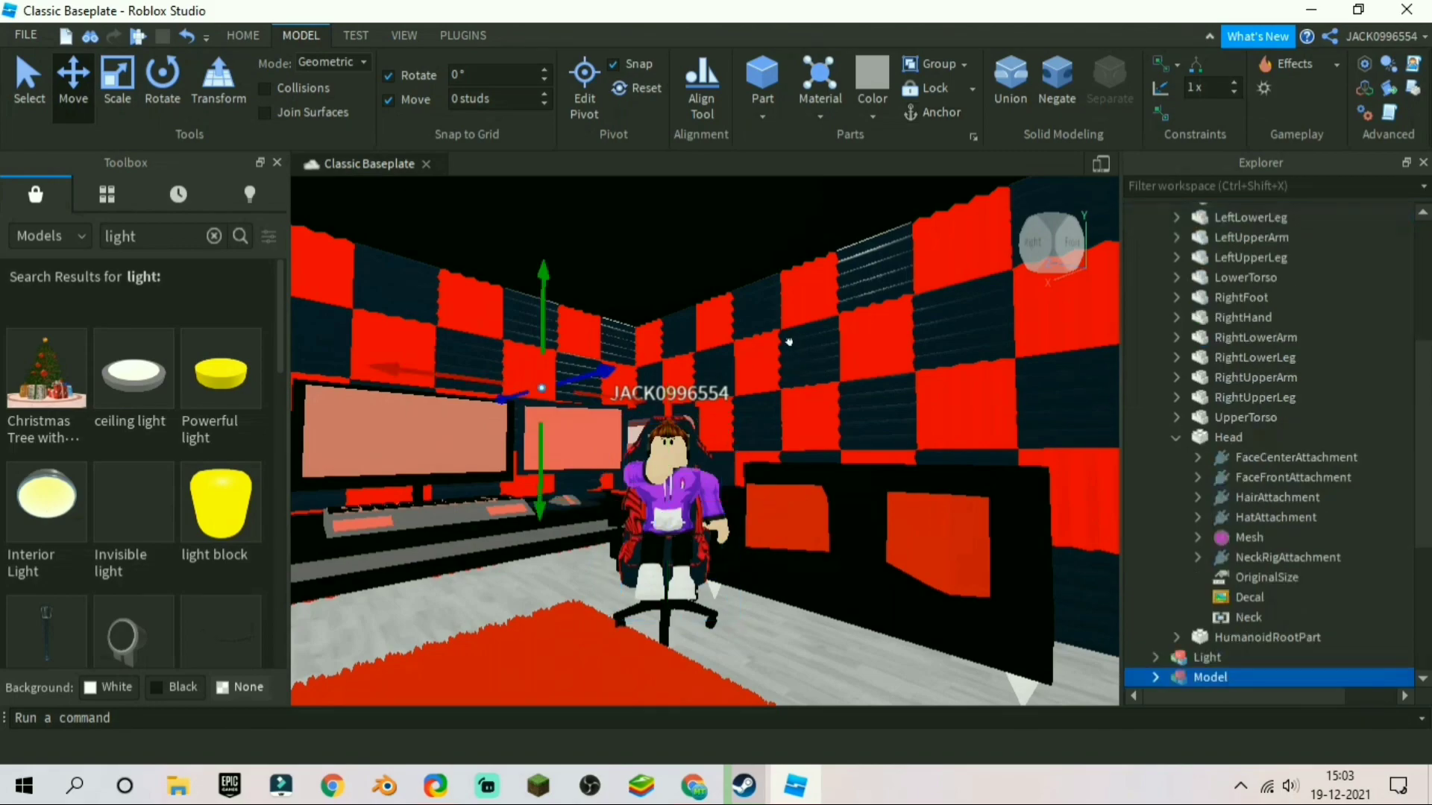
Collapse the avatar's hierarchy and delete the Baseplate from the Workspace.
right_drag(756, 389, 765, 382)
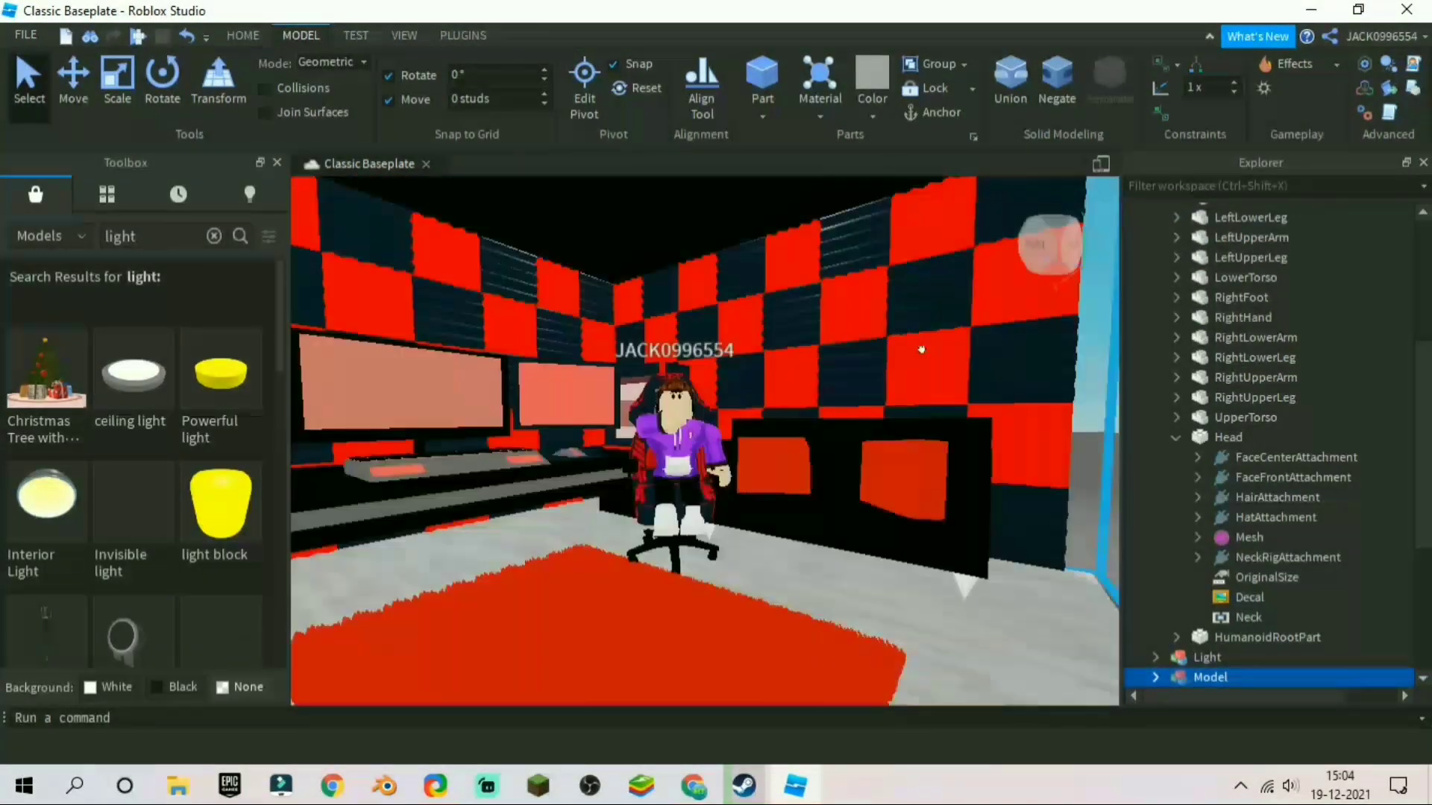
right_drag(921, 349, 921, 349)
scroll(925, 378, down, 6)
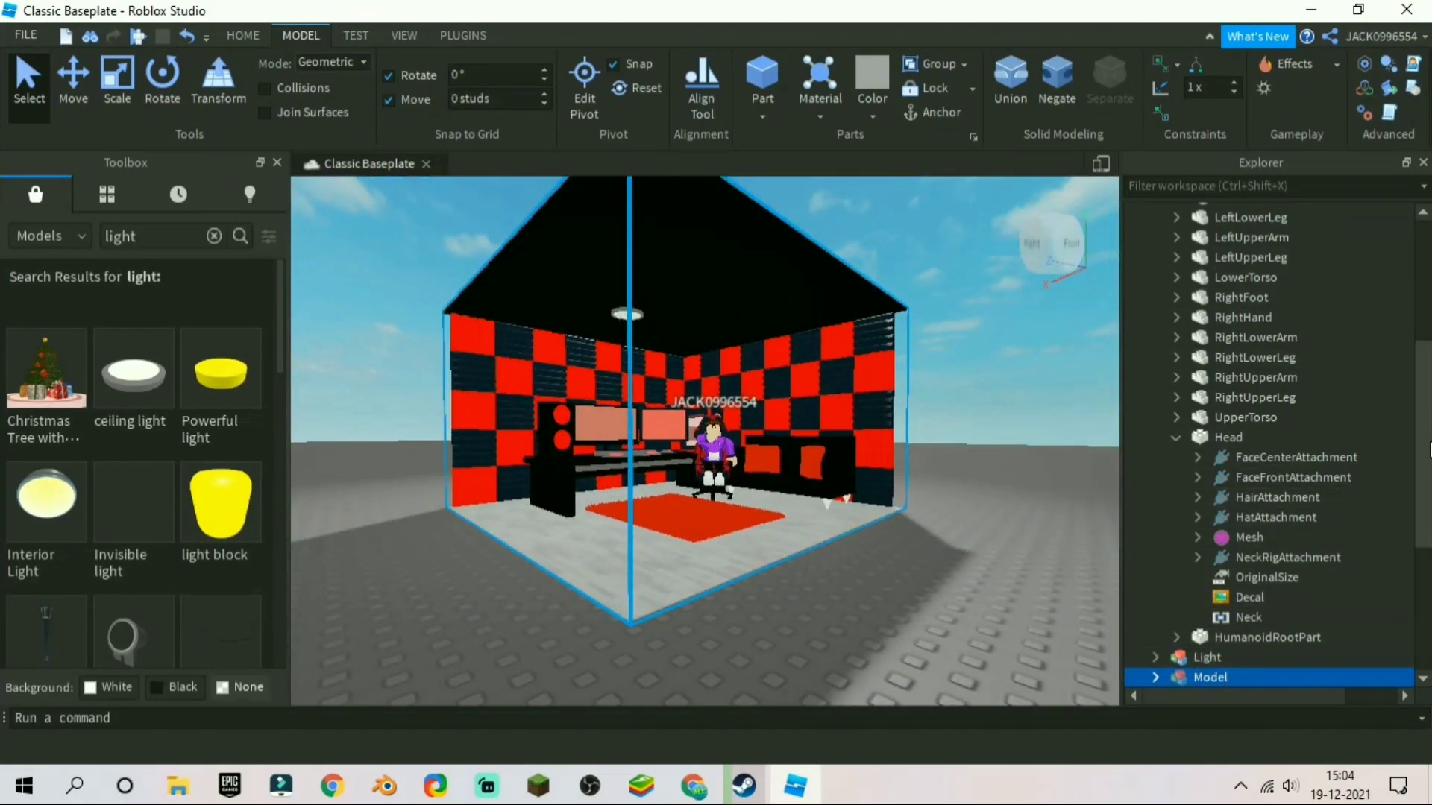
scroll(1423, 395, up, 3)
scroll(1423, 395, up, 4)
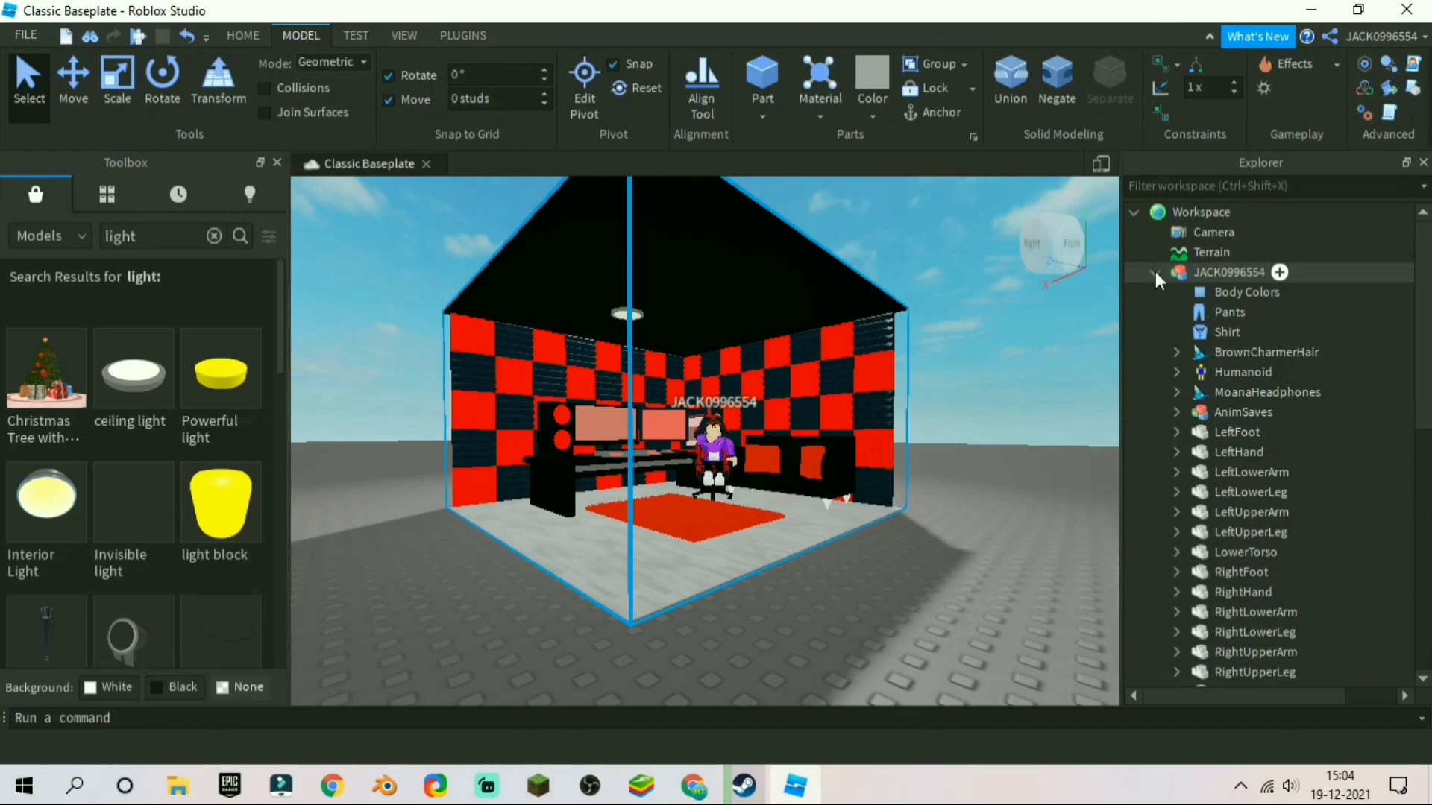
click(1156, 271)
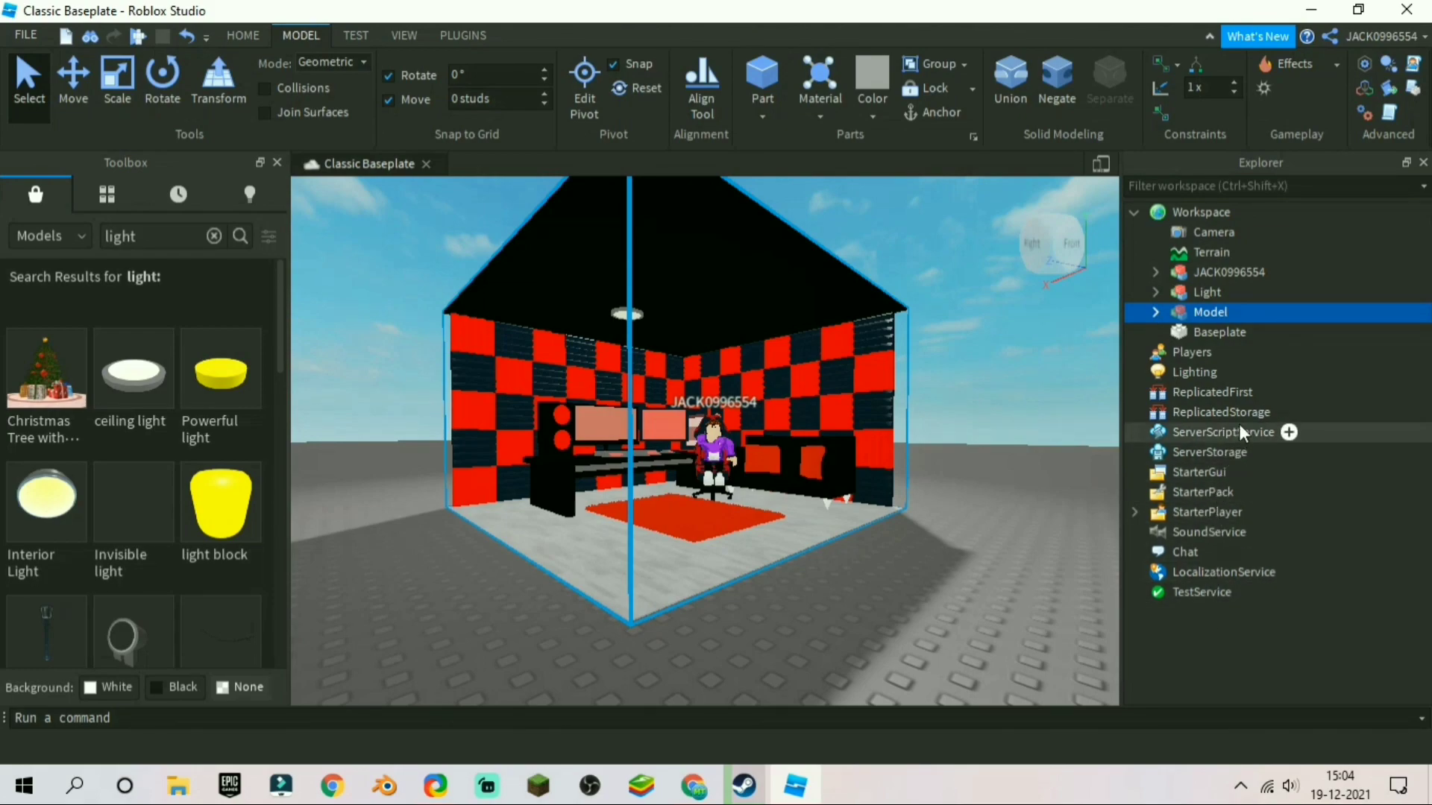
click(1202, 333)
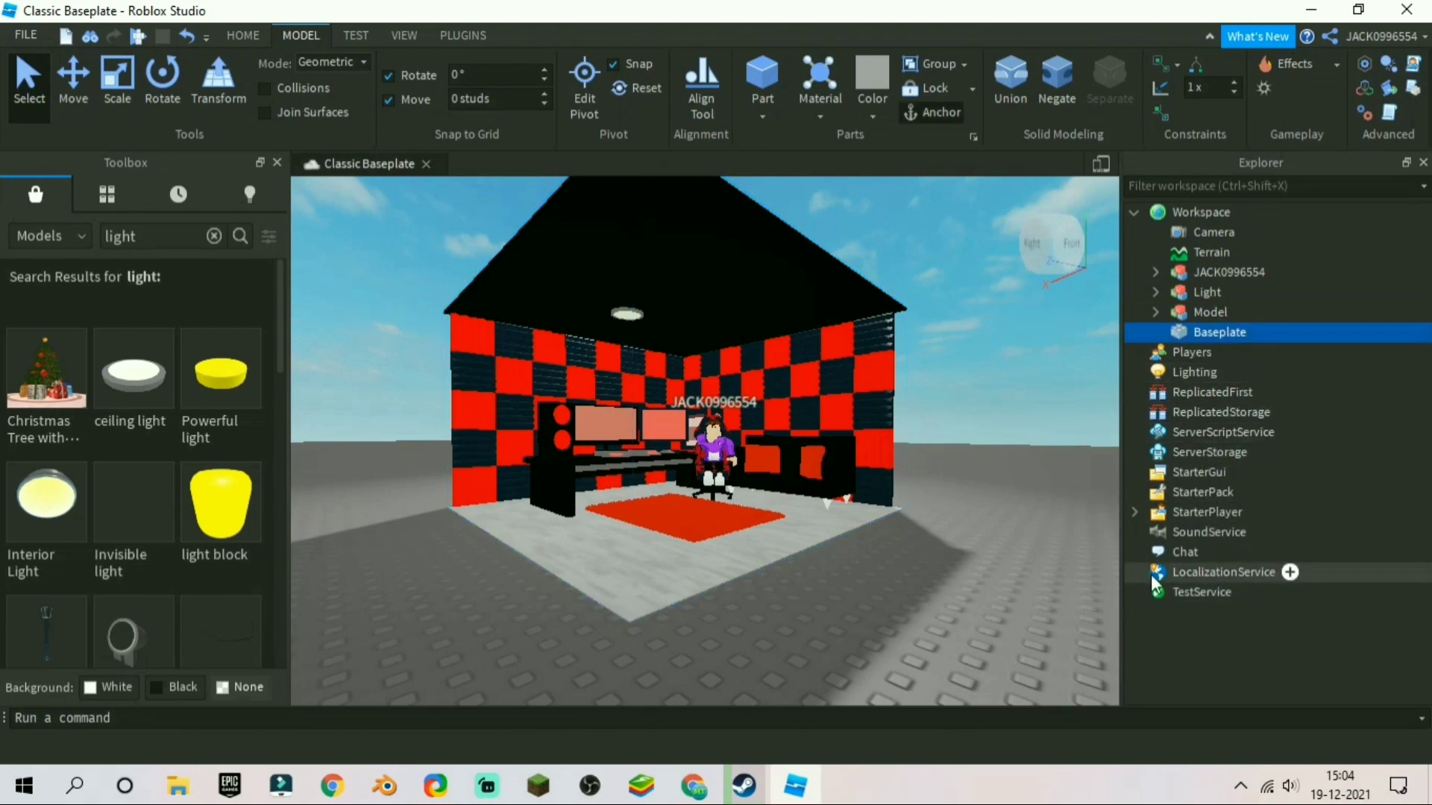
key(Delete)
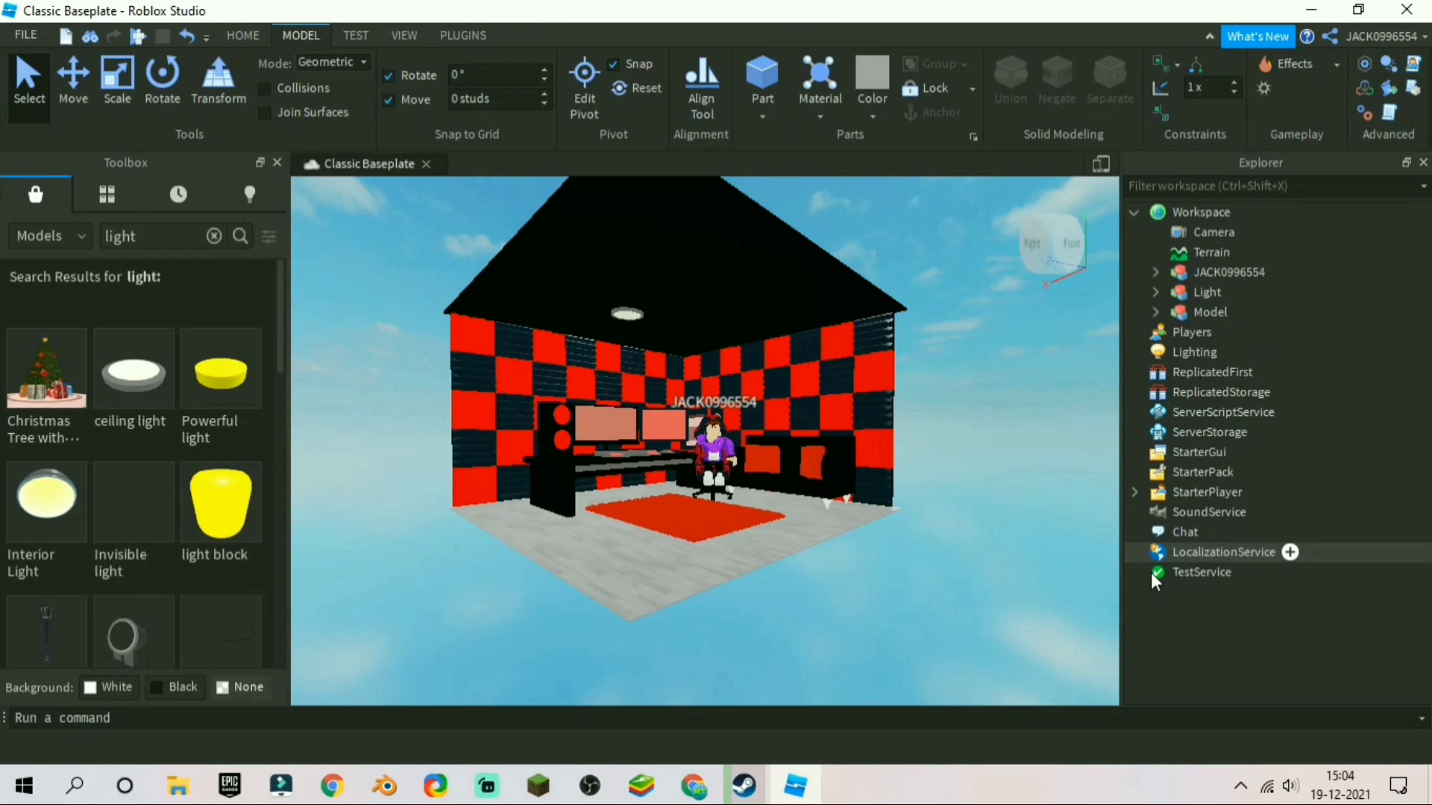
Group the avatar, the Light and the gaming room model into a single model.
click(1197, 270)
ctrl+click(1205, 291)
ctrl+click(1205, 311)
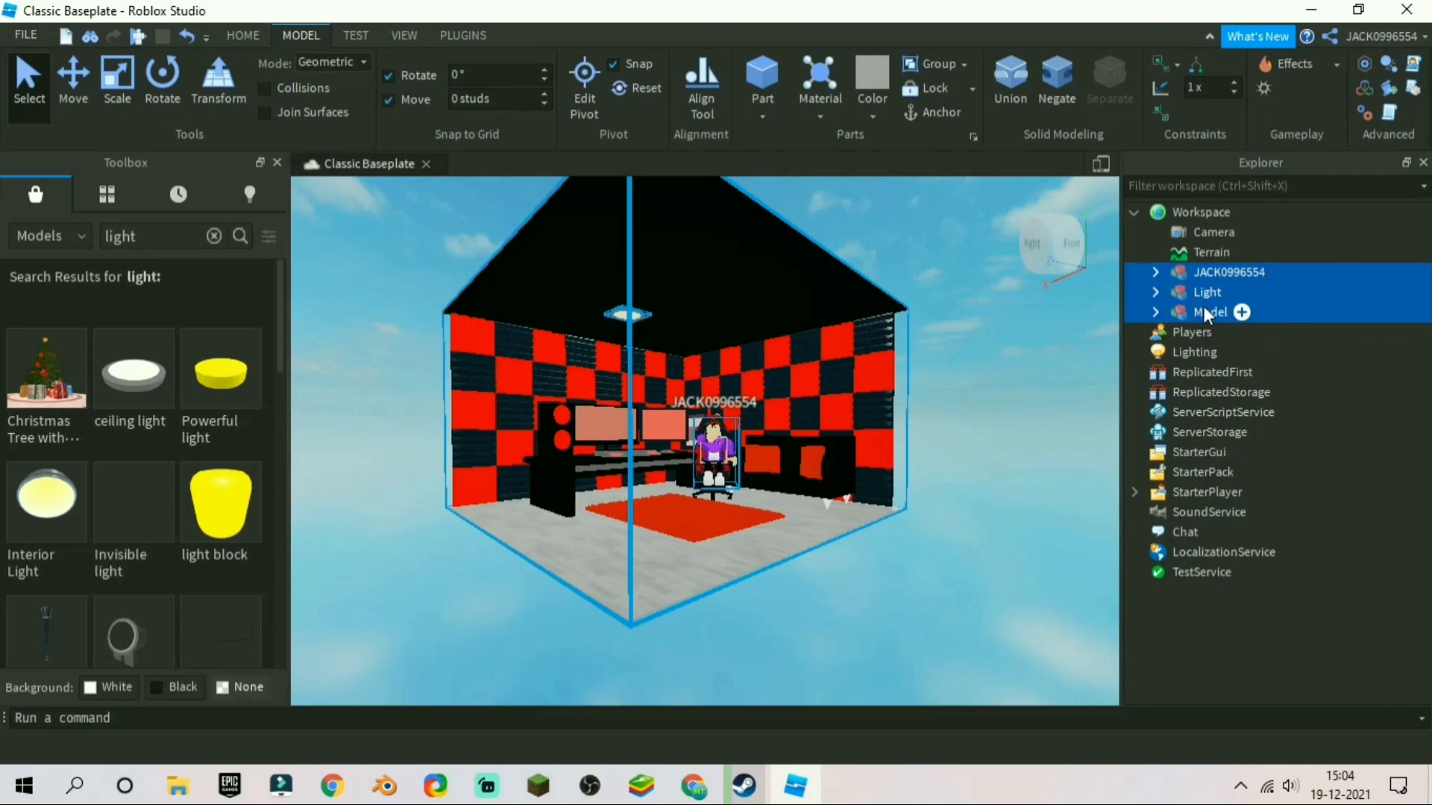
right_click(1204, 308)
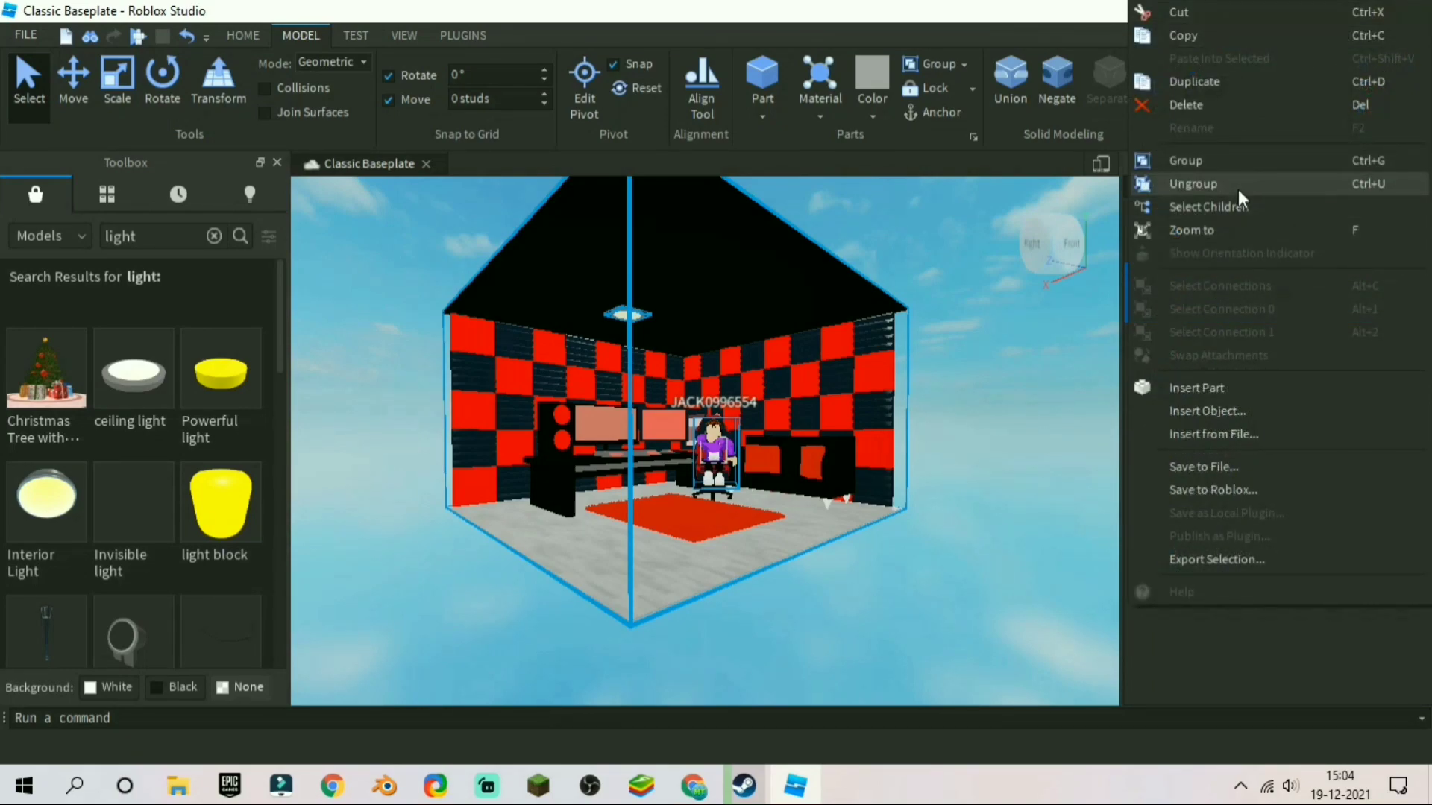
click(1259, 166)
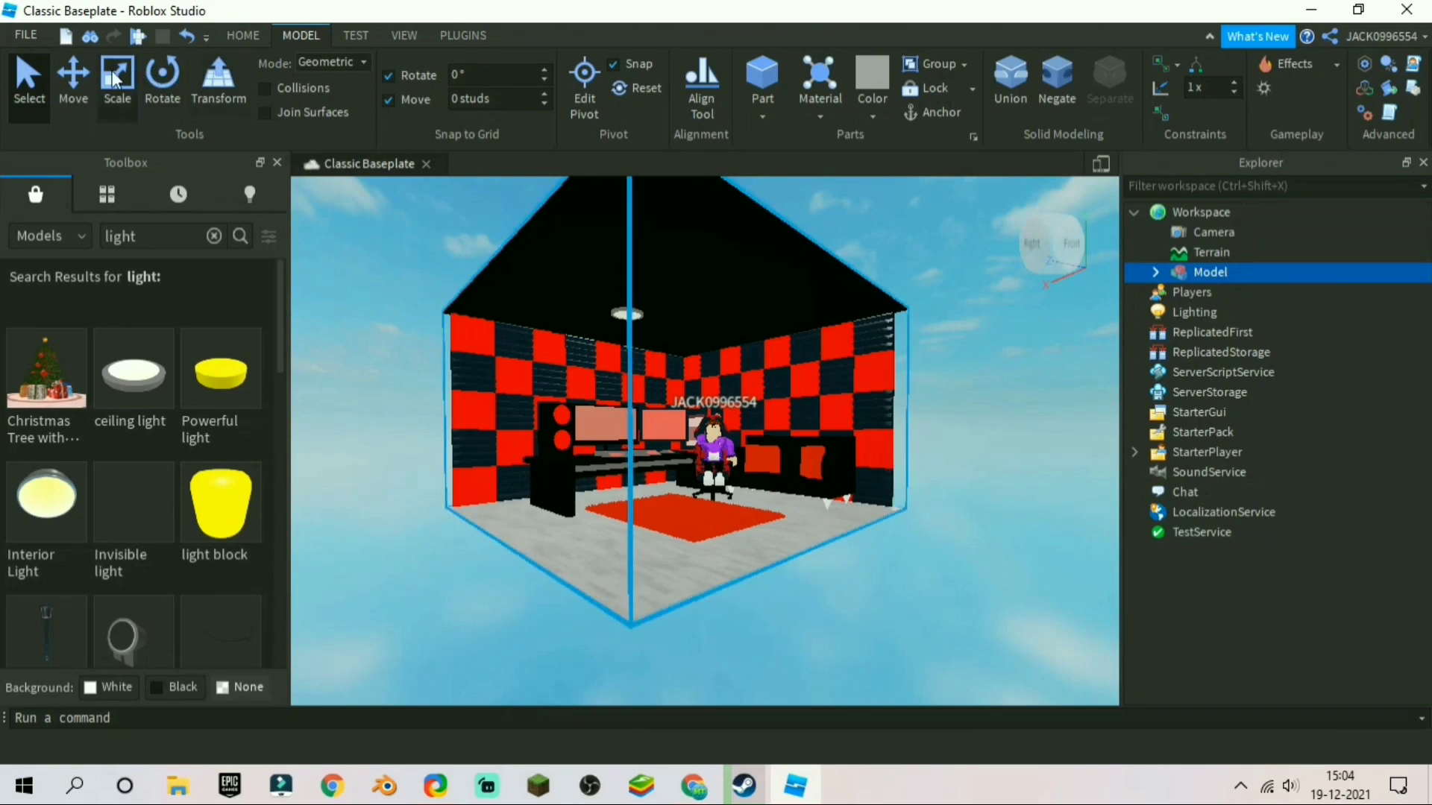
Shift the grouped model down slightly with the Move tool and deselect it.
click(64, 79)
drag(667, 324, 670, 391)
click(922, 324)
scroll(922, 323, up, 3)
right_drag(922, 323, 904, 306)
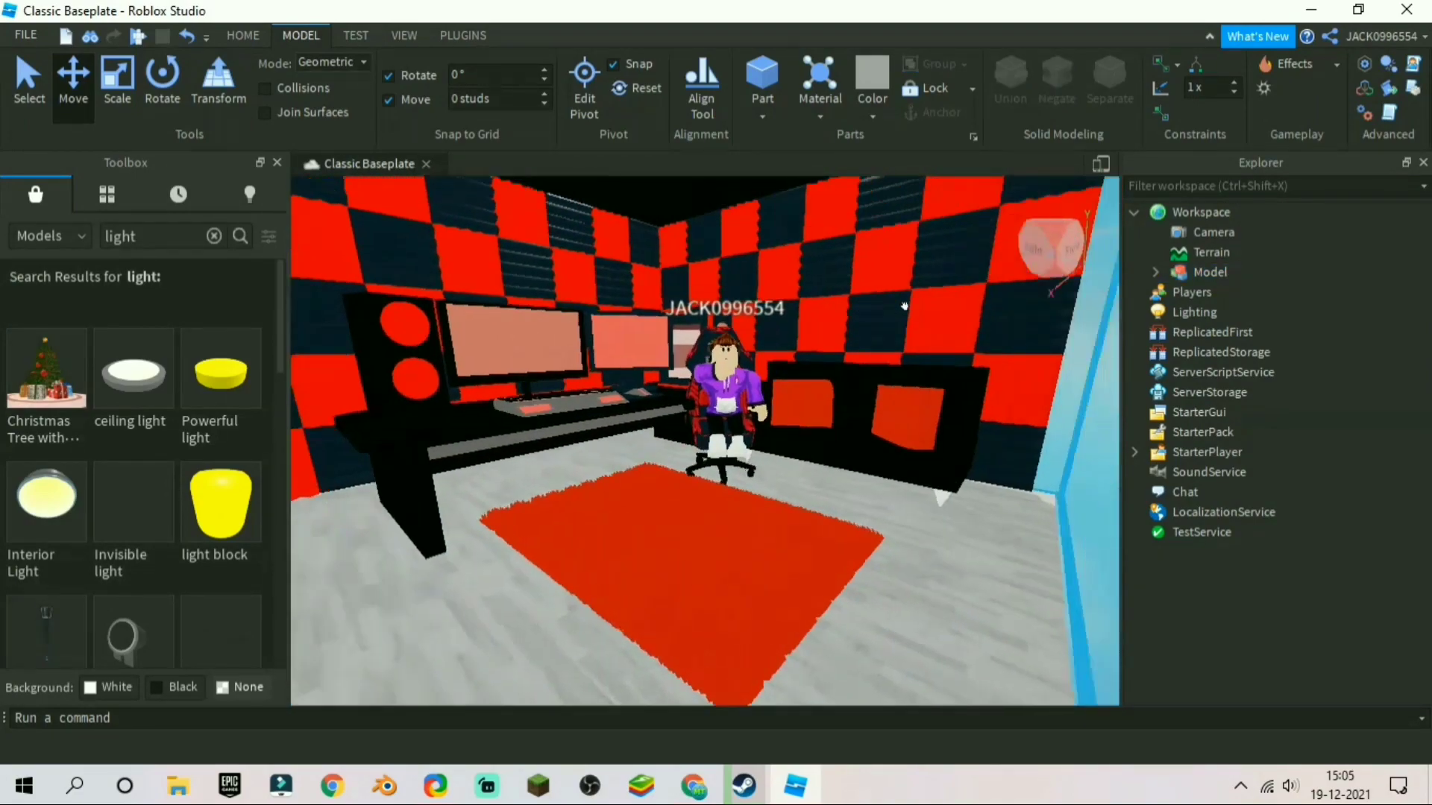
scroll(905, 306, up, 3)
scroll(905, 306, down, 2)
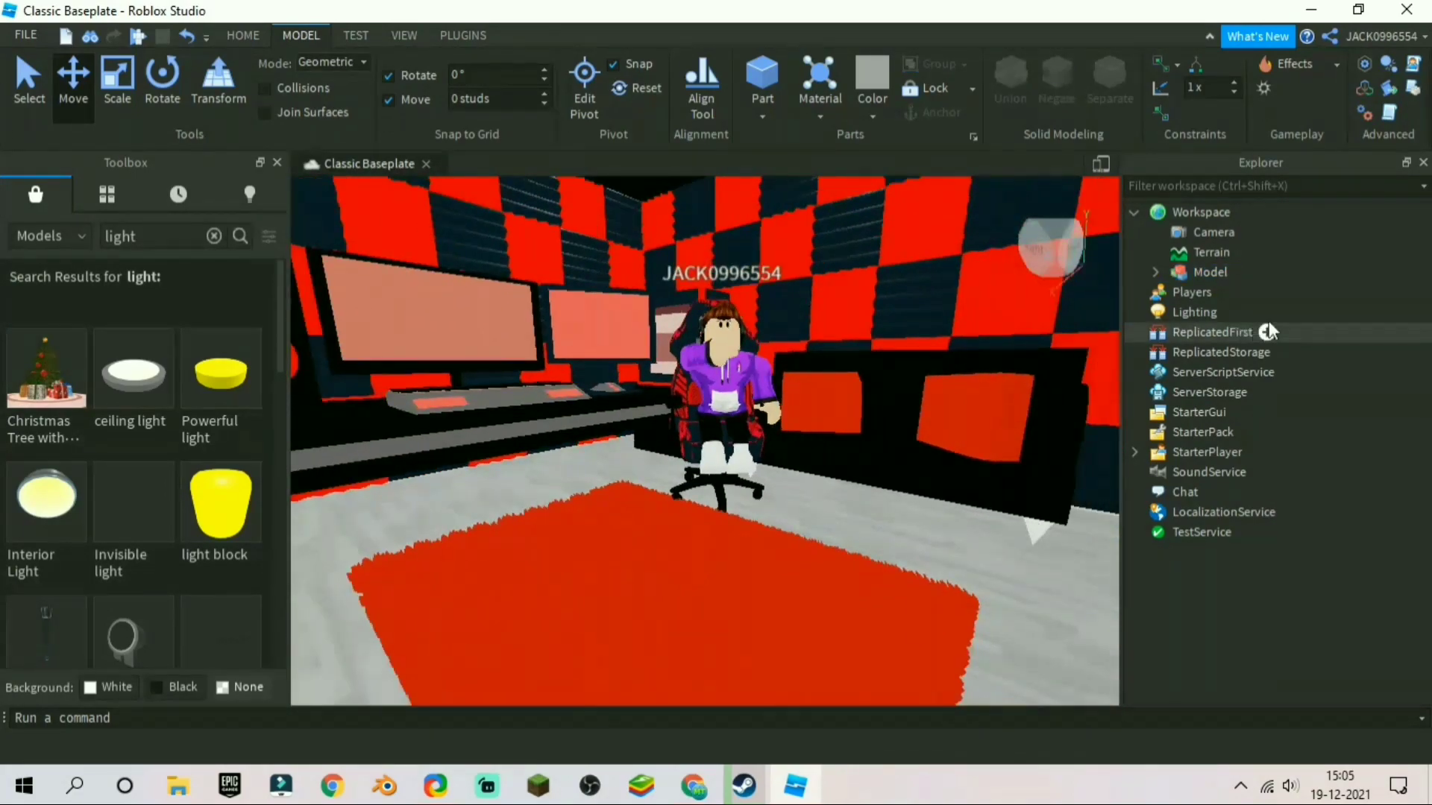
Start exporting the grouped model from the Workspace and browse to the Roblox Studio folder on New Volume (E:).
click(1186, 282)
right_click(1186, 282)
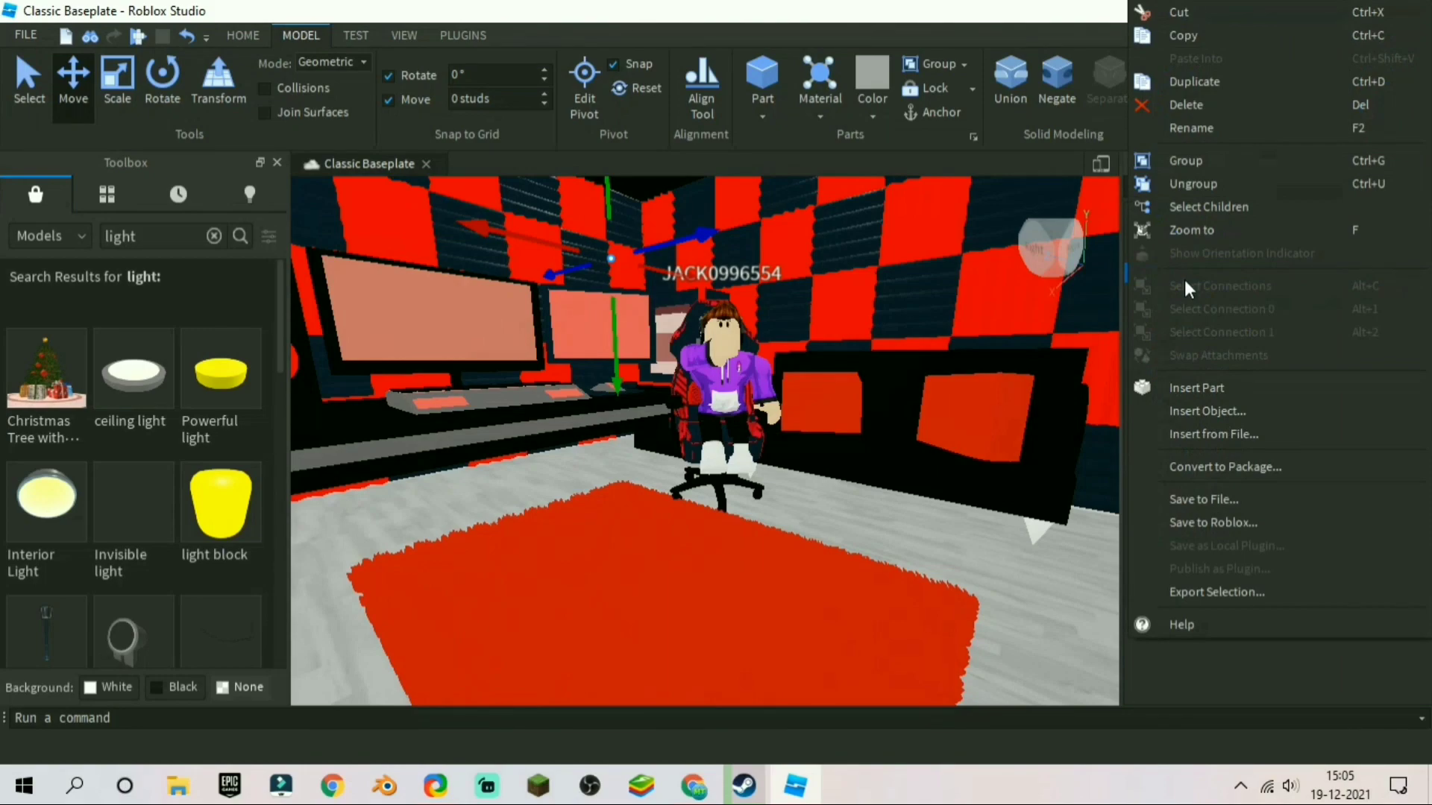
click(1238, 589)
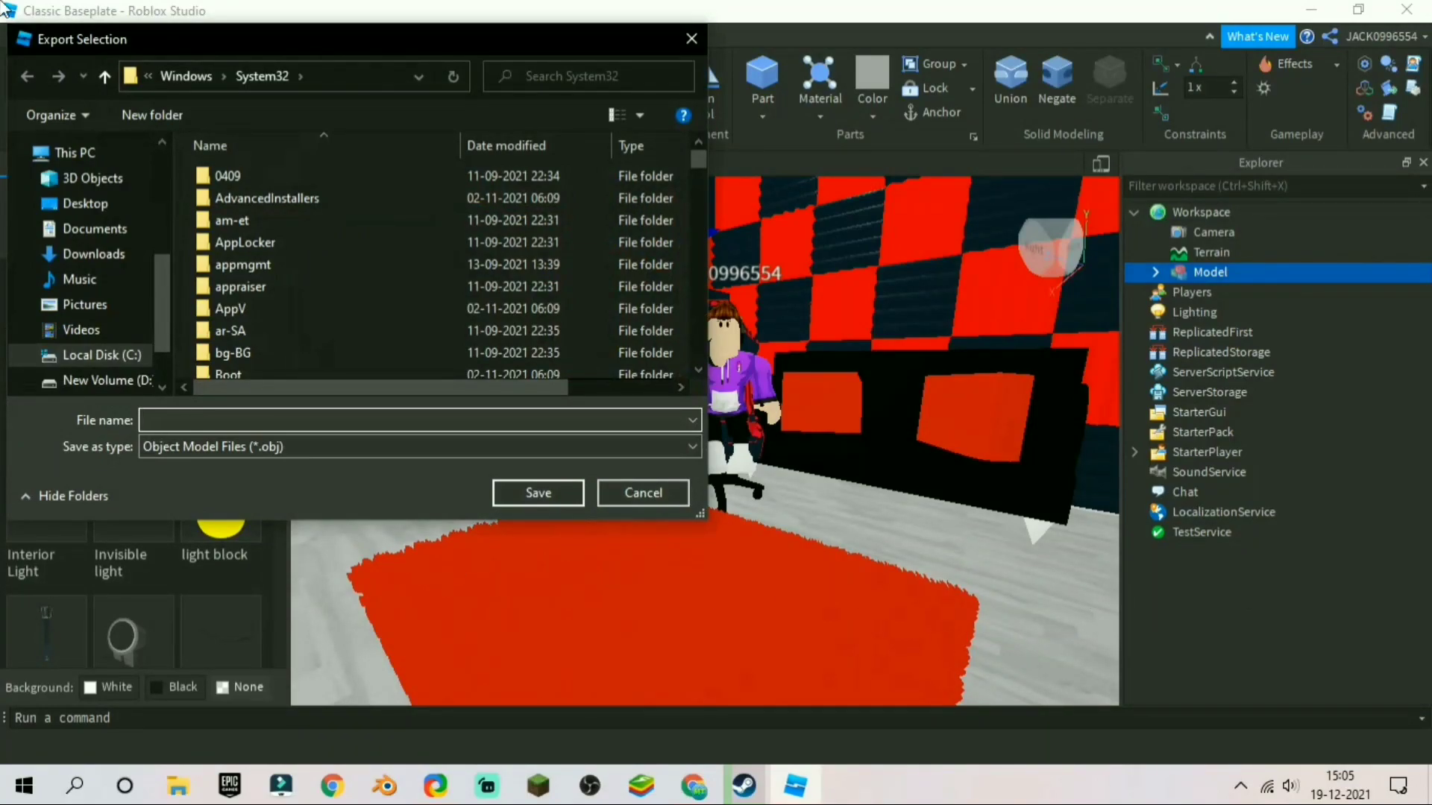
scroll(112, 298, down, 1)
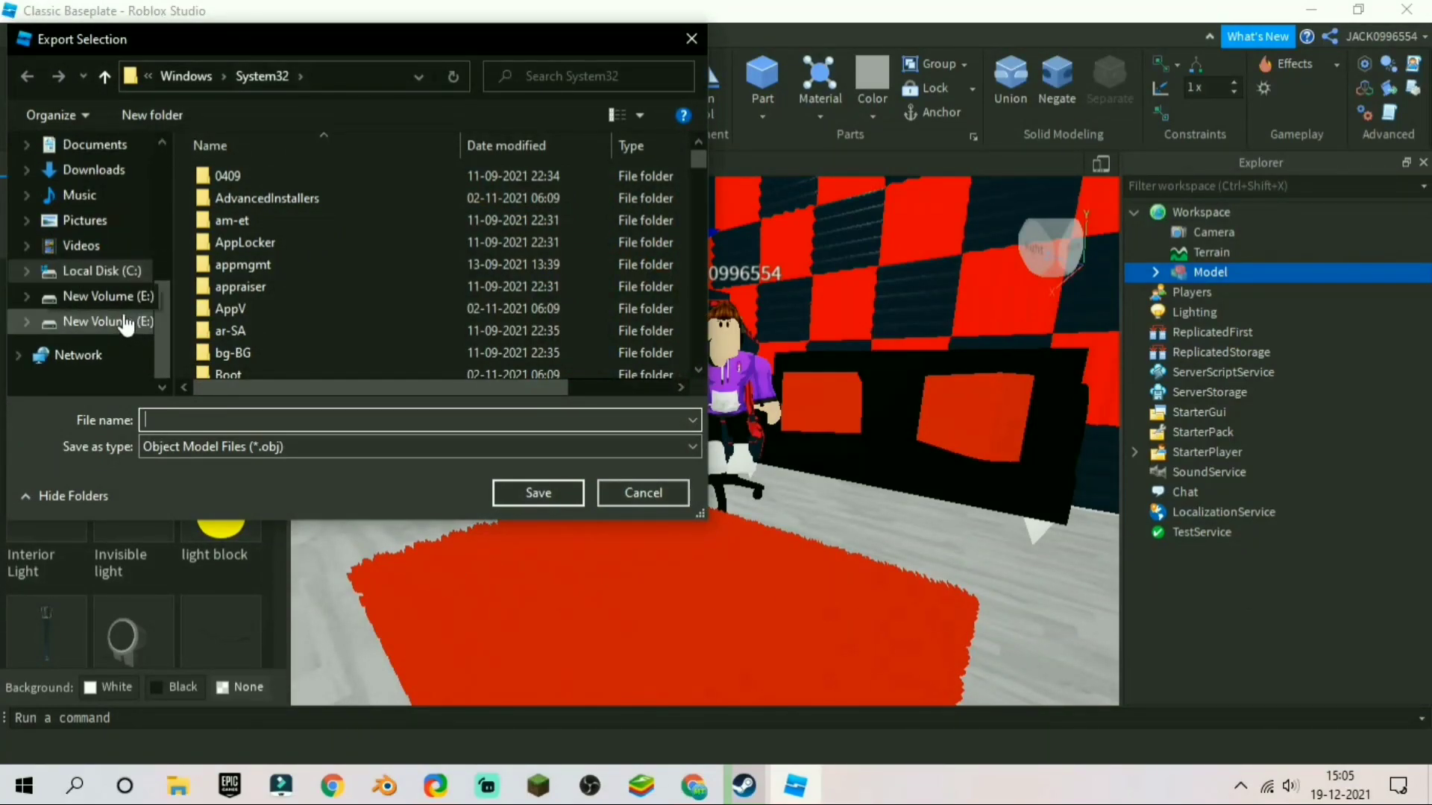
click(125, 321)
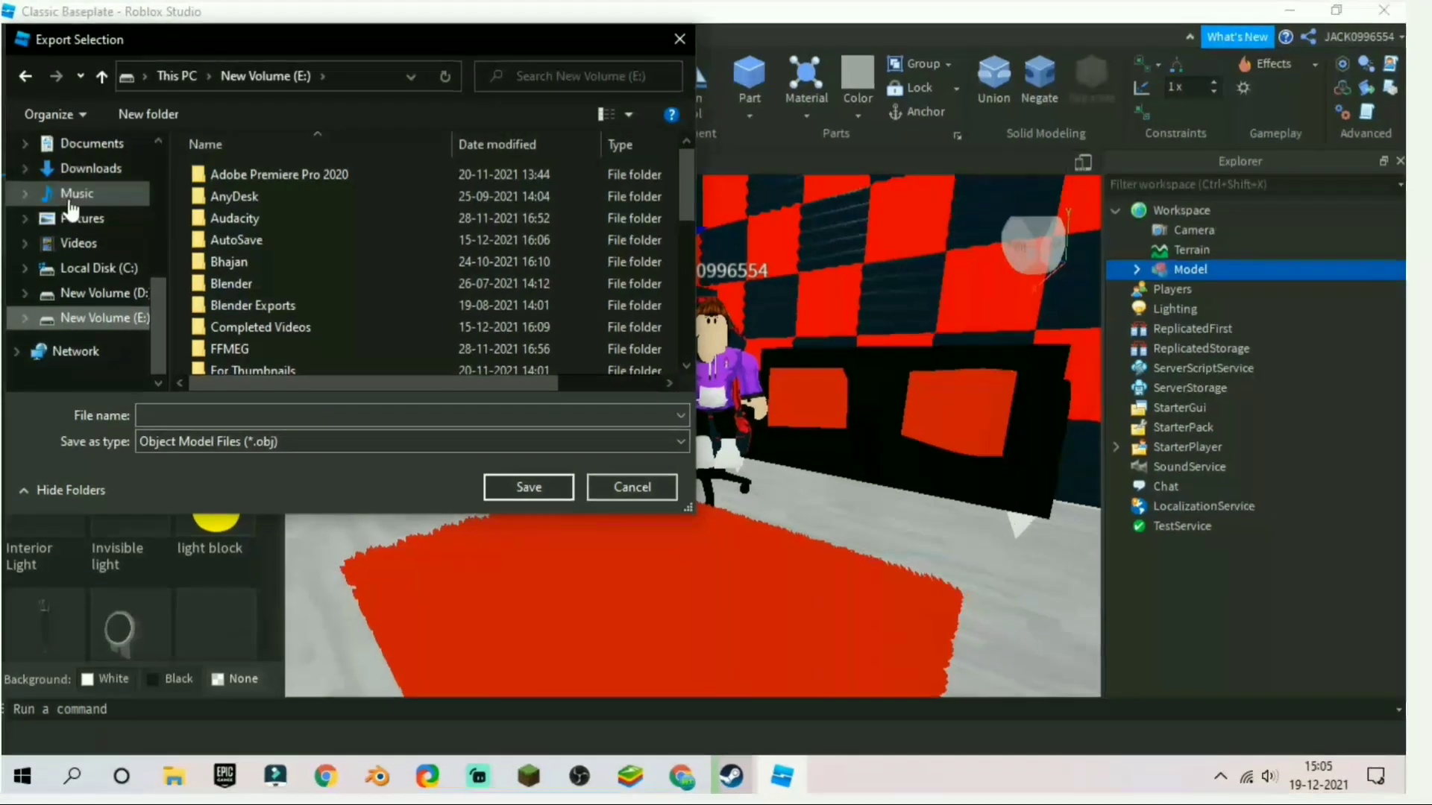
scroll(71, 210, up, 2)
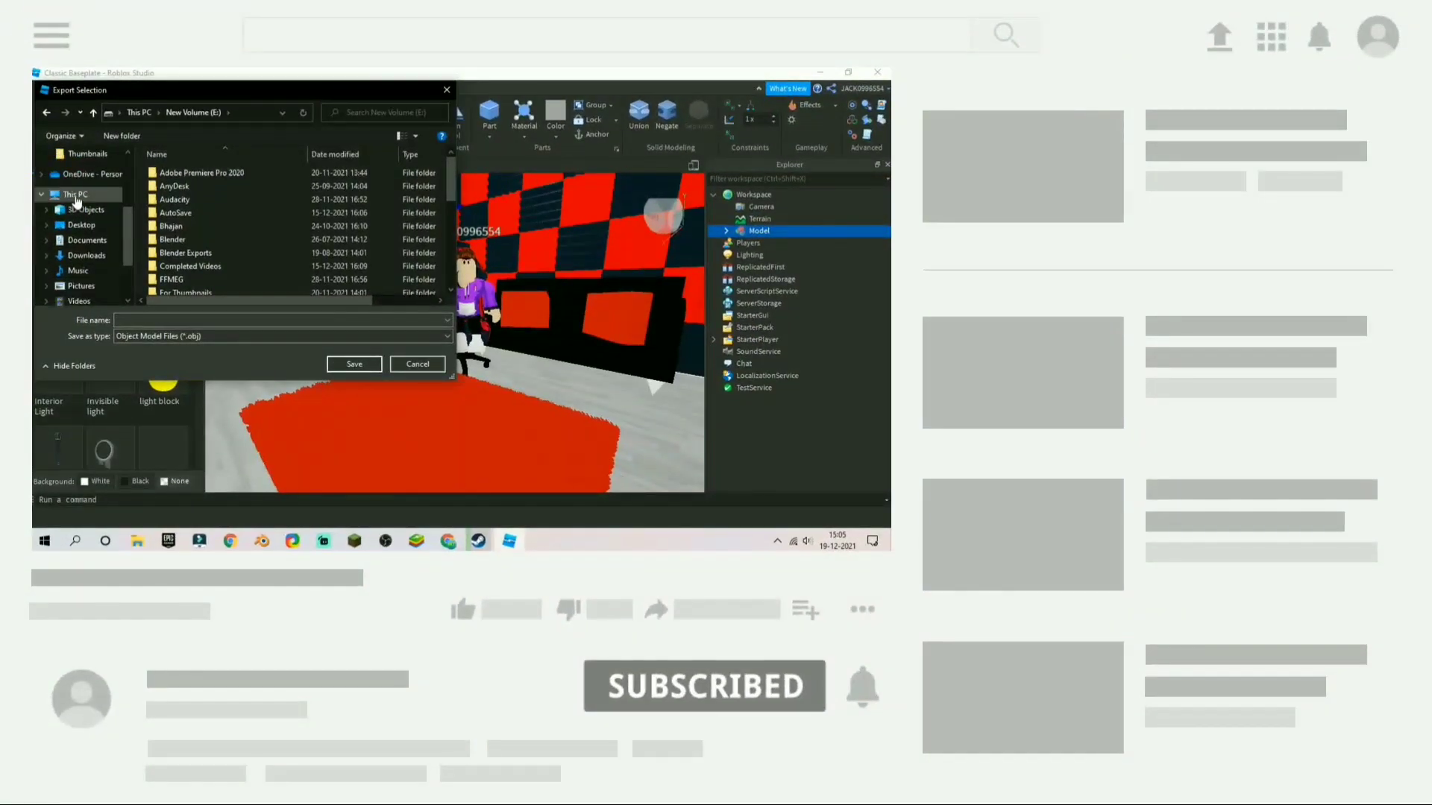
click(76, 200)
scroll(222, 222, down, 3)
double_click(234, 251)
scroll(230, 231, down, 5)
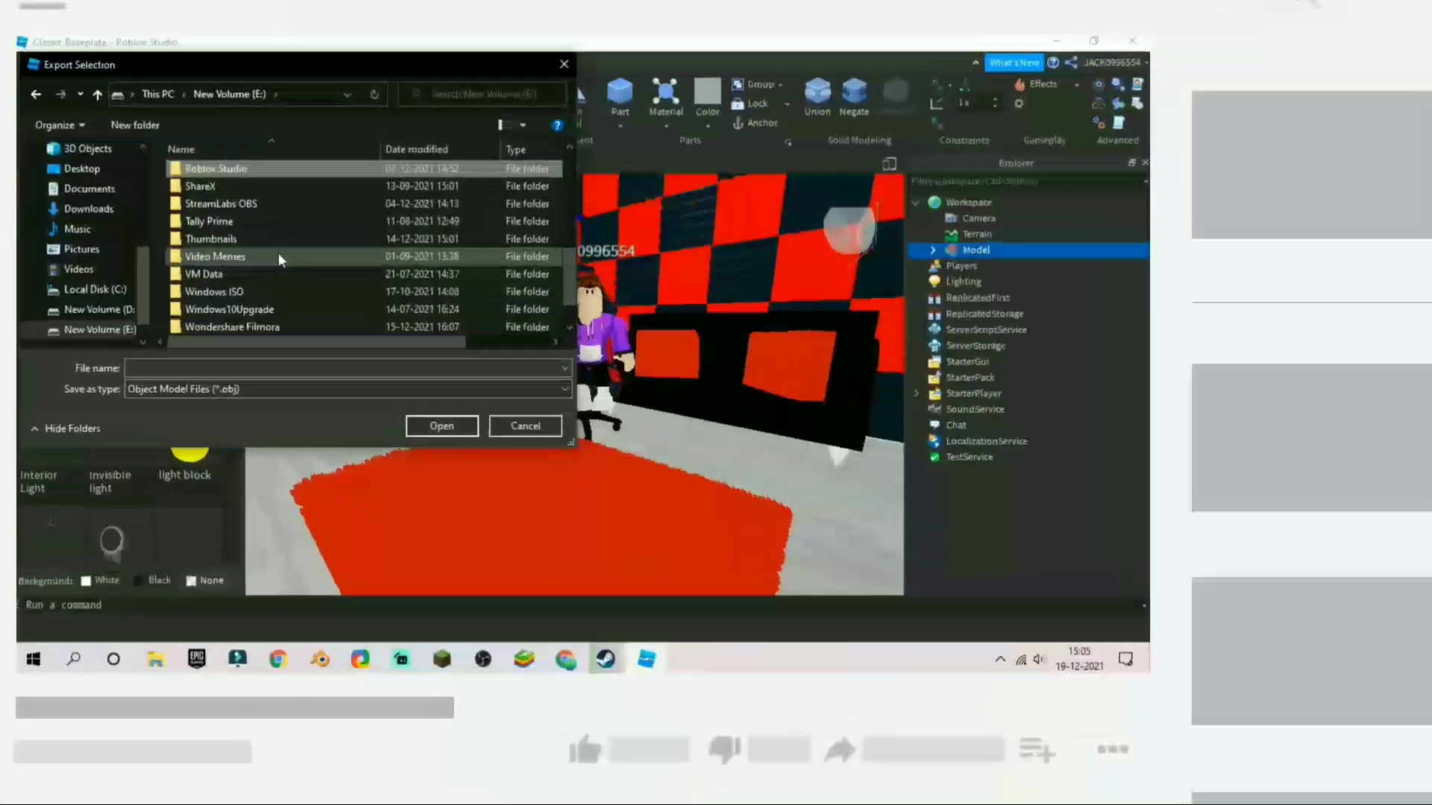
double_click(217, 174)
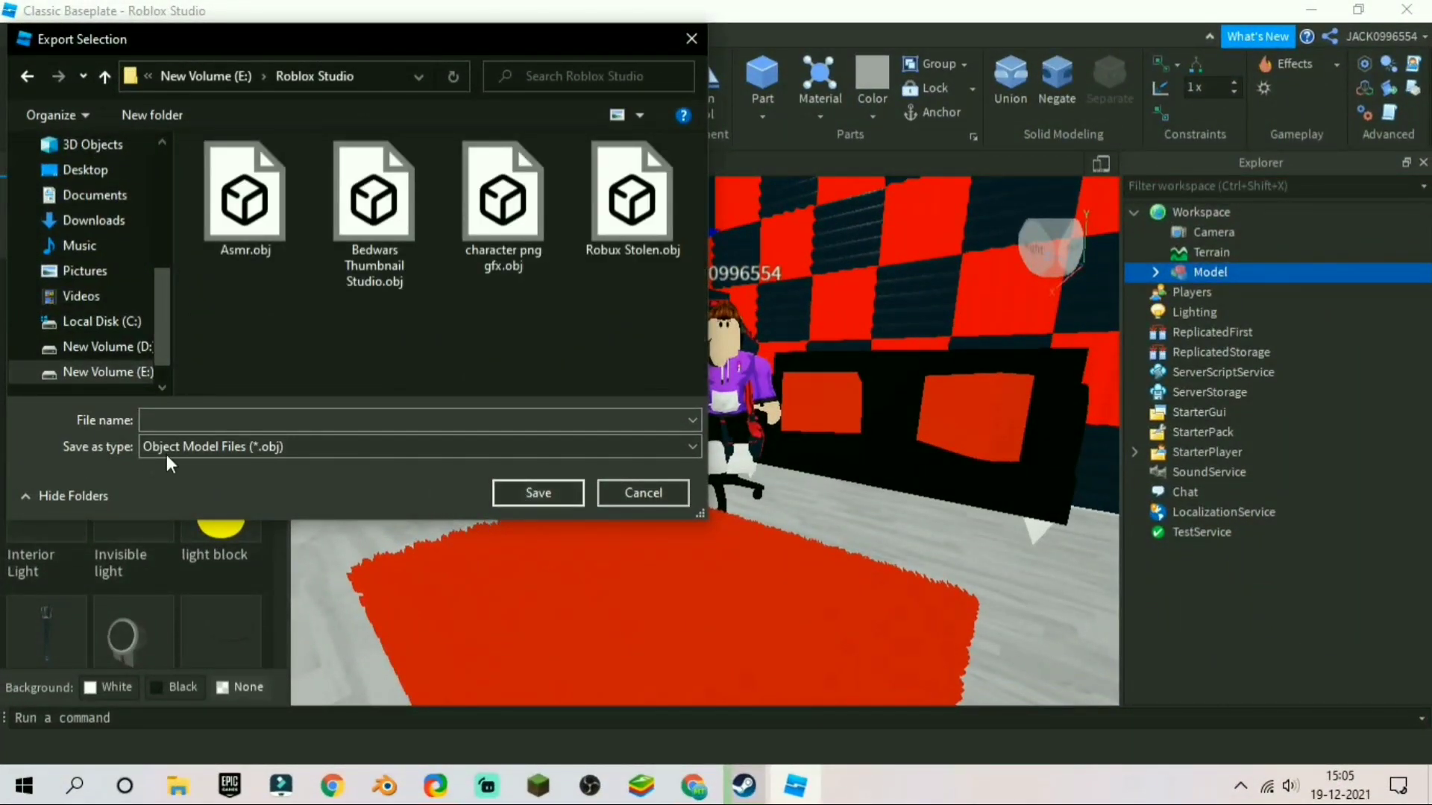
Name the export "thumbnail tutorial" and save it as an Object Model (.obj) file.
text(thumbnail tutorial)
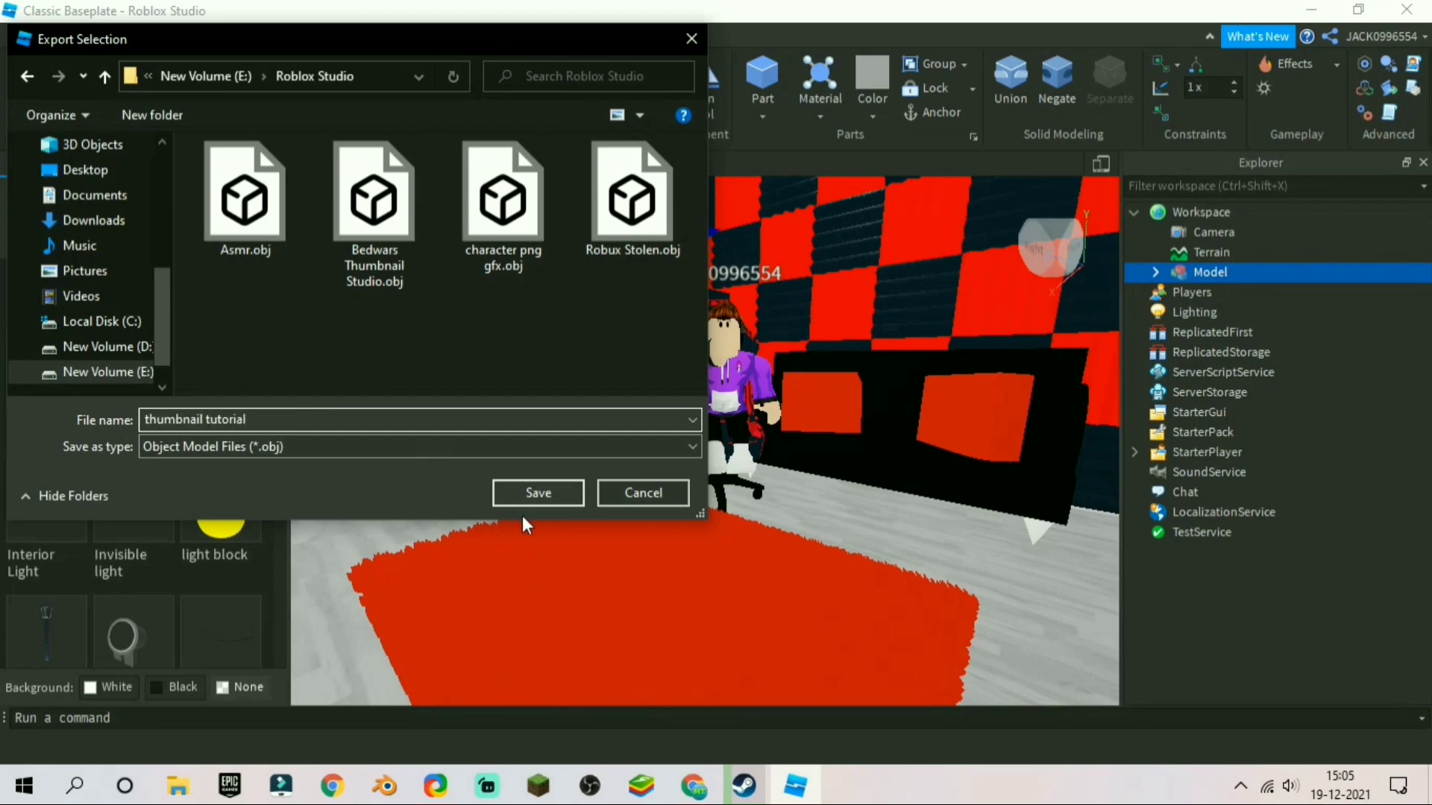
click(553, 499)
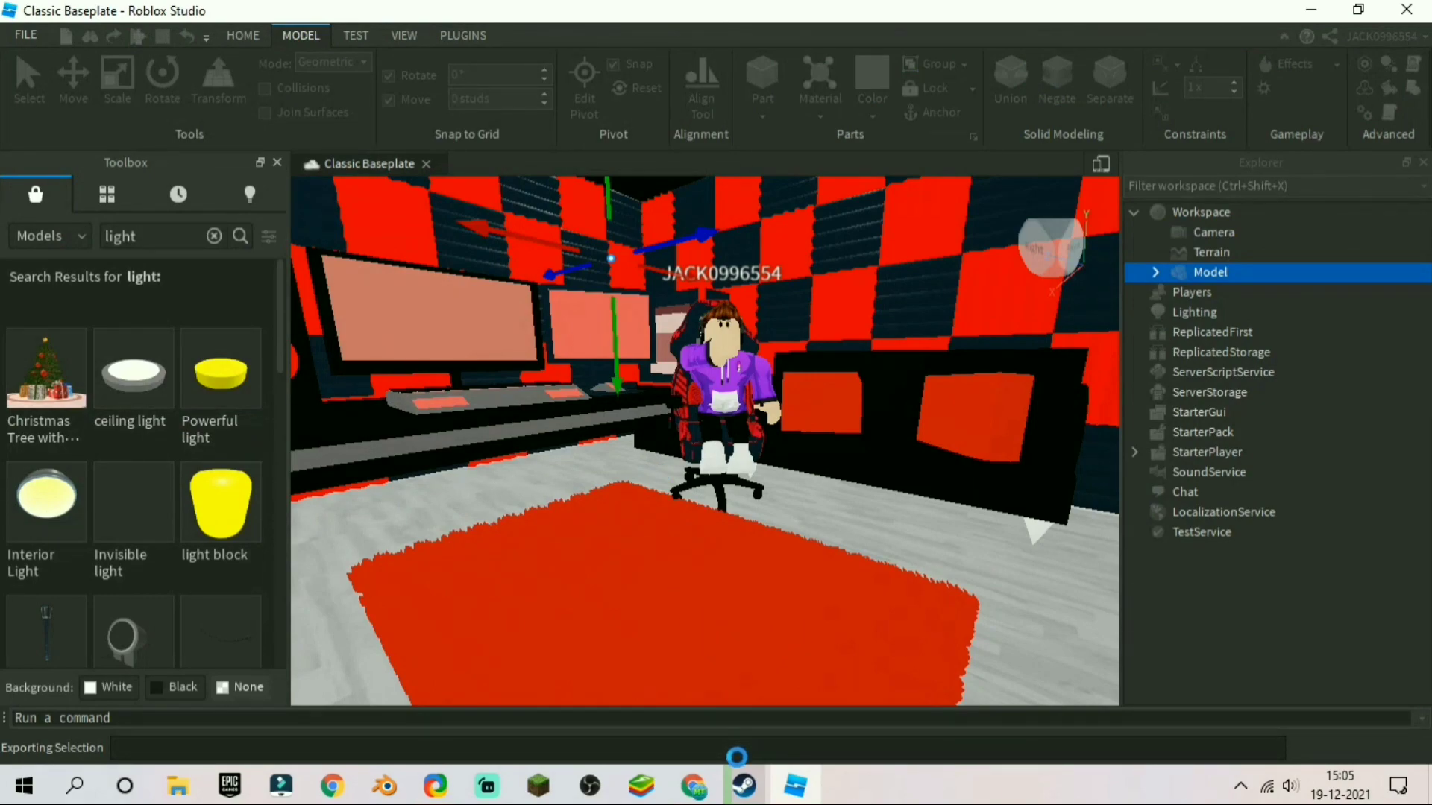
mouse_move(744, 782)
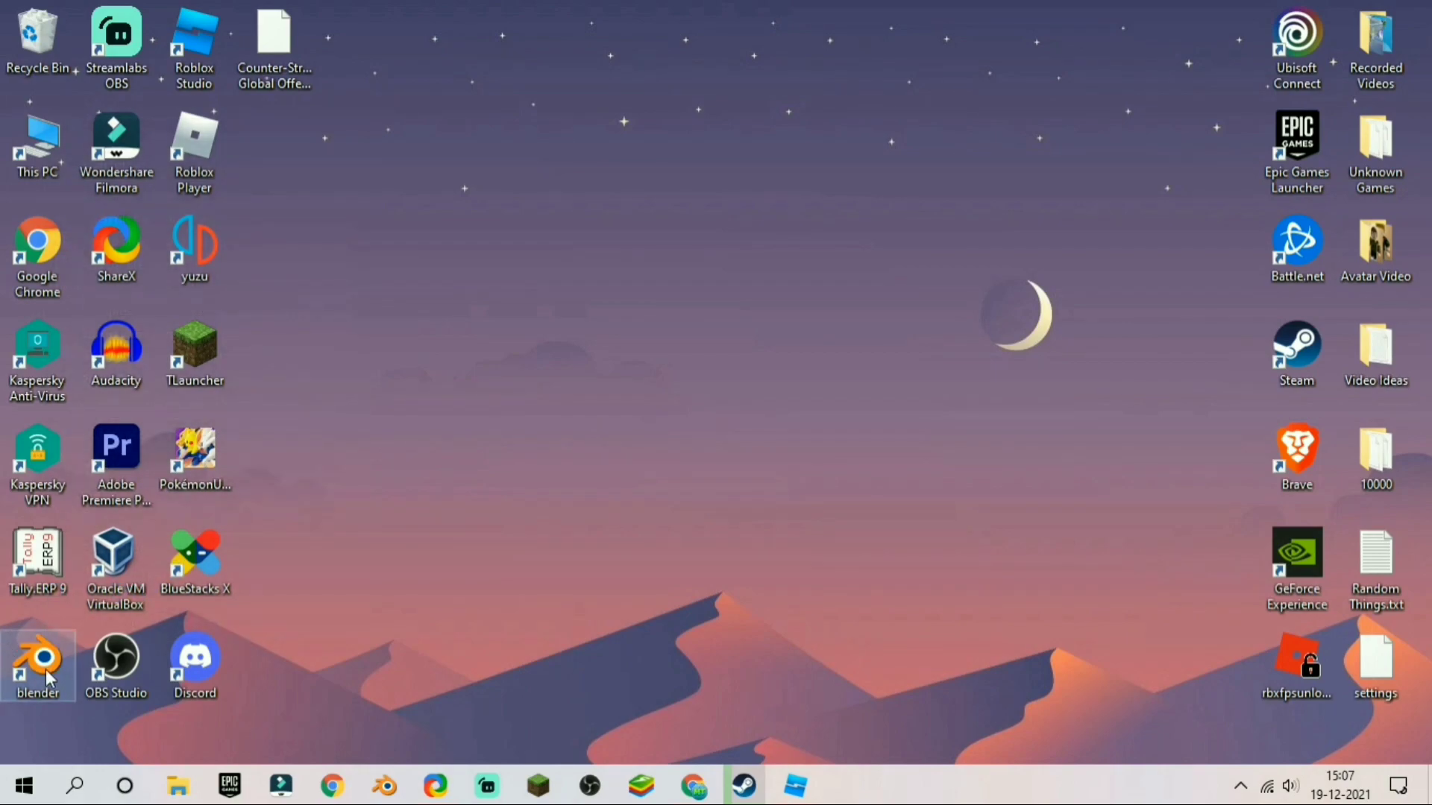
right_click(794, 434)
click(795, 440)
right_click(593, 485)
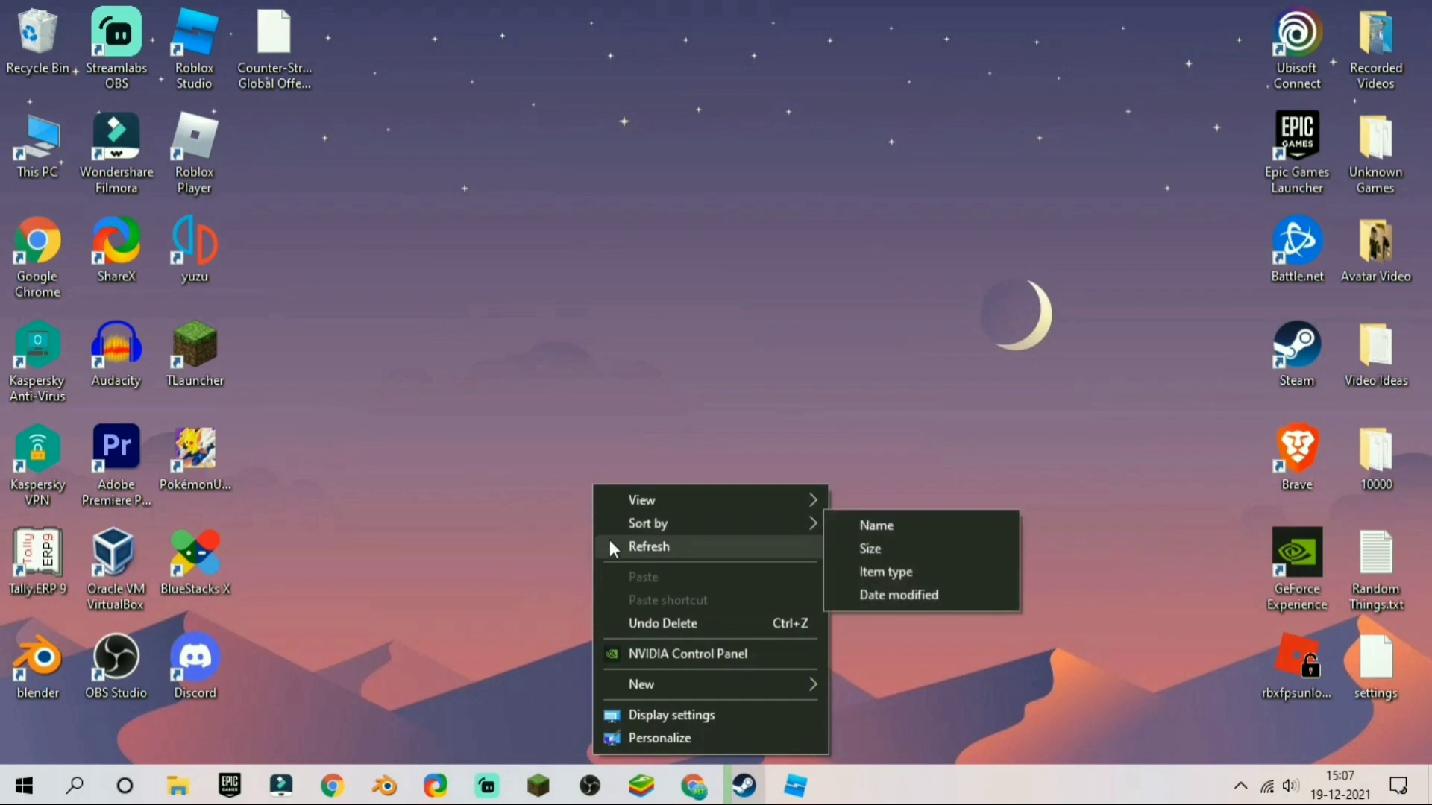
click(610, 543)
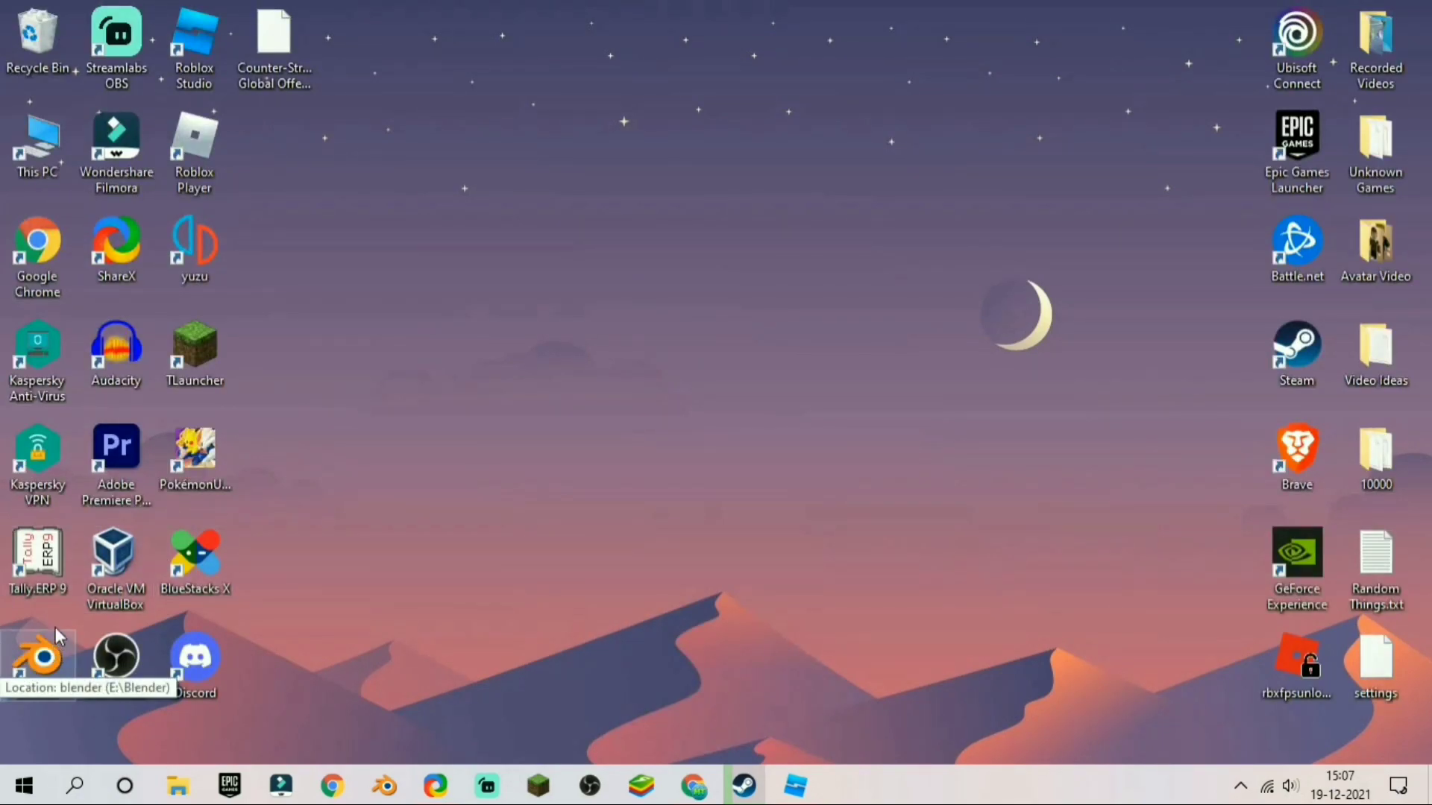
Search Windows for the Blender app, close the search and refresh the desktop.
key(super)
text(blender)
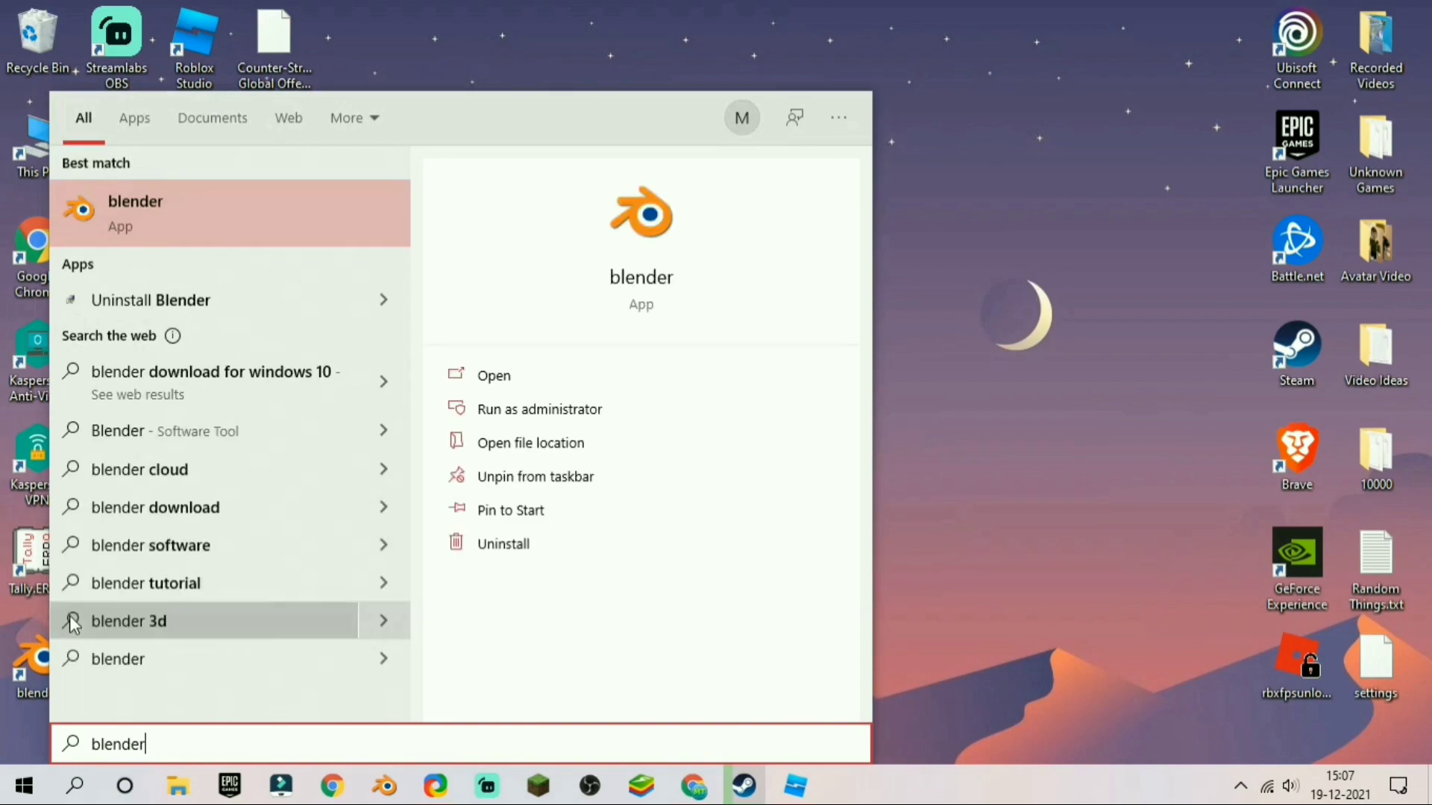
right_click(925, 374)
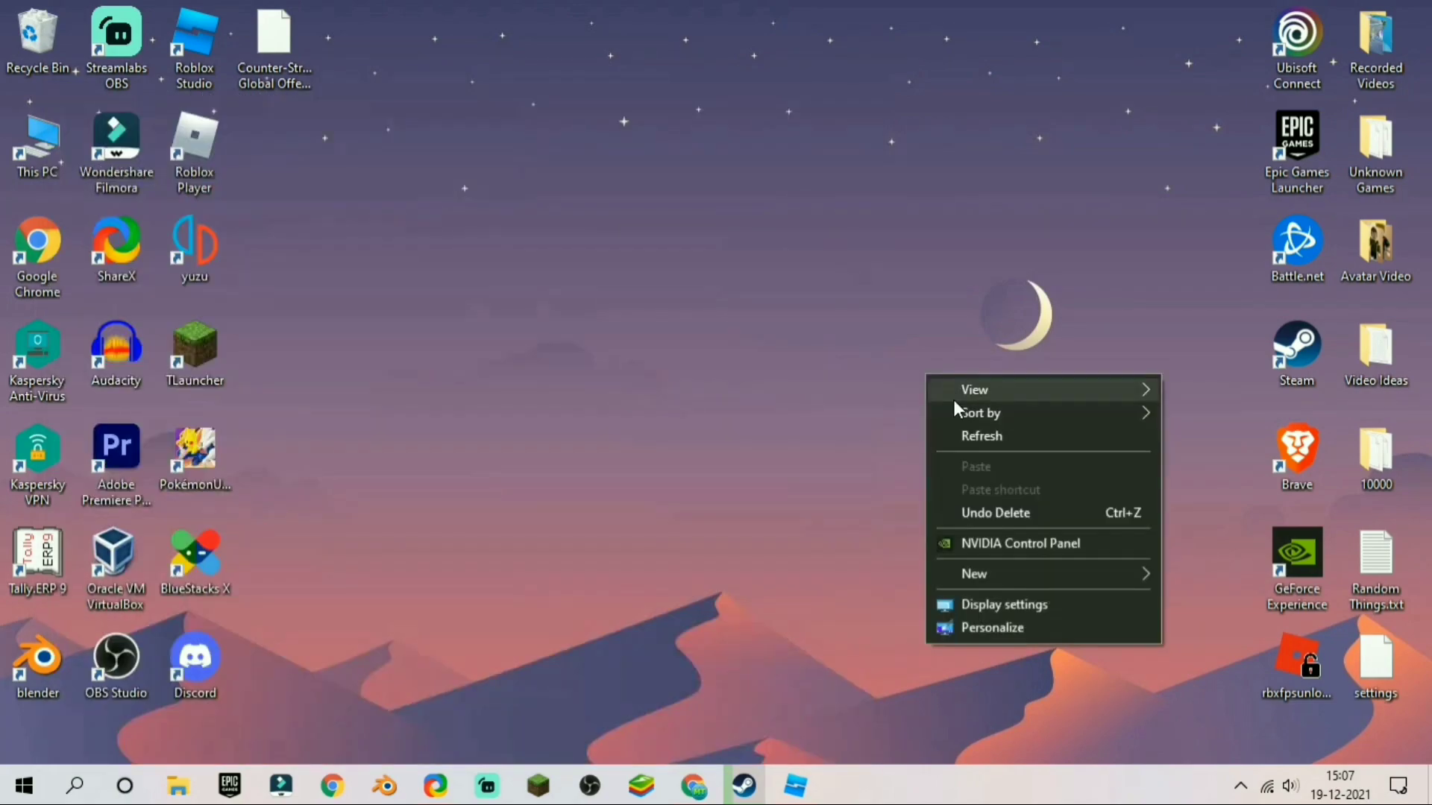
click(1007, 440)
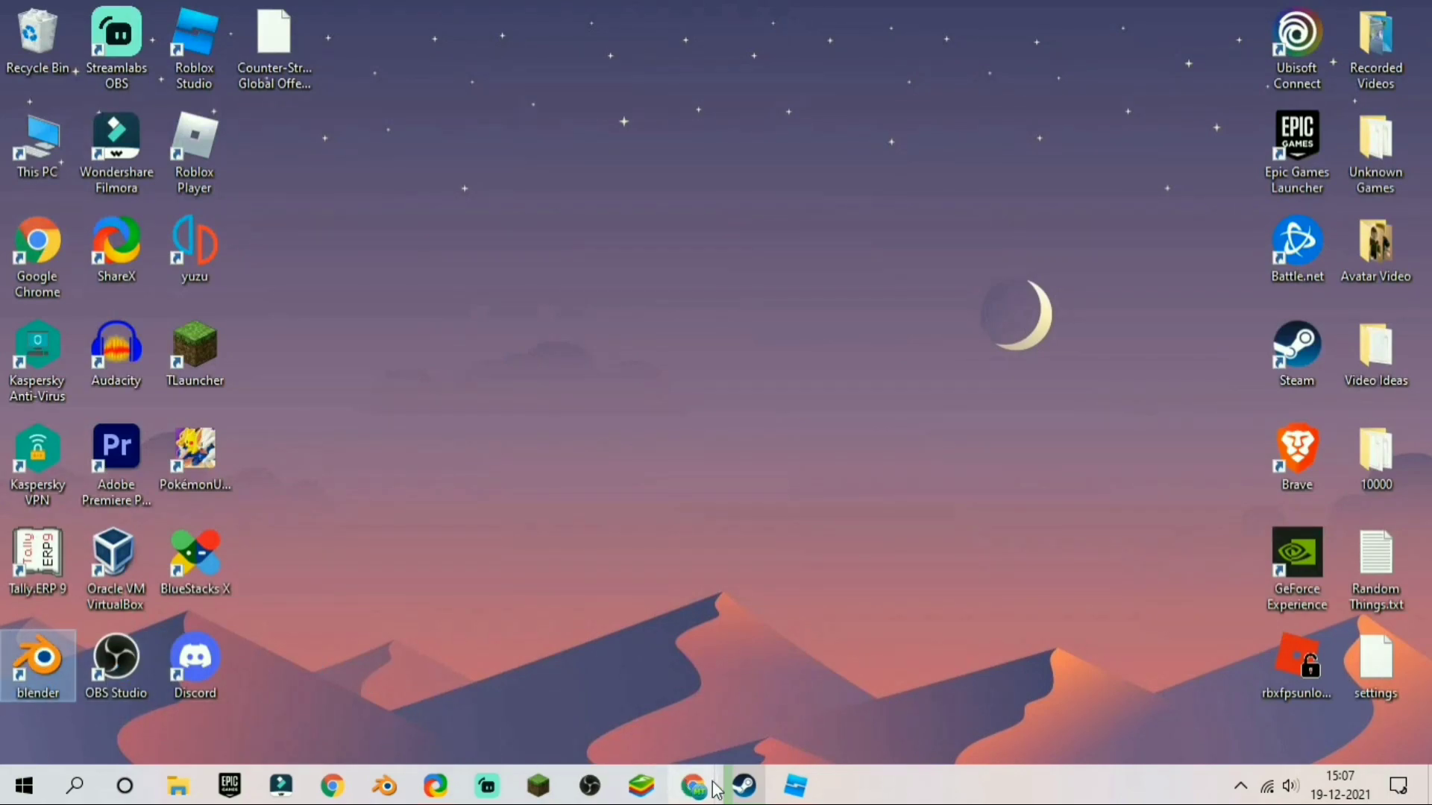
Switch to Roblox Studio and close its window.
click(811, 789)
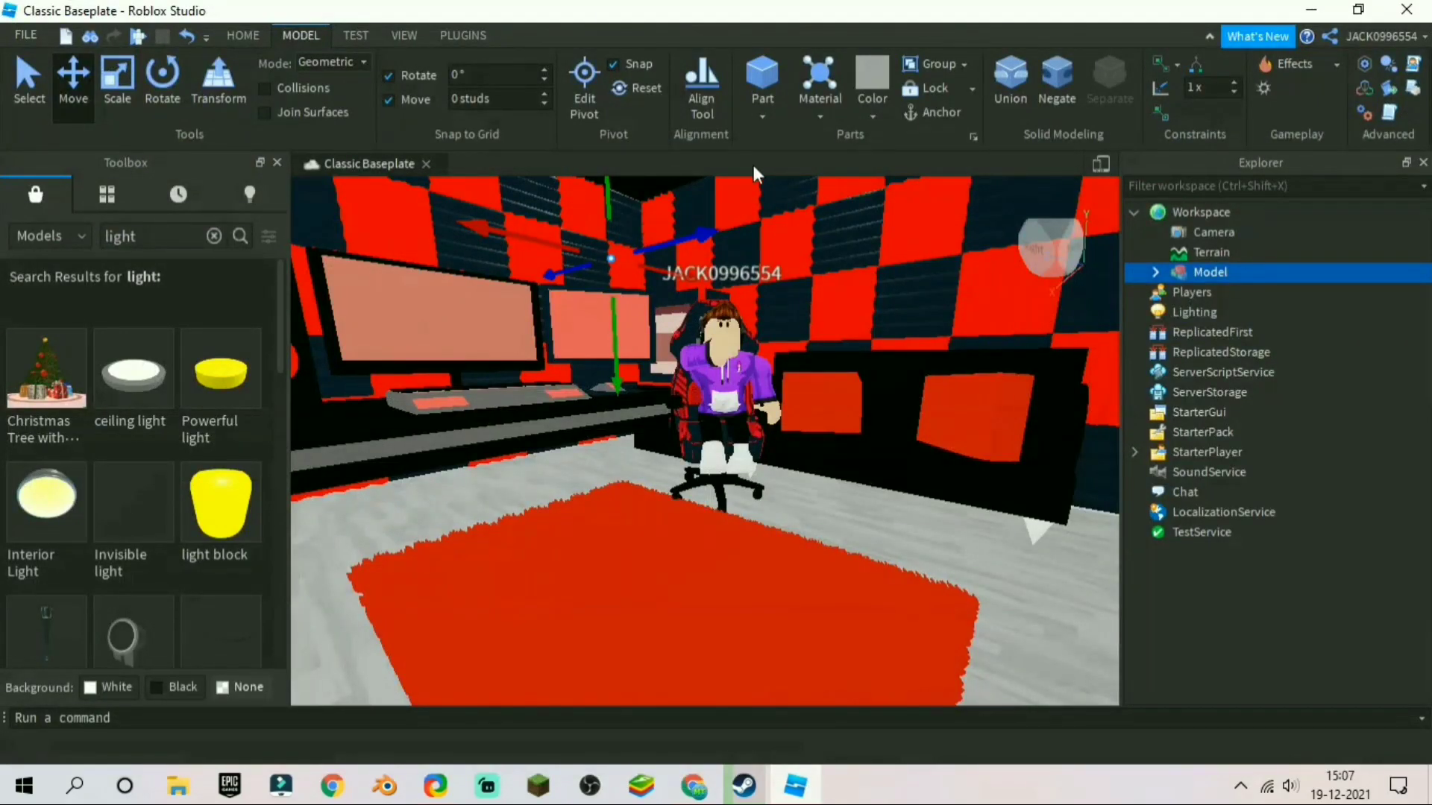
drag(988, 9, 800, 84)
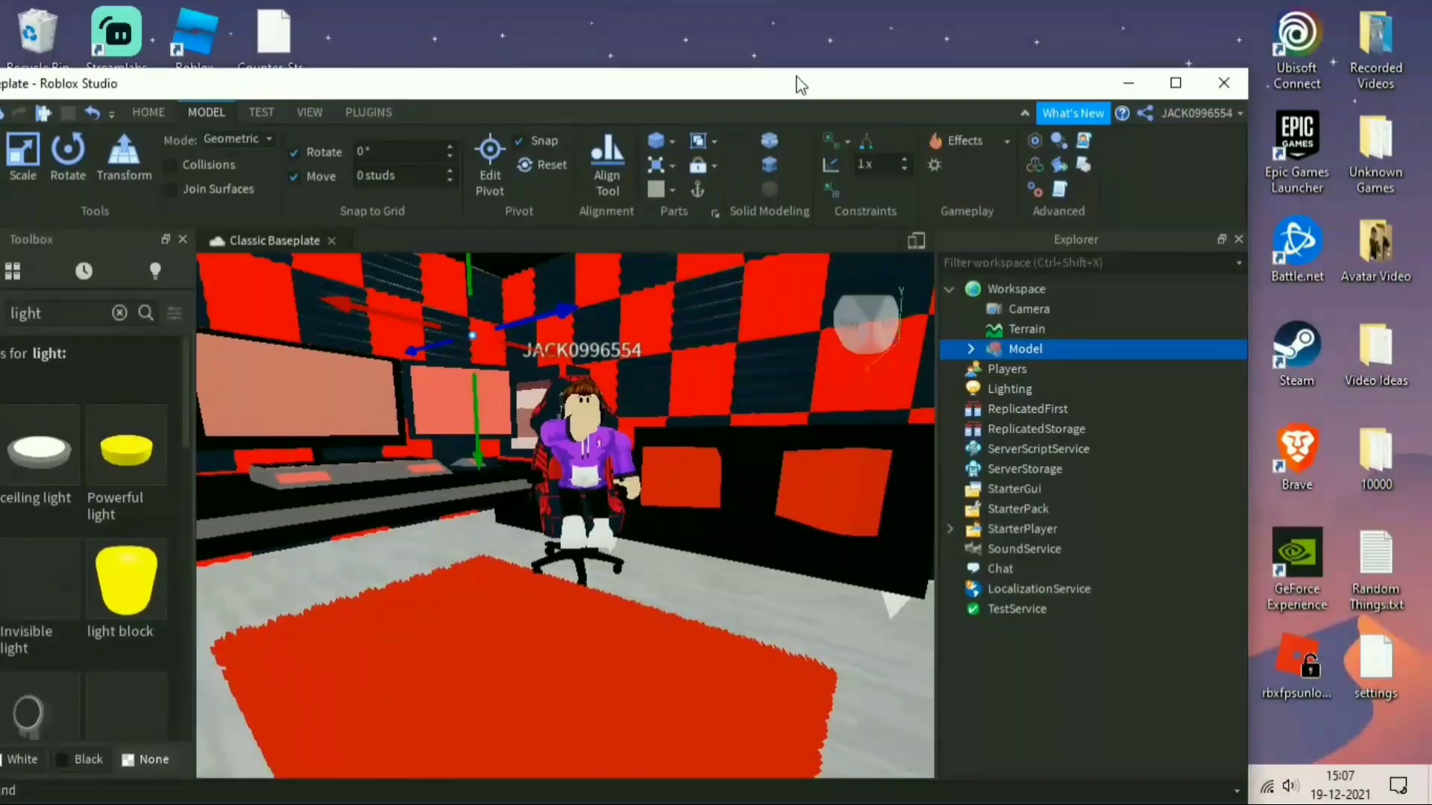
click(1224, 83)
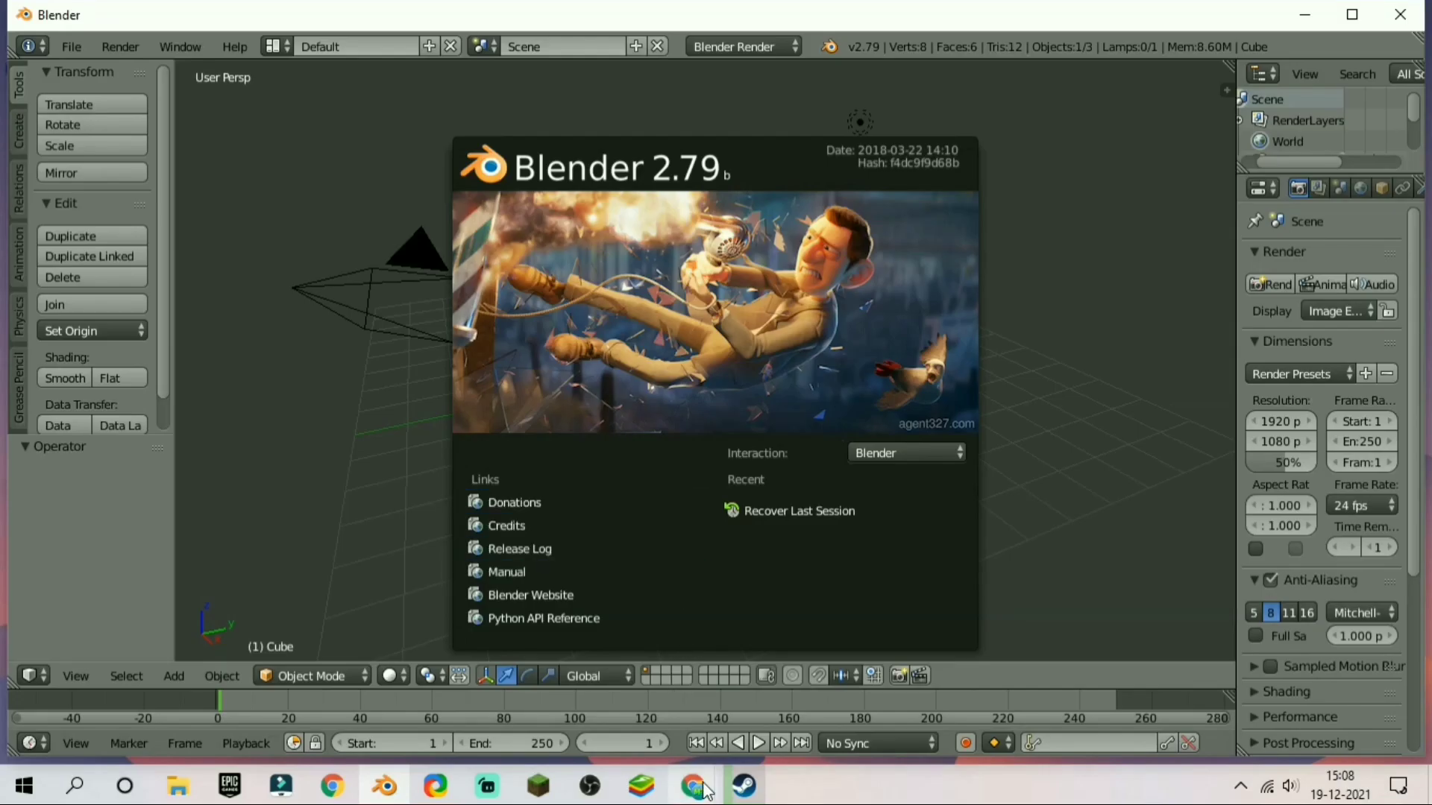
Switch to Chrome, search Google for "blender 2.79b", view the blender.org 2.79 release page and minimize the browser.
mouse_move(693, 785)
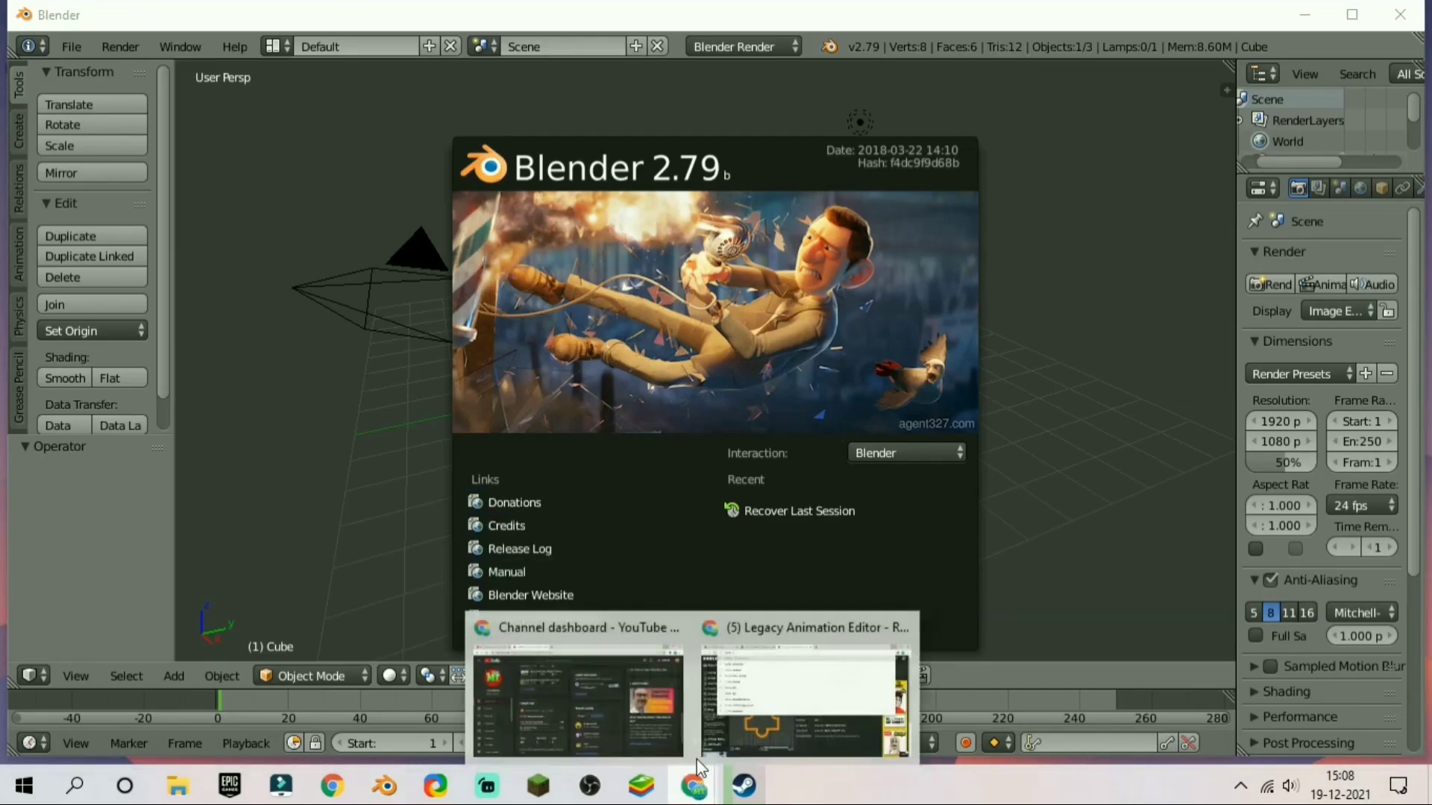
click(756, 704)
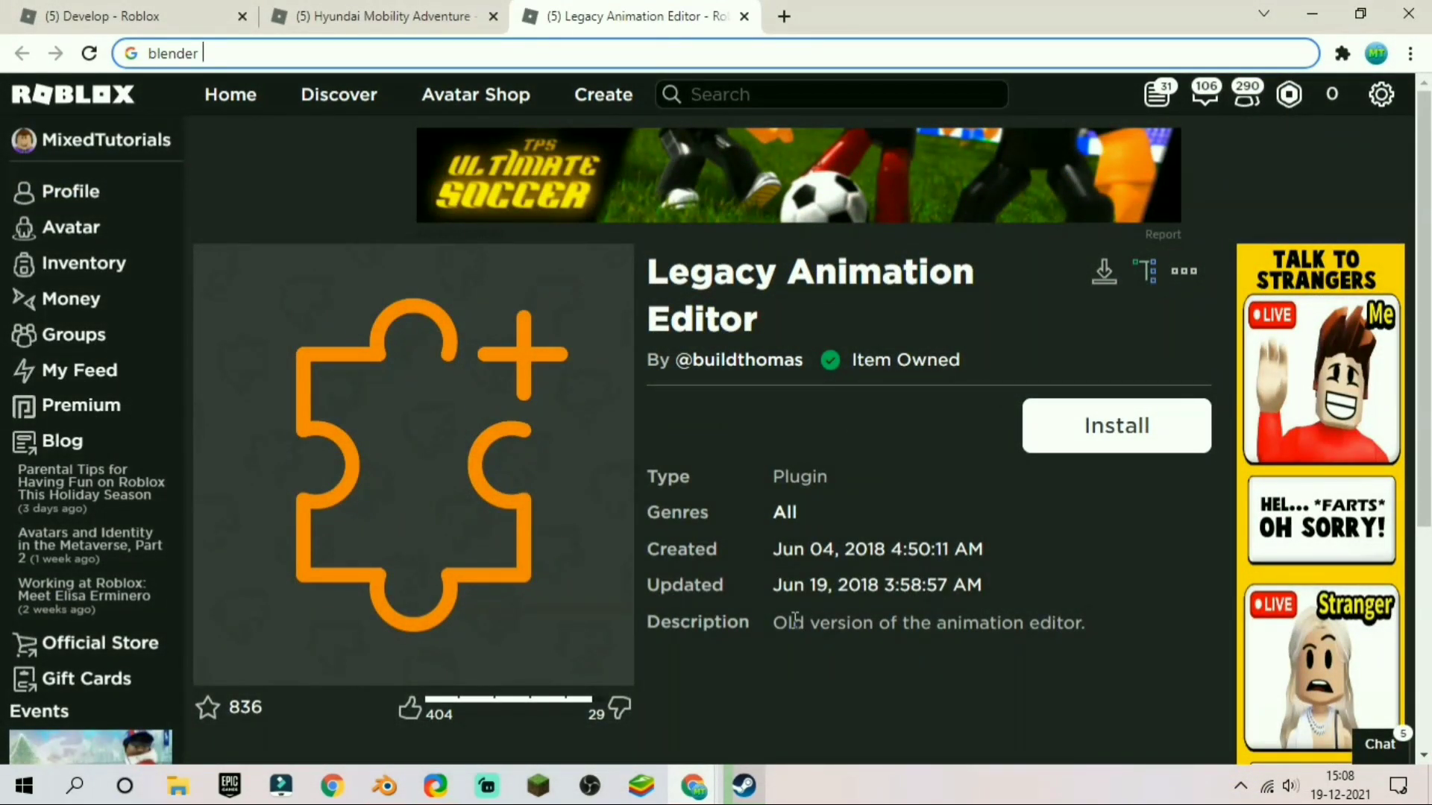
text(2)
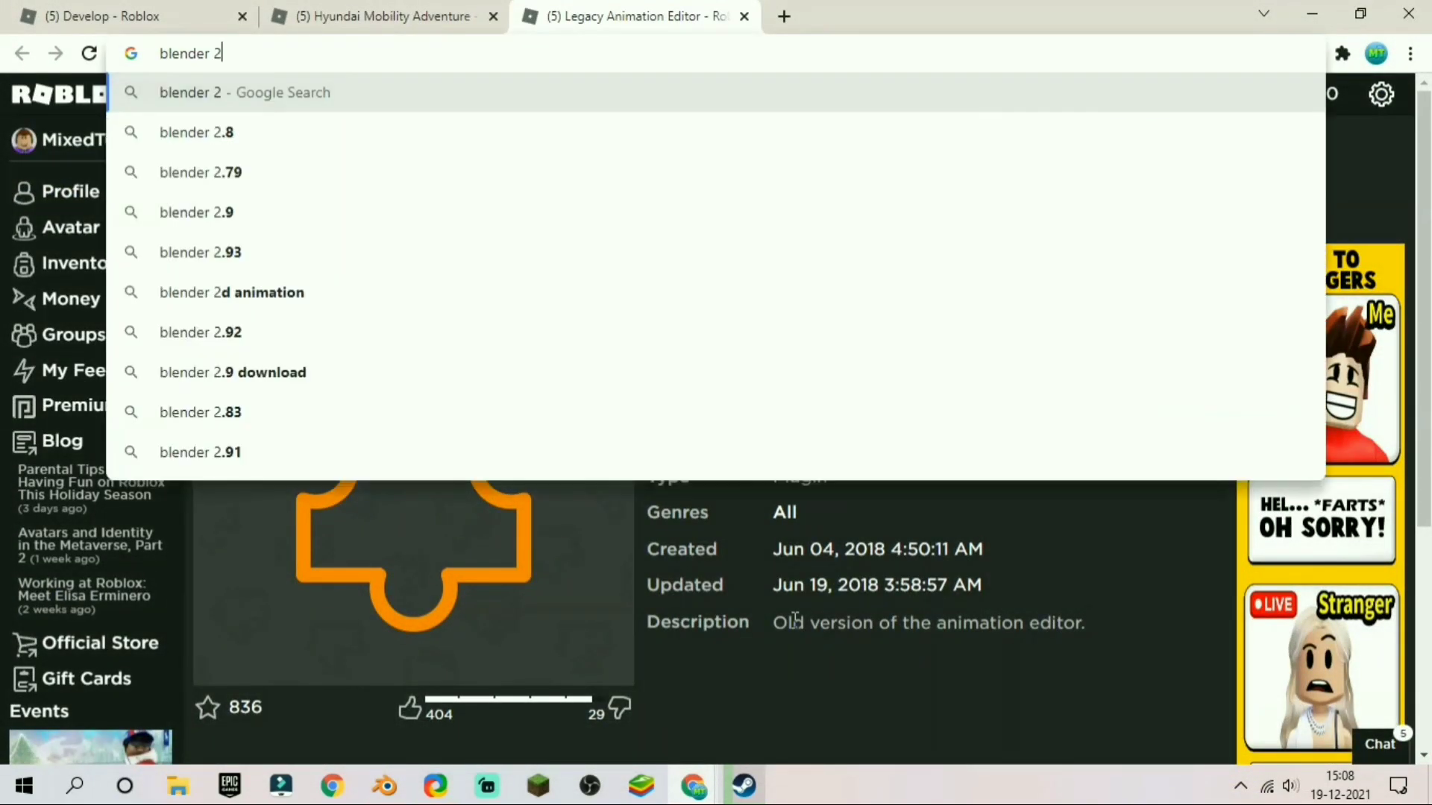
text(.7)
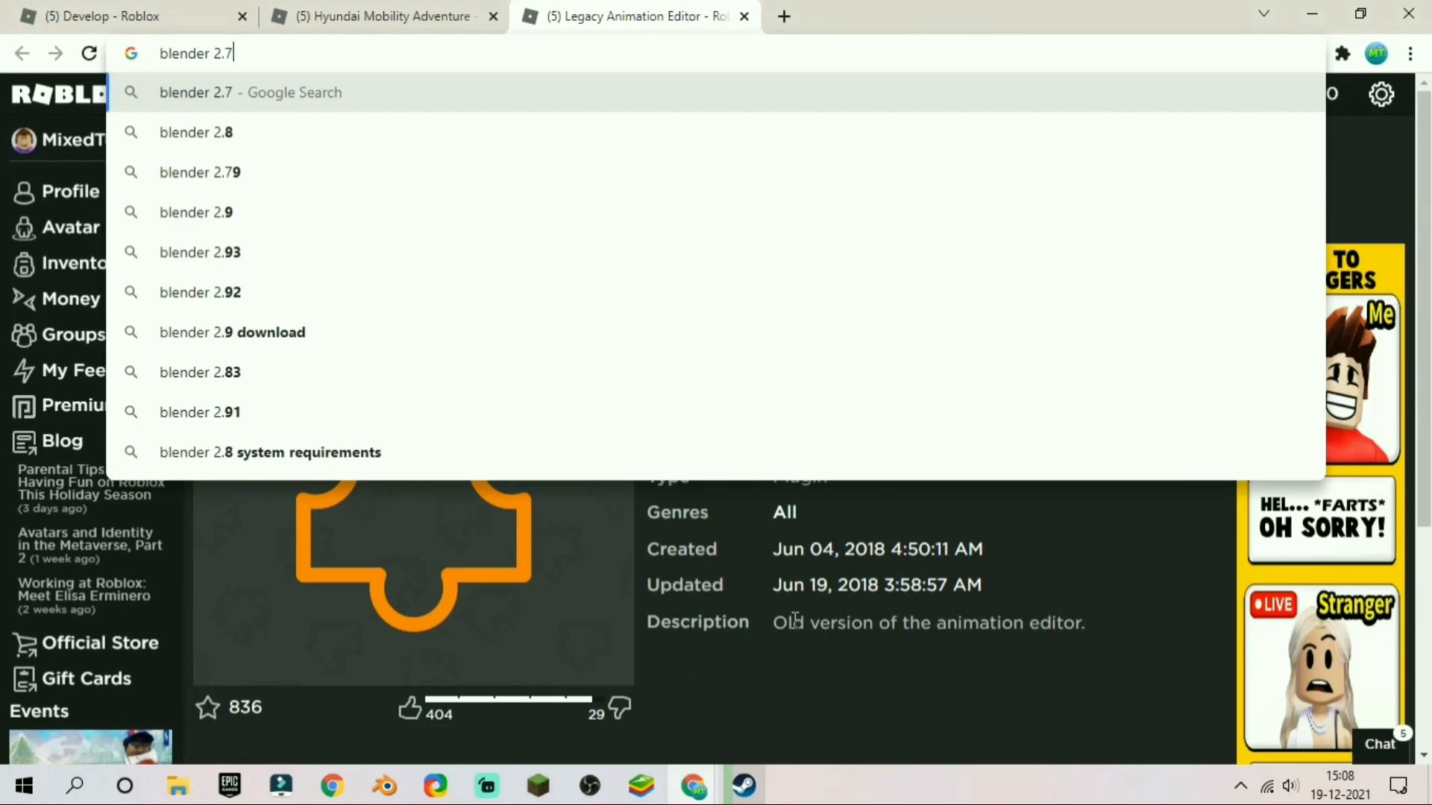
text(9b)
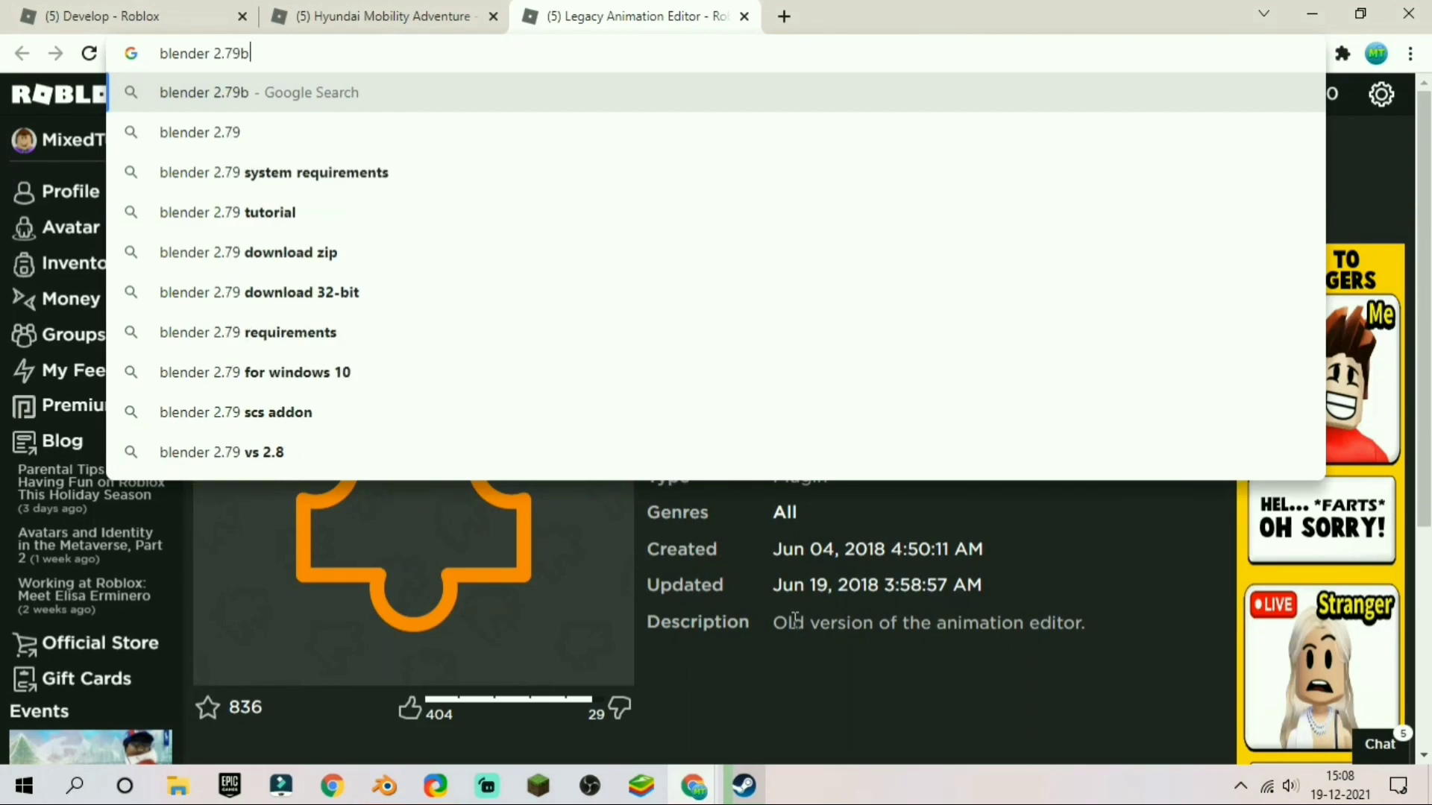
key(Return)
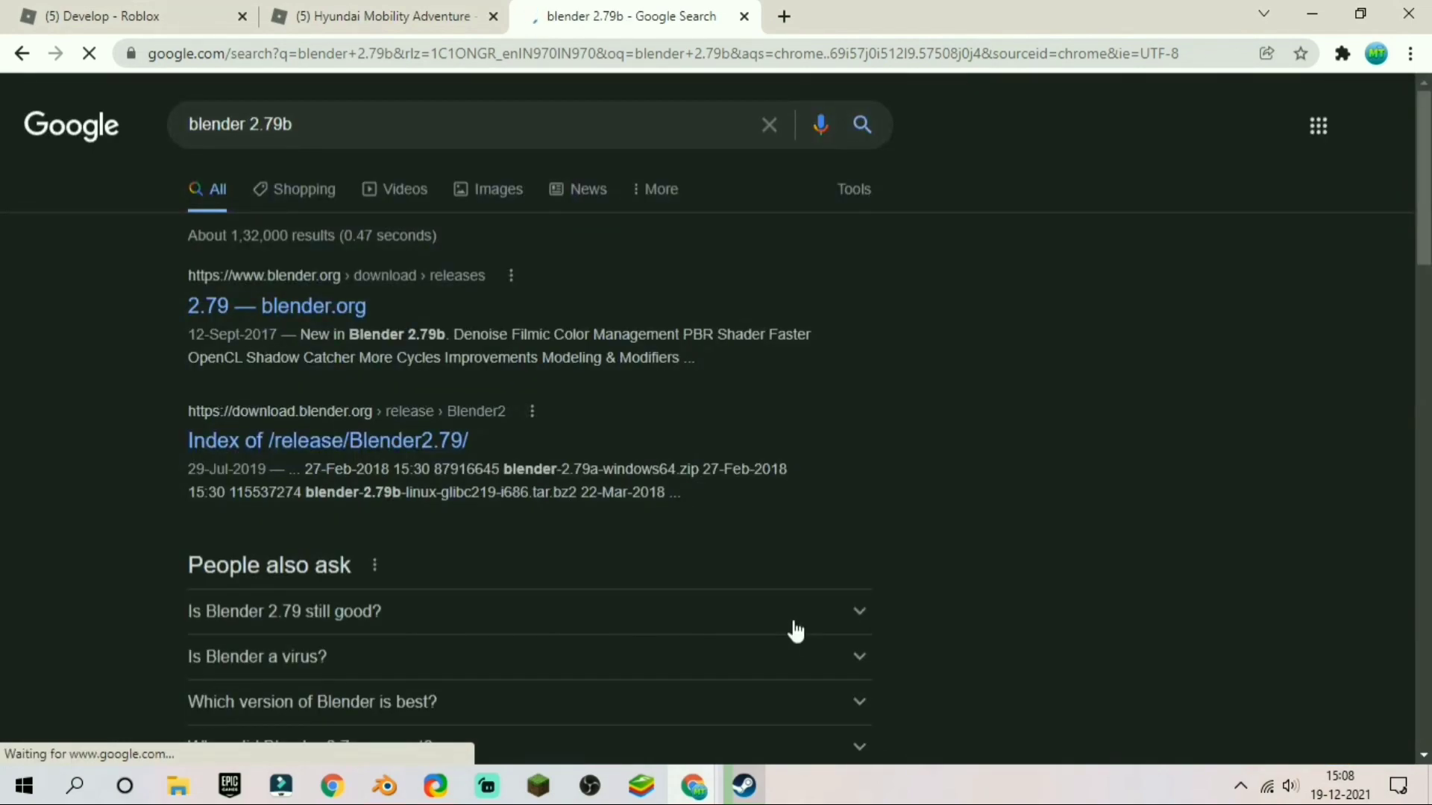
click(316, 311)
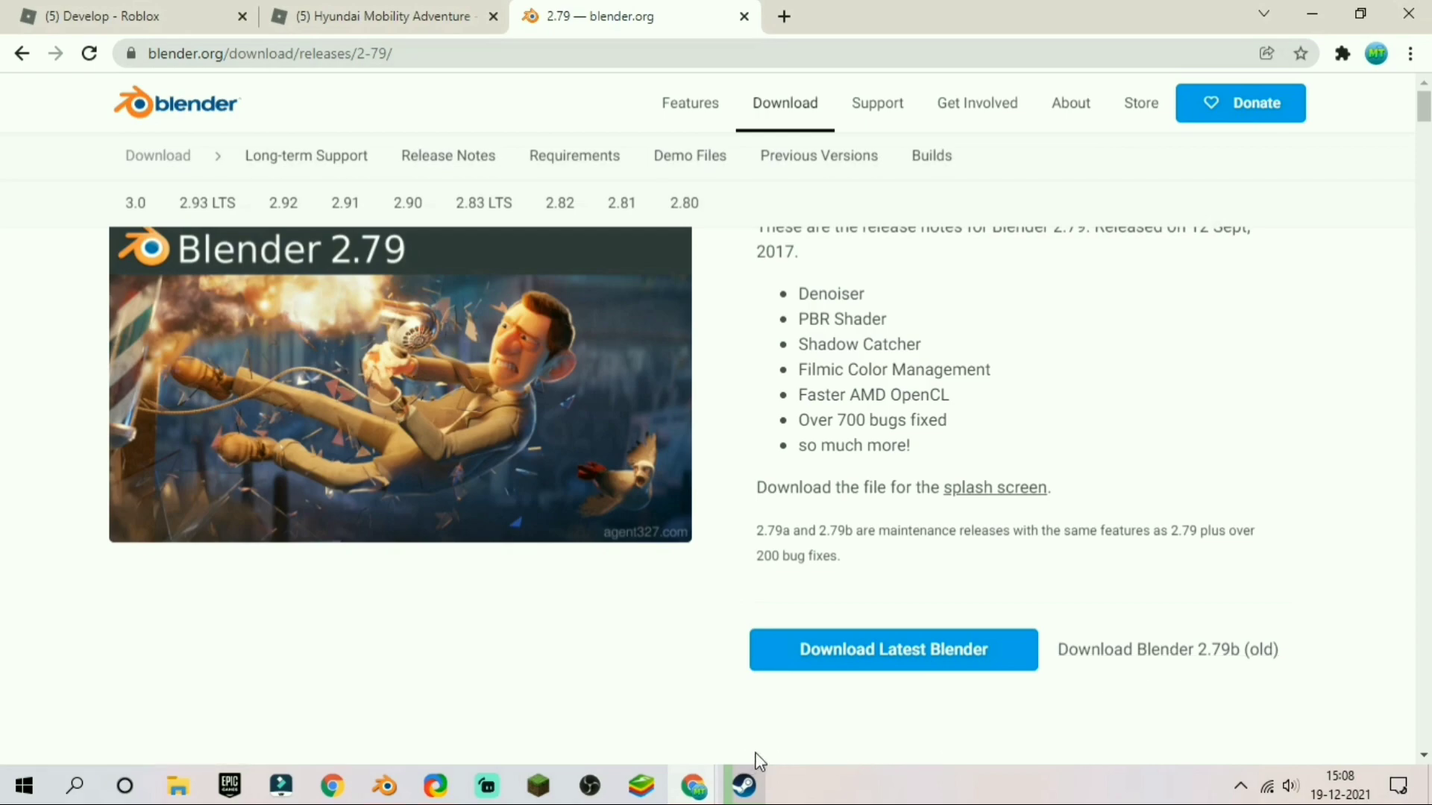
click(1315, 15)
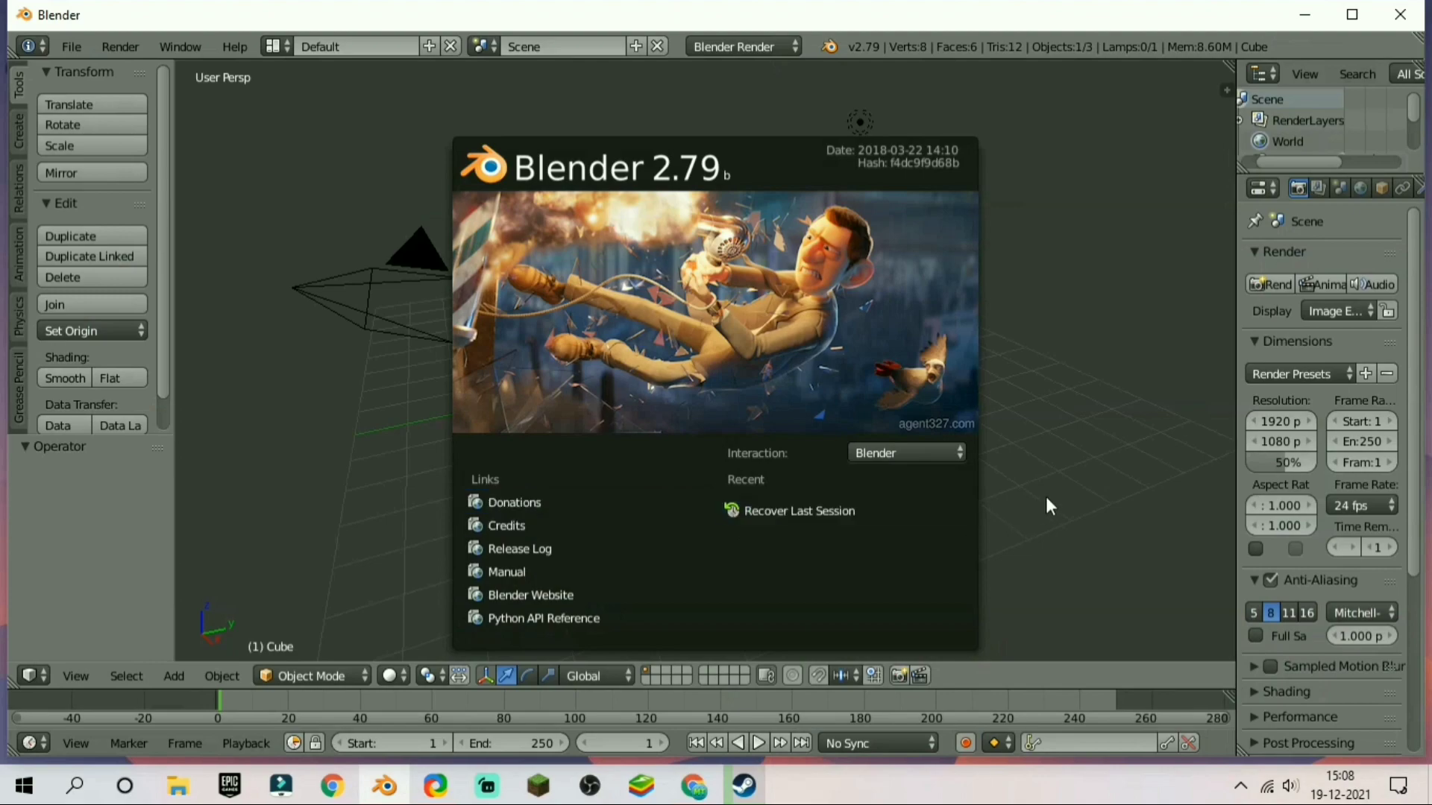
Delete the default cube in Blender and set the render engine to Cycles Render.
click(1065, 281)
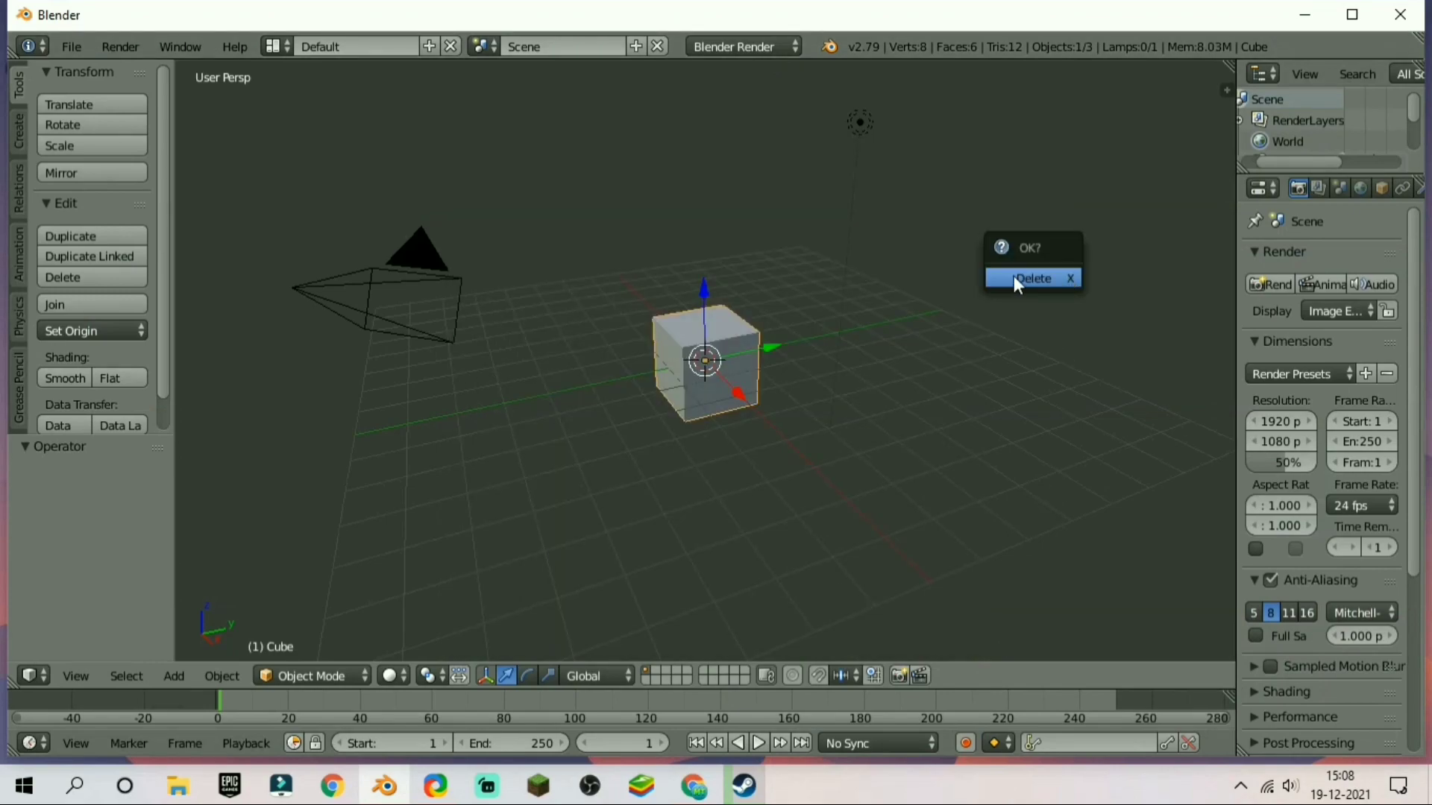
click(1016, 278)
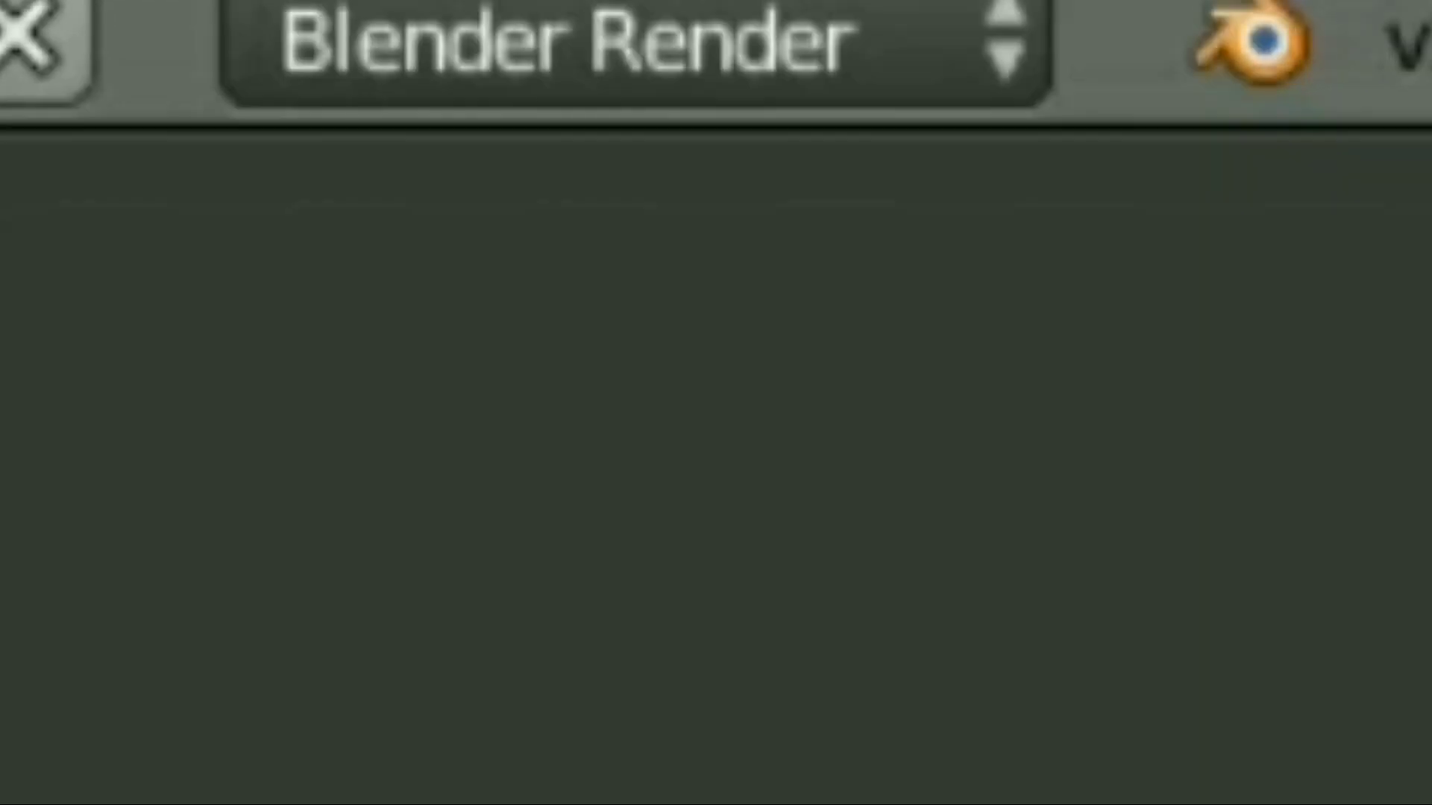
click(936, 13)
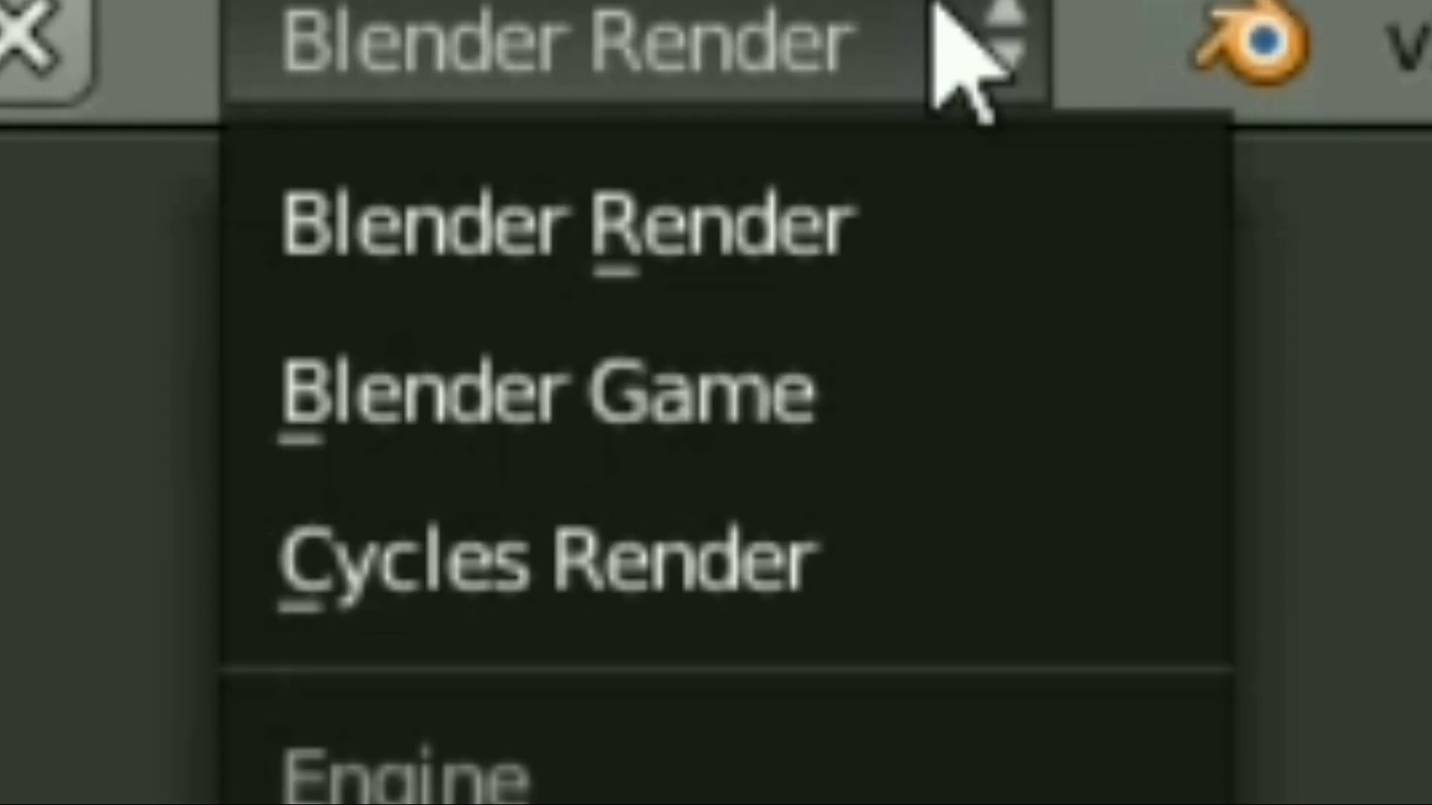
click(717, 555)
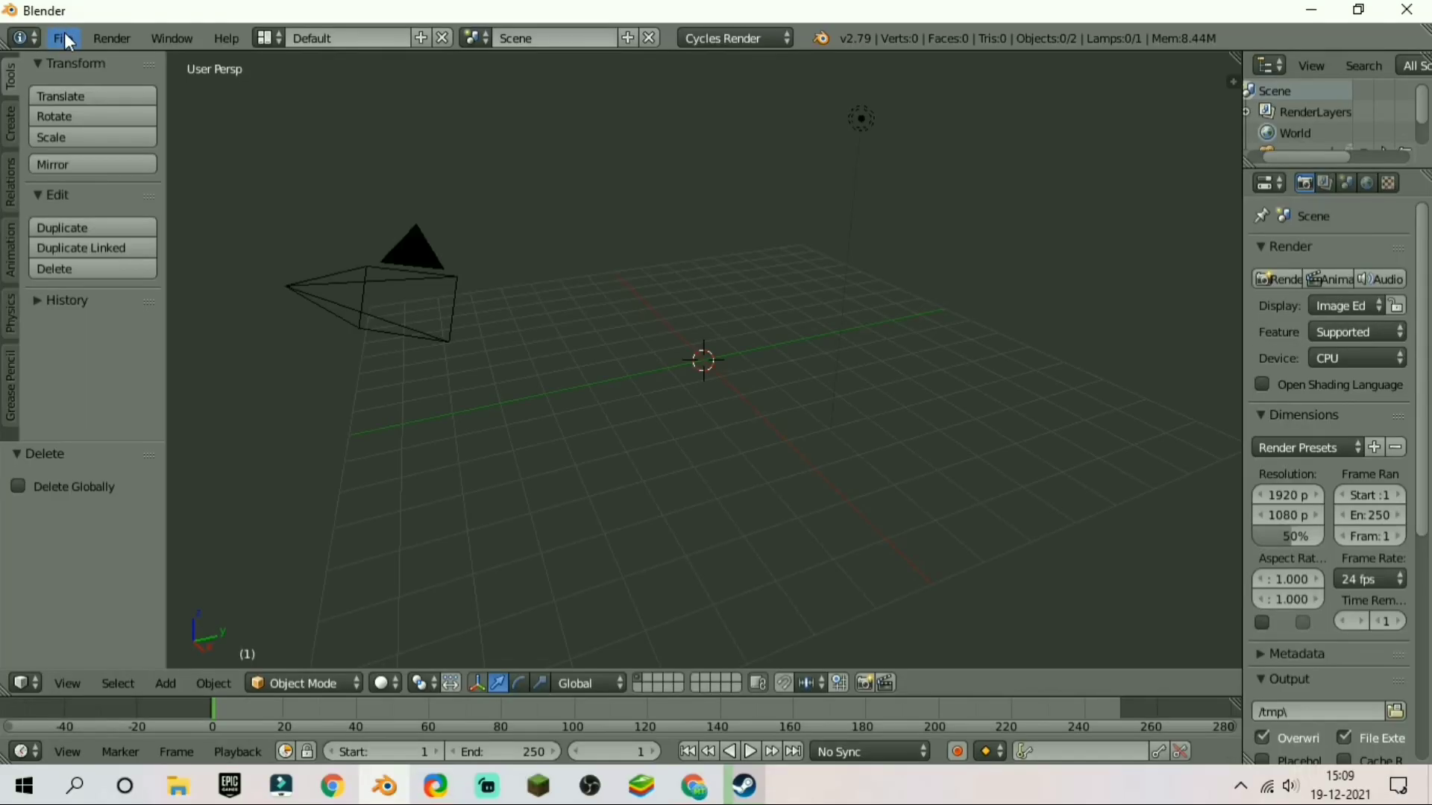
Import the Wavefront file "thumbnail tutorial.obj" from E:\Roblox Studio into the scene.
click(63, 39)
click(61, 391)
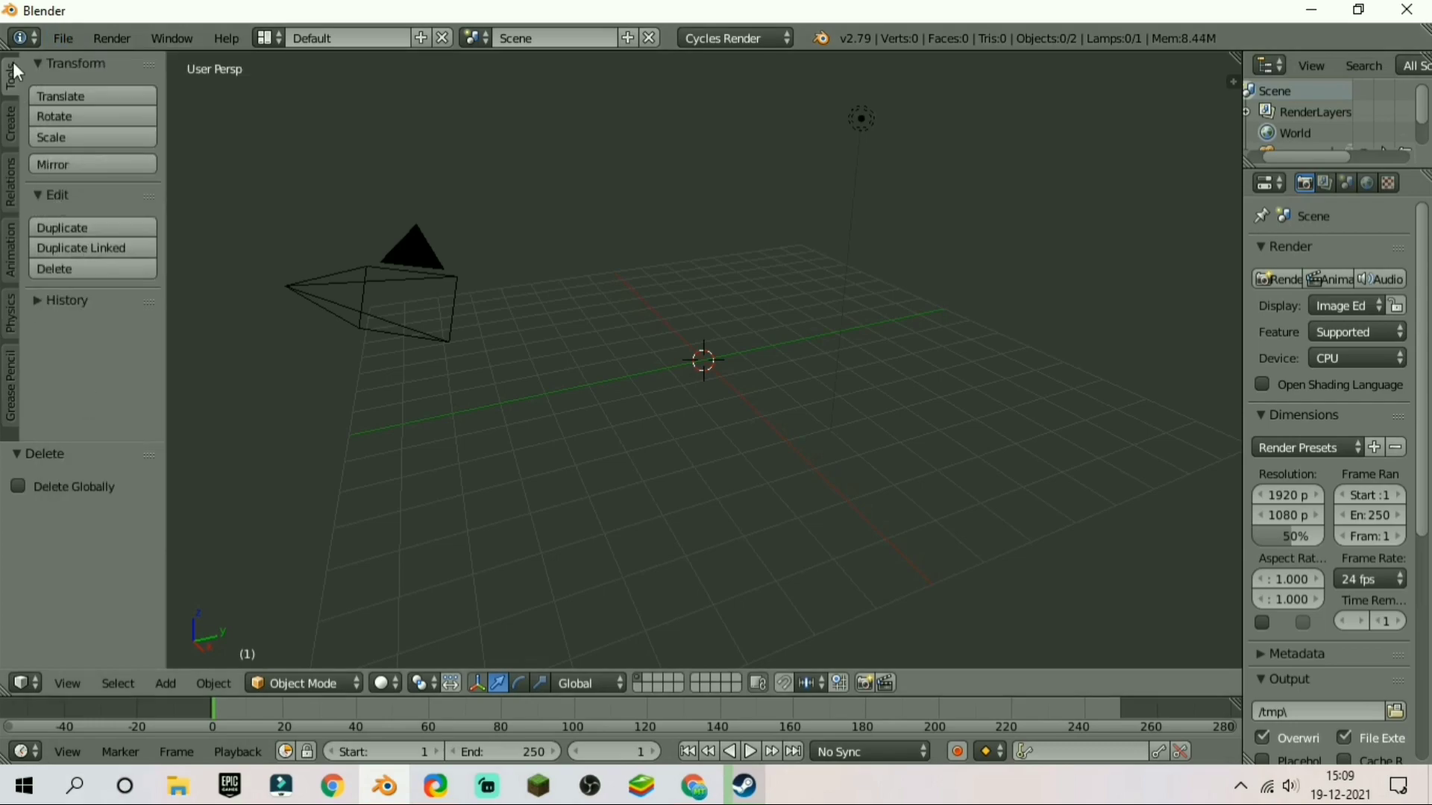
click(64, 37)
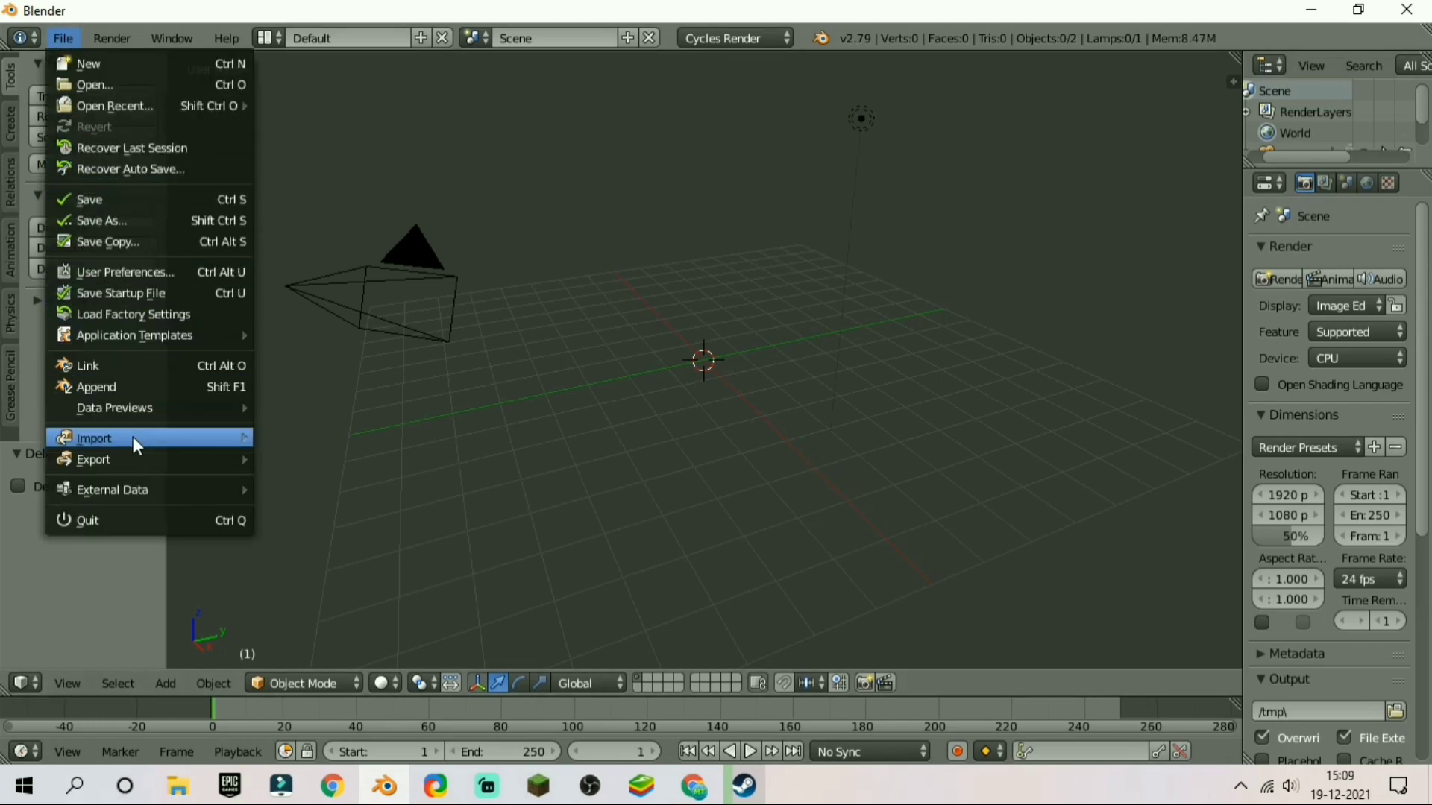
mouse_move(135, 444)
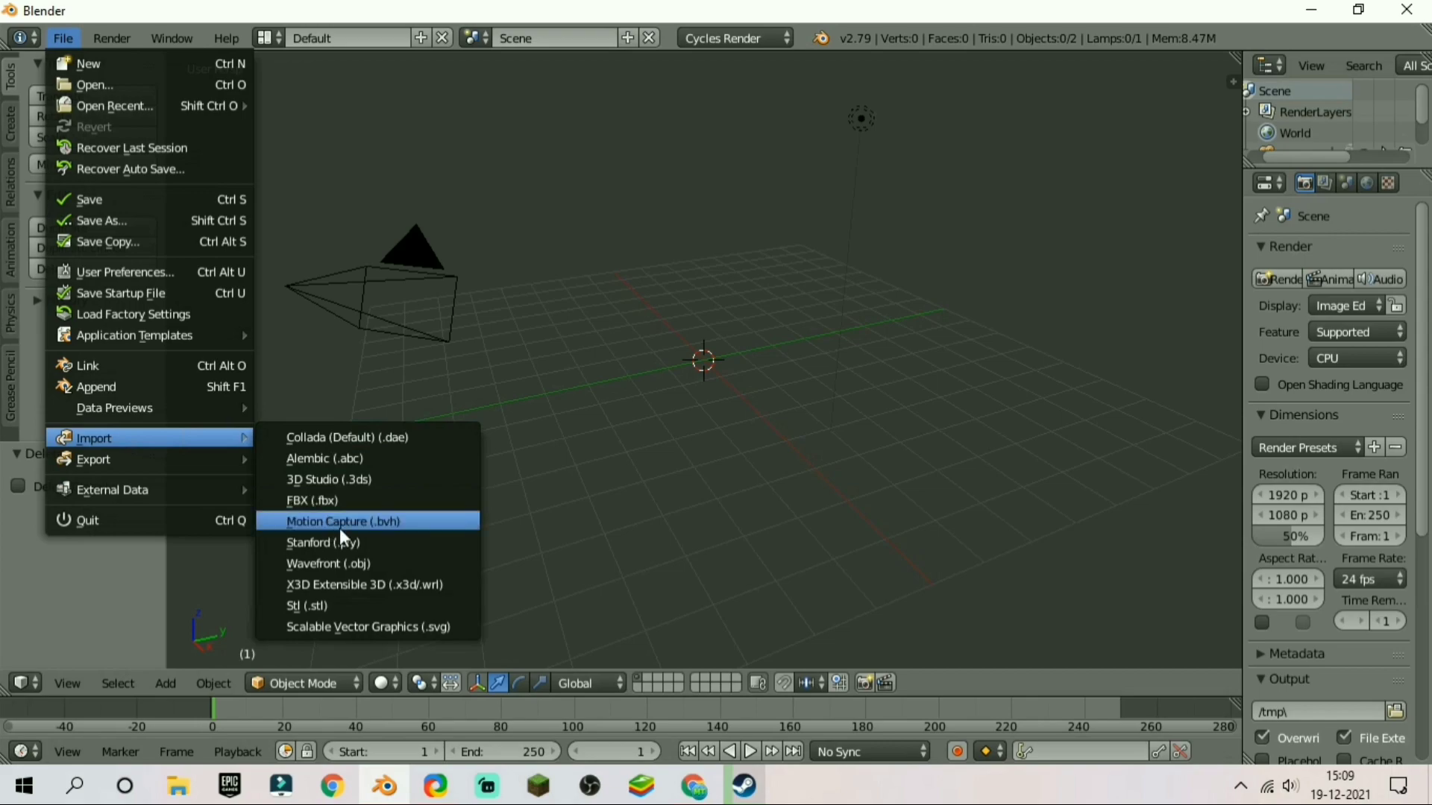
click(382, 565)
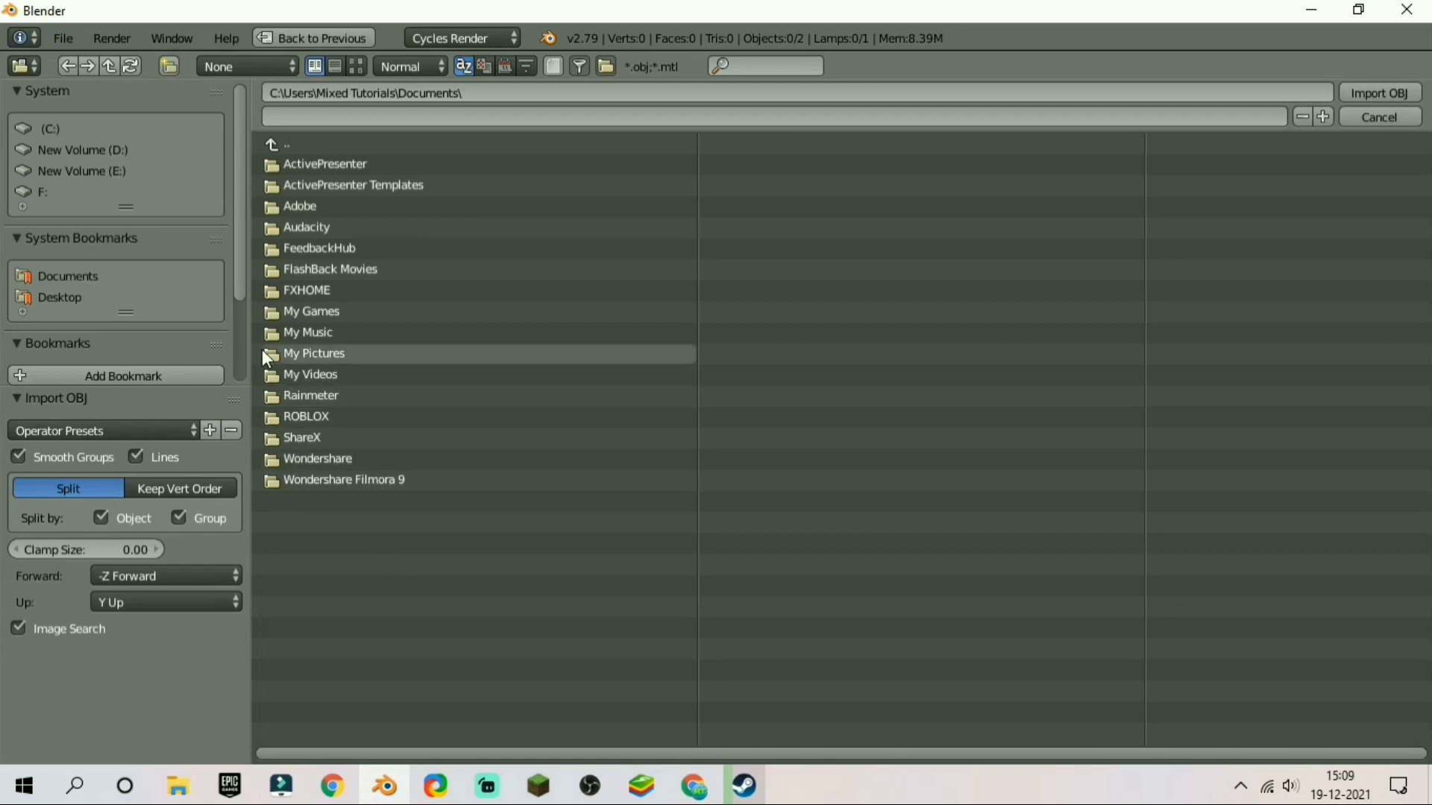
click(99, 171)
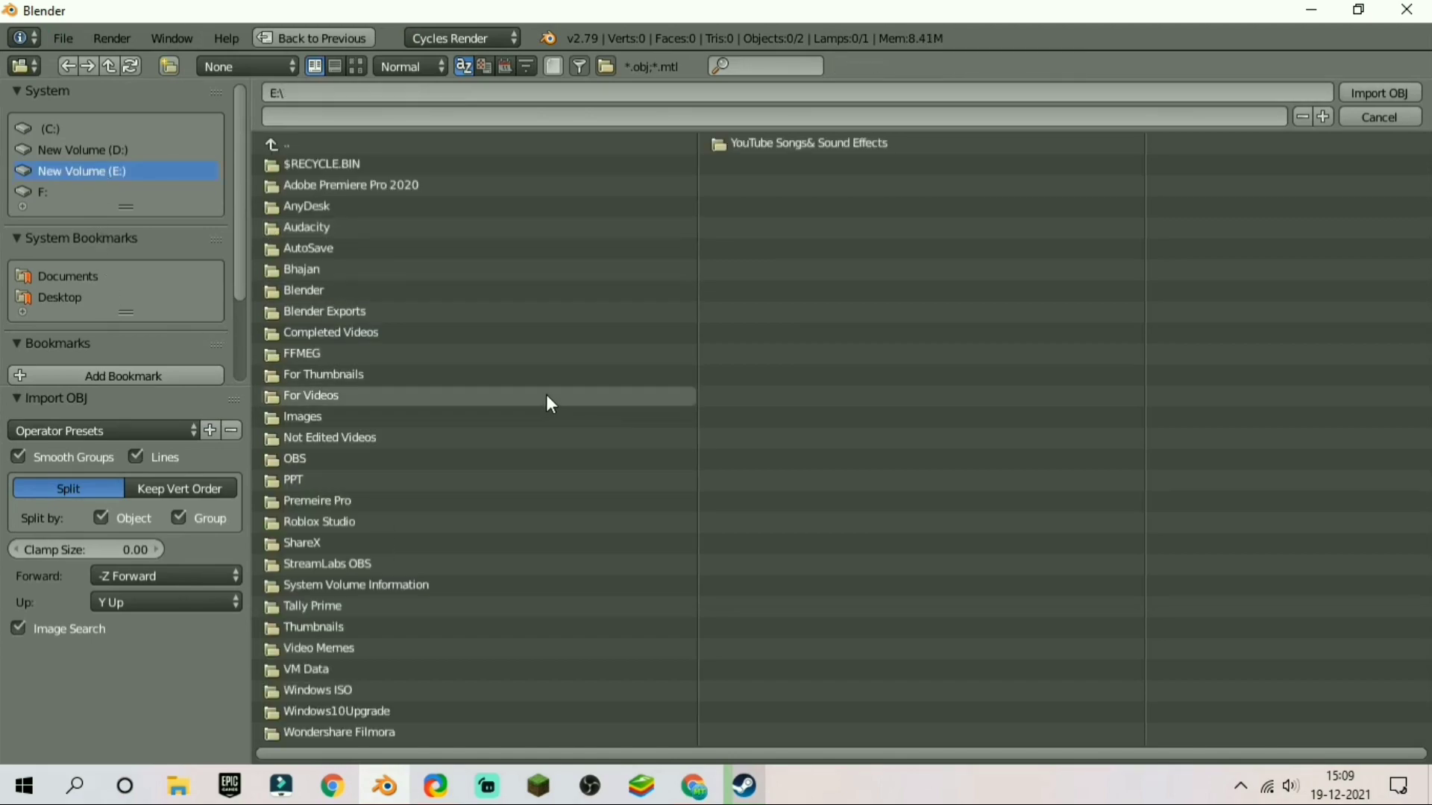
click(367, 525)
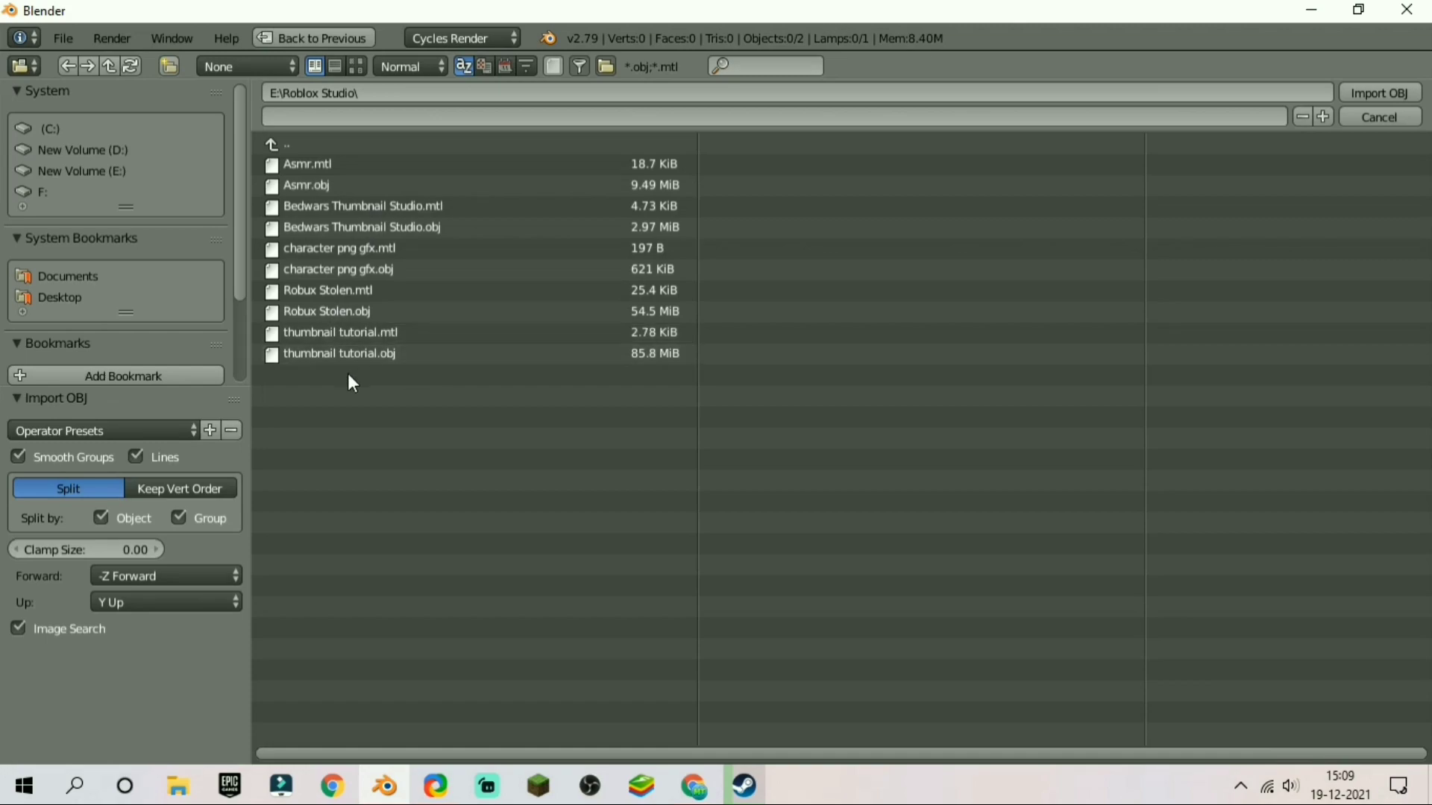
click(469, 356)
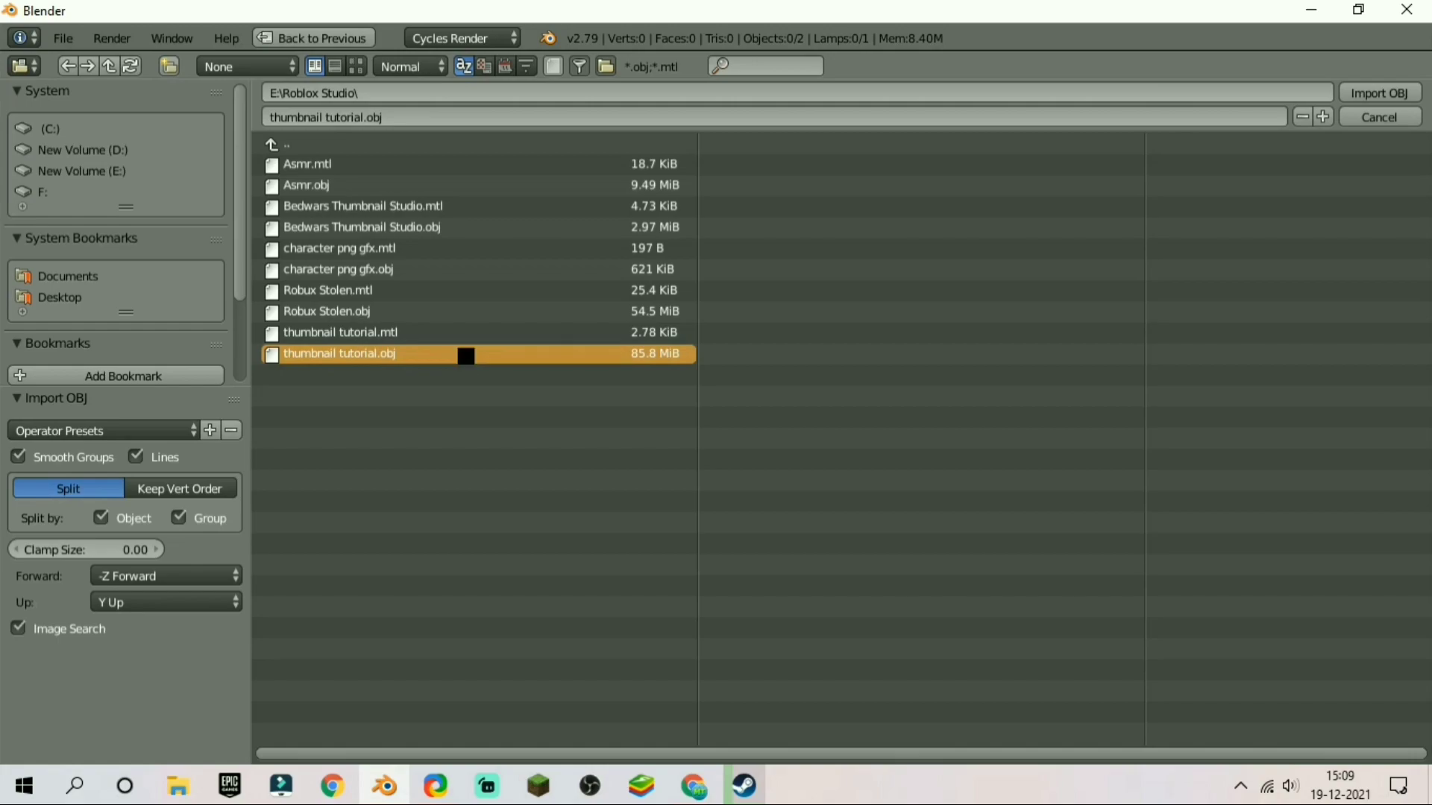
key(g)
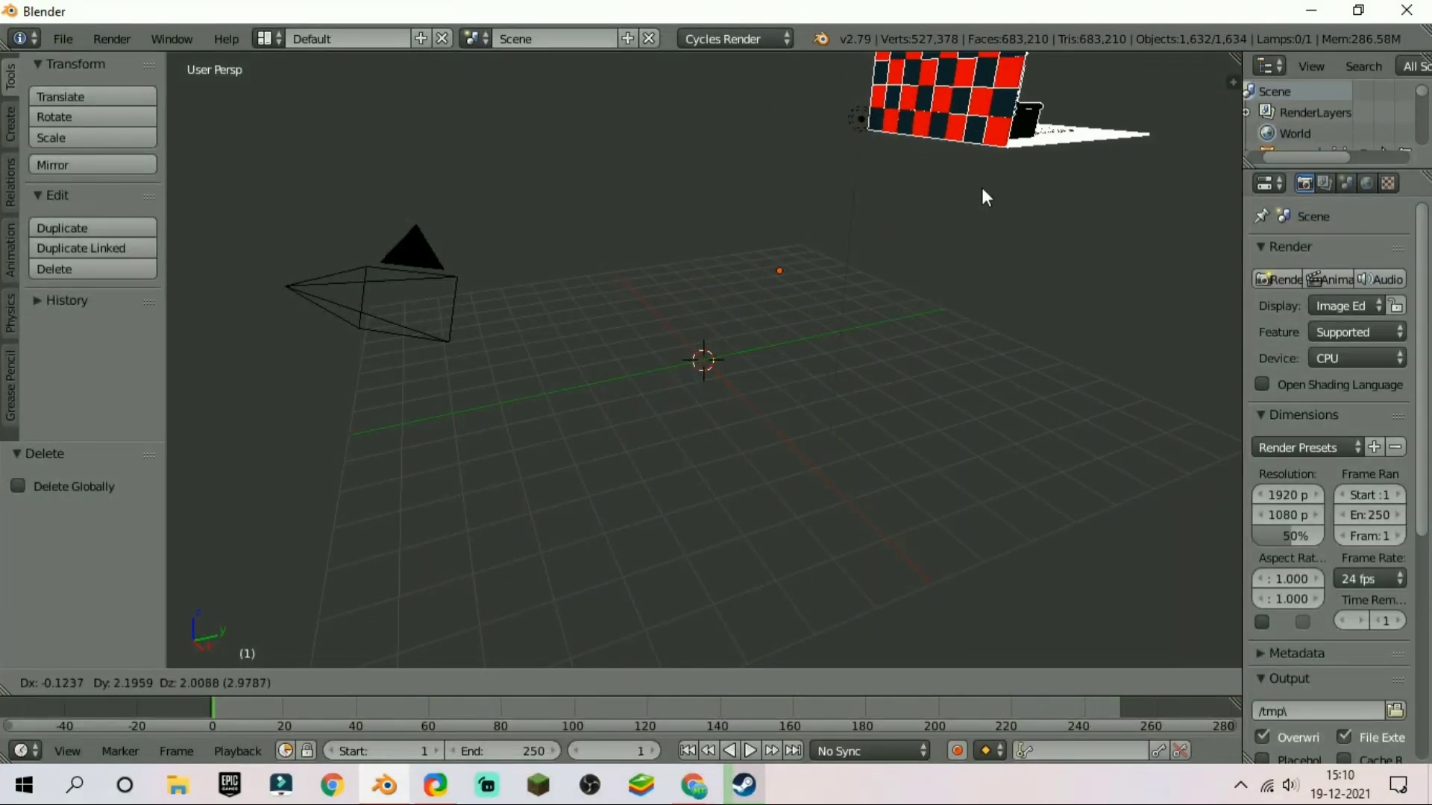
click(776, 407)
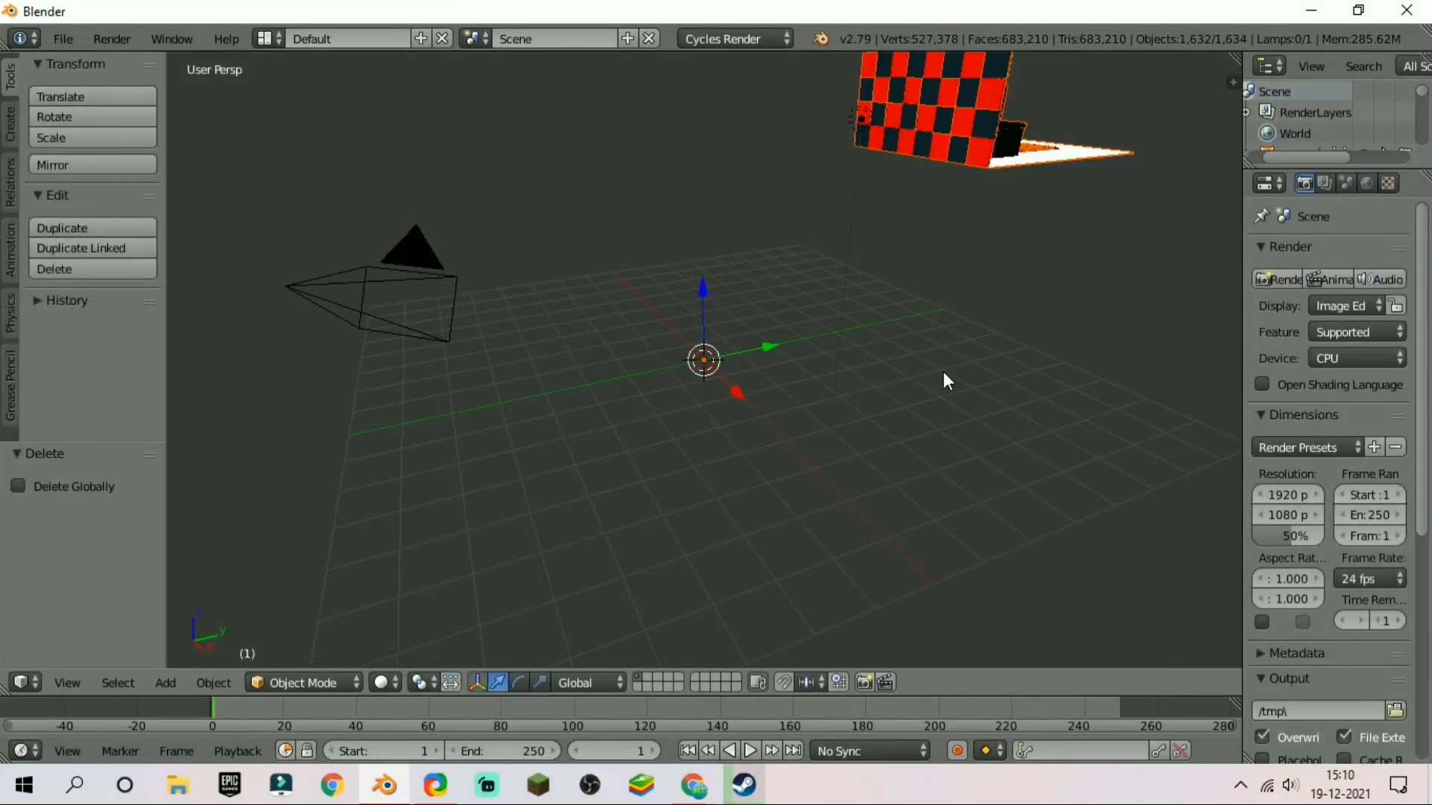
Walk through the imported gaming room to examine the desk, avatar, couch, rug and wall panels.
key(shift+f)
key(w)
key(w)
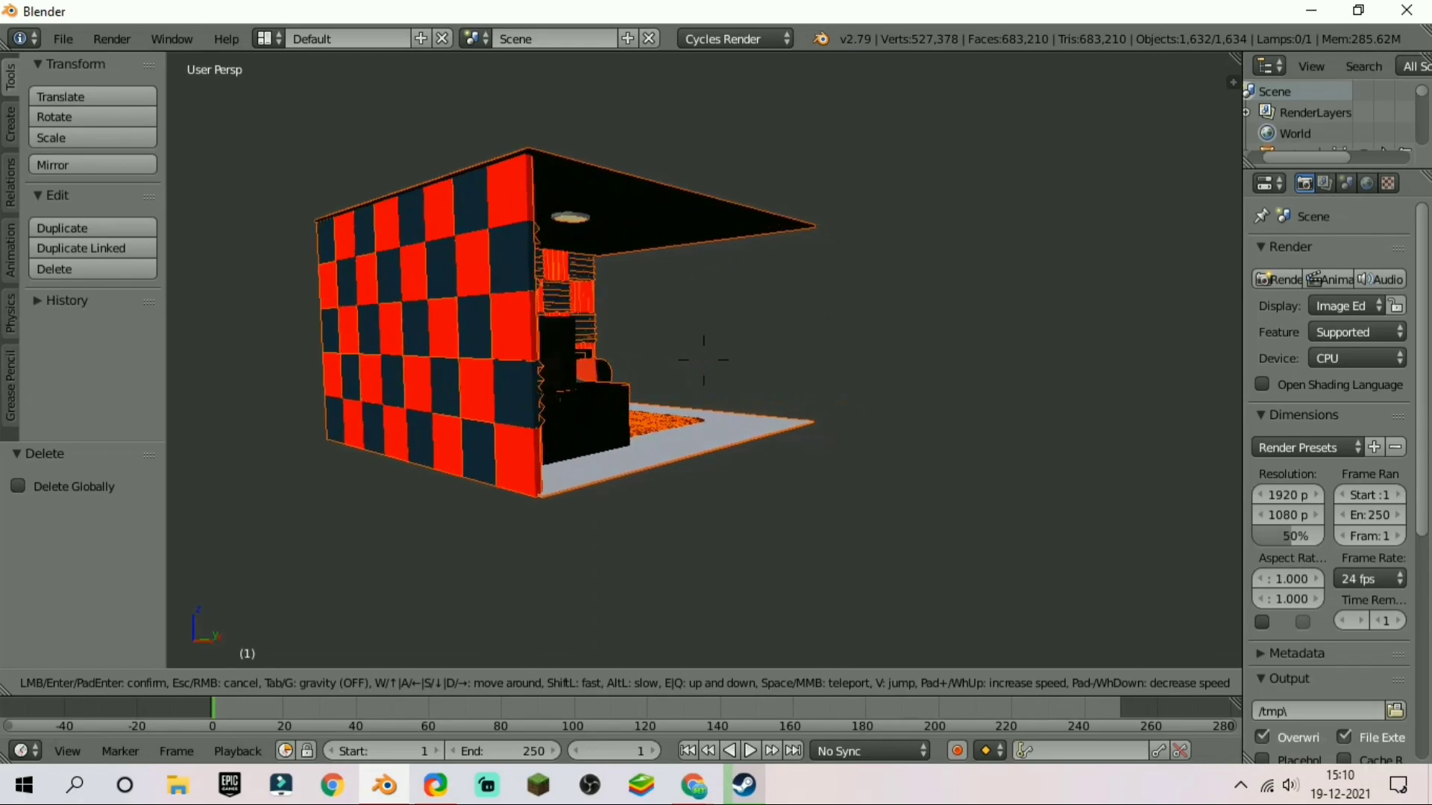
key(w)
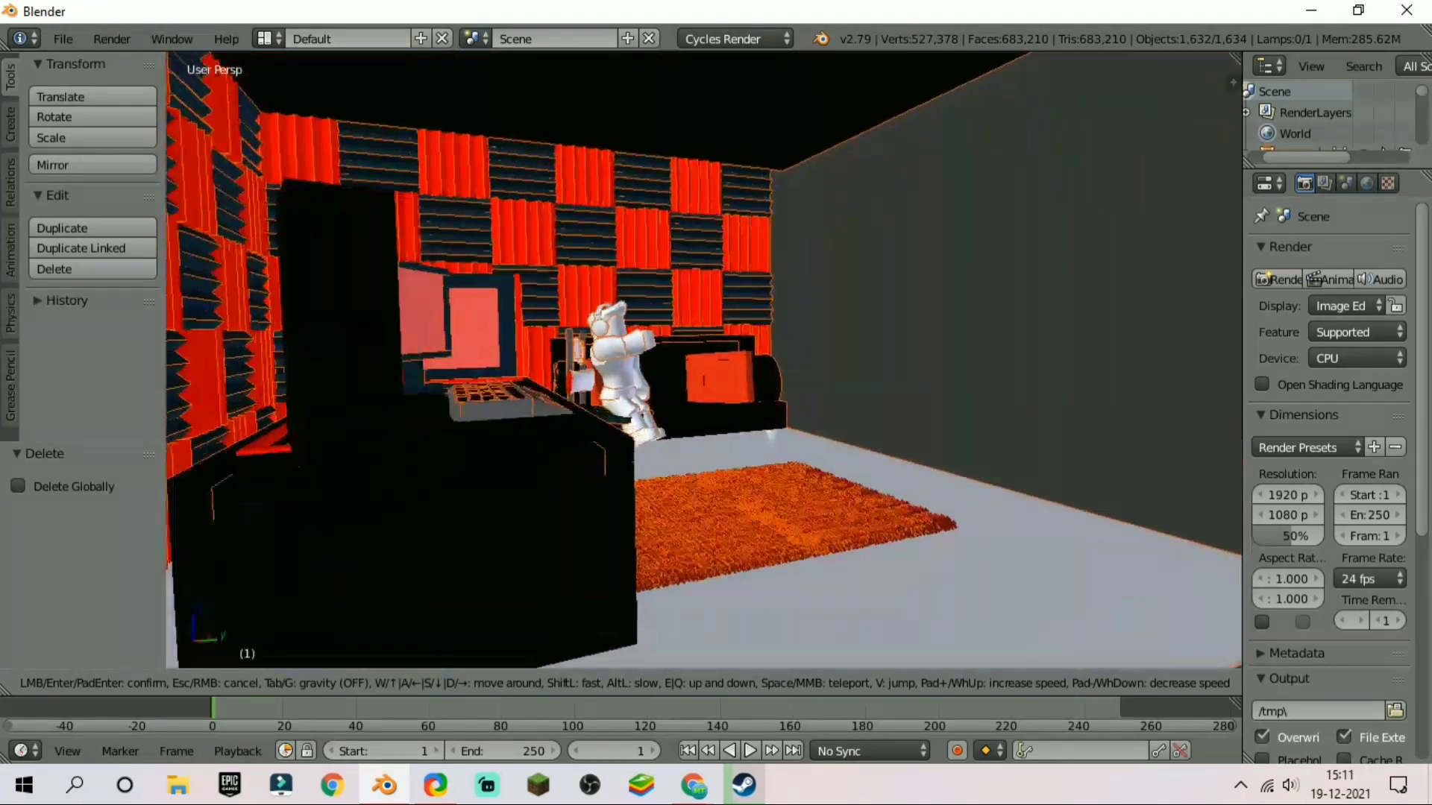
key(w)
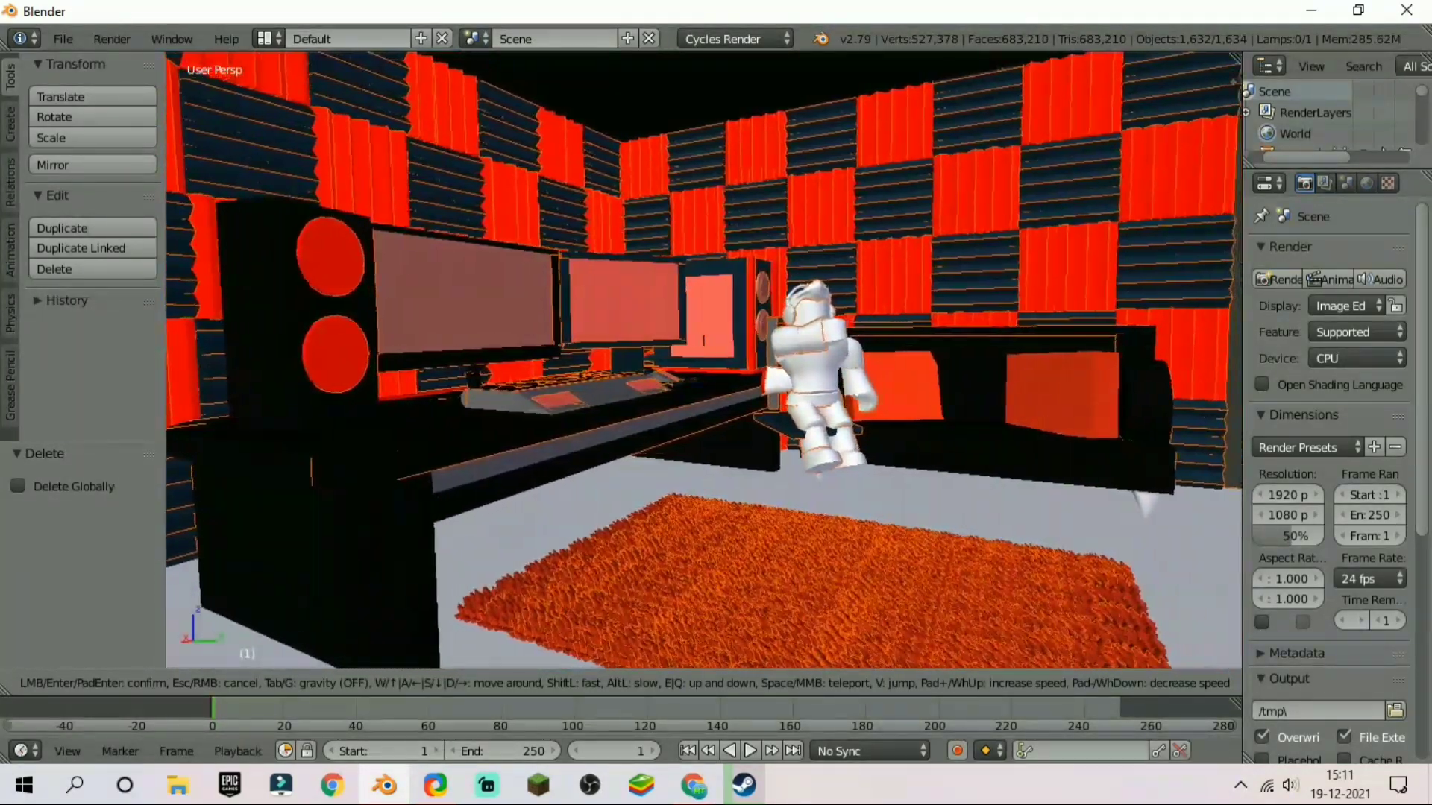
key(s)
key(w)
key(w)
key(s)
key(w)
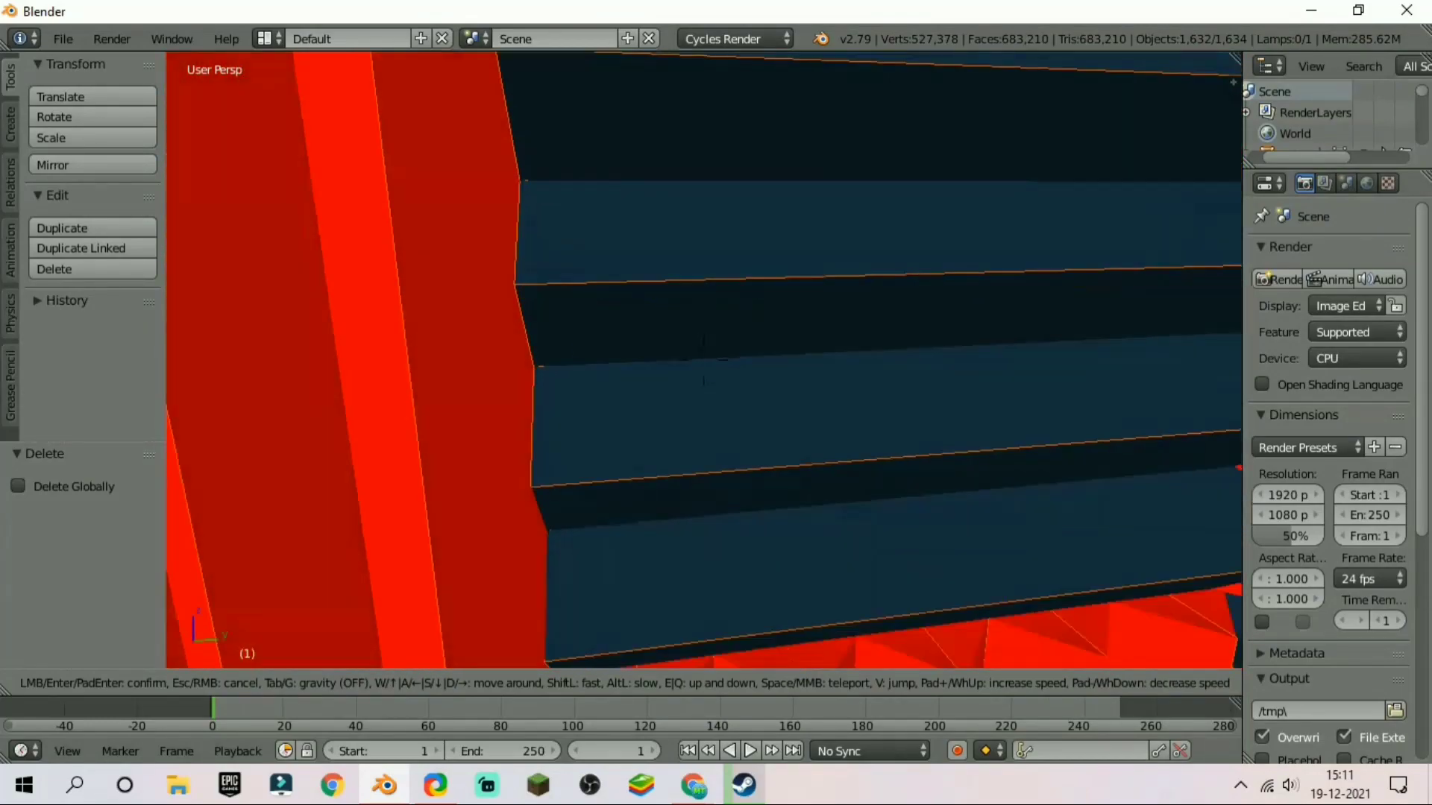
key(s)
key(w)
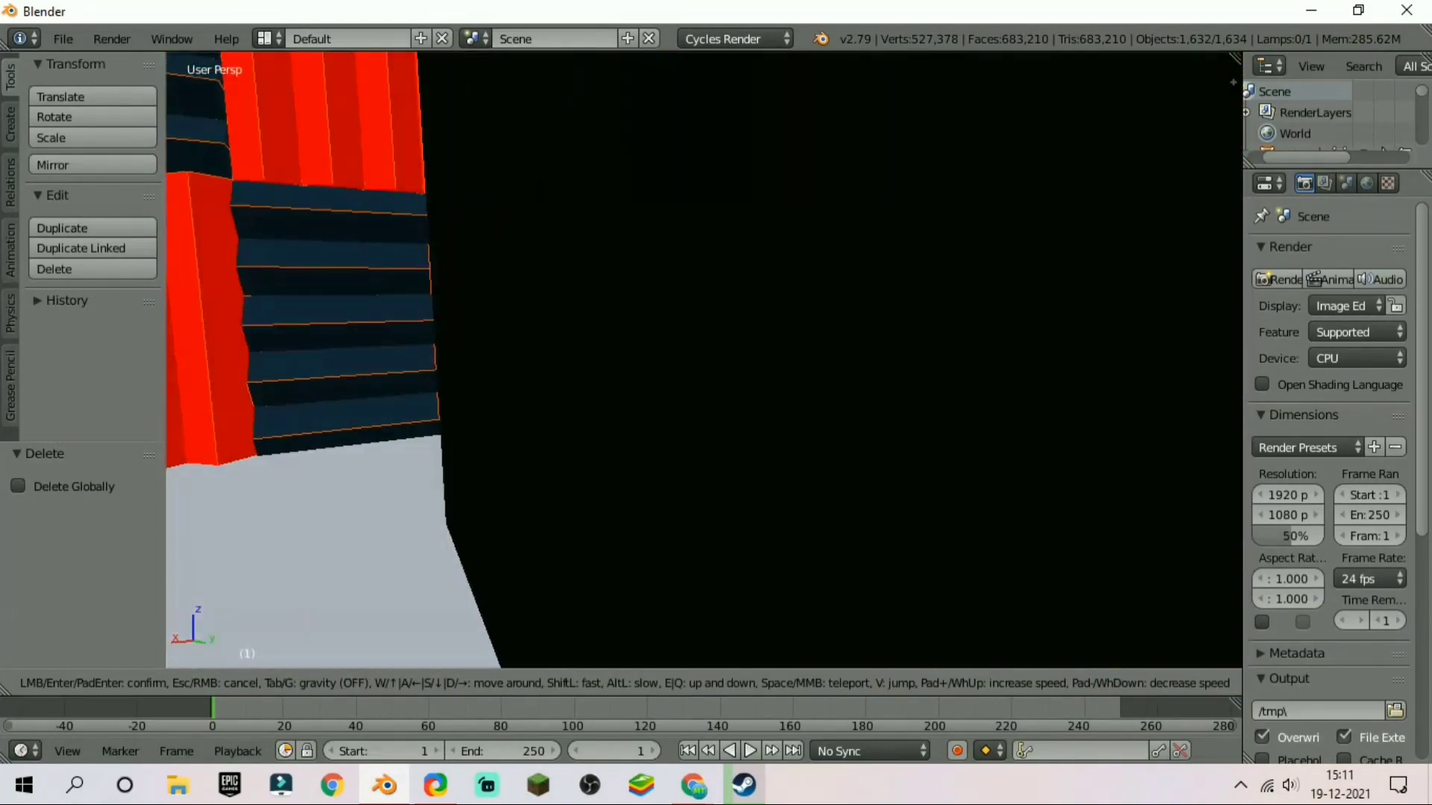
key(w)
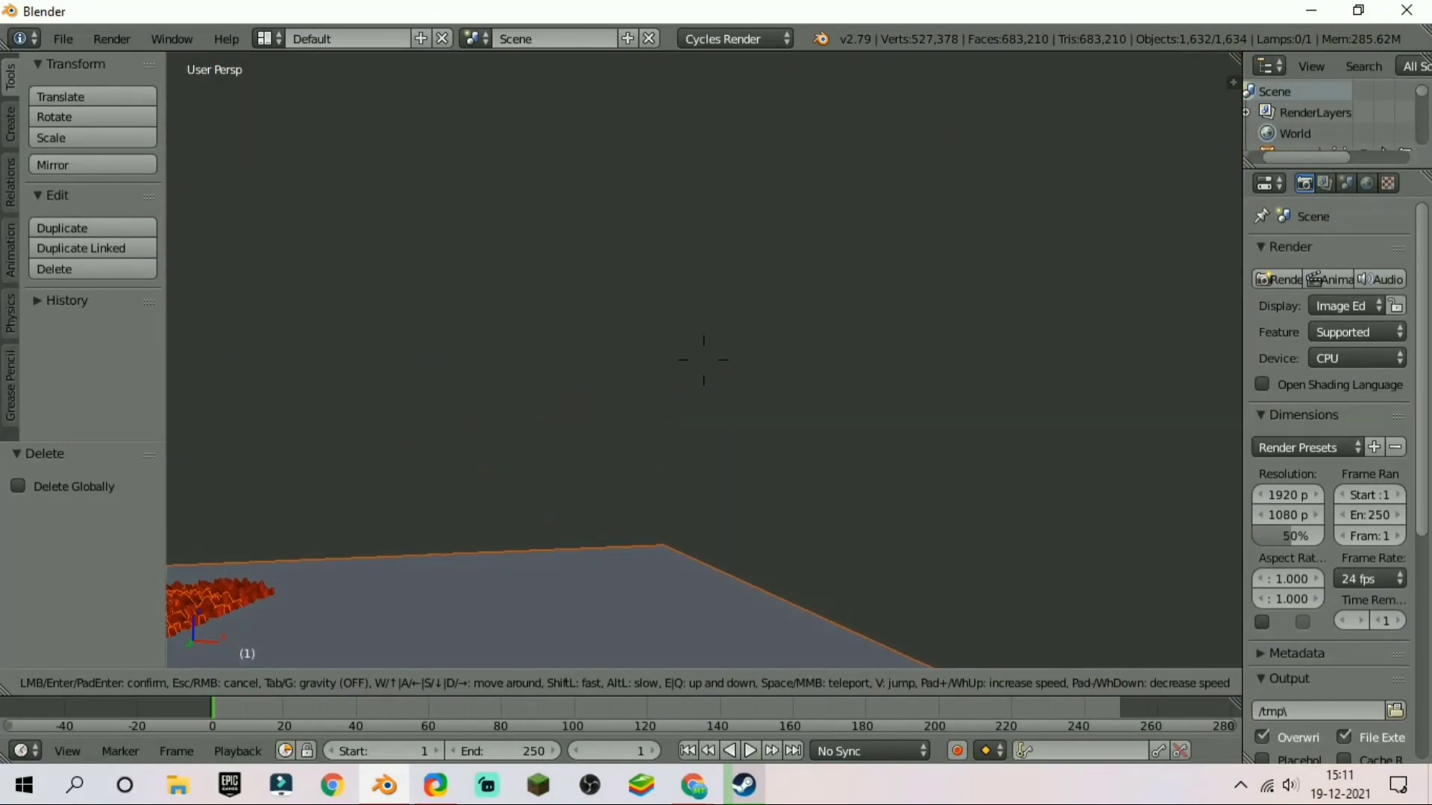
key(s)
key(d)
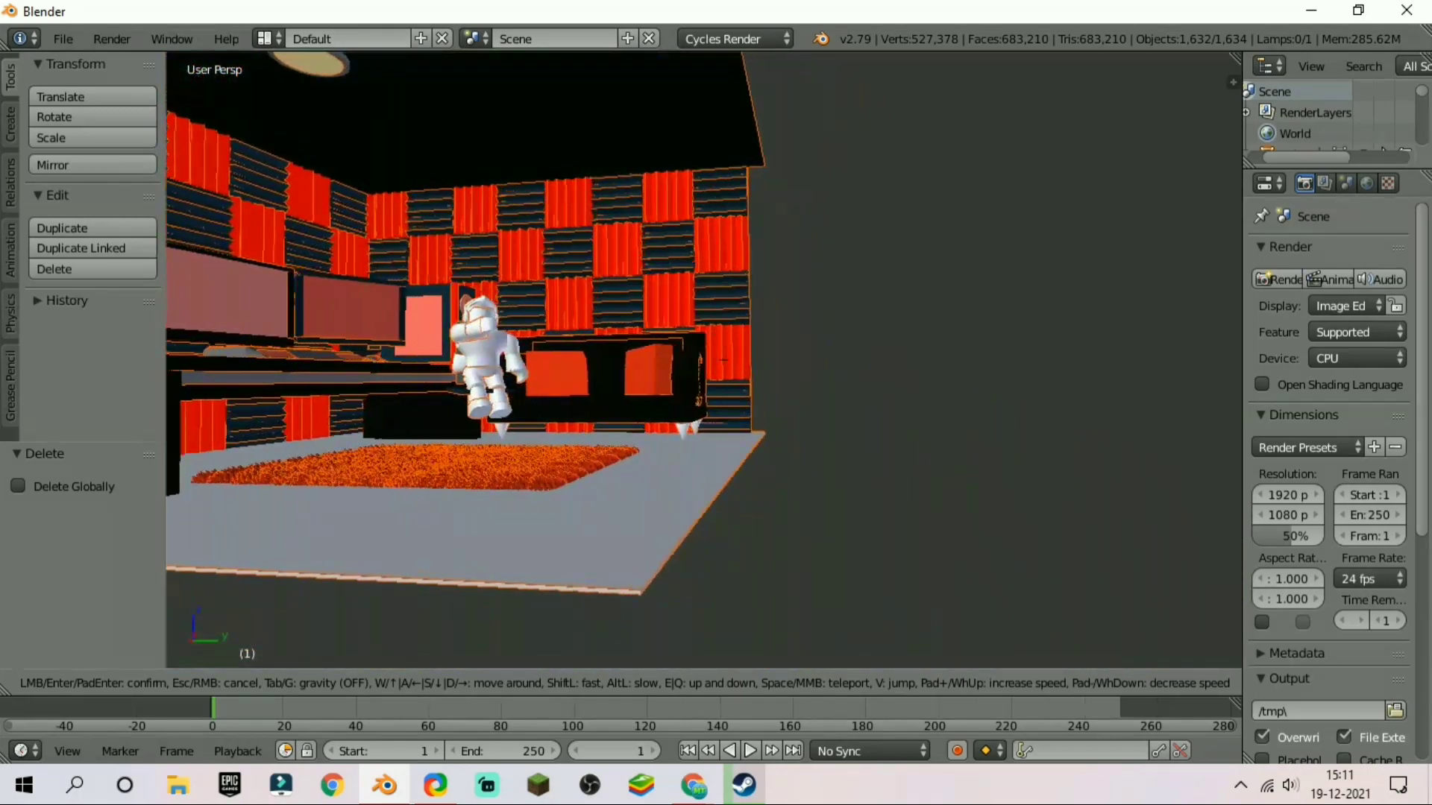
key(w)
key(d)
key(w)
key(d)
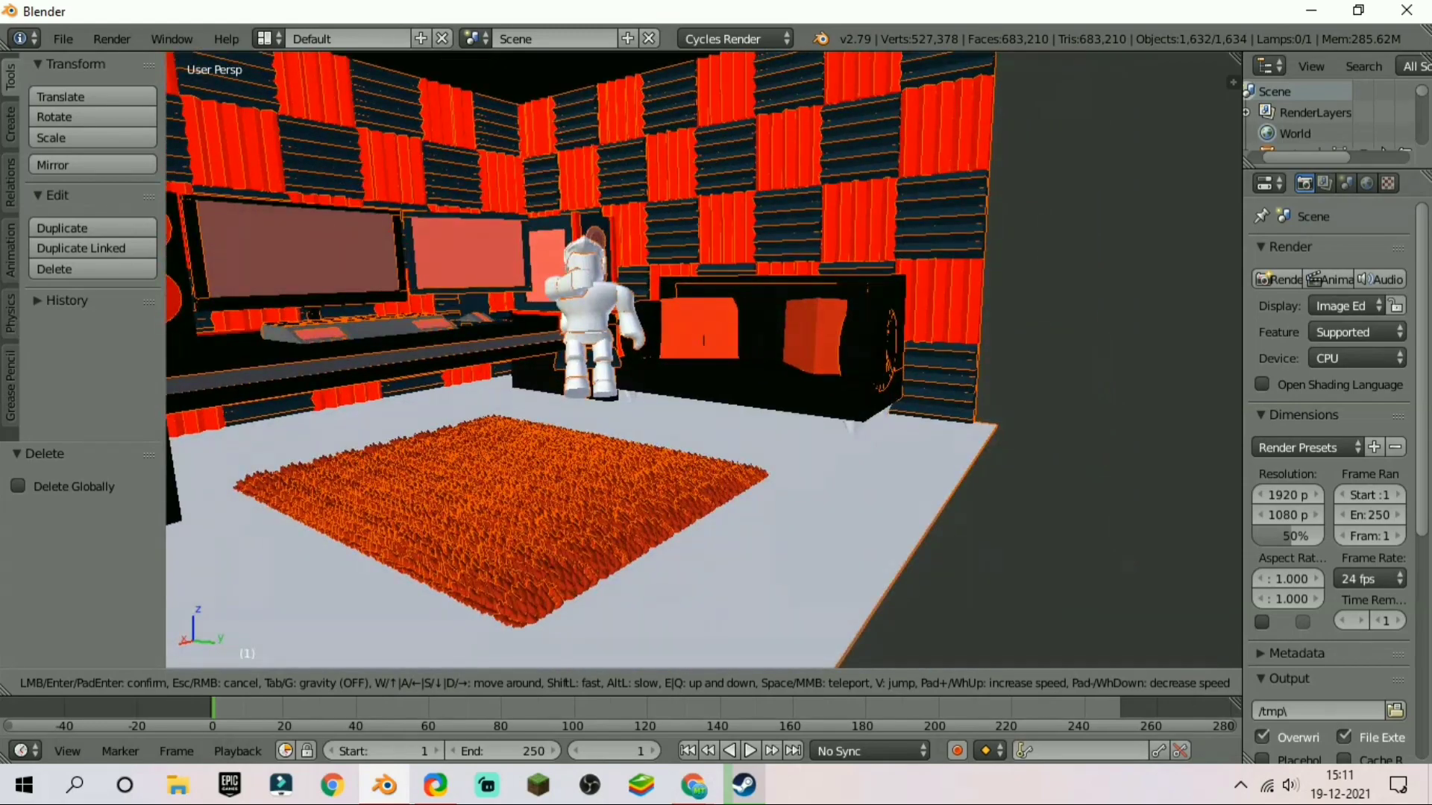
key(a)
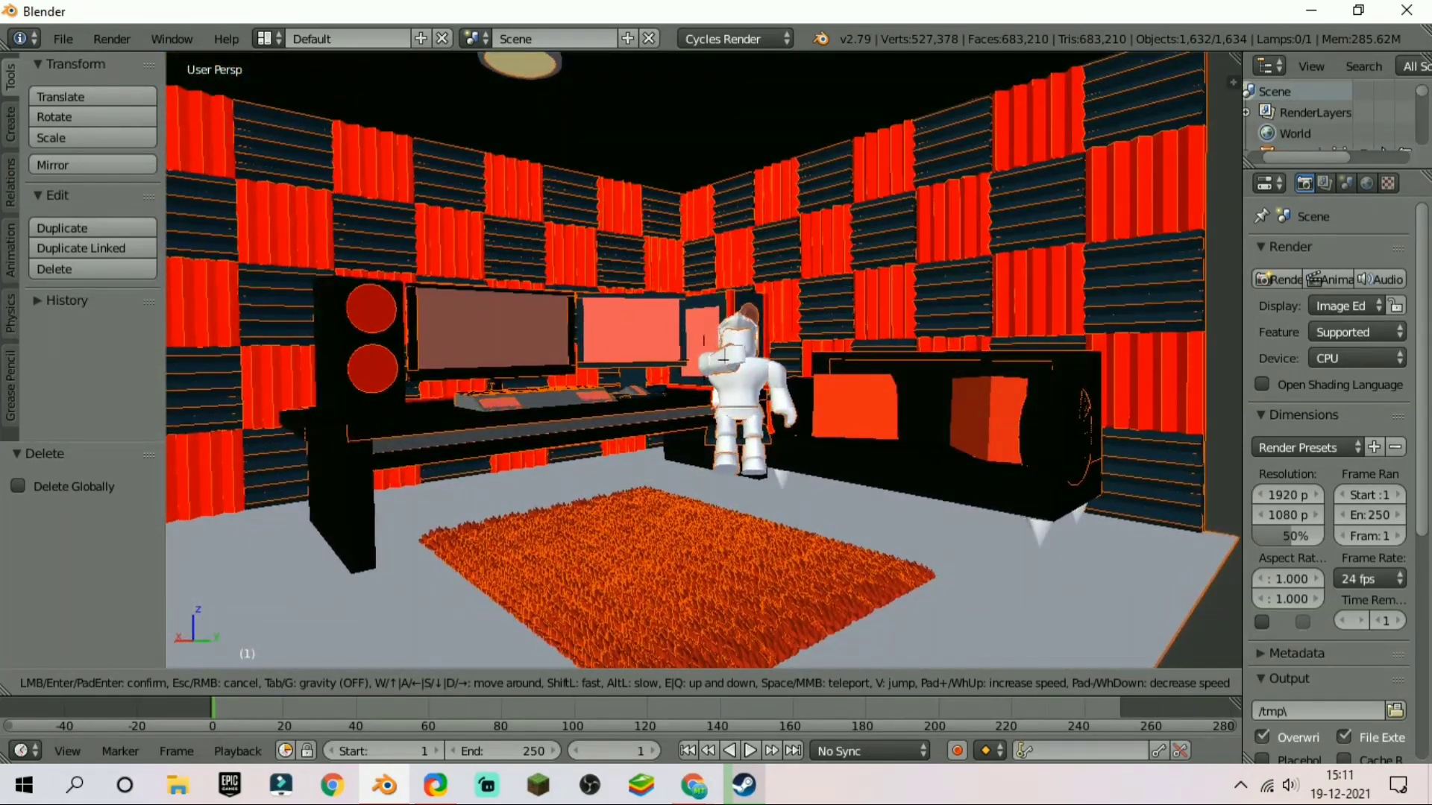
click(703, 359)
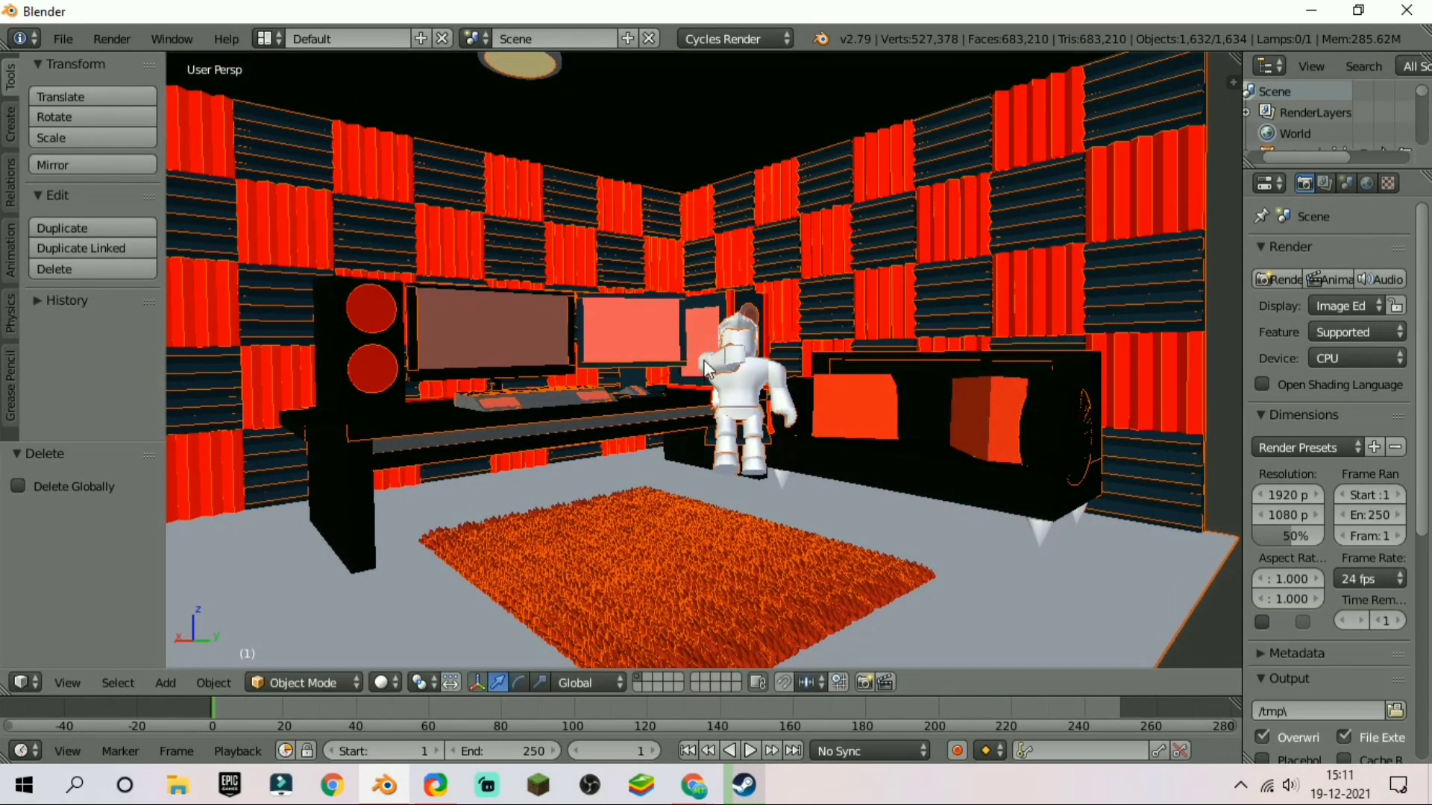
Switch to the camera view and move the imported room by about X -1.093, Y -1.342, Z -0.252.
key(KP_0)
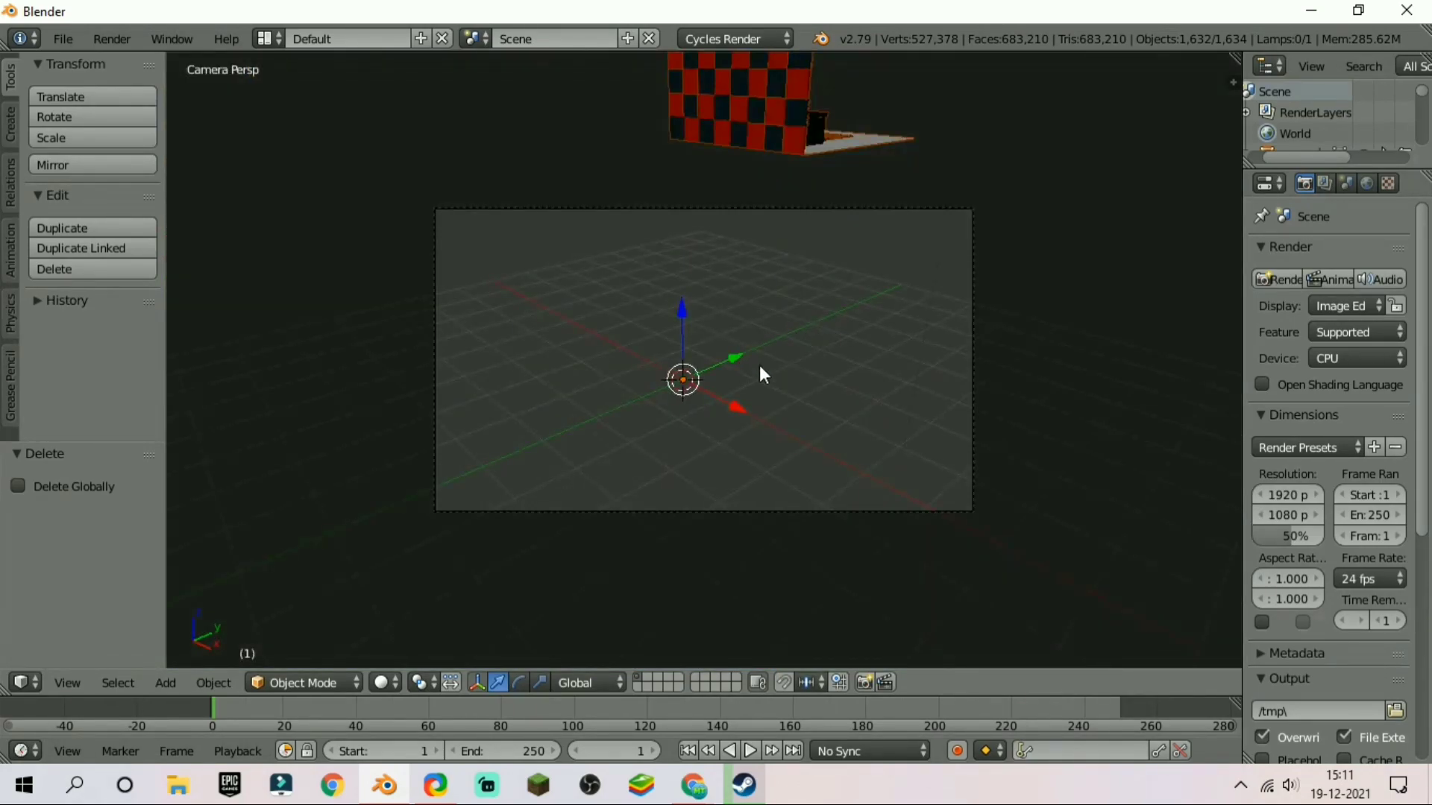
key(g)
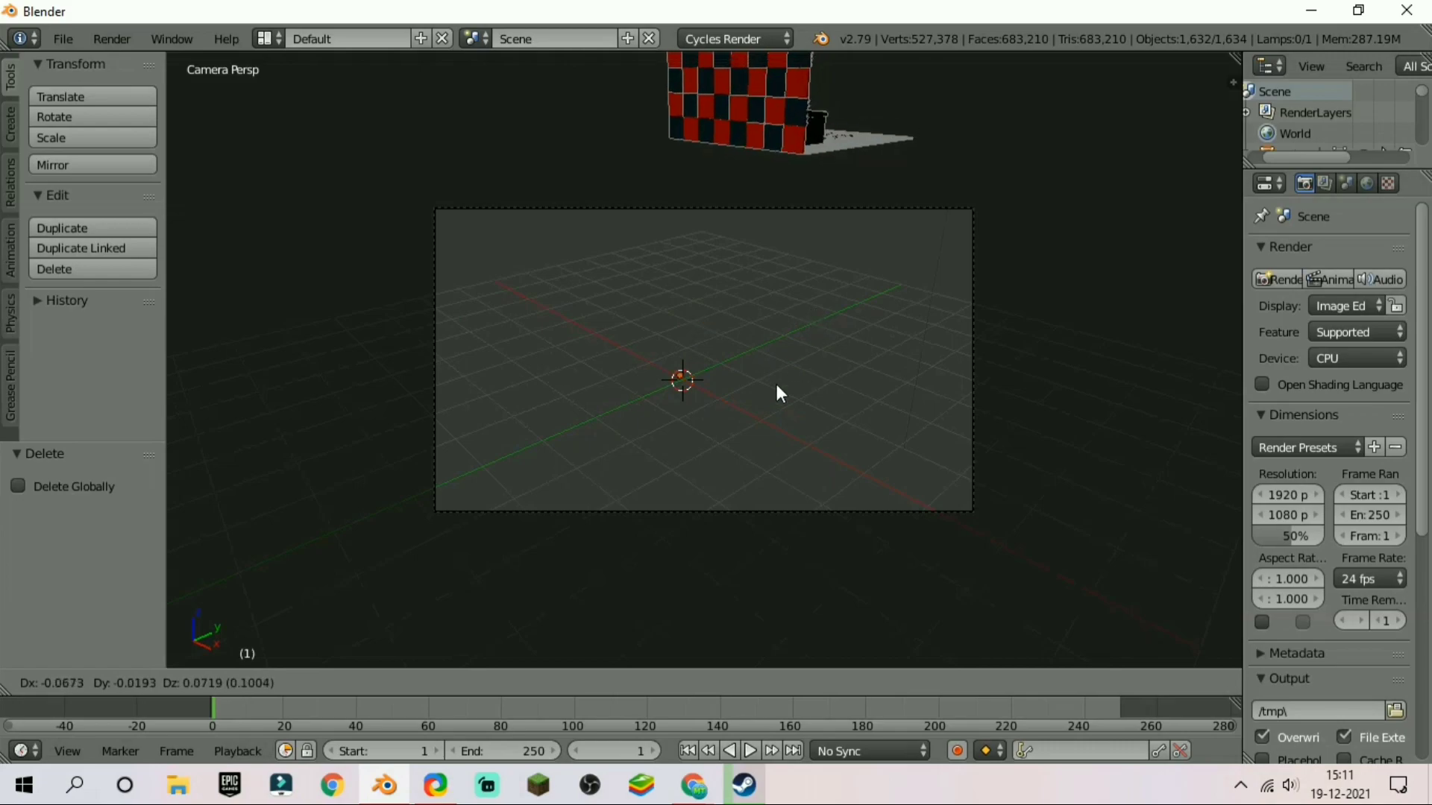
click(701, 386)
Walk the camera into the open side of the room so it frames the avatar, monitors and couch.
key(shift+f)
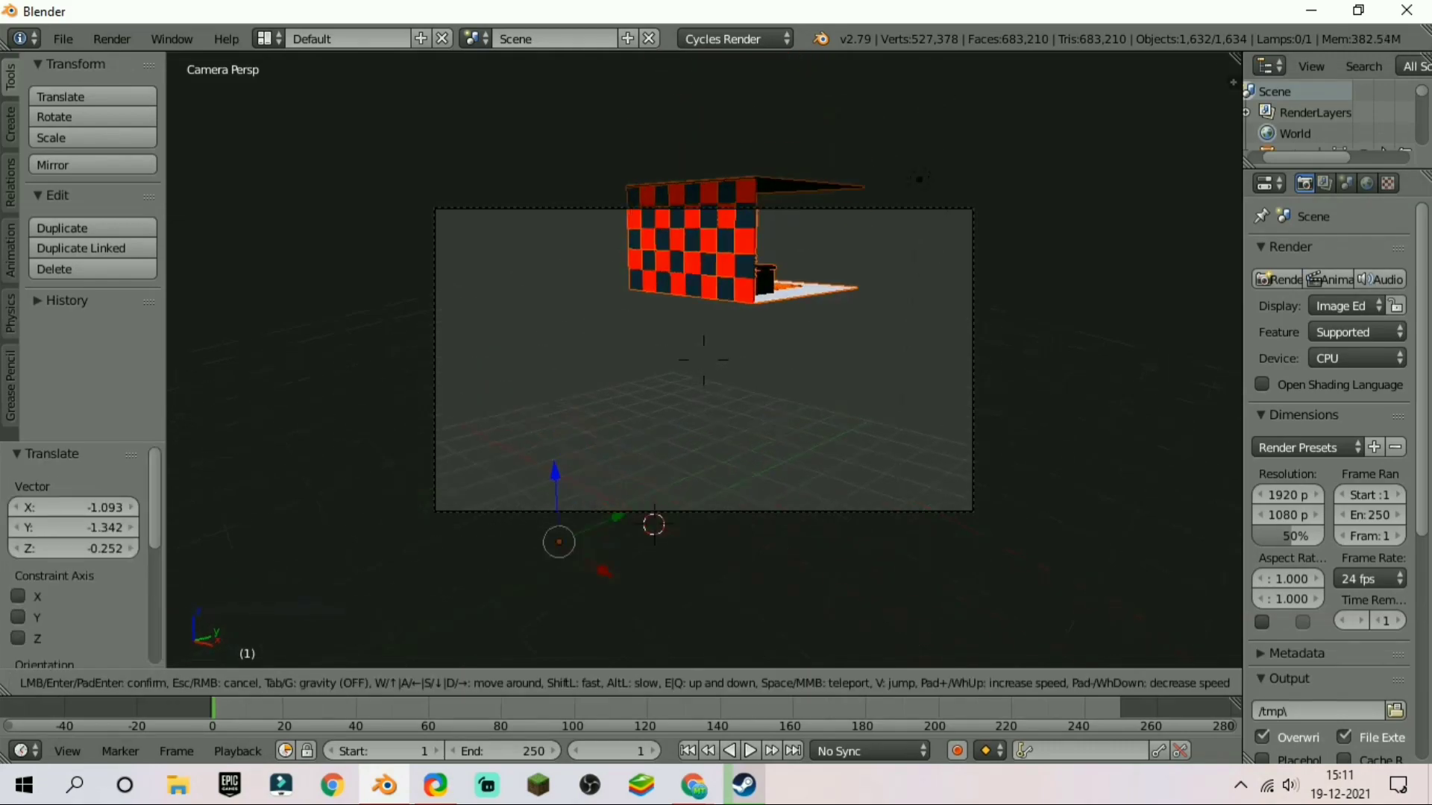
key(w)
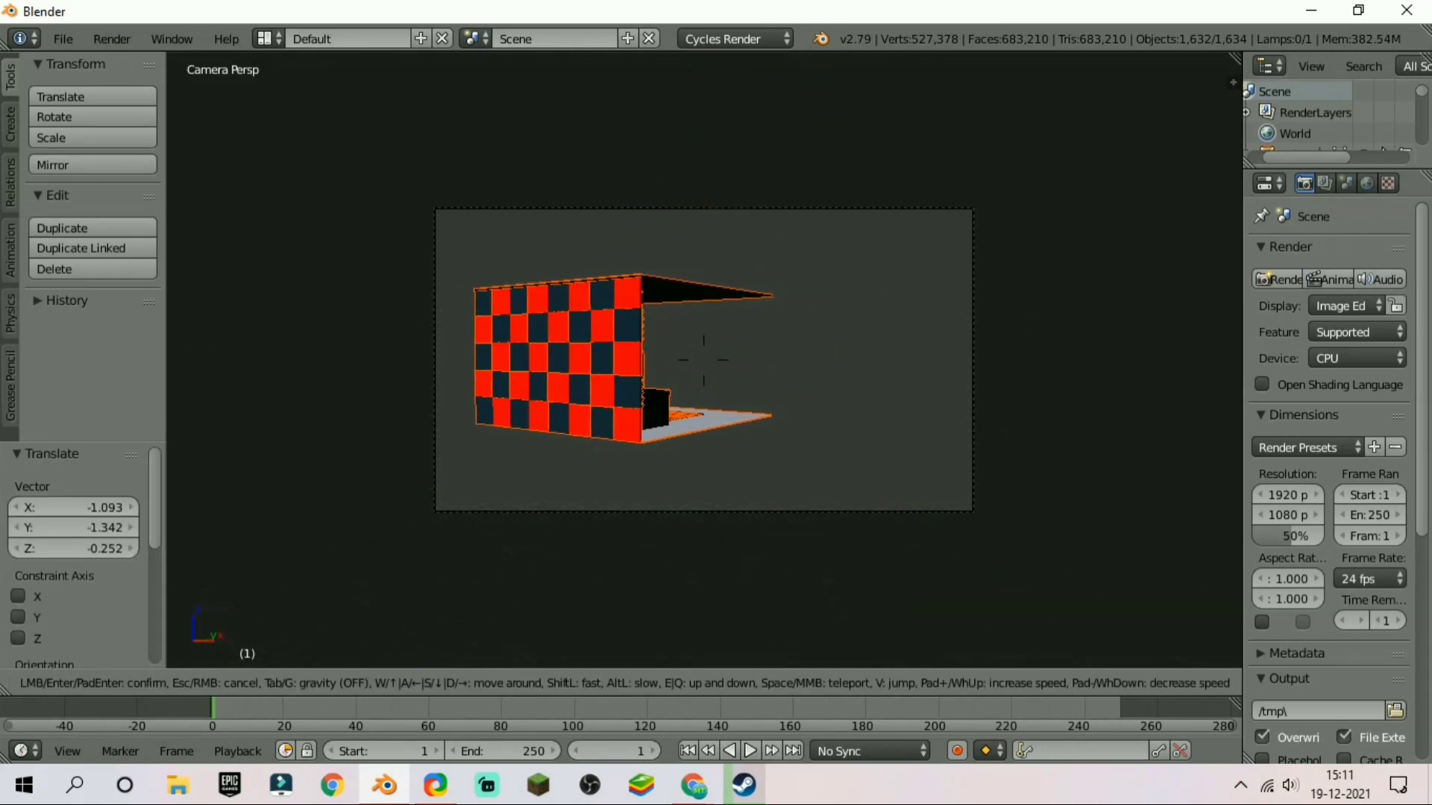
key(w)
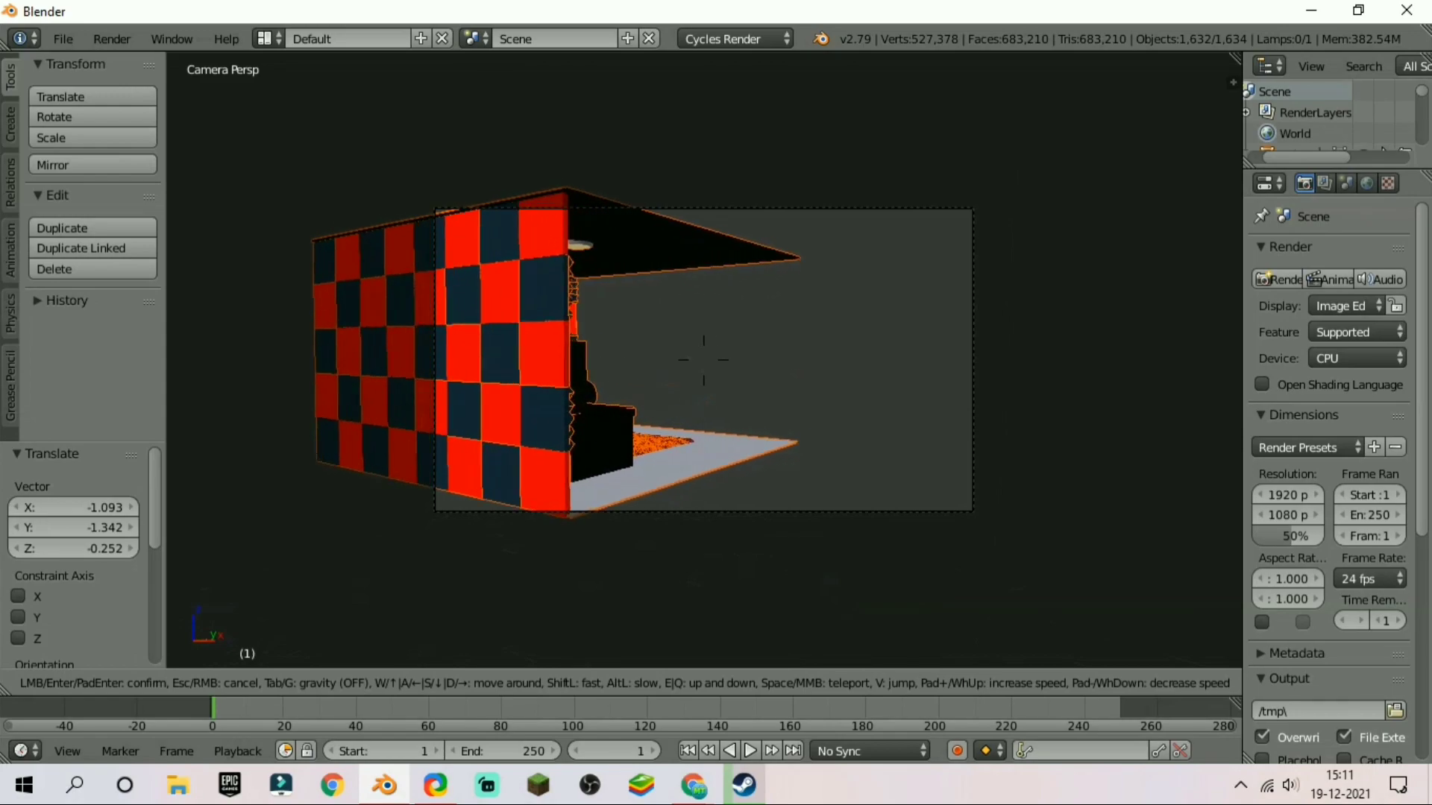
key(w)
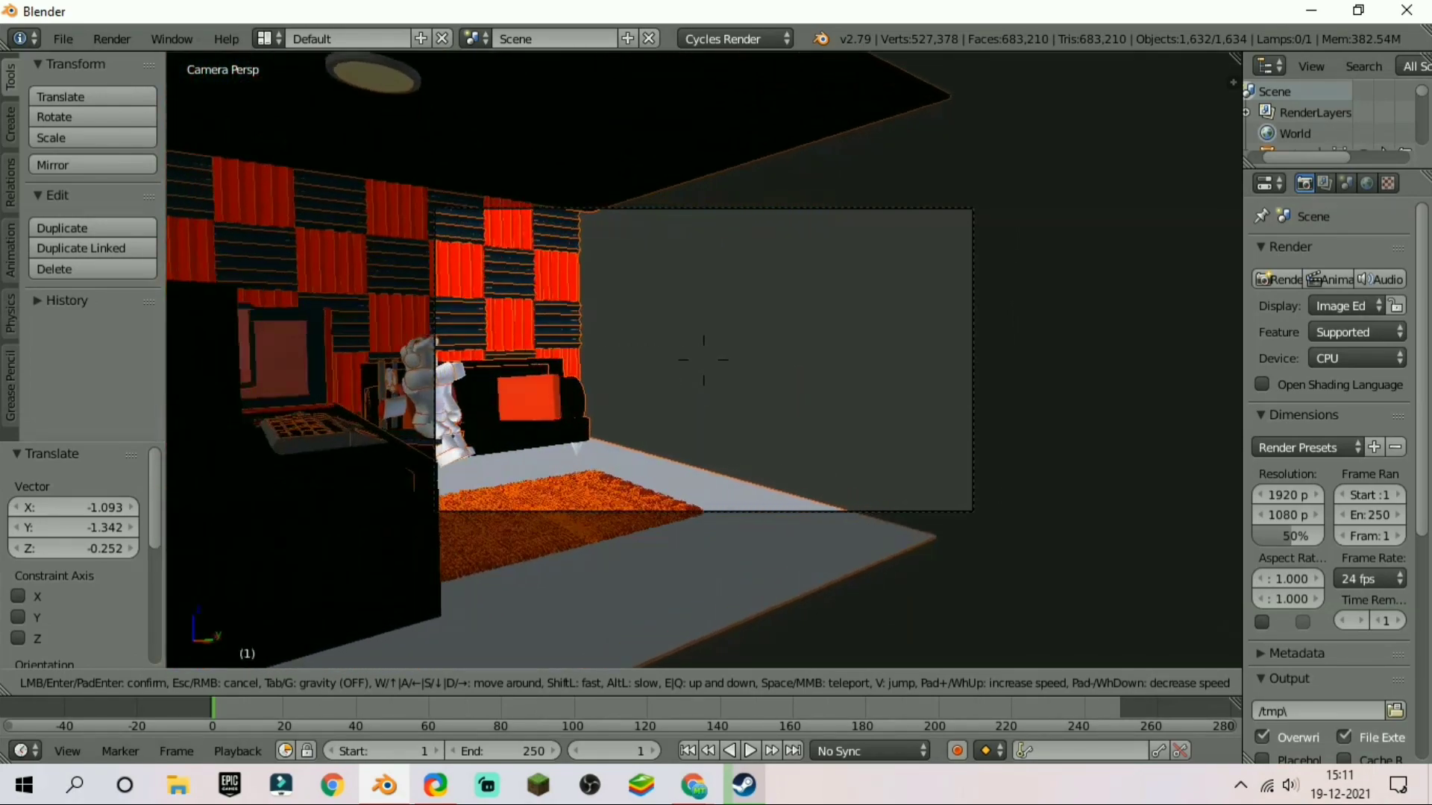
key(s)
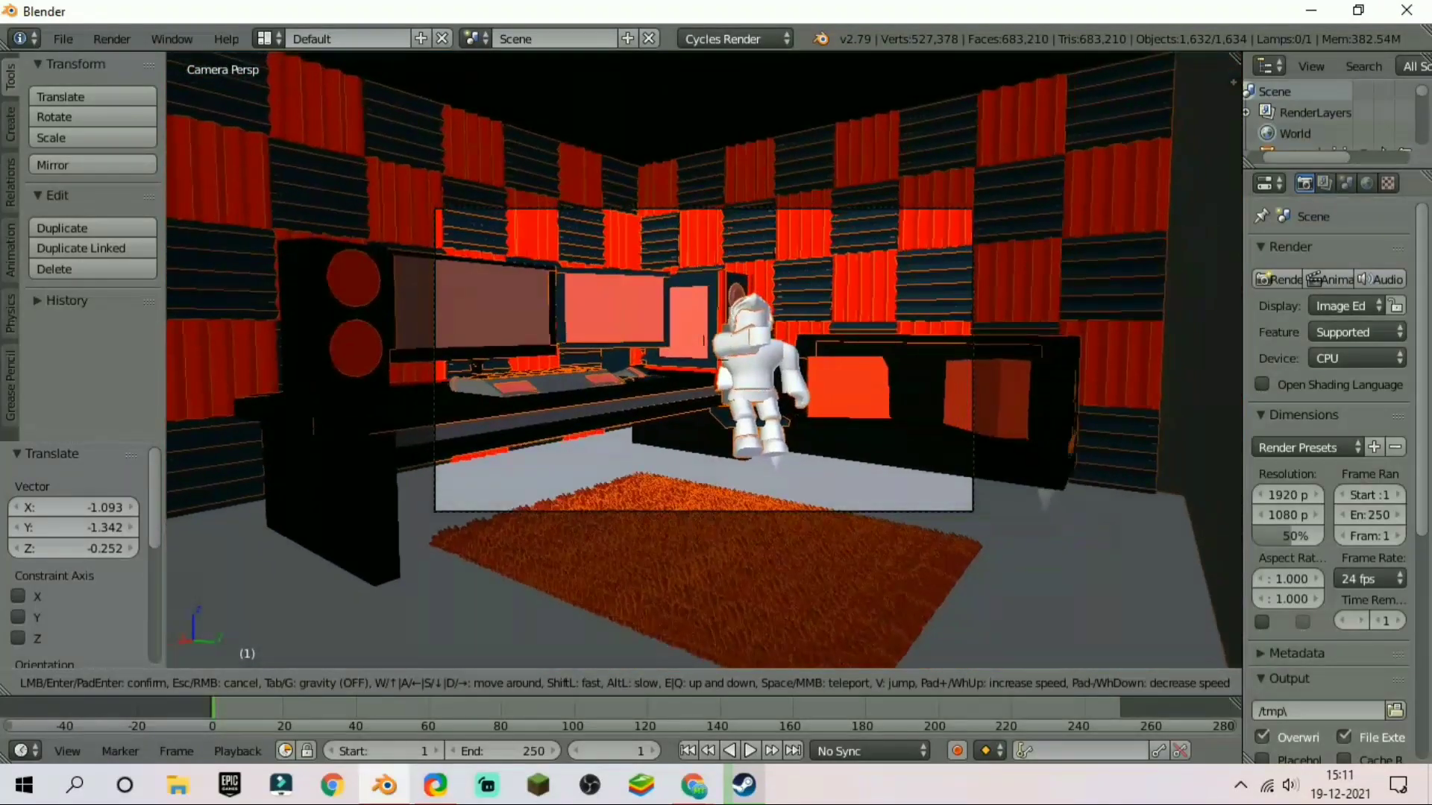
key(Return)
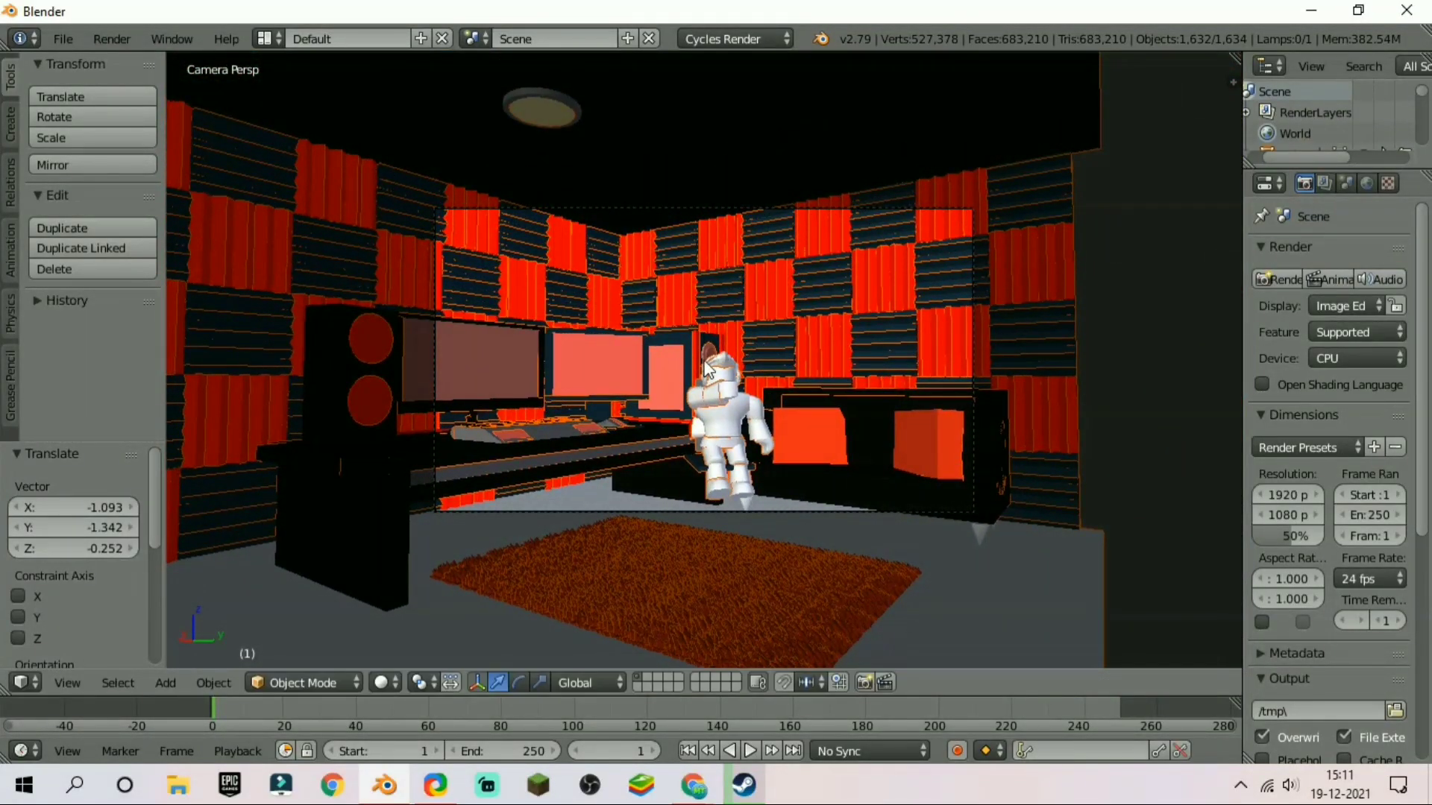
Set the Cycles render device to GPU Compute and the frame rate to 60 fps.
click(1345, 360)
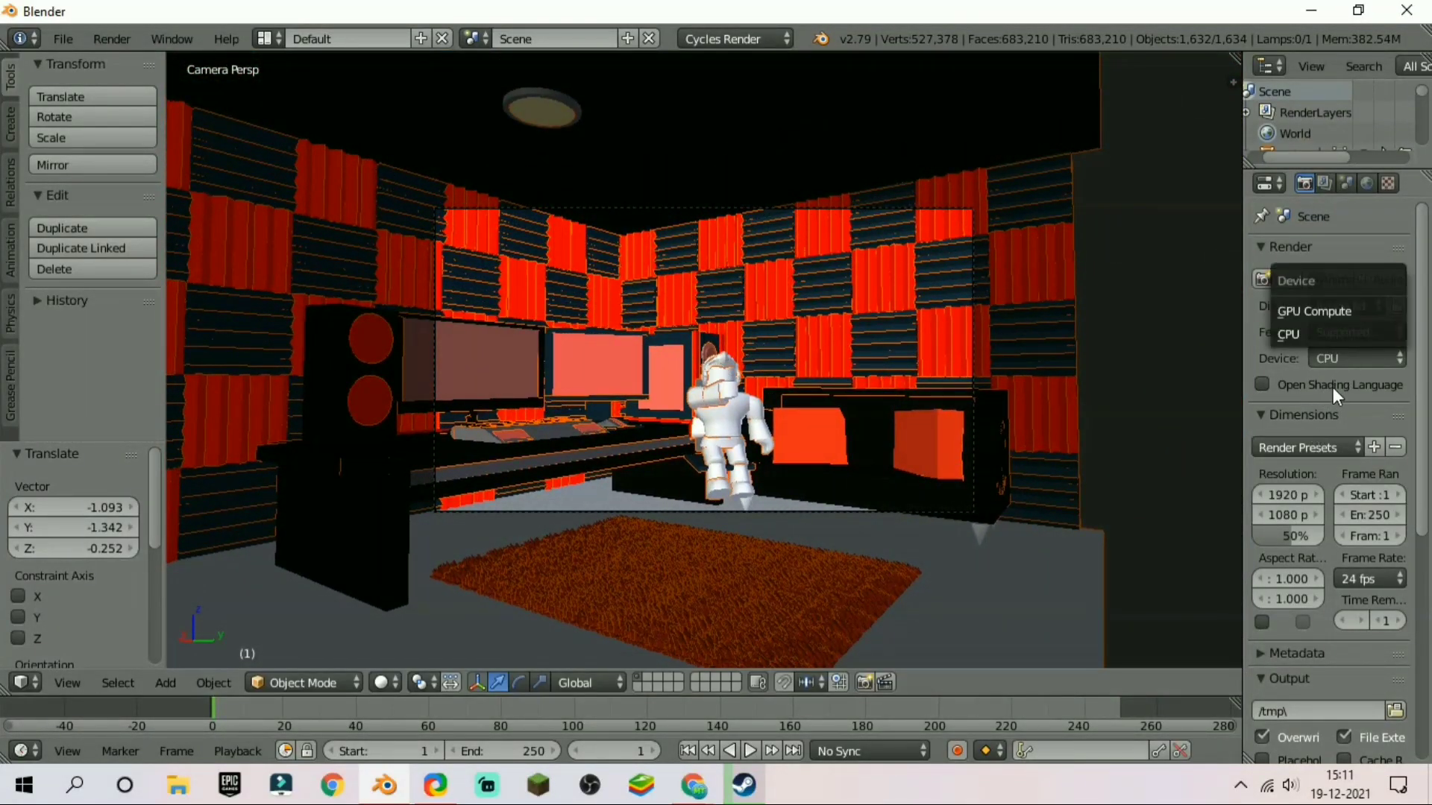
click(1345, 312)
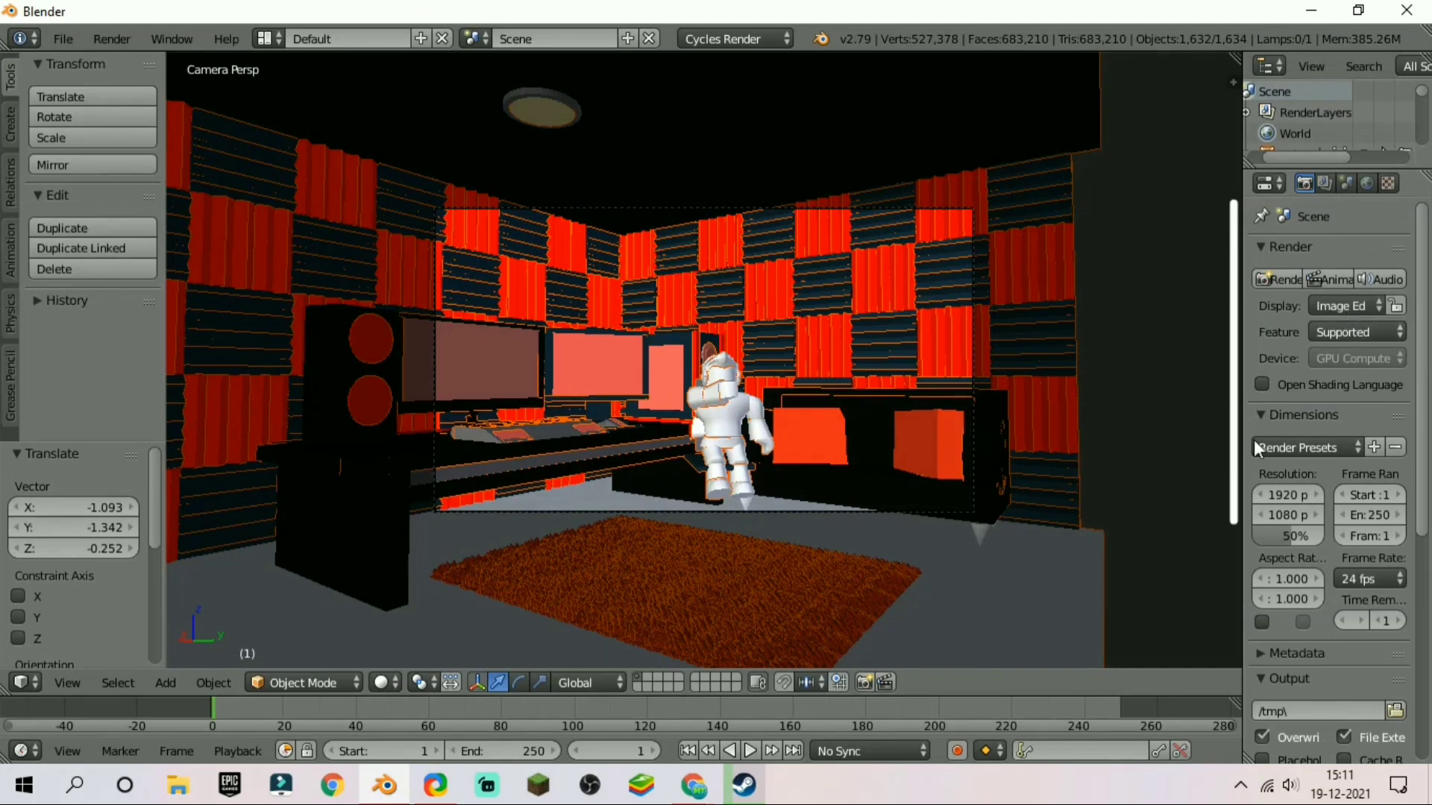
click(1351, 577)
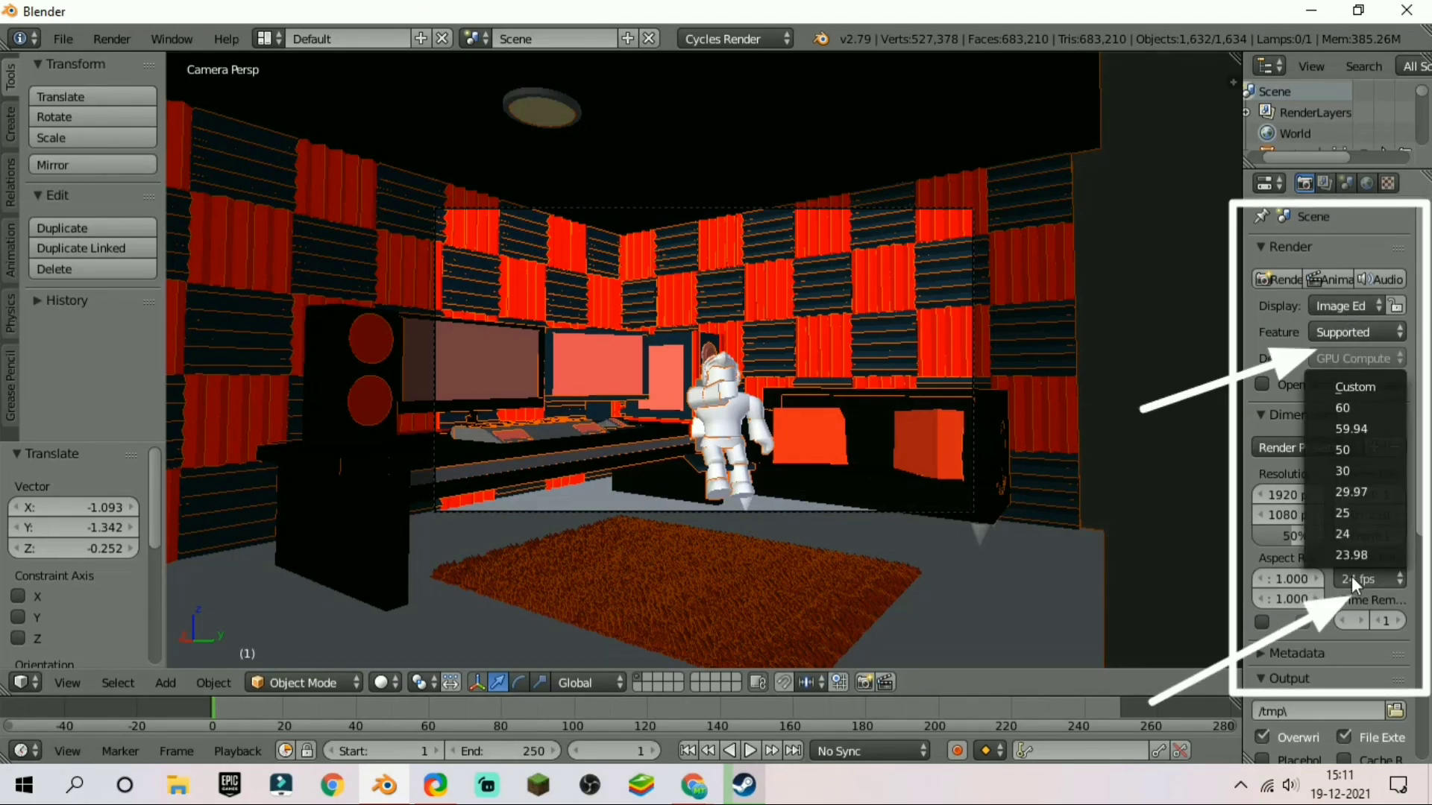
click(1357, 406)
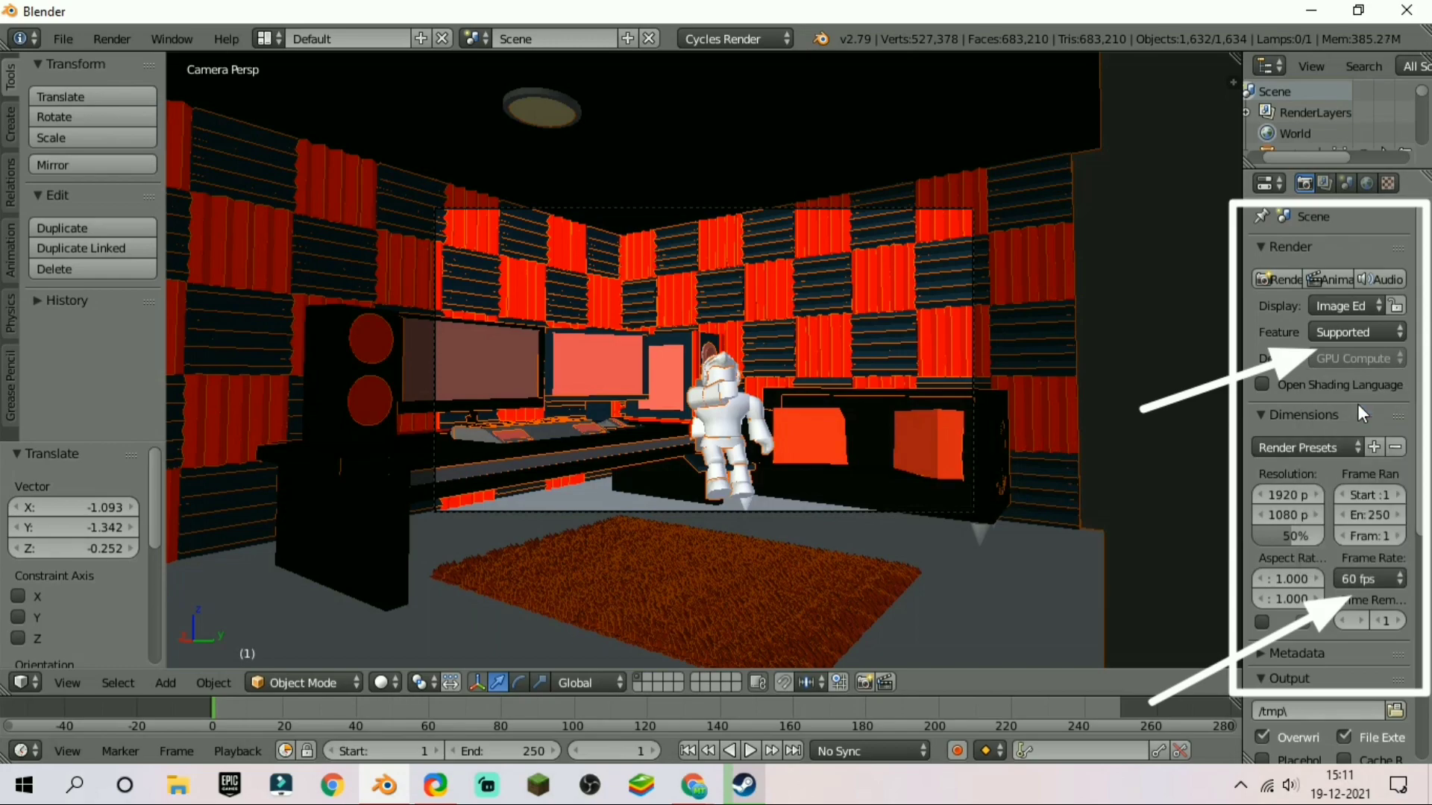
Try to move the avatar's hand piece away from its body.
right_click(762, 409)
key(g)
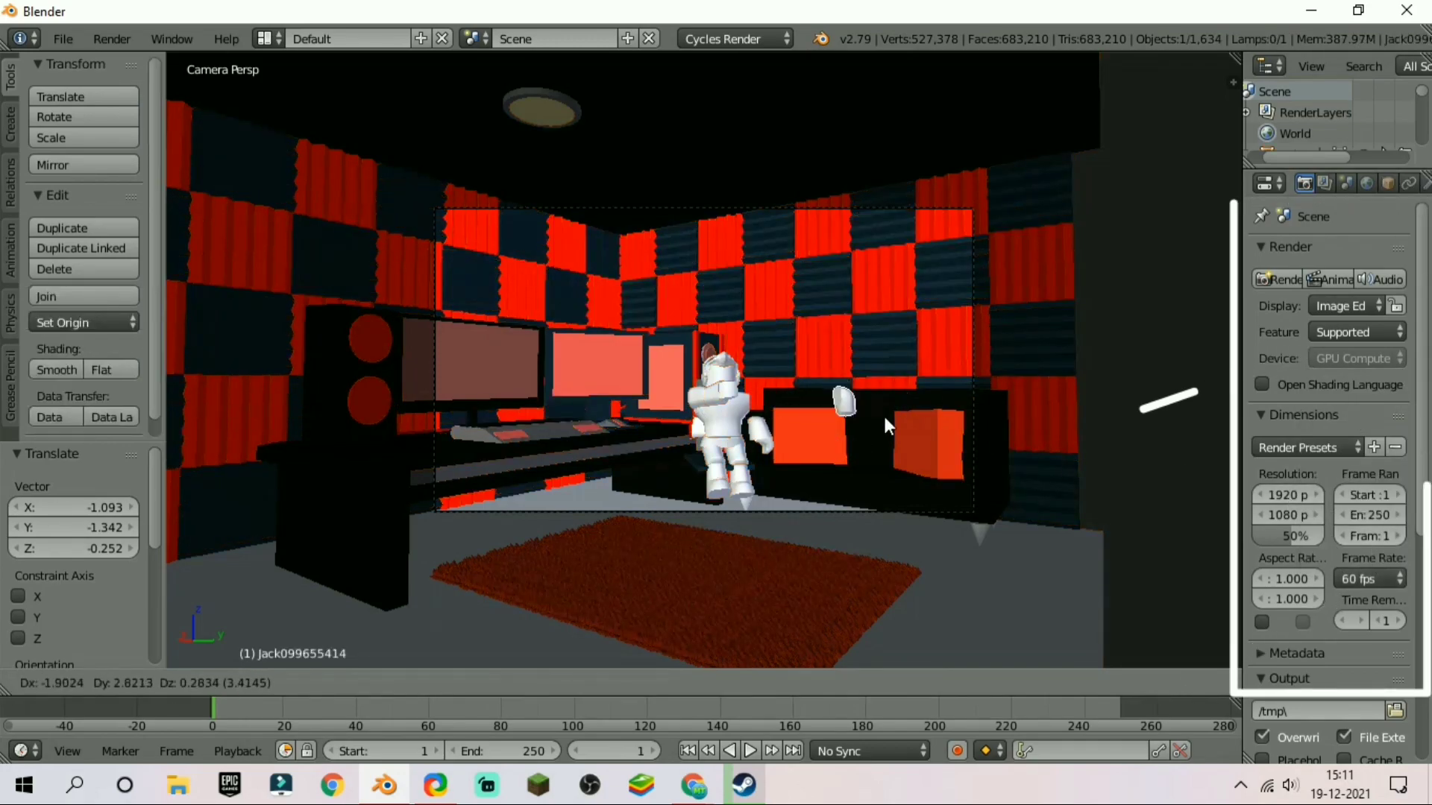
right_drag(883, 421, 883, 420)
key(Delete)
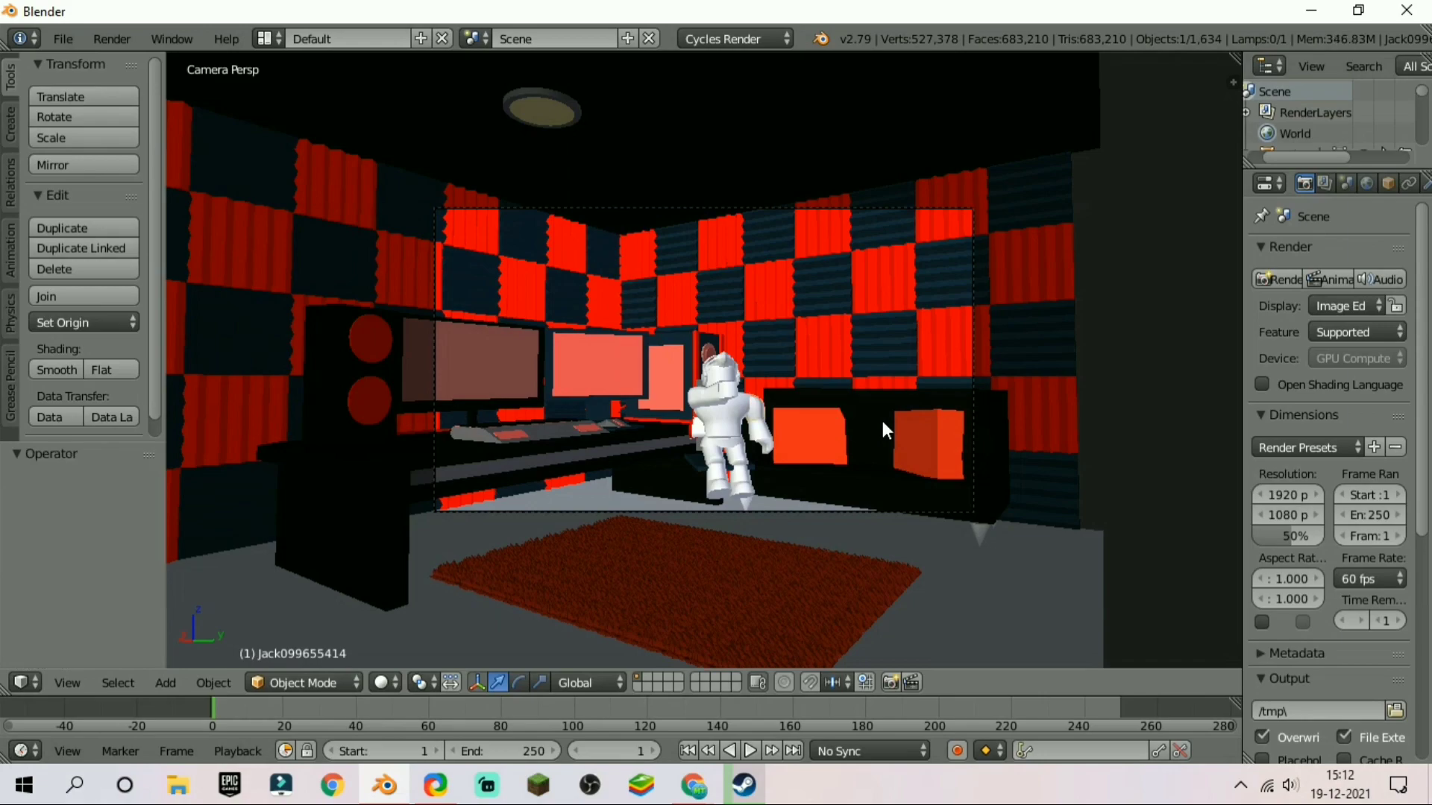
Walk the camera backwards and reframe the room so the speaker, desk, monitors, avatar and rug fit in the shot.
key(shift+f)
key(s)
key(w)
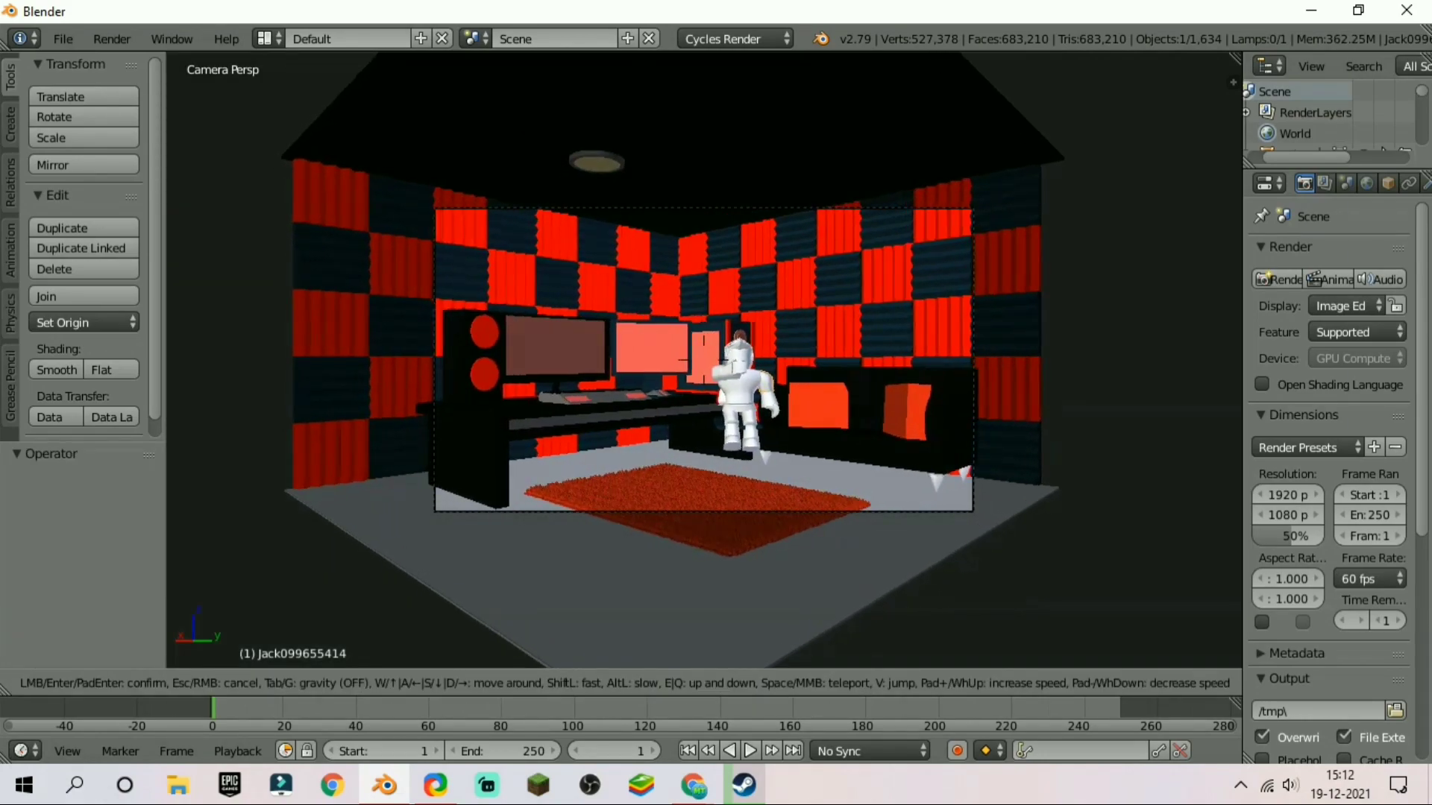
key(w)
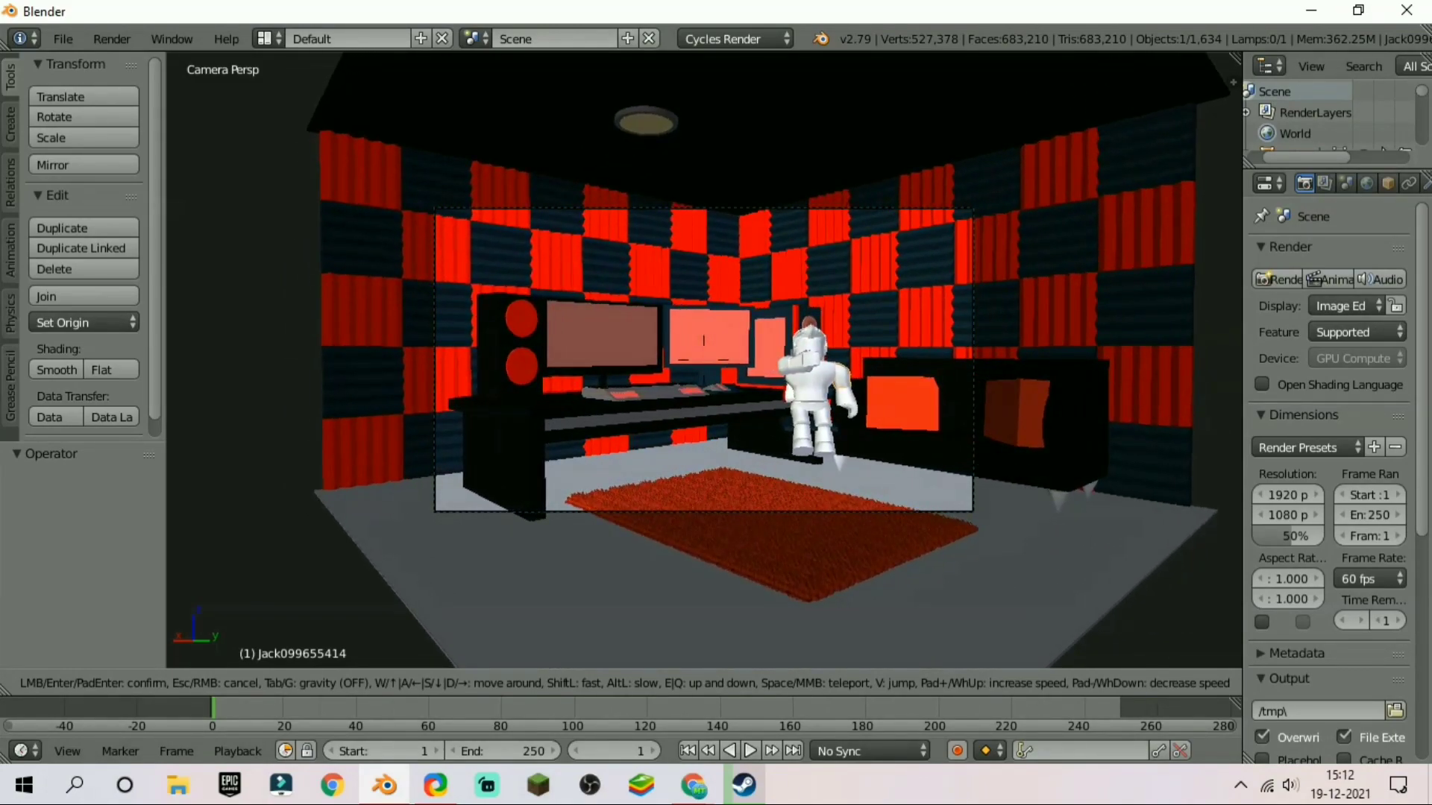
click(704, 360)
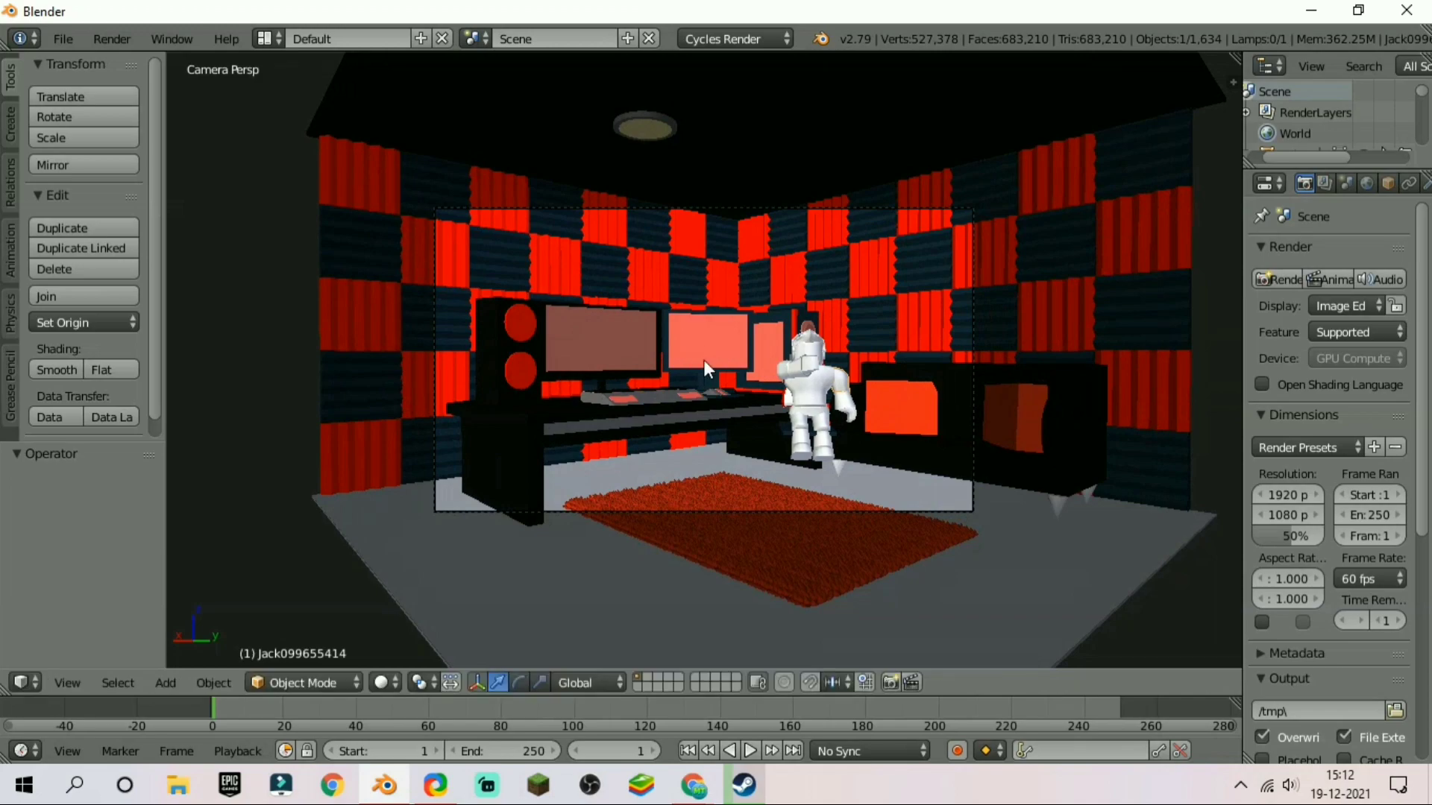
Preview the room lighting in Rendered viewport shading, and set the viewport to Material shading.
click(387, 680)
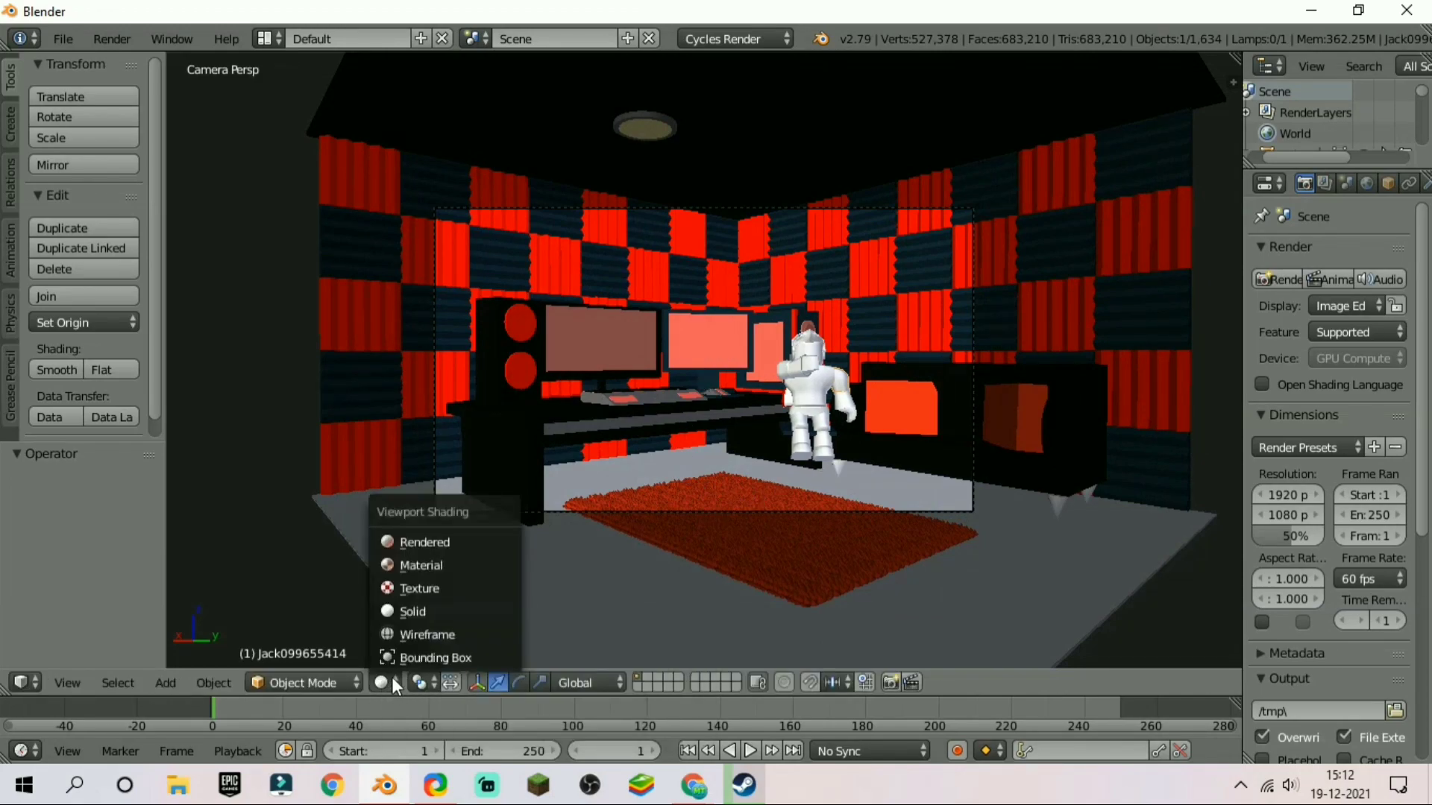
click(418, 545)
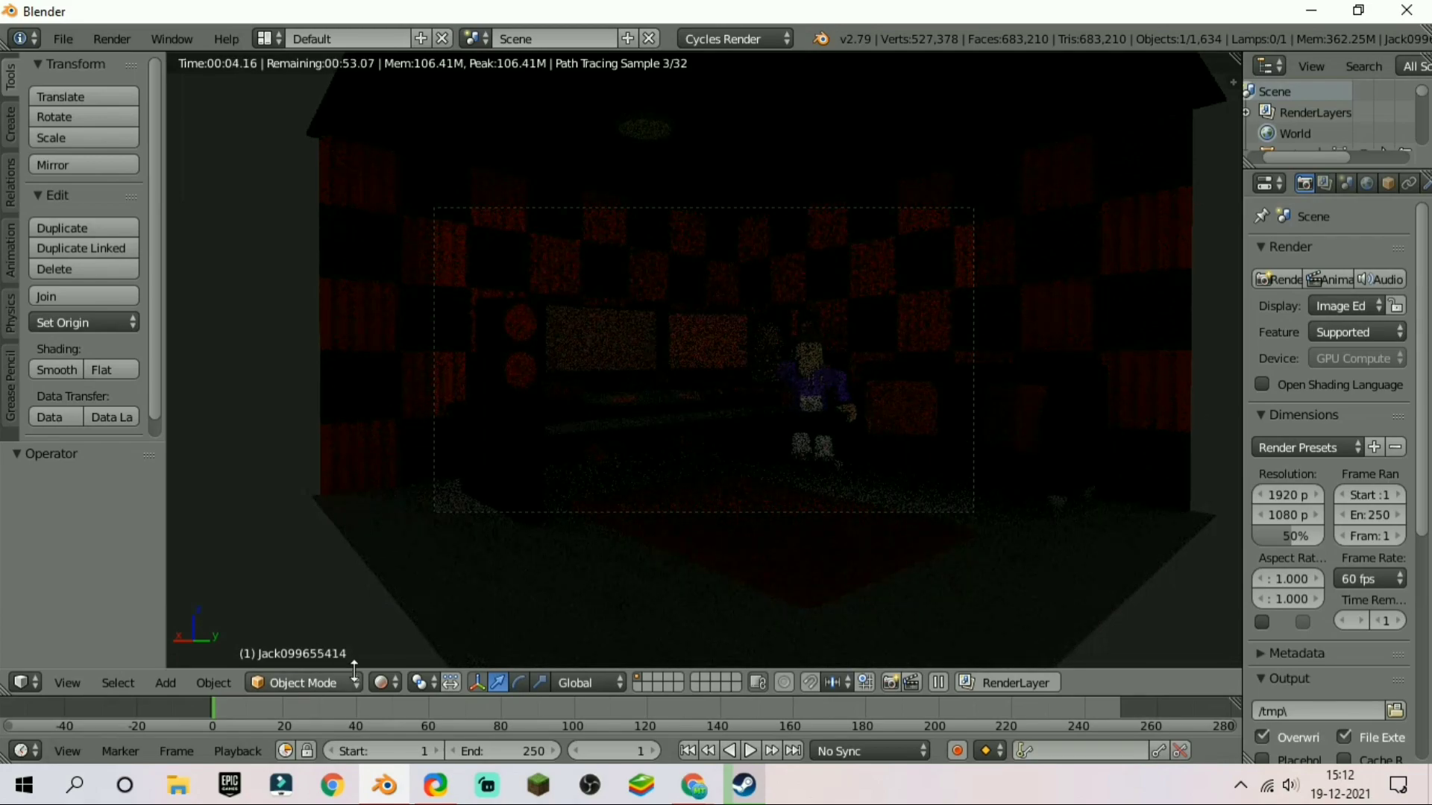
click(382, 685)
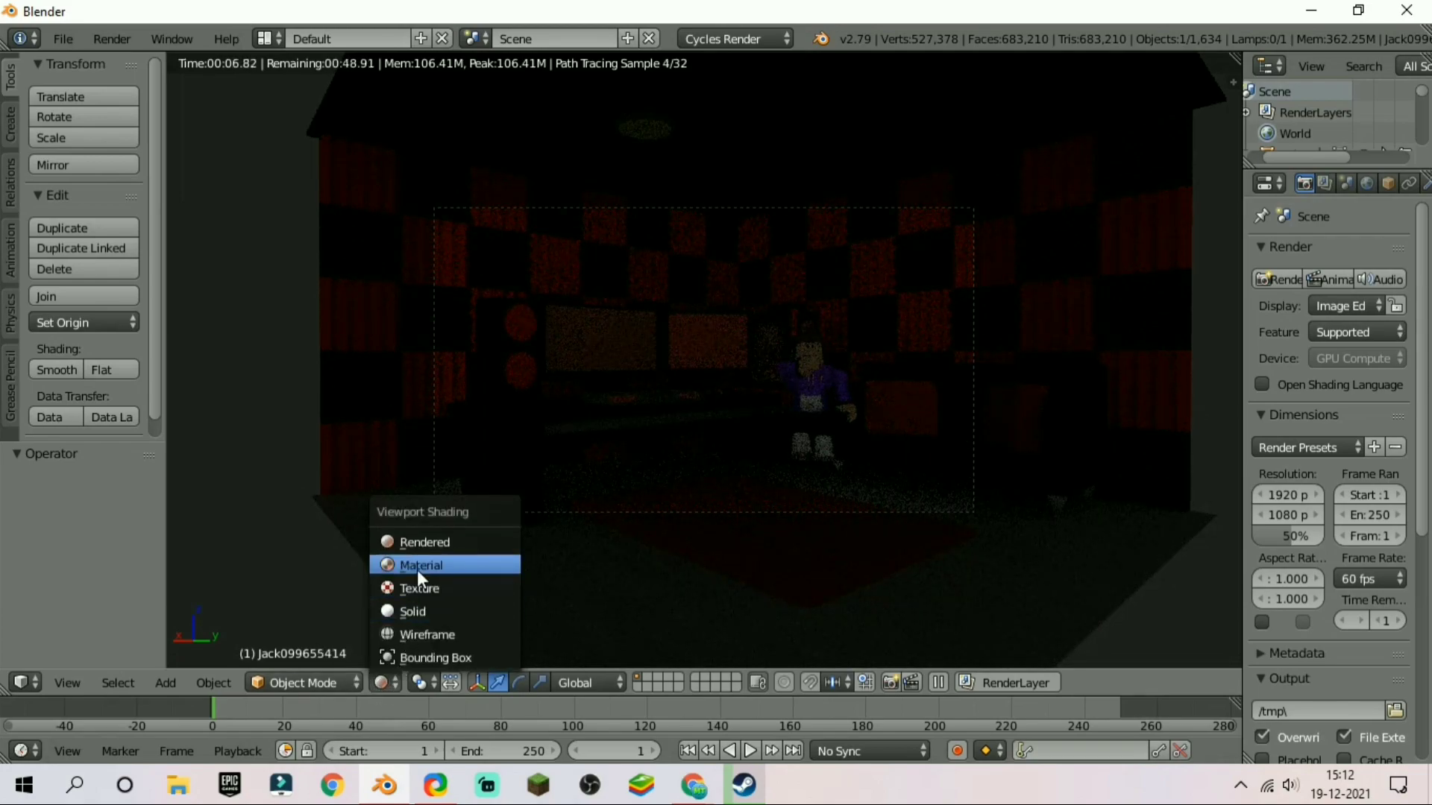
click(395, 566)
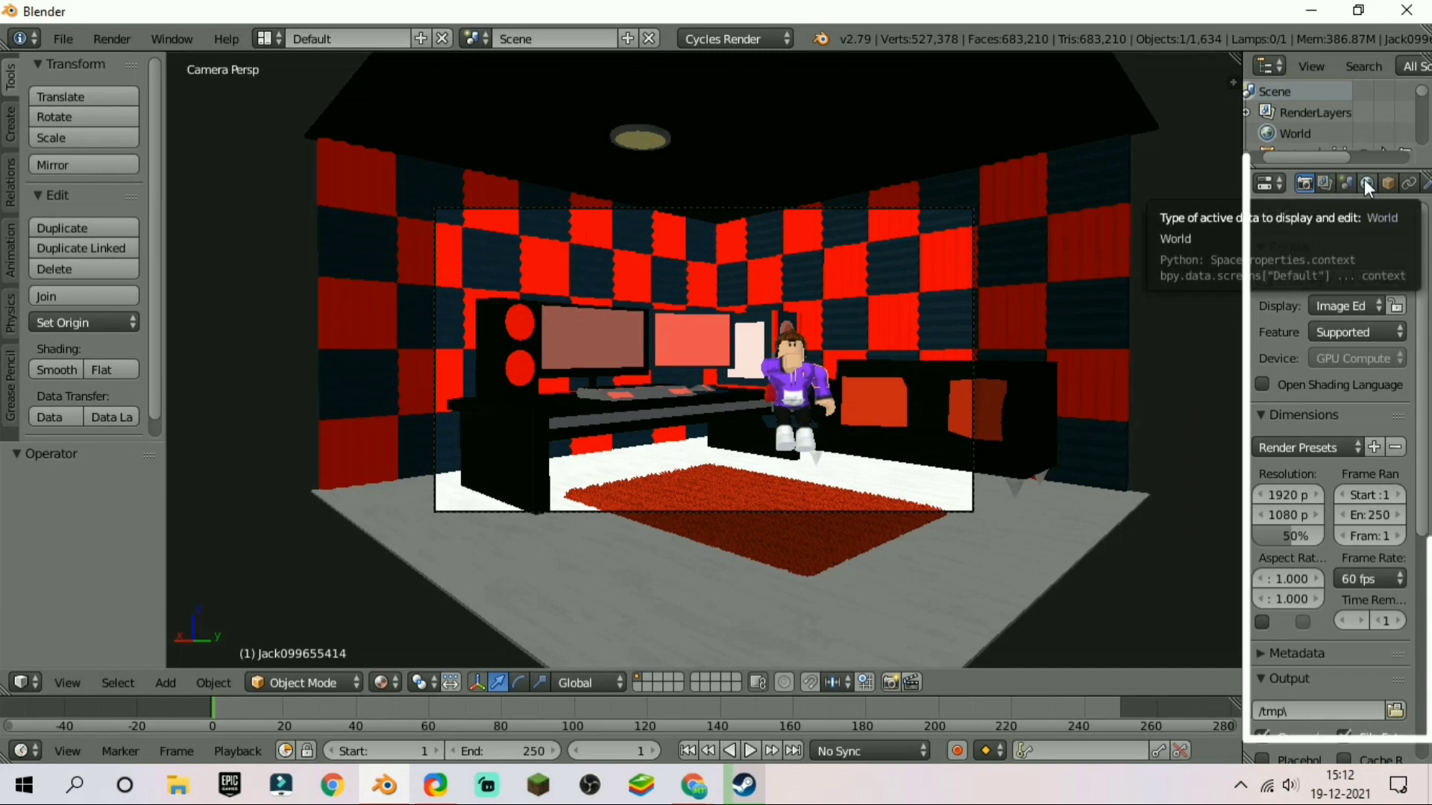
Enable Ambient Occlusion for the world and set its surface color to a bright, pale green.
click(1366, 182)
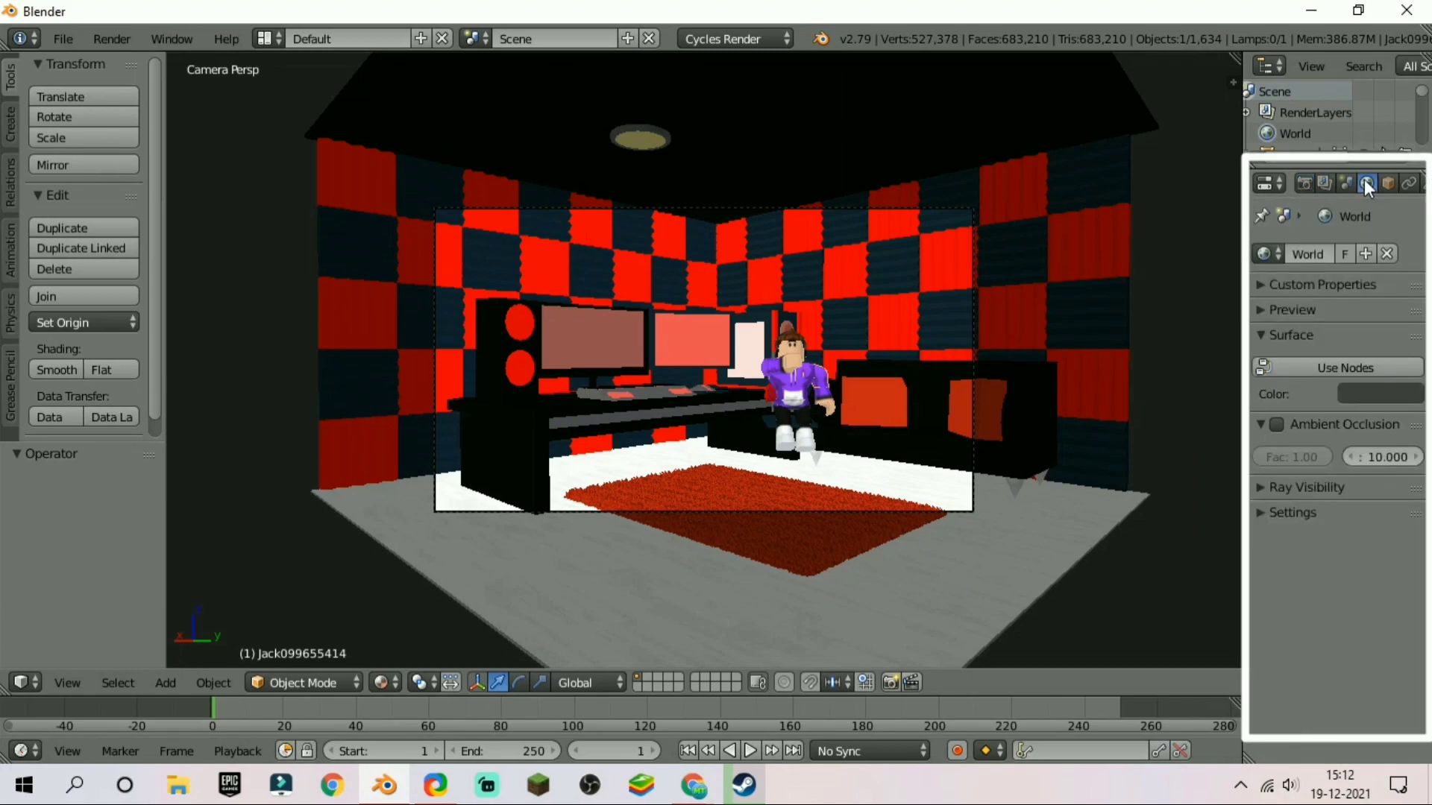
click(1278, 423)
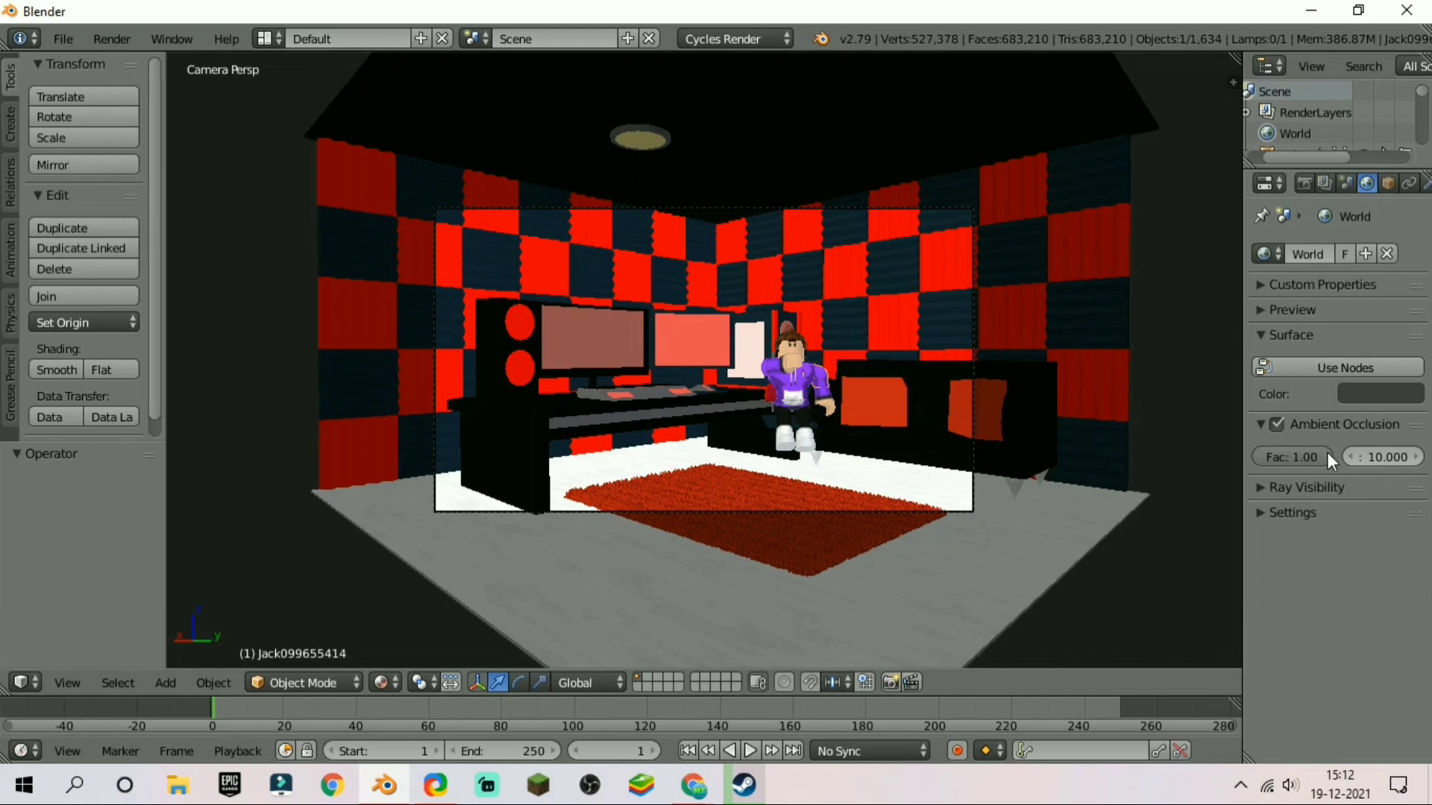
click(1365, 395)
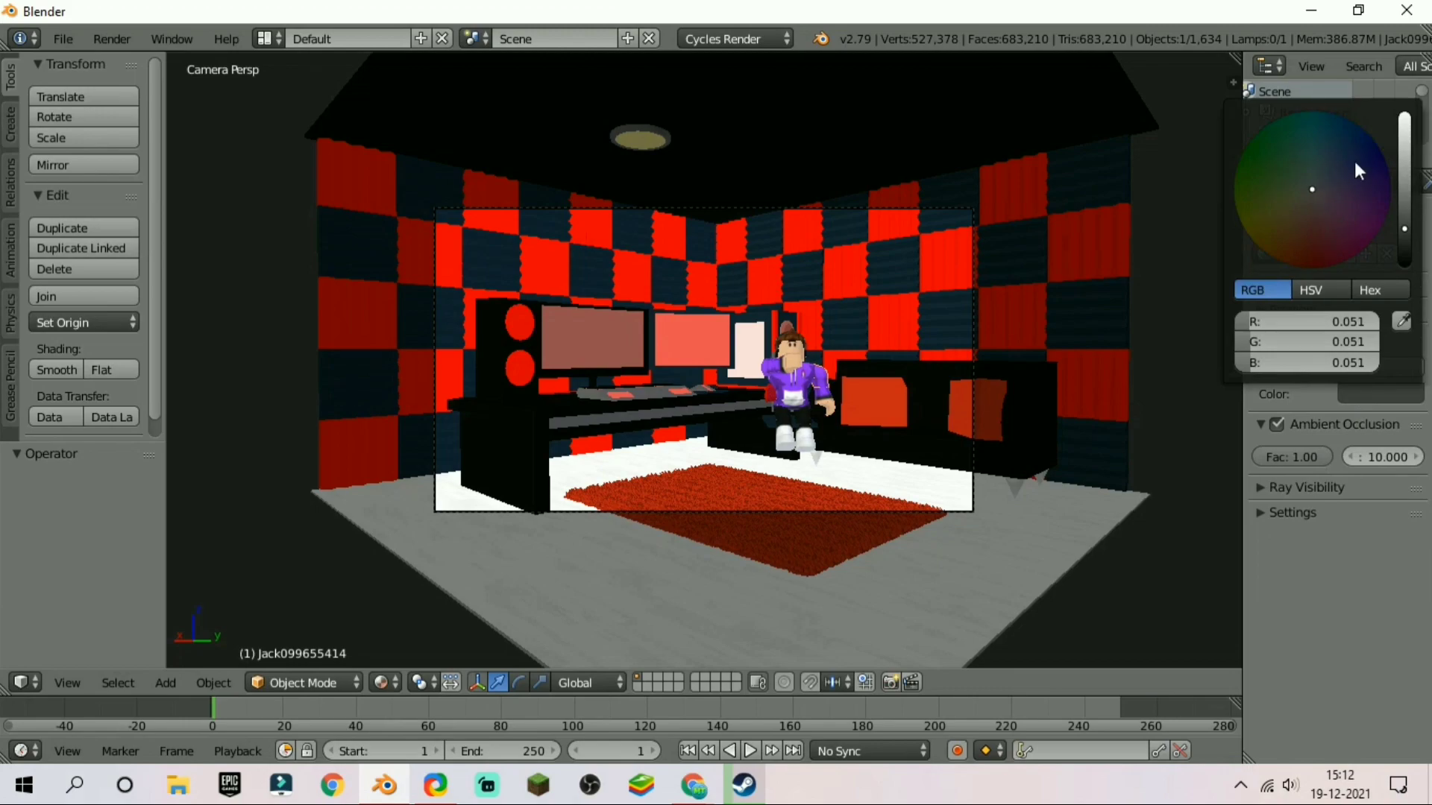
mouse_move(1406, 145)
mouse_down()
mouse_move(1405, 116)
mouse_move(1404, 138)
mouse_up()
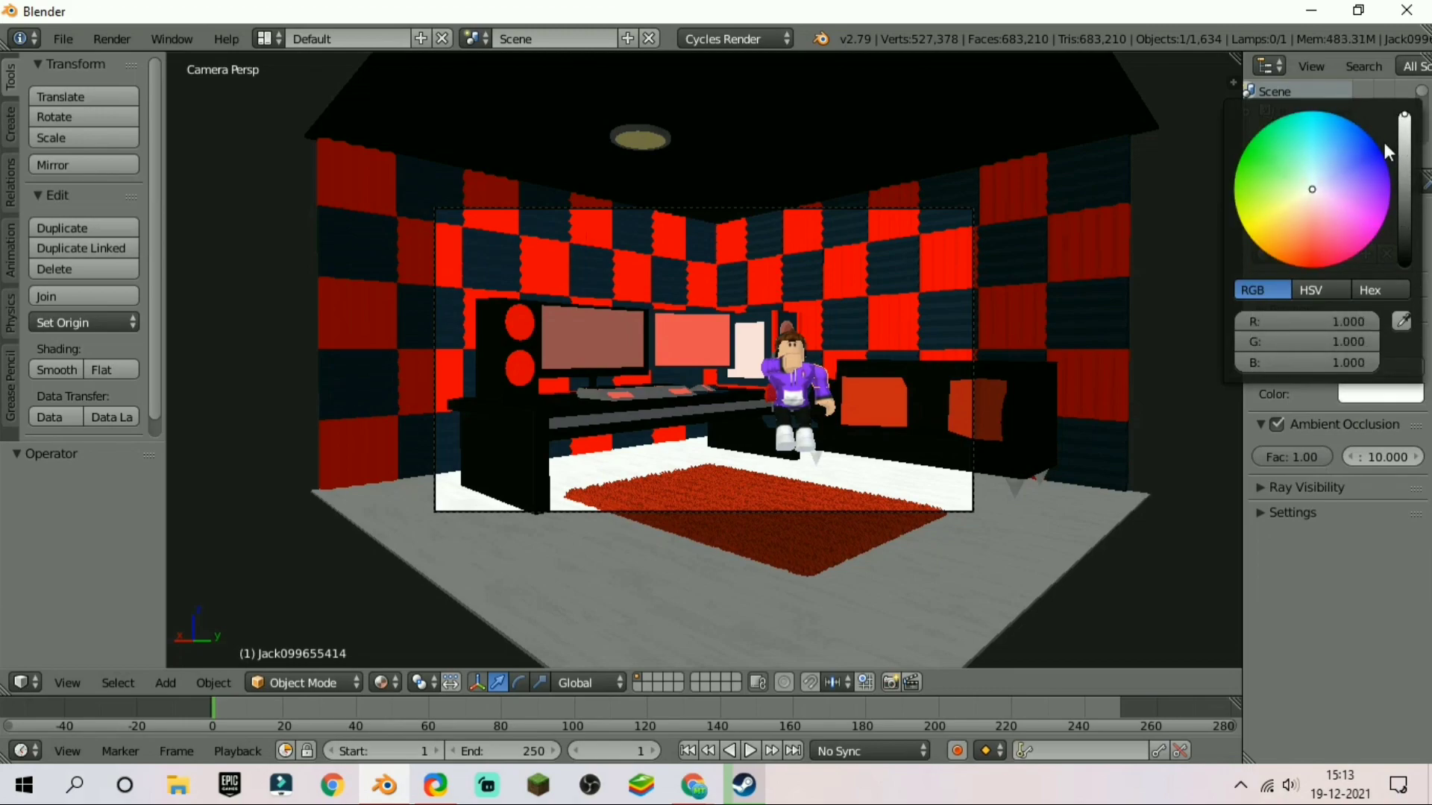
mouse_move(1304, 191)
mouse_down()
mouse_move(1250, 238)
mouse_move(1322, 185)
mouse_up()
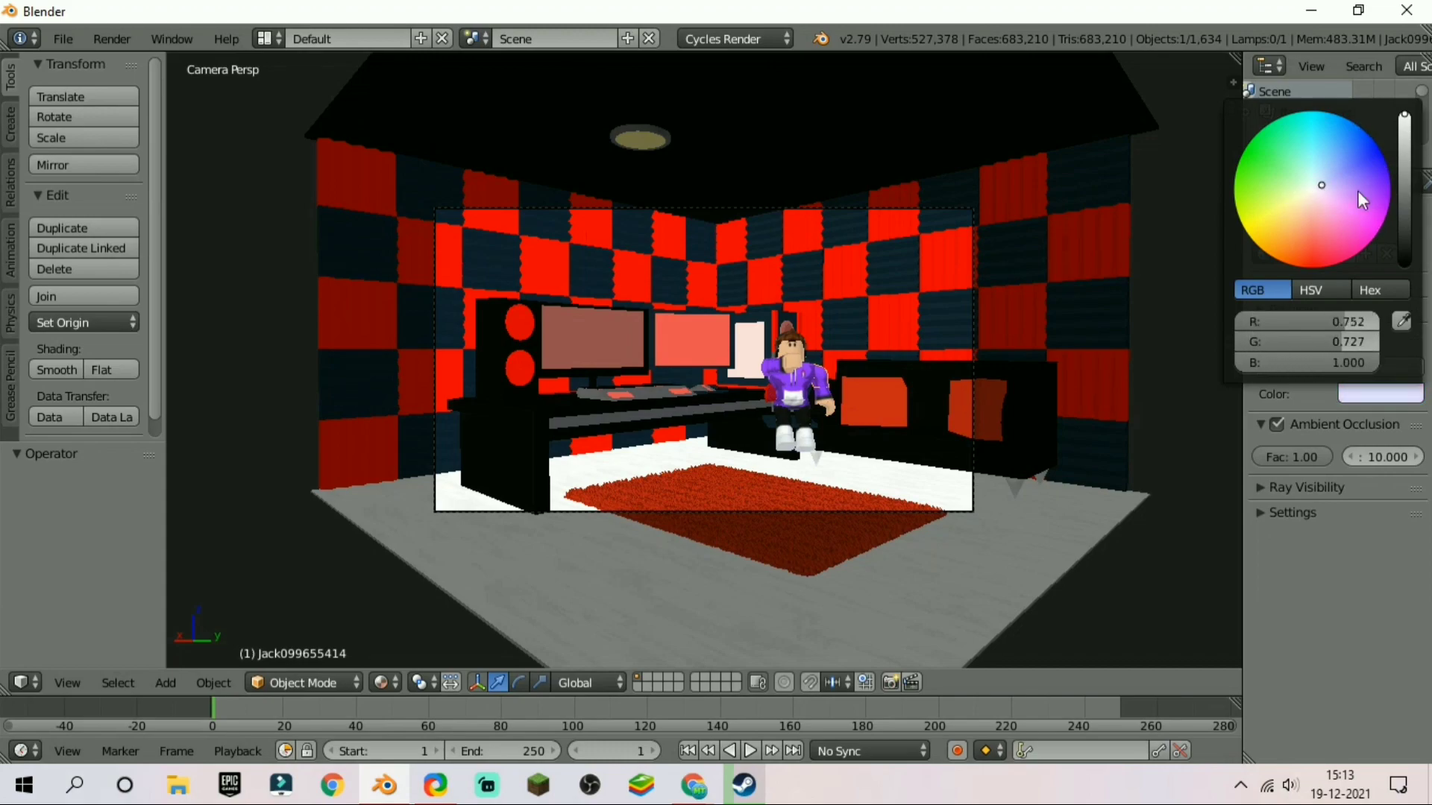
mouse_move(1405, 134)
mouse_down()
mouse_move(1404, 147)
mouse_move(1404, 113)
mouse_up()
drag(1292, 205, 1297, 187)
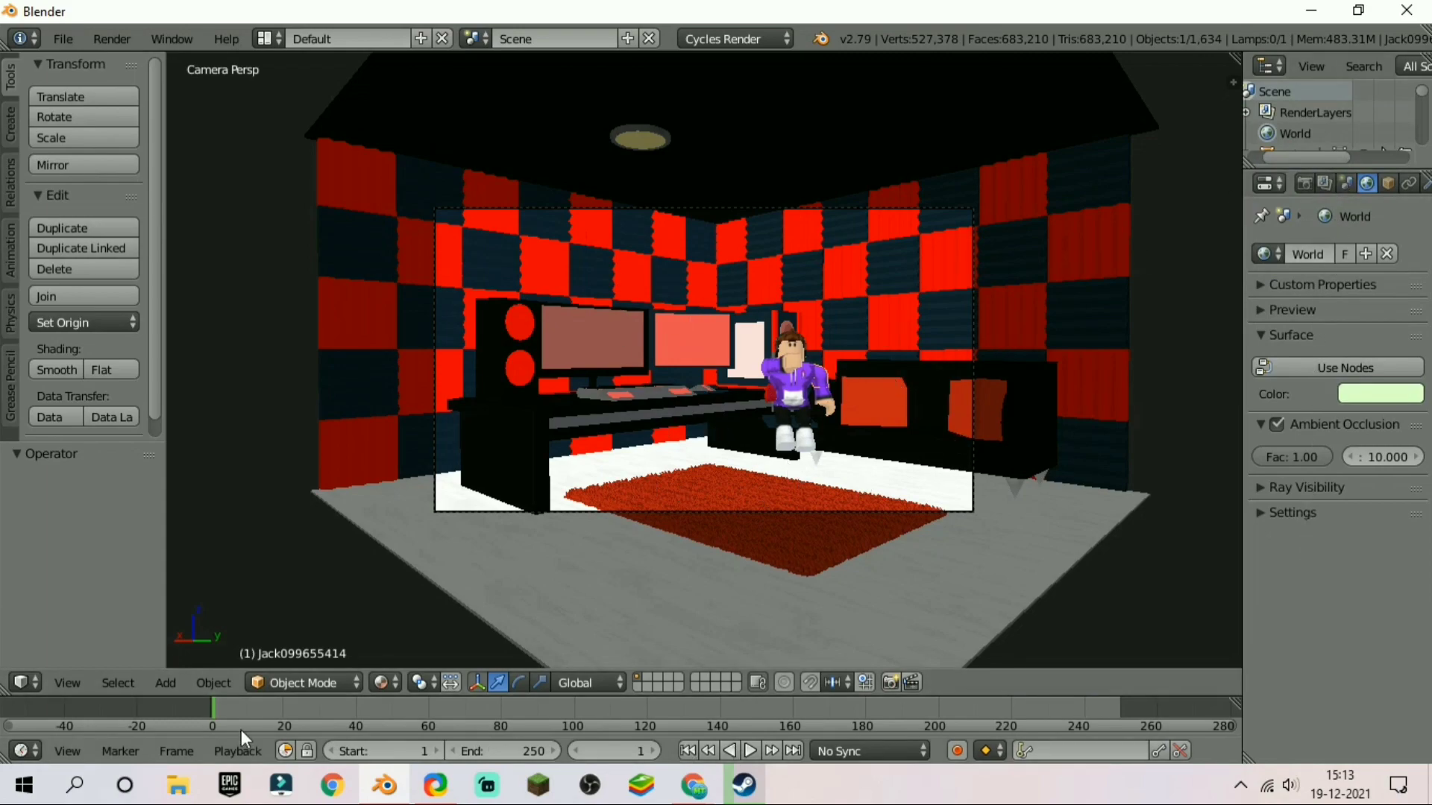
Preview the brightened room in Rendered viewport shading and render the current frame.
click(382, 682)
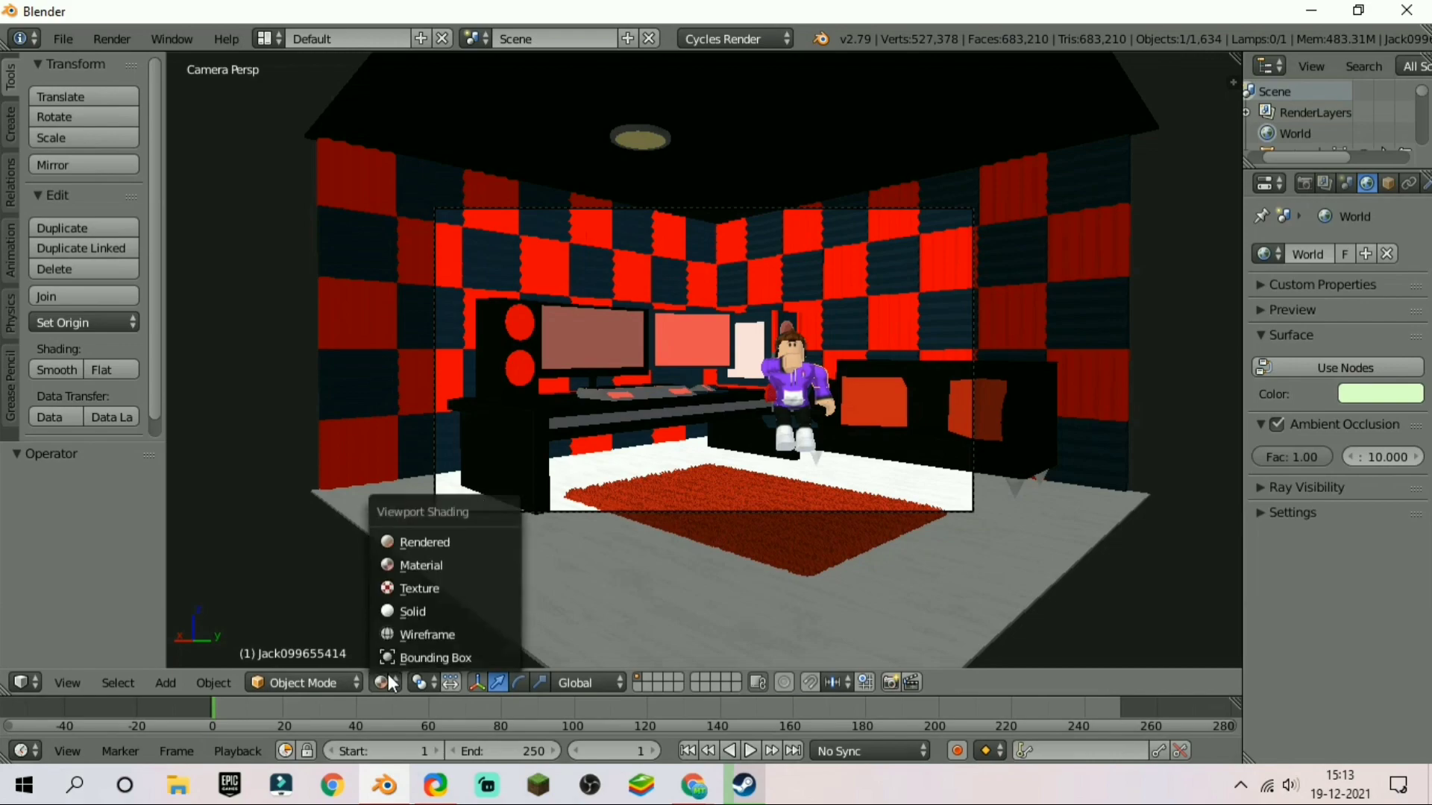
click(422, 549)
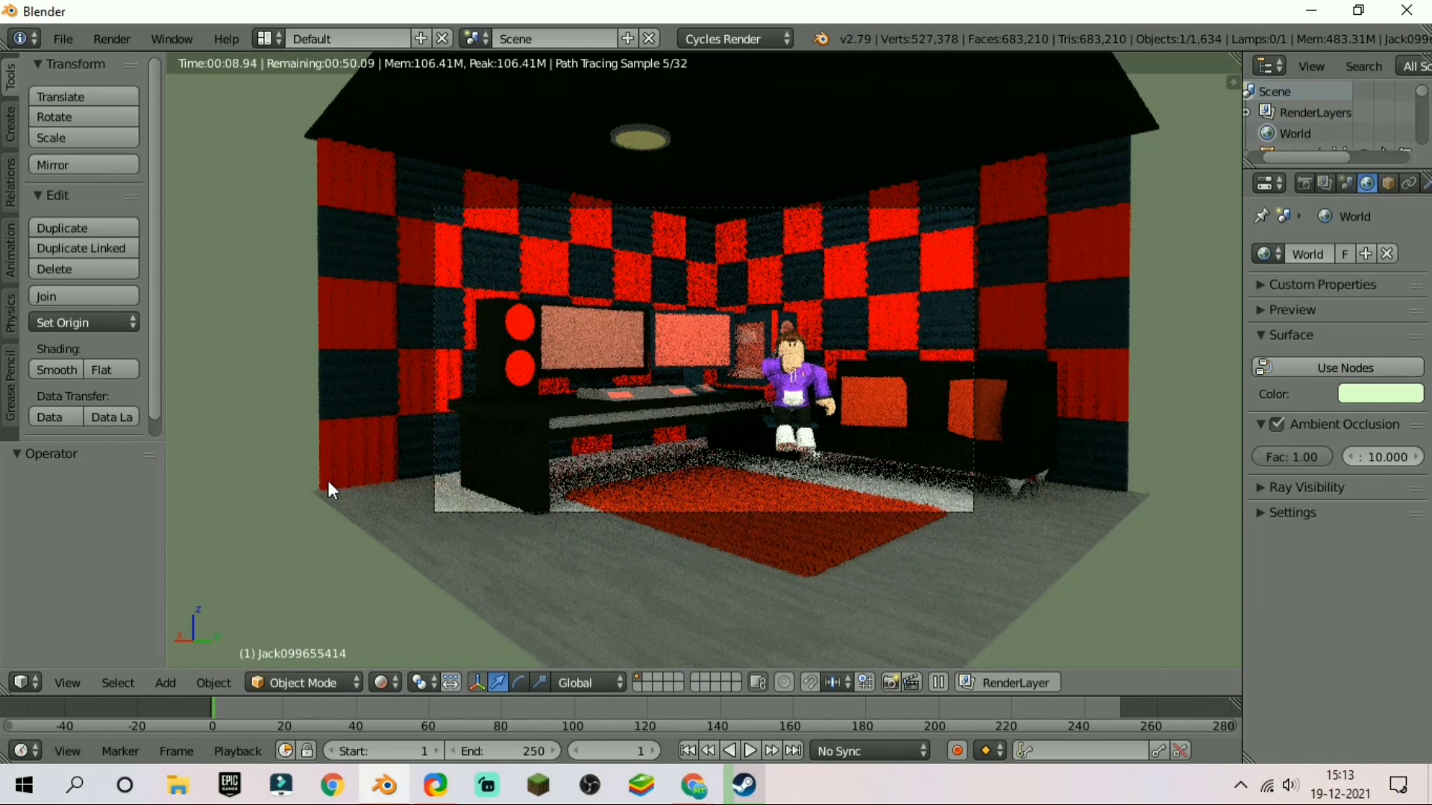
key(F12)
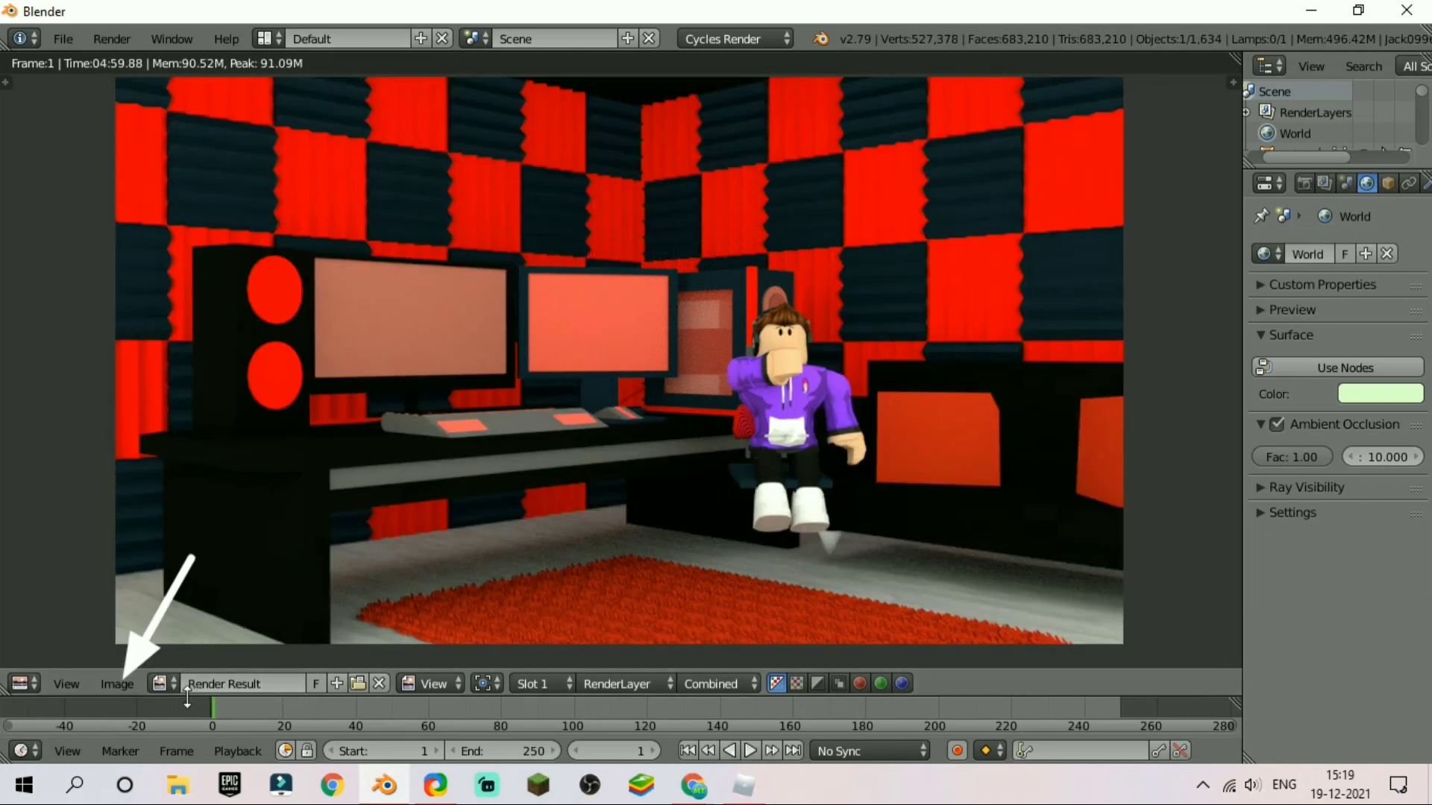
Save the render as a PNG named "thumbnail tutorial" in the E:\Blender Exports folder.
click(111, 685)
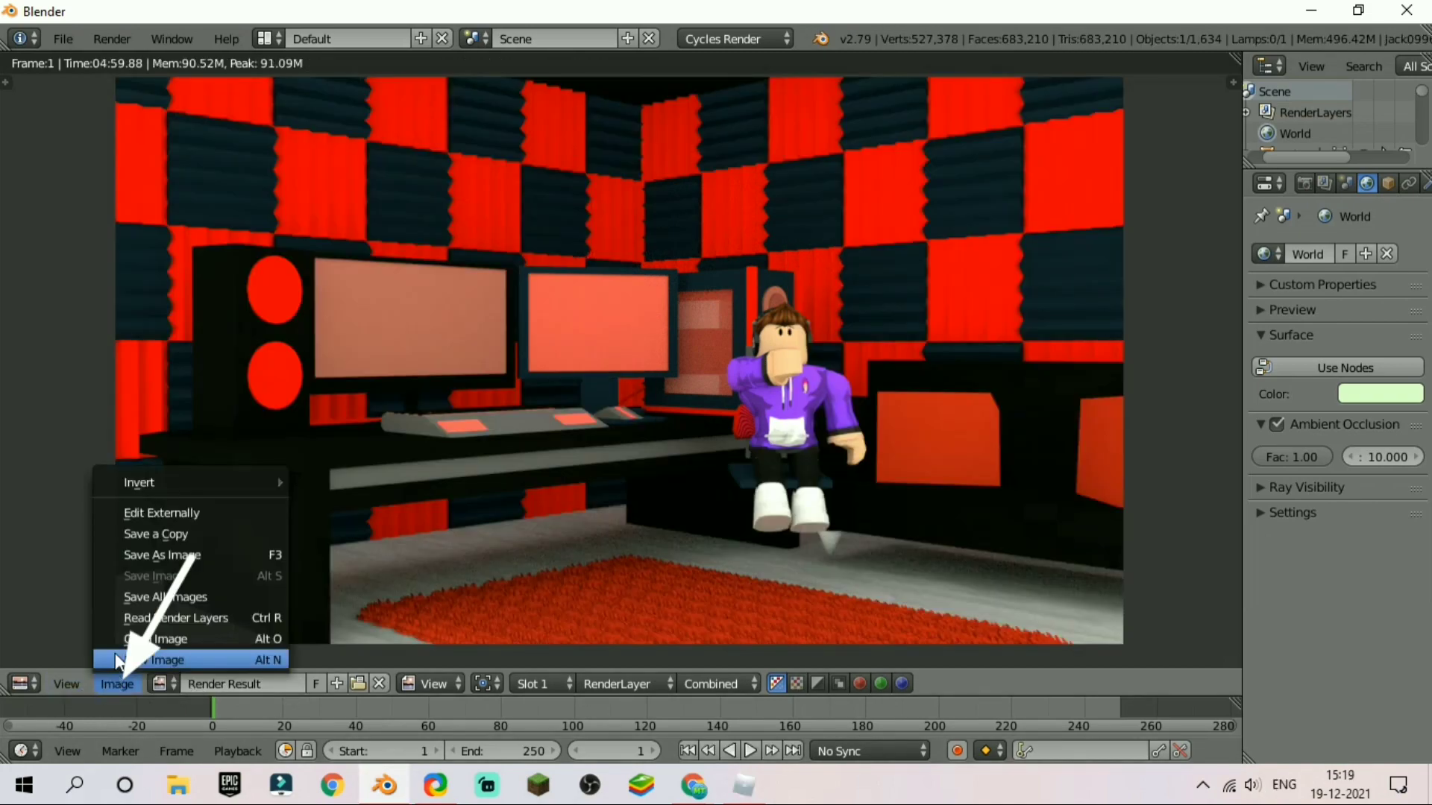
click(164, 559)
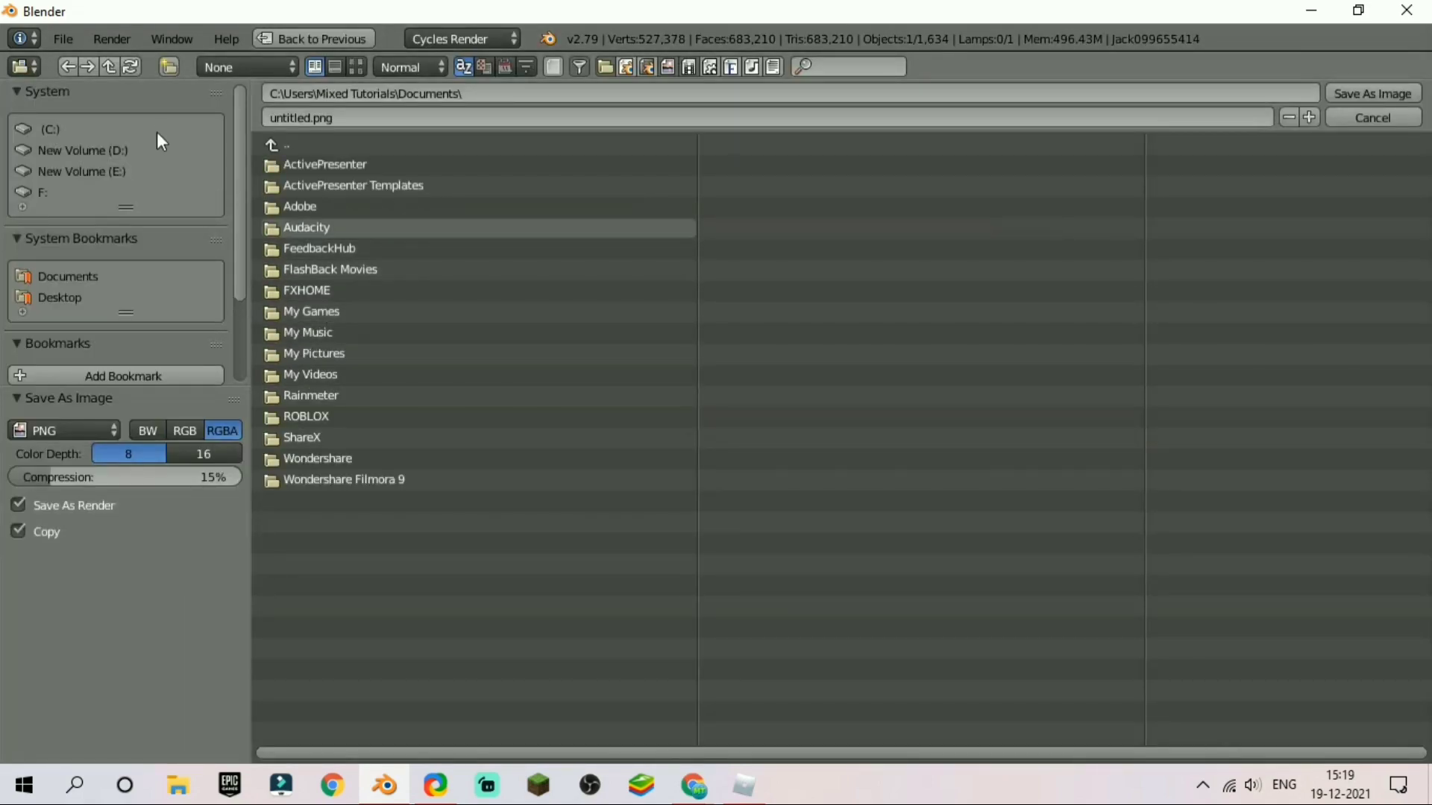
click(67, 171)
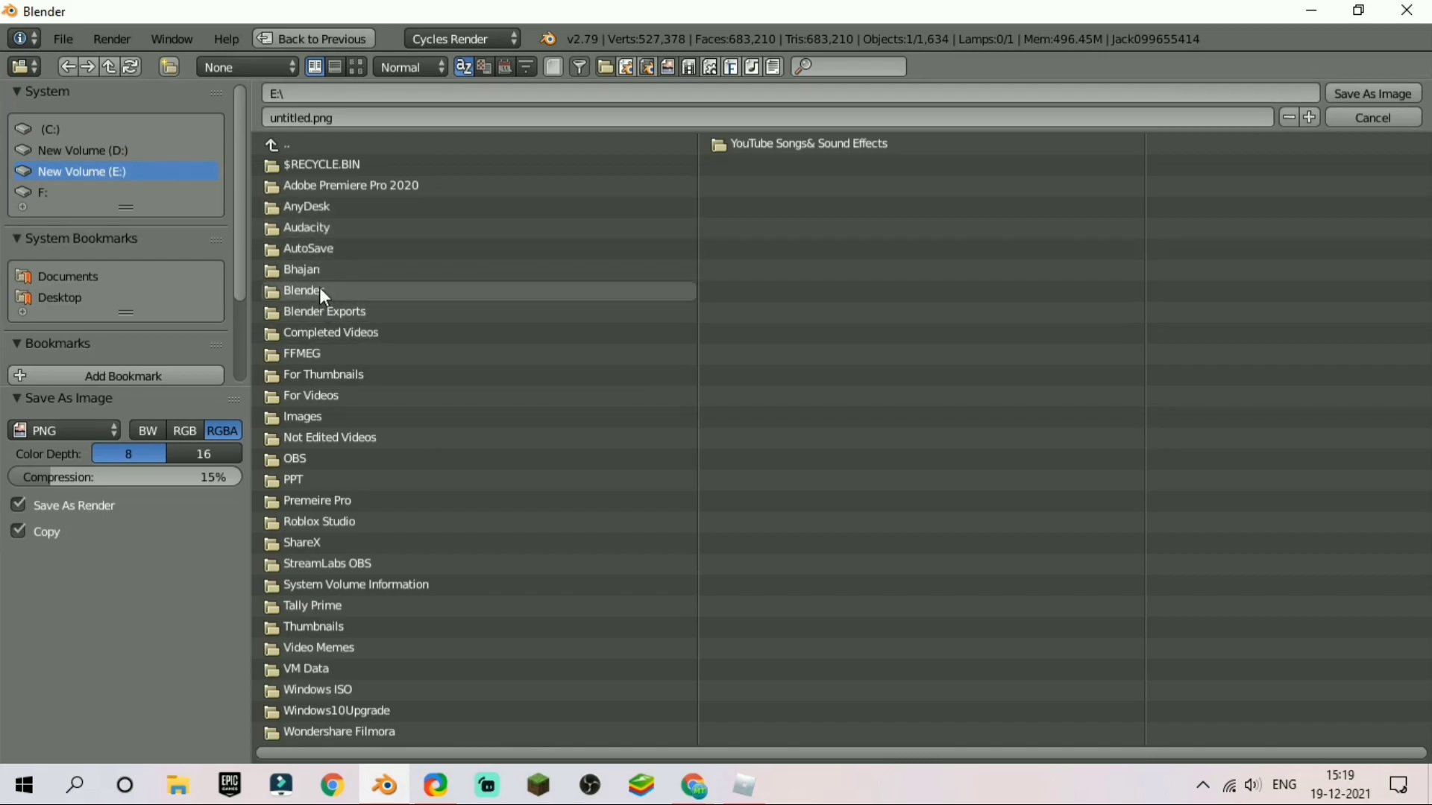
click(322, 309)
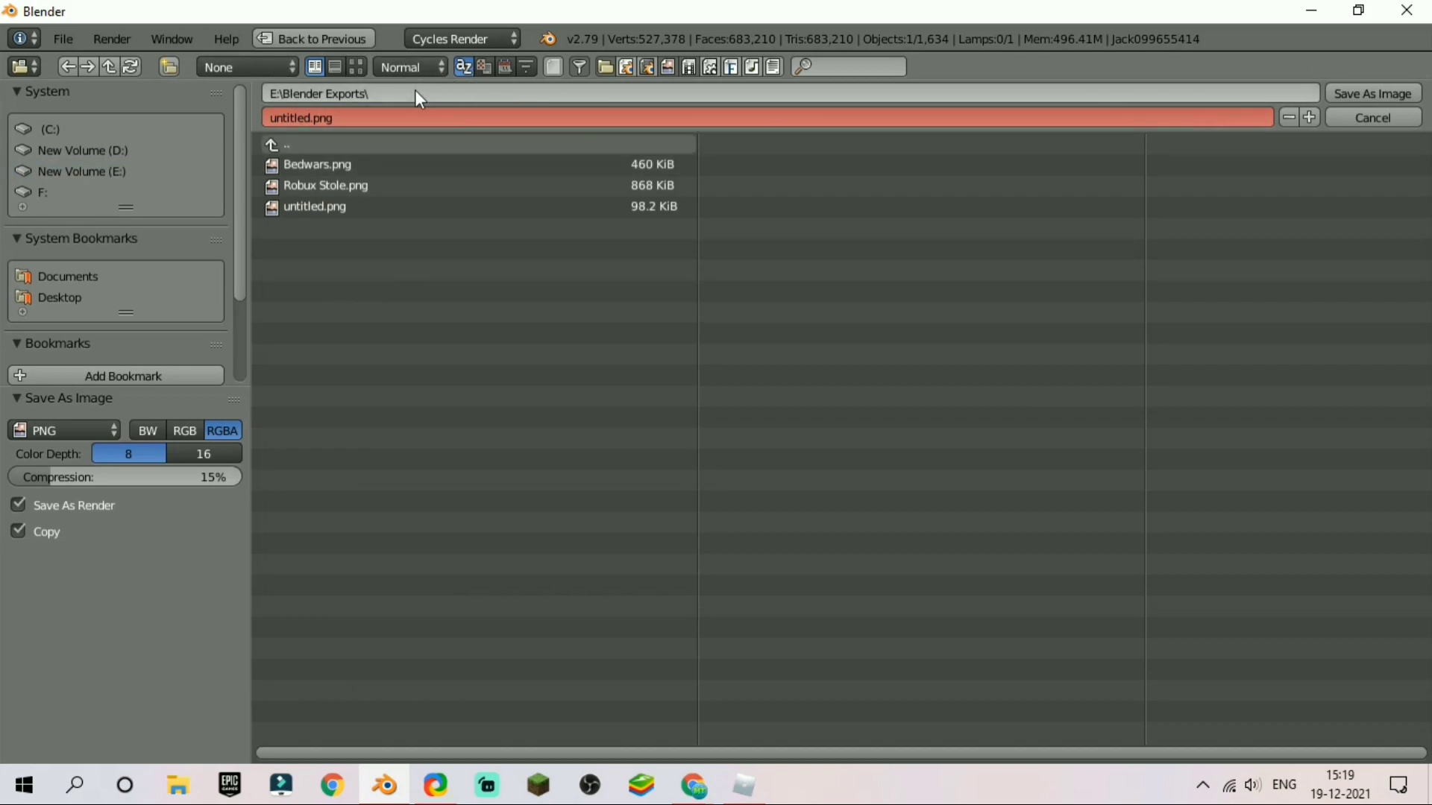
drag(311, 117, 266, 119)
text(thumbnail)
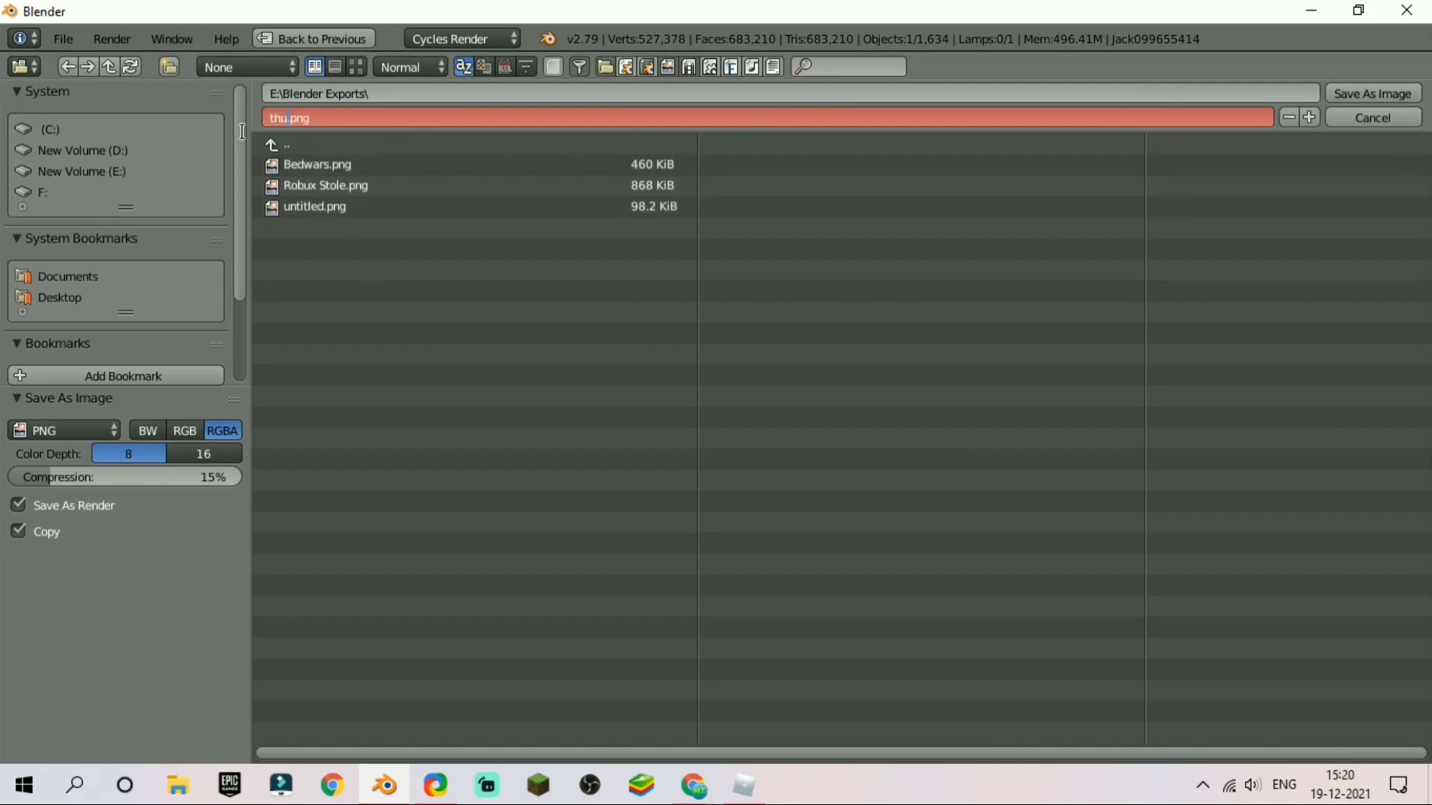
text( tutorial)
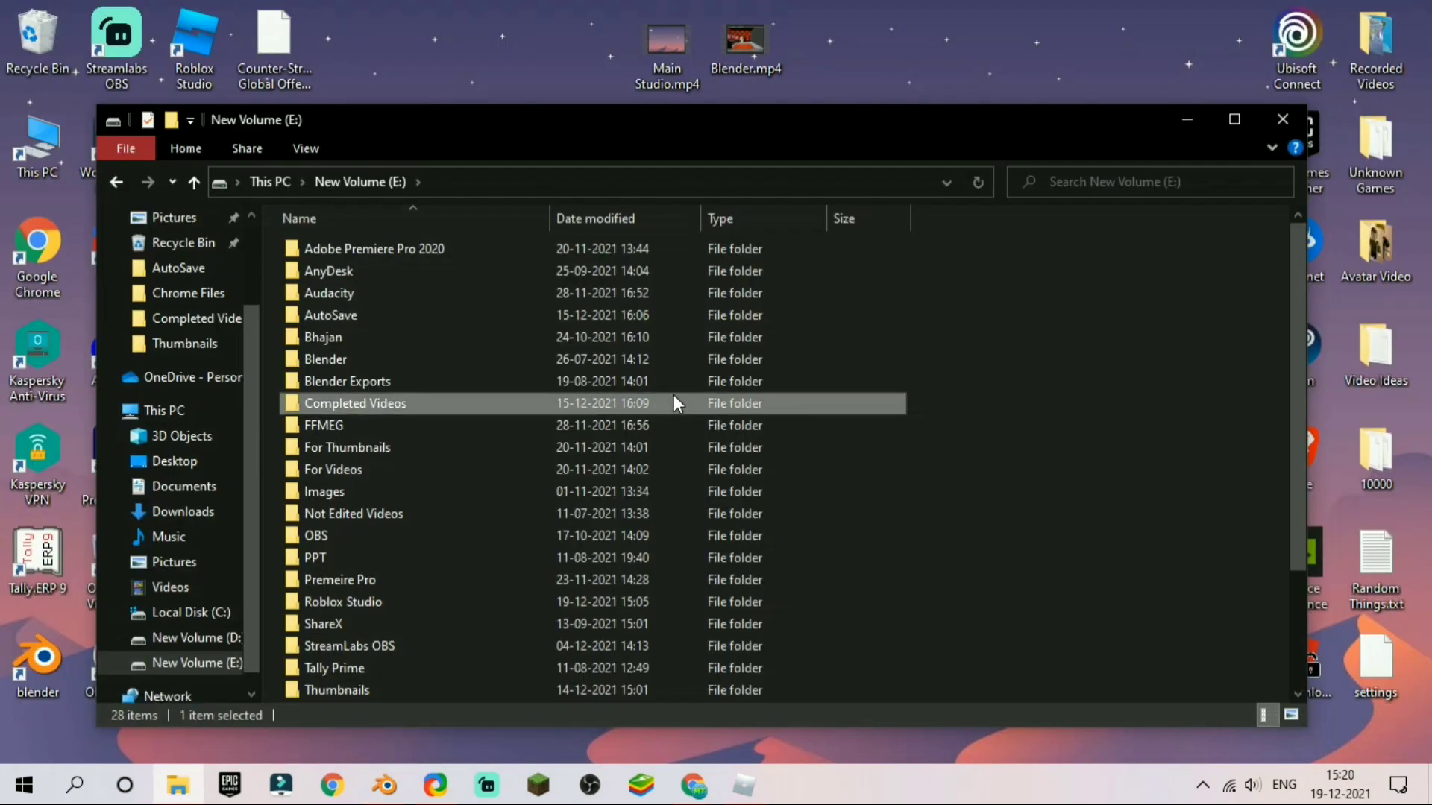
Switch to File Explorer, open the Blender Exports folder on drive E: and view thumbnail tutorial.png.
click(546, 337)
click(385, 381)
double_click(384, 377)
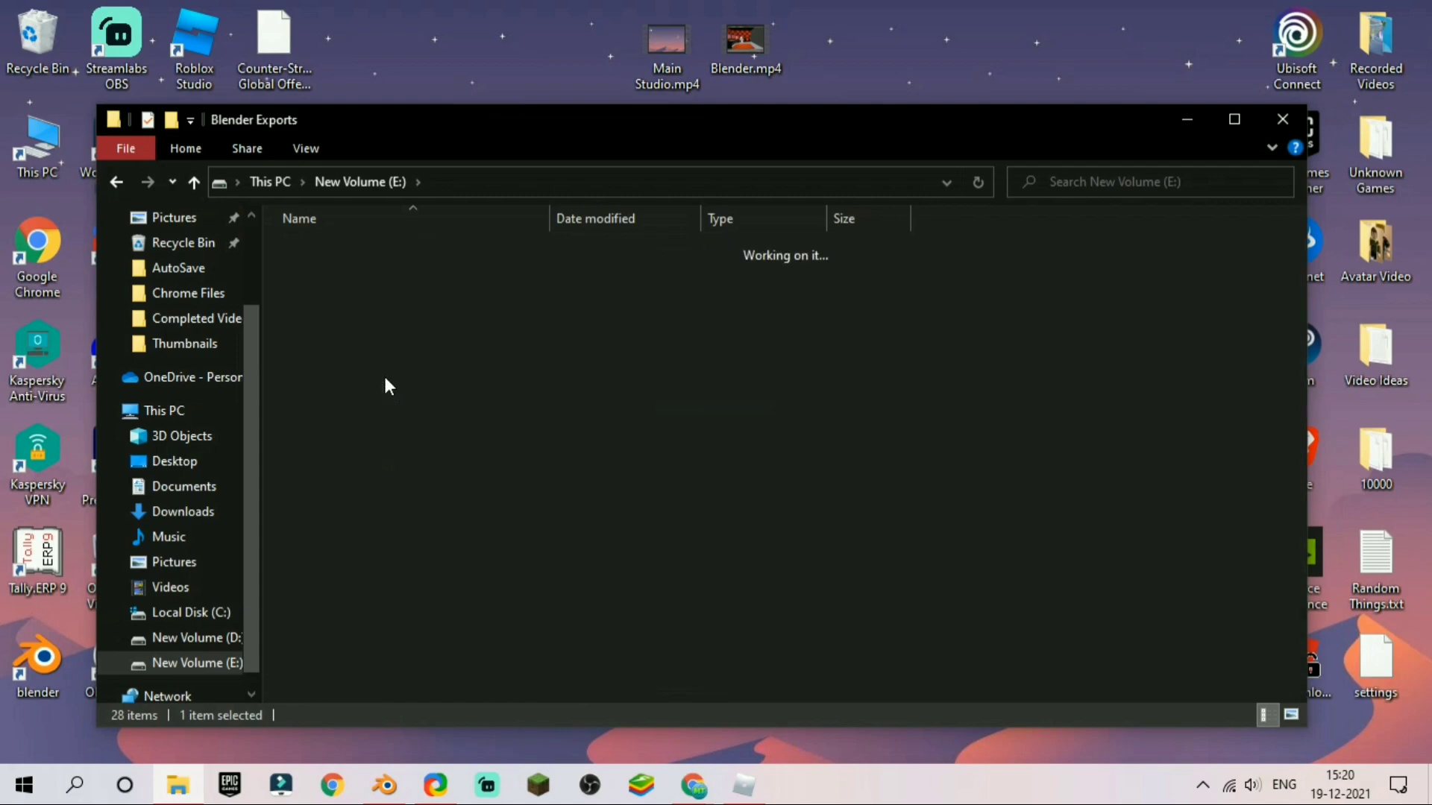
double_click(556, 337)
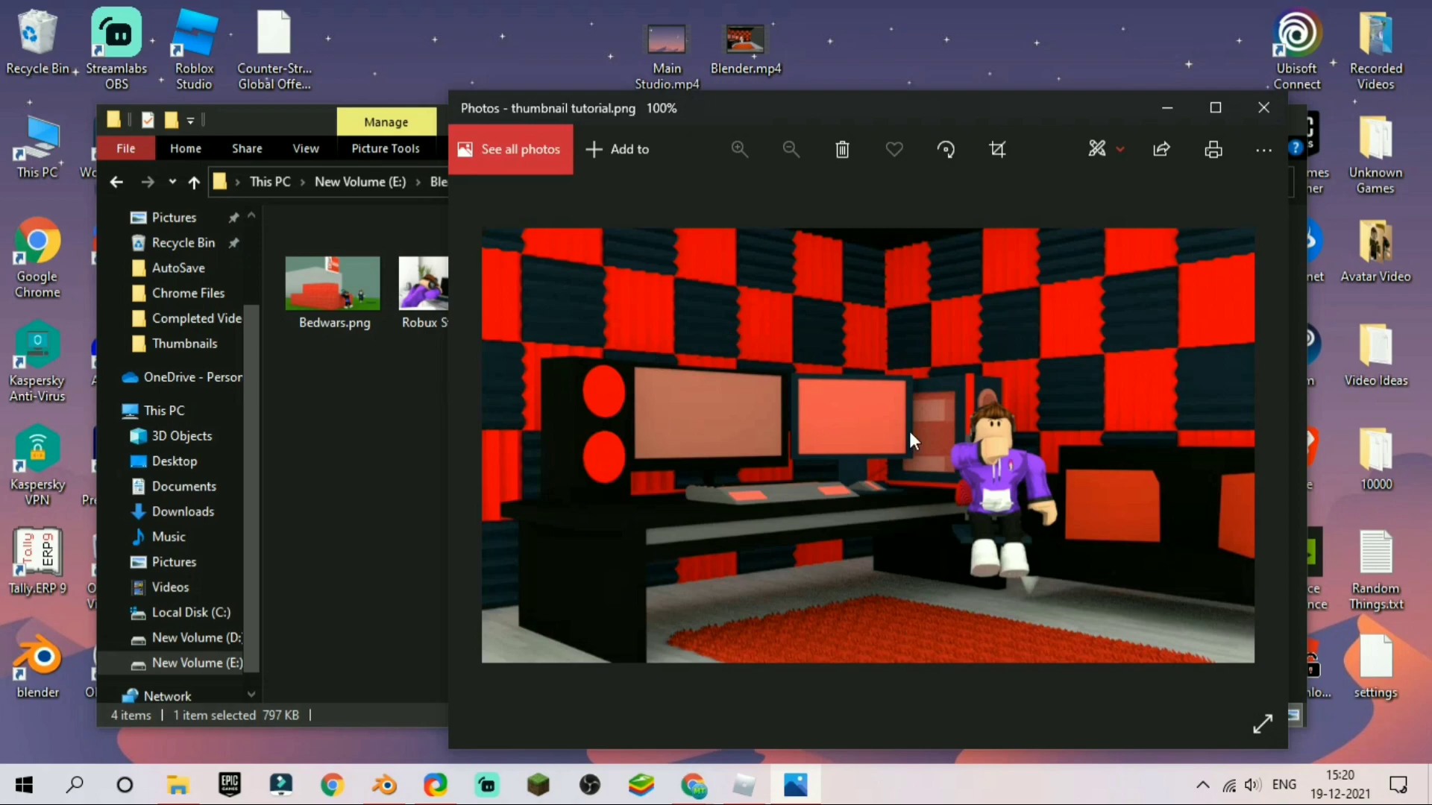
click(1263, 107)
right_click(957, 76)
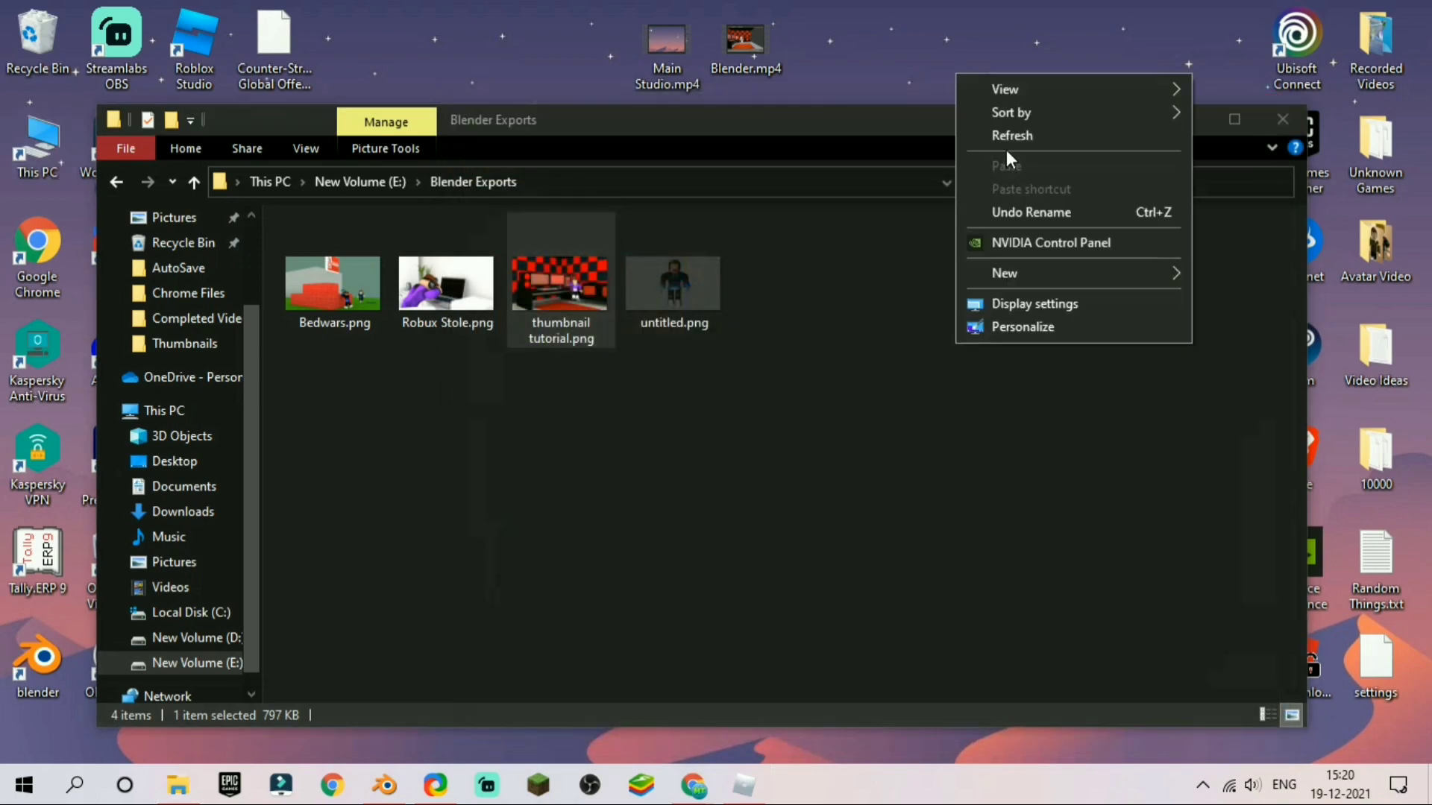
click(1005, 140)
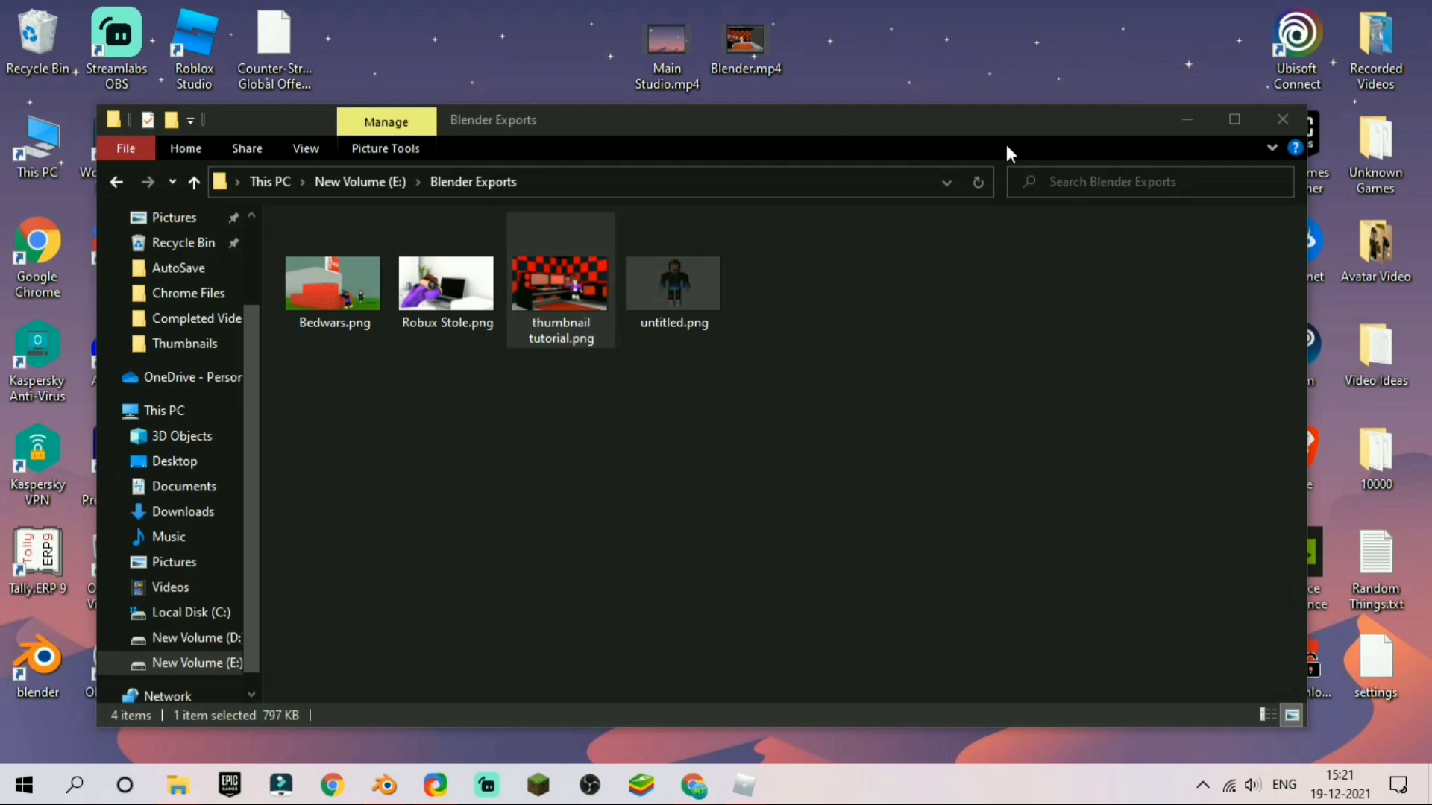
key(Return)
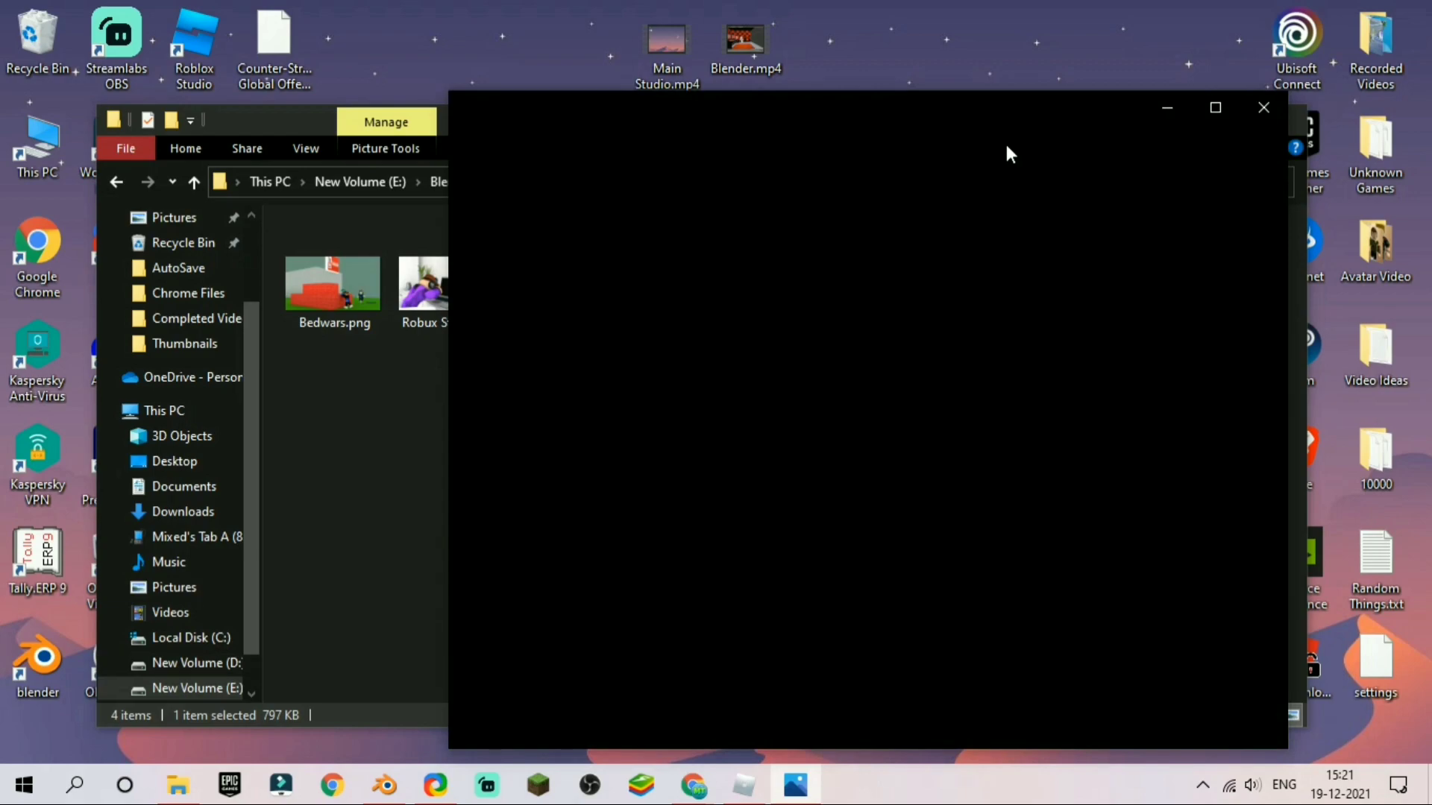
click(1261, 109)
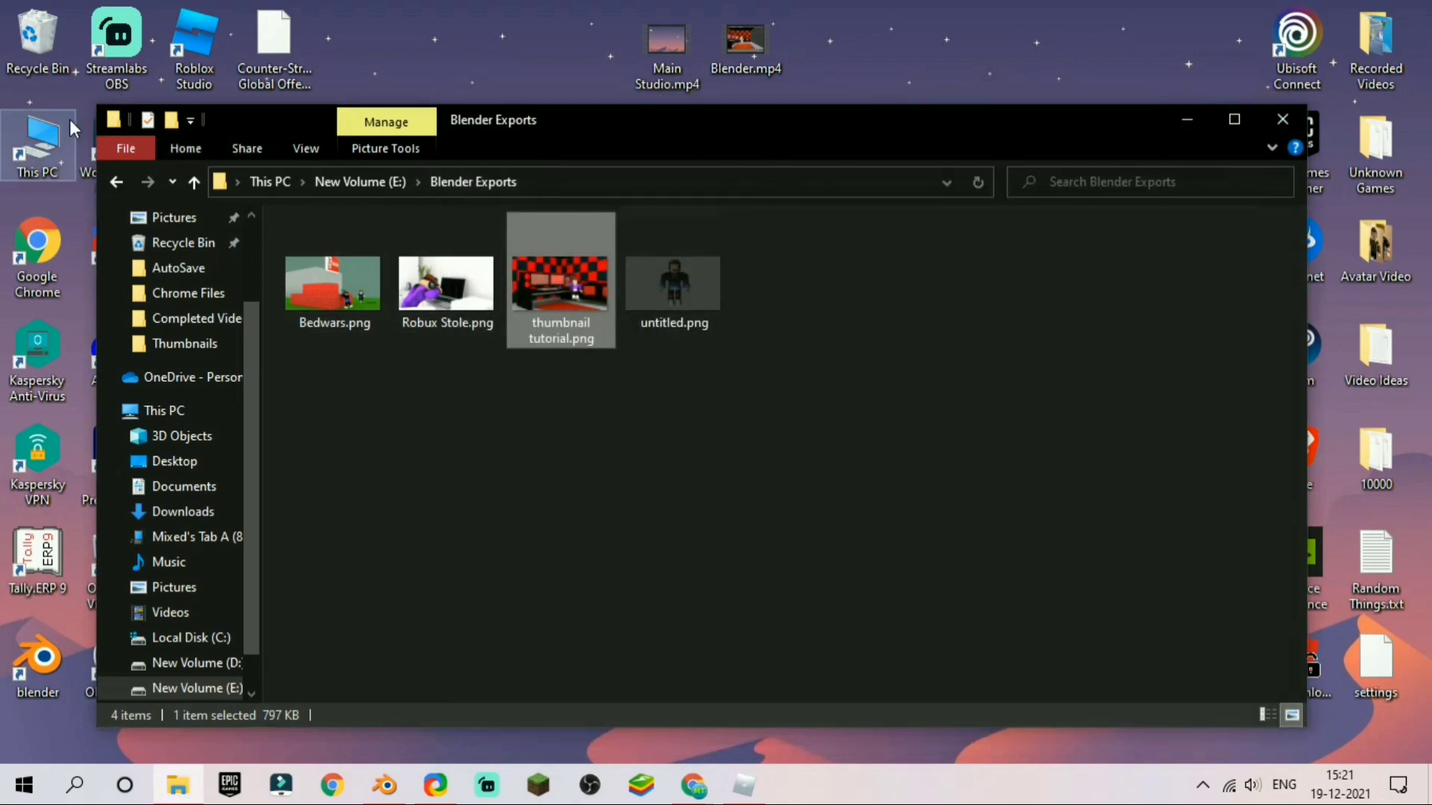
Open a This PC window and arrange it side by side with the Blender Exports folder.
double_click(64, 149)
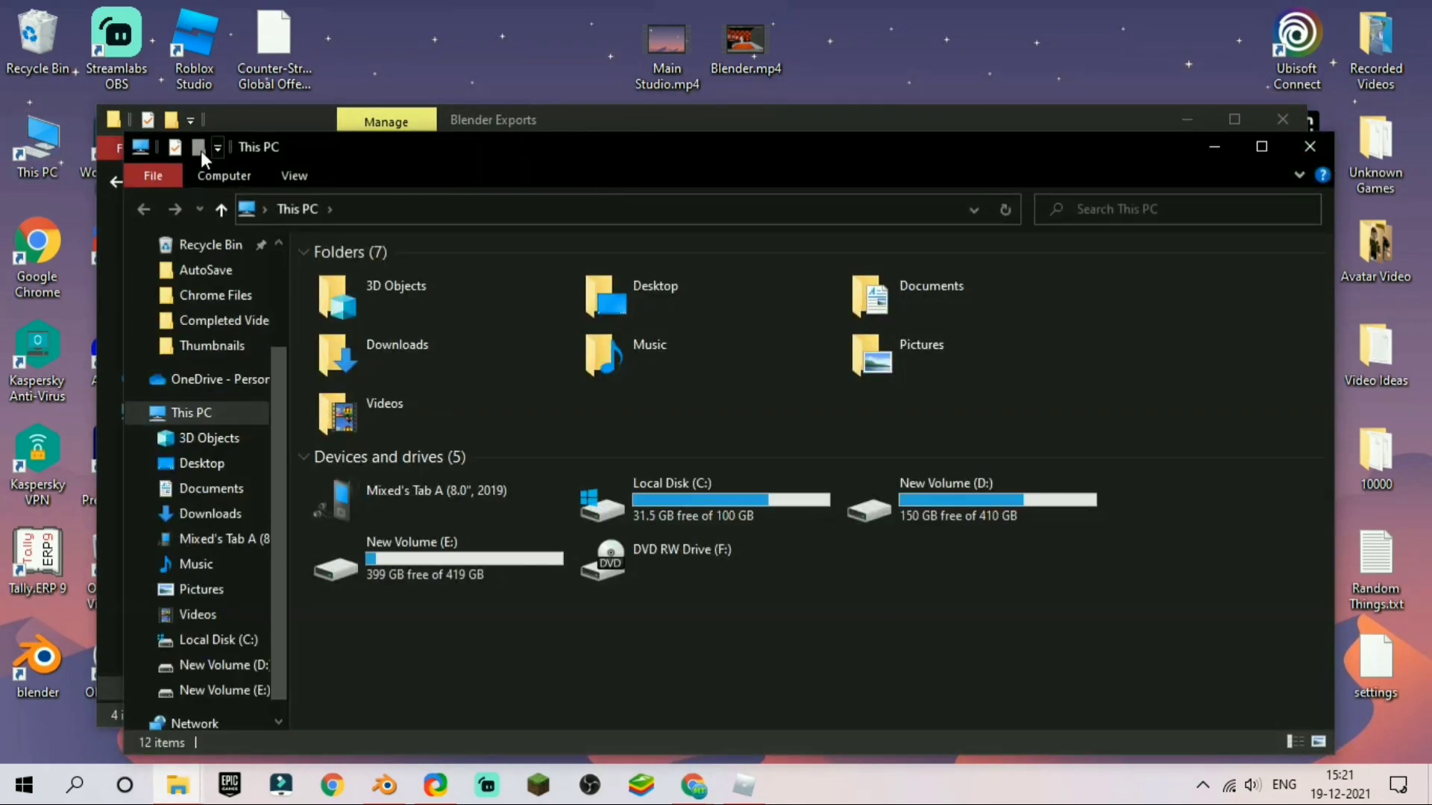
drag(381, 146, 1428, 149)
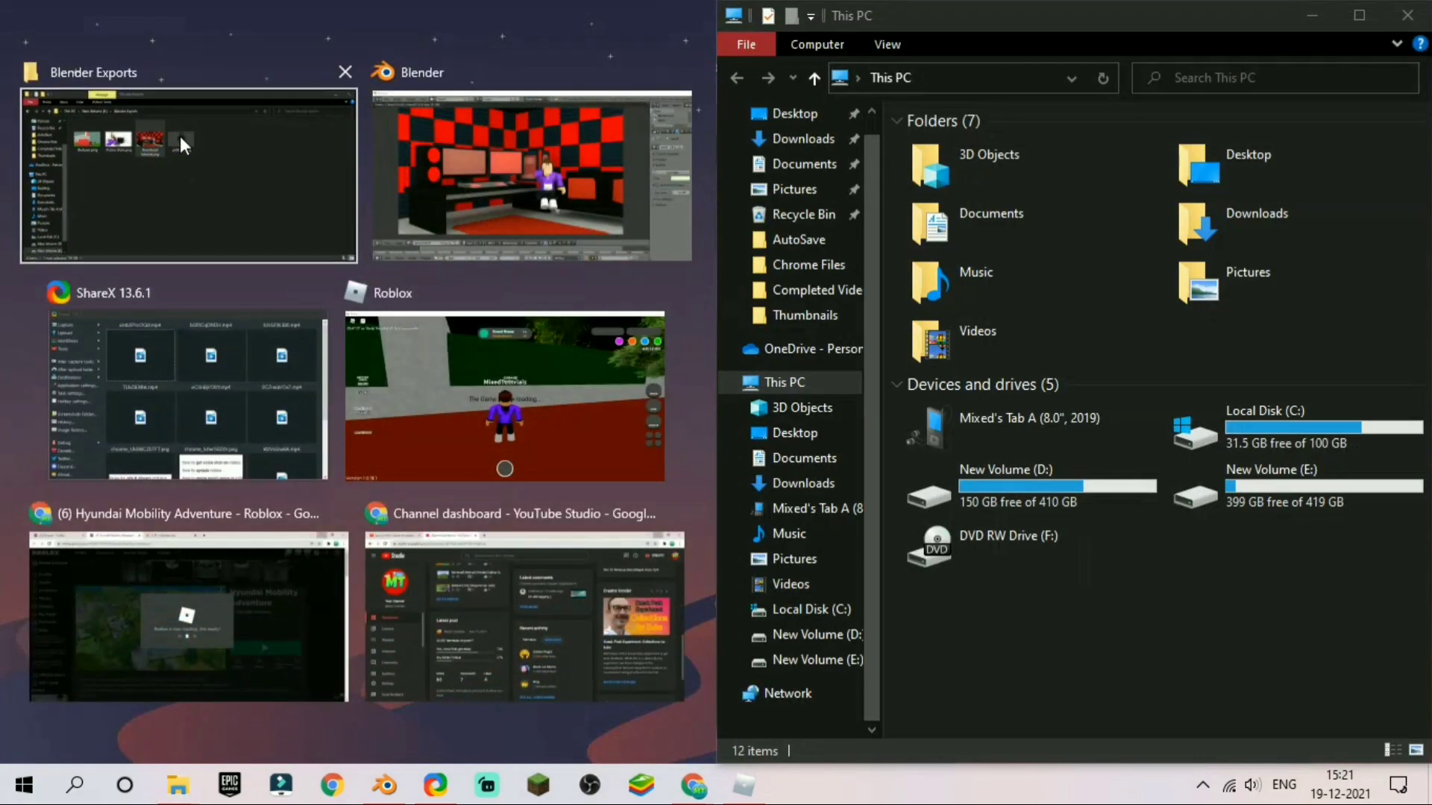
click(180, 136)
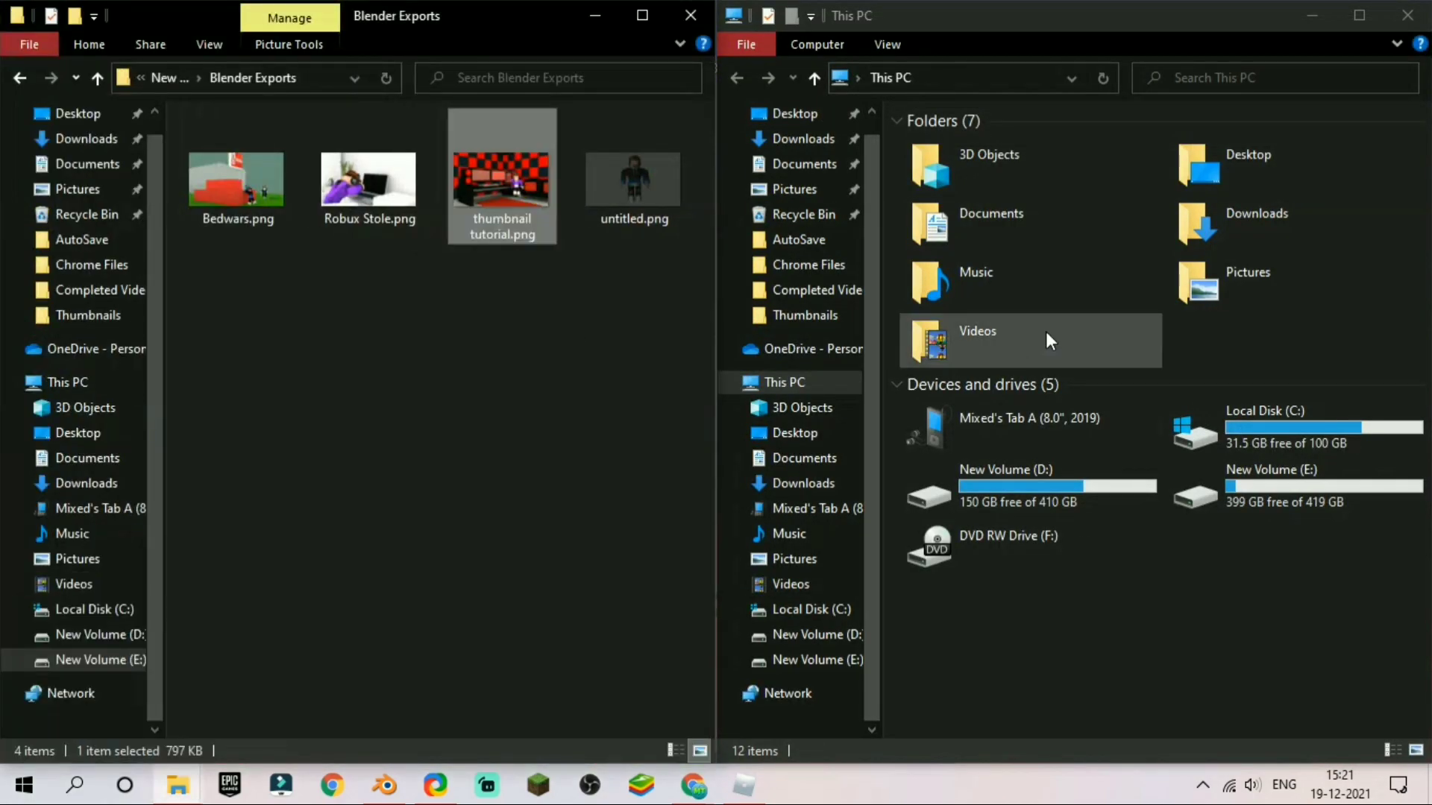
Copy thumbnail tutorial.png into the connected tablet's Card > Items From PC folder and close the Blender Exports window.
click(1268, 479)
double_click(1085, 416)
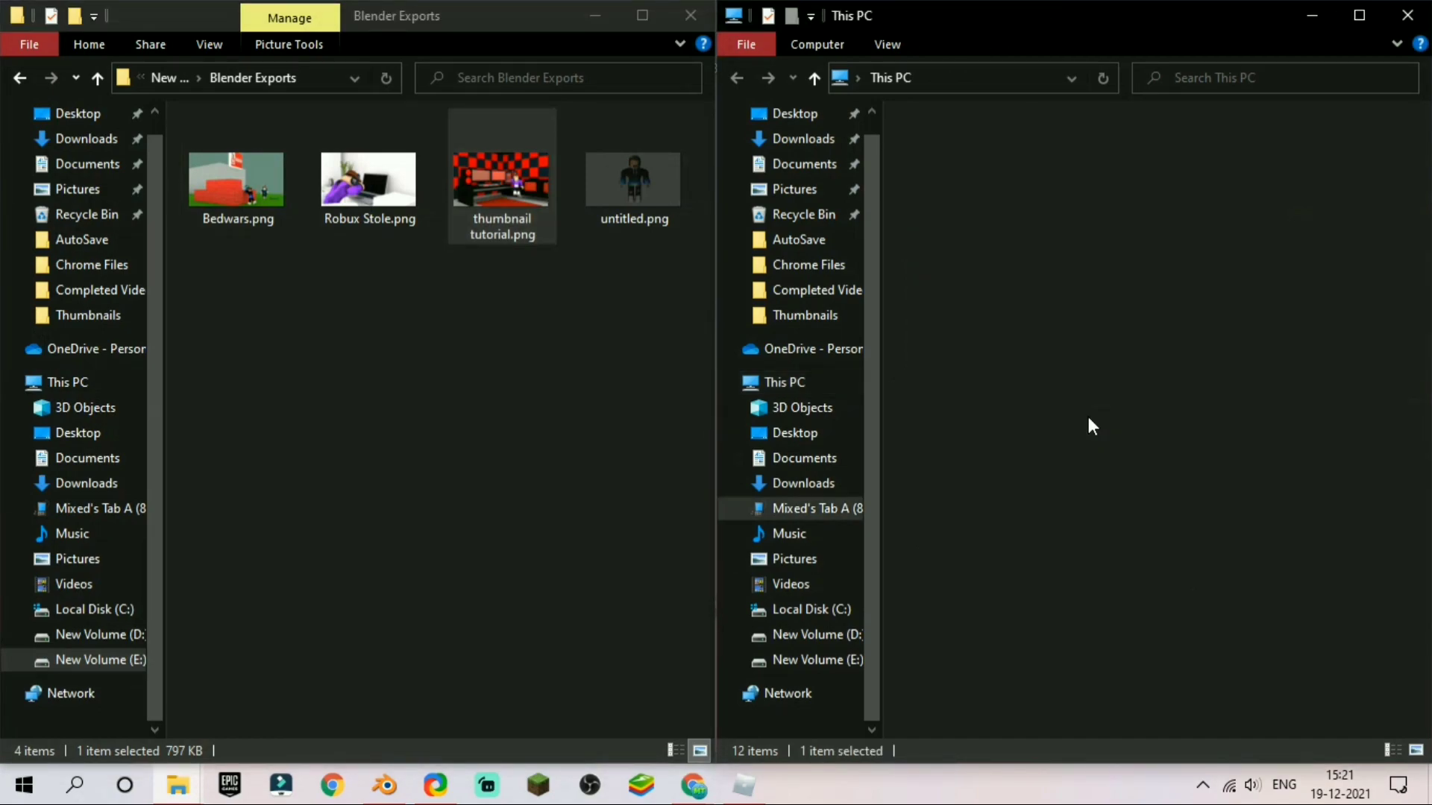
double_click(1065, 149)
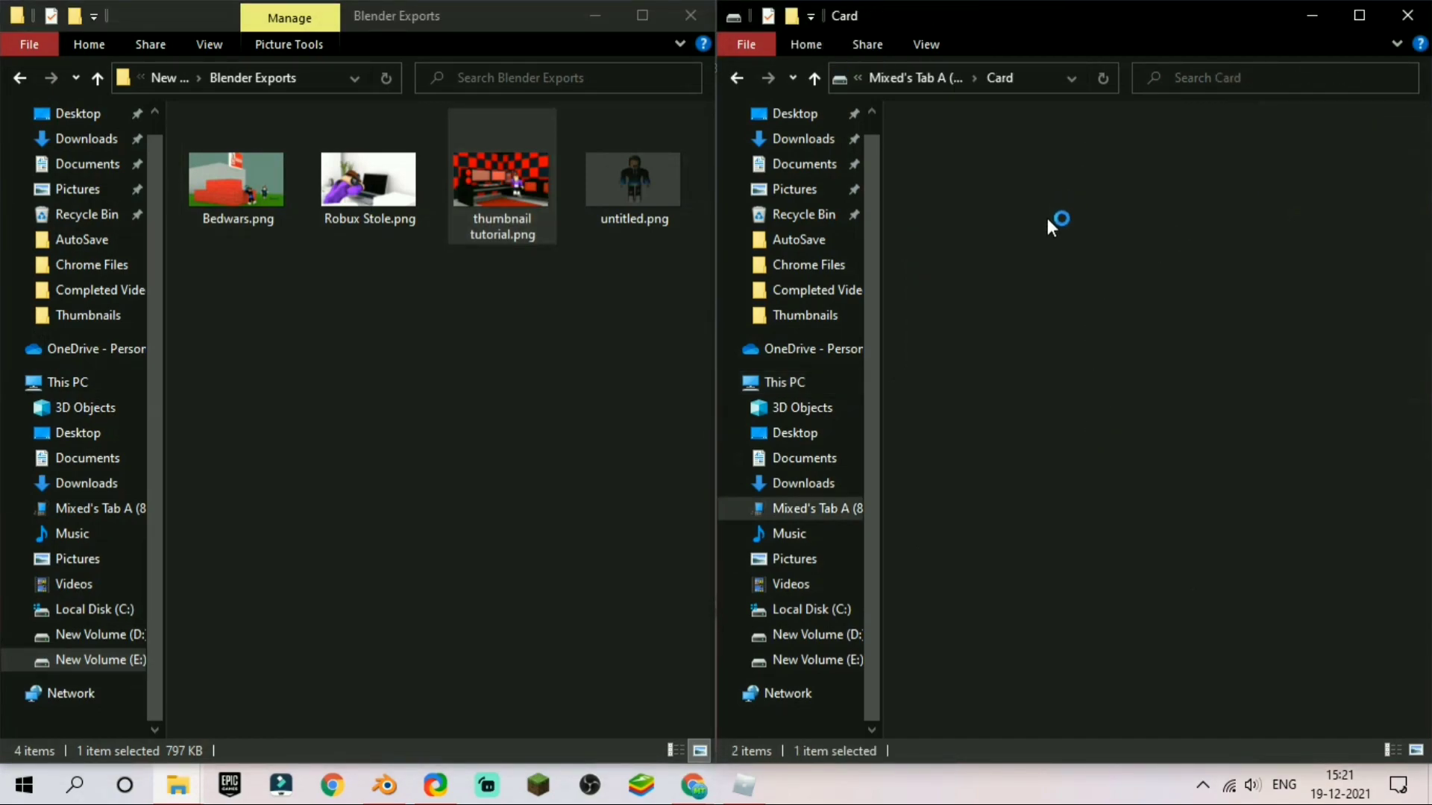
scroll(1035, 396, down, 8)
double_click(1064, 123)
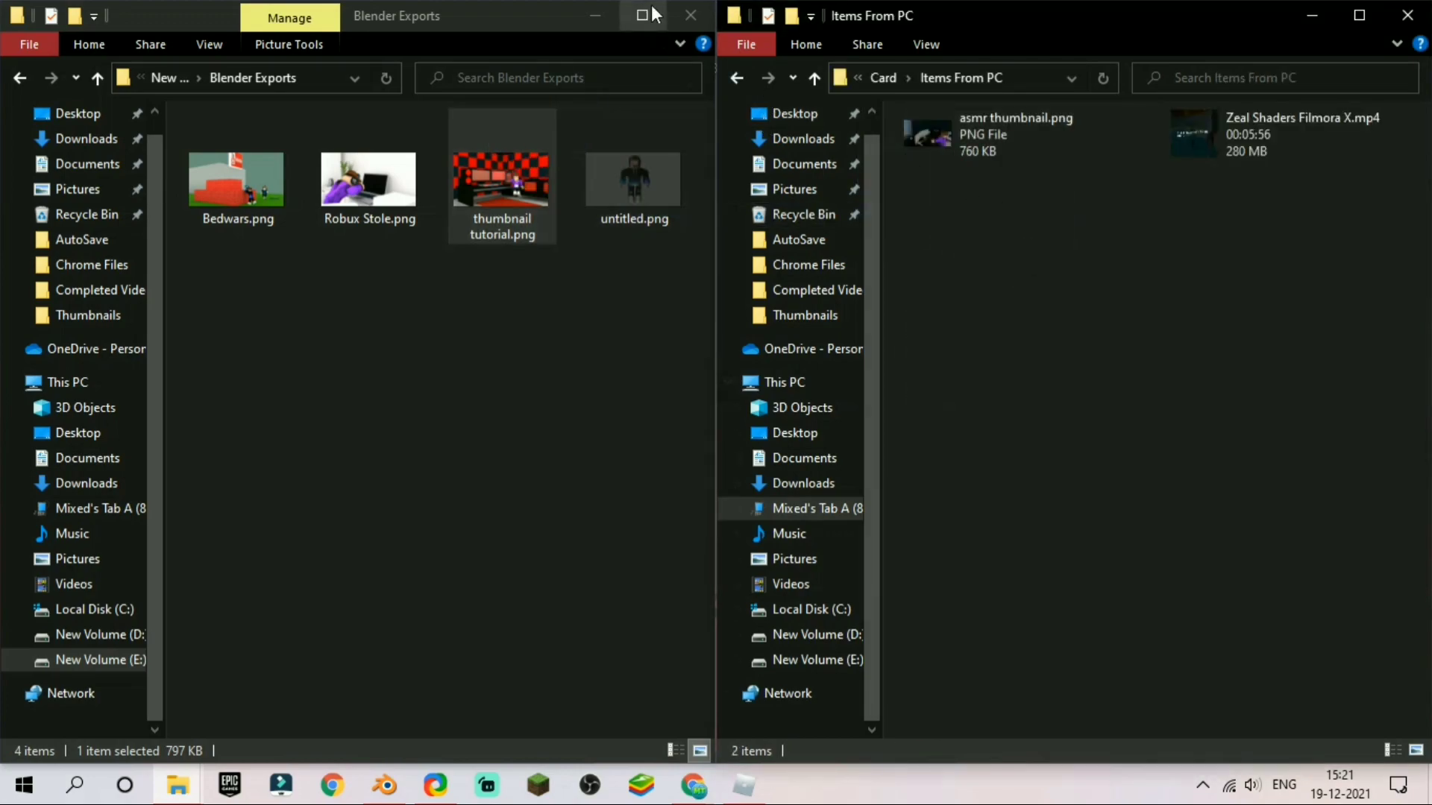
click(691, 16)
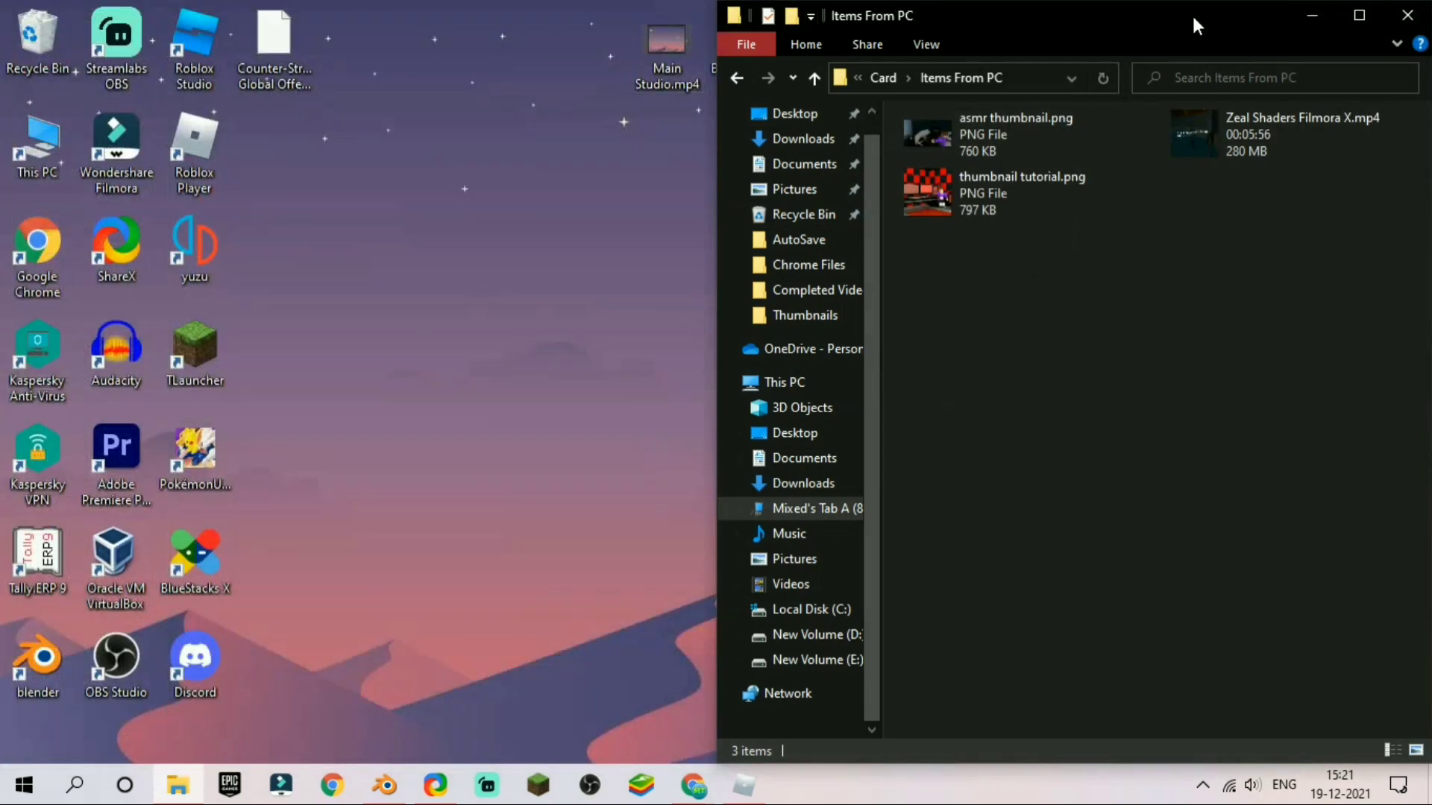
Close the Items From PC window, then switch to the tablet and open Picsart.
click(1405, 16)
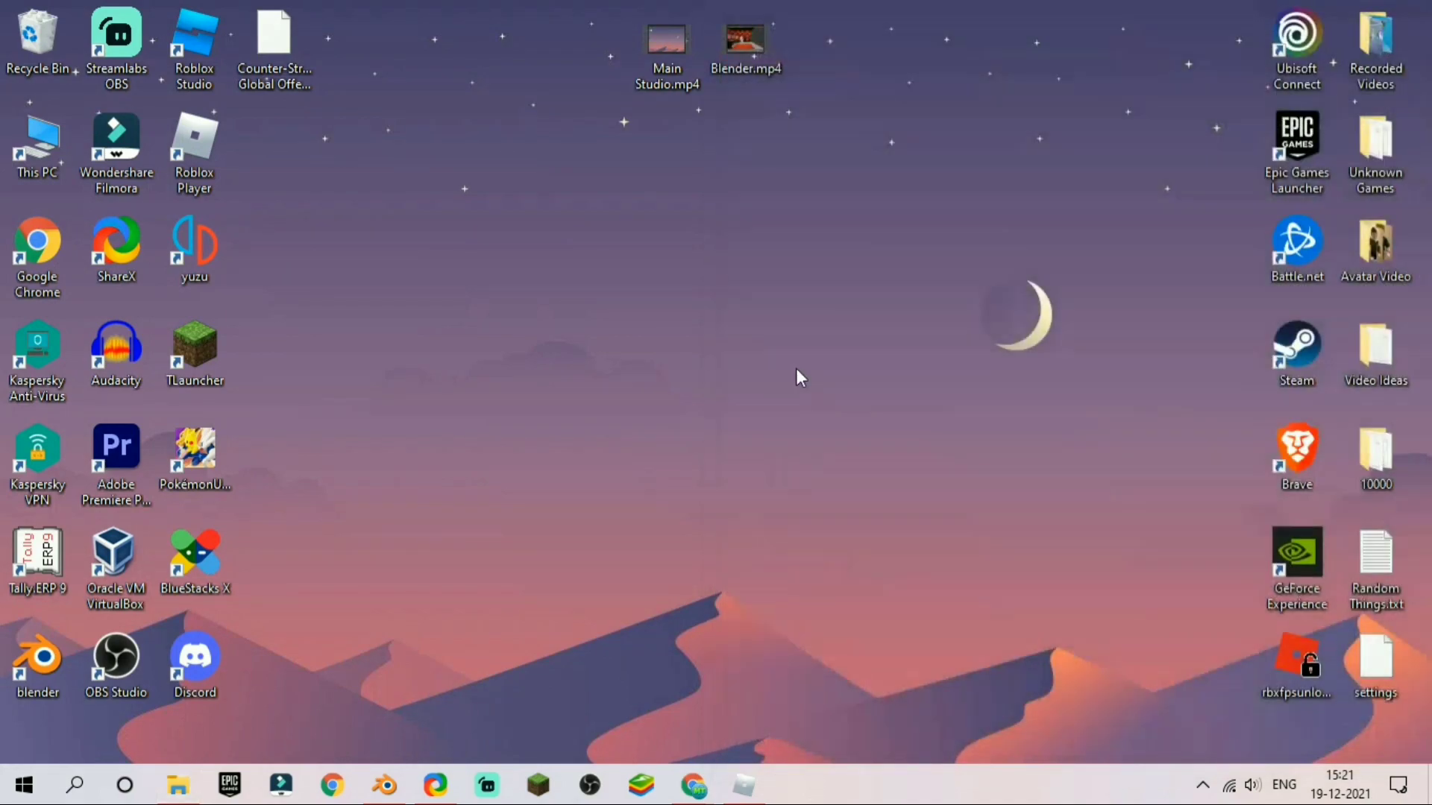
click(447, 786)
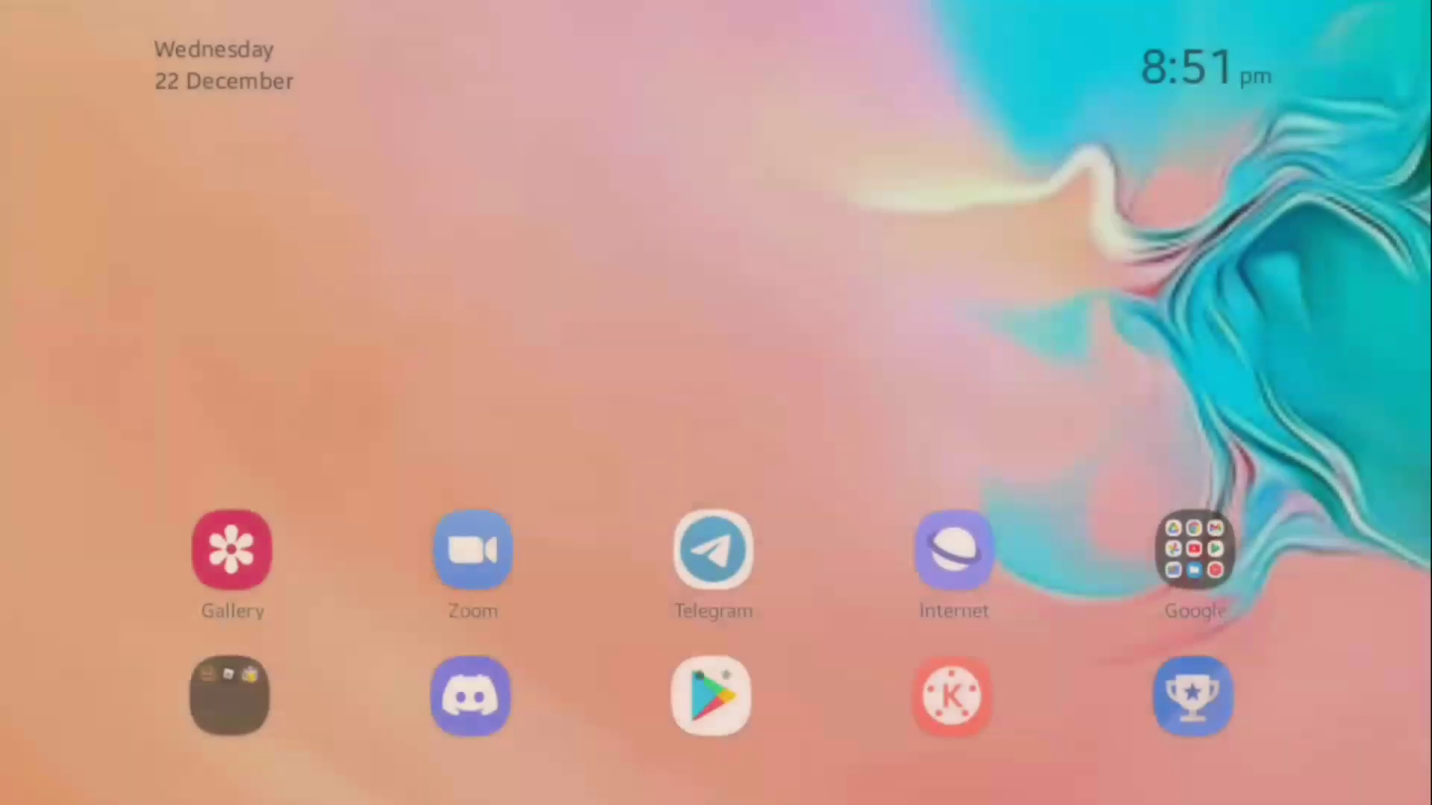
scroll(716, 403, down, 1)
scroll(716, 403, right, 1)
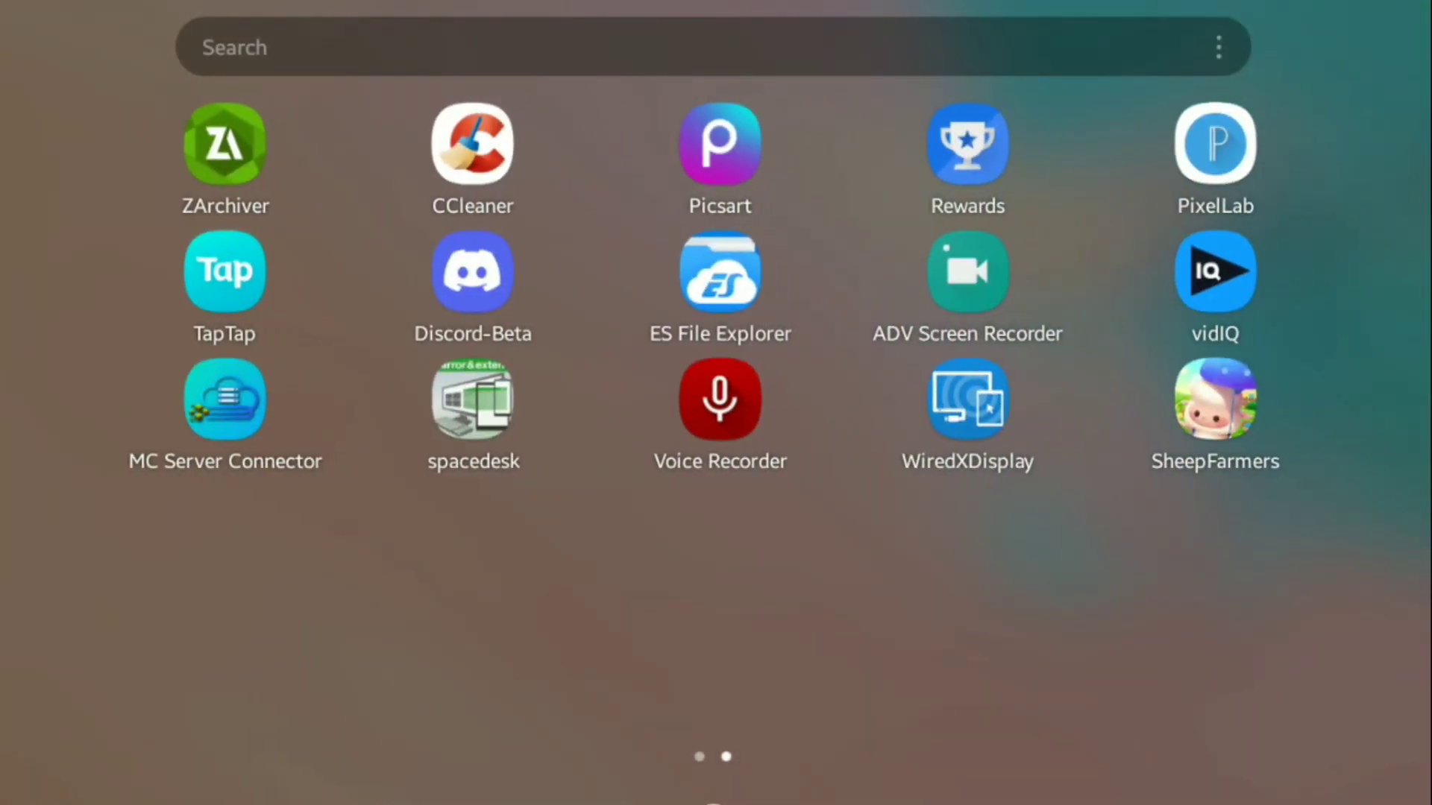
click(713, 143)
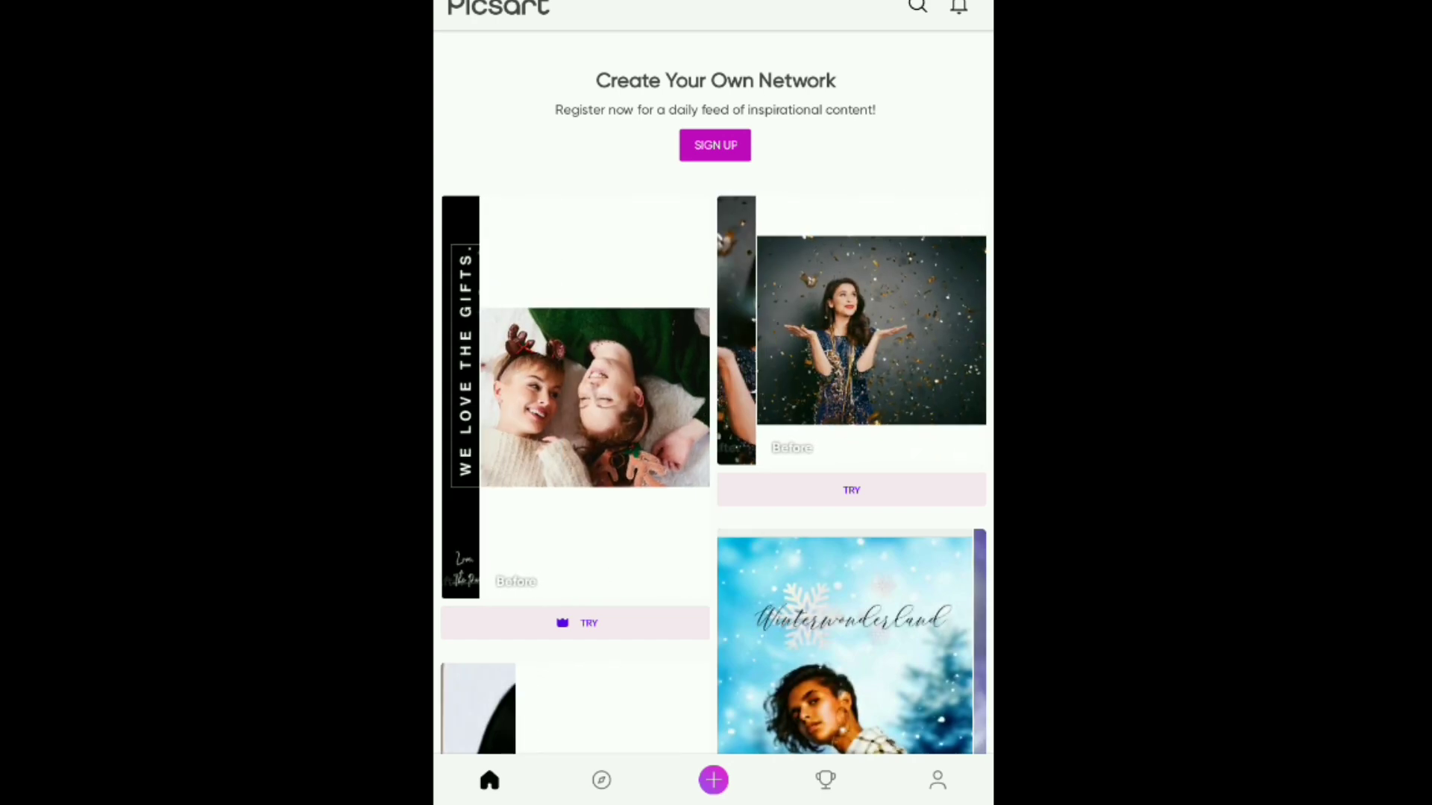
Open the gaming room render as a new edit and crop it to the YouTube format.
click(714, 780)
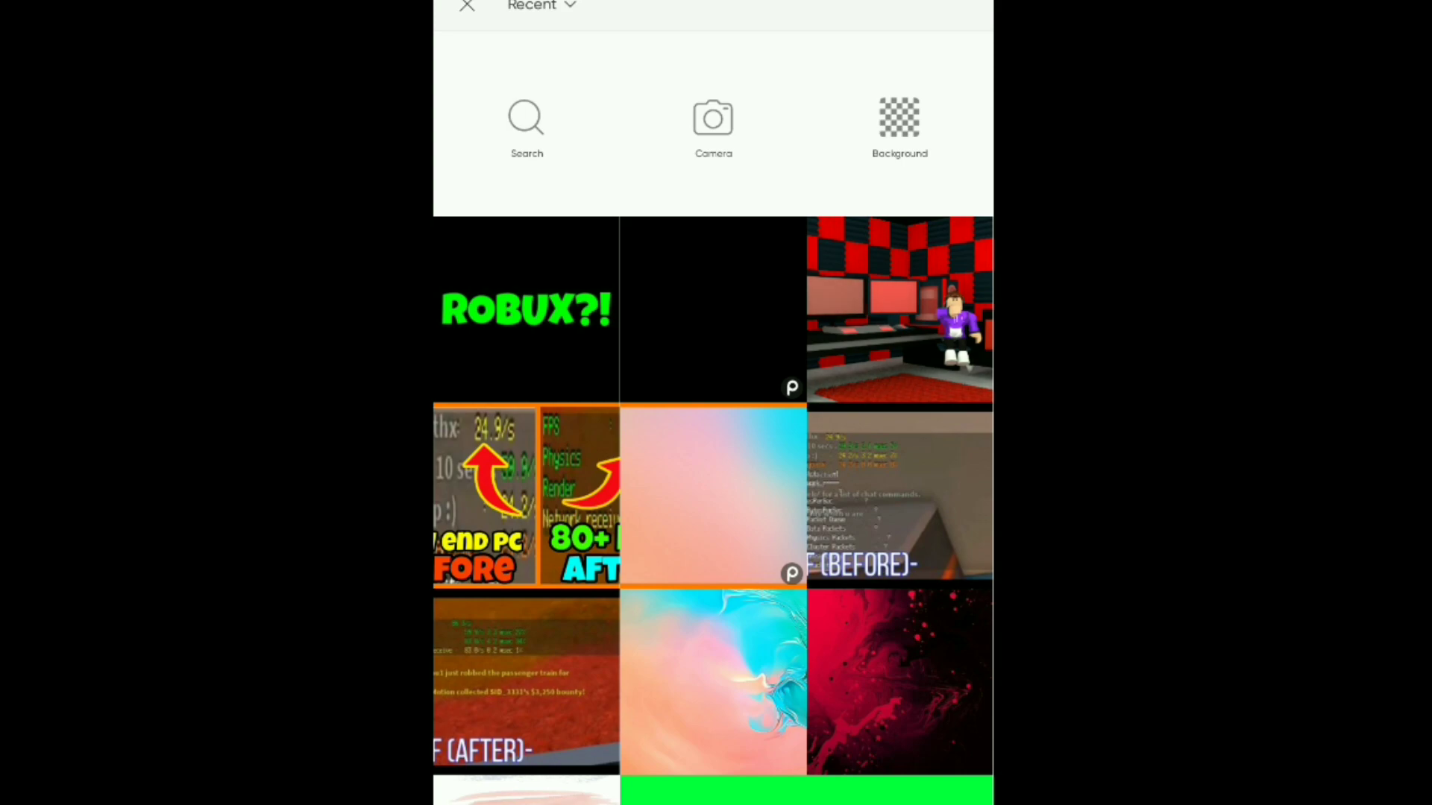
click(900, 310)
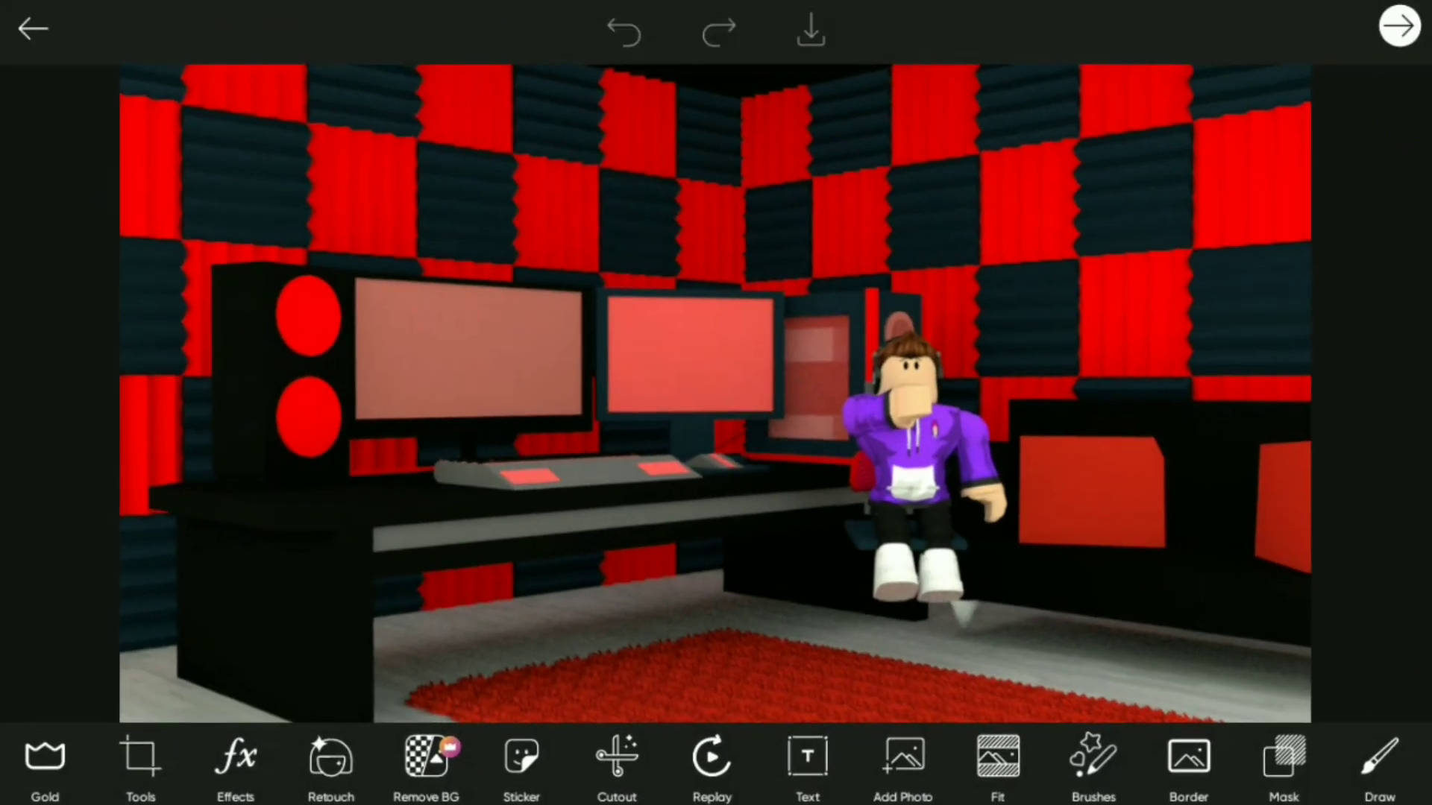
click(140, 761)
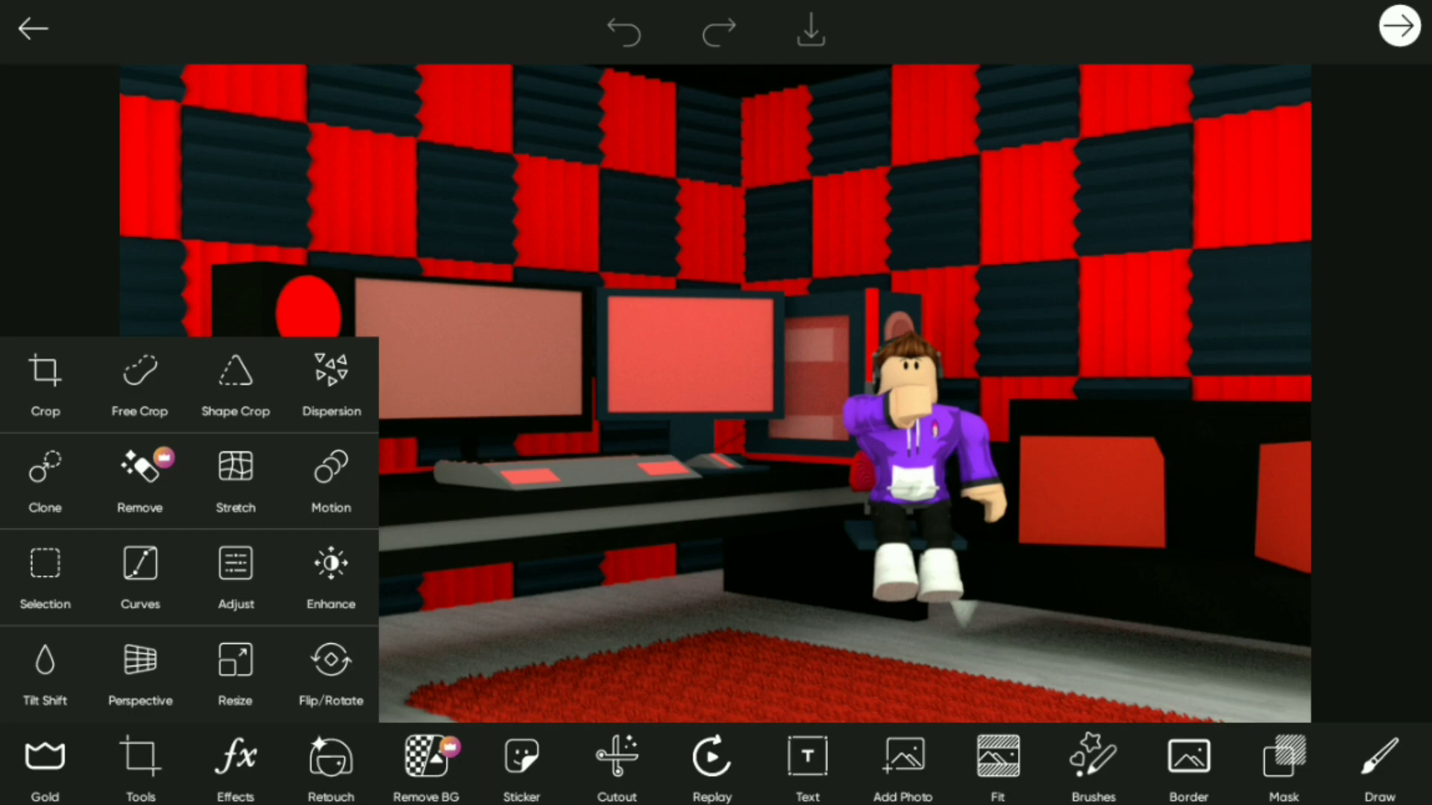
click(45, 384)
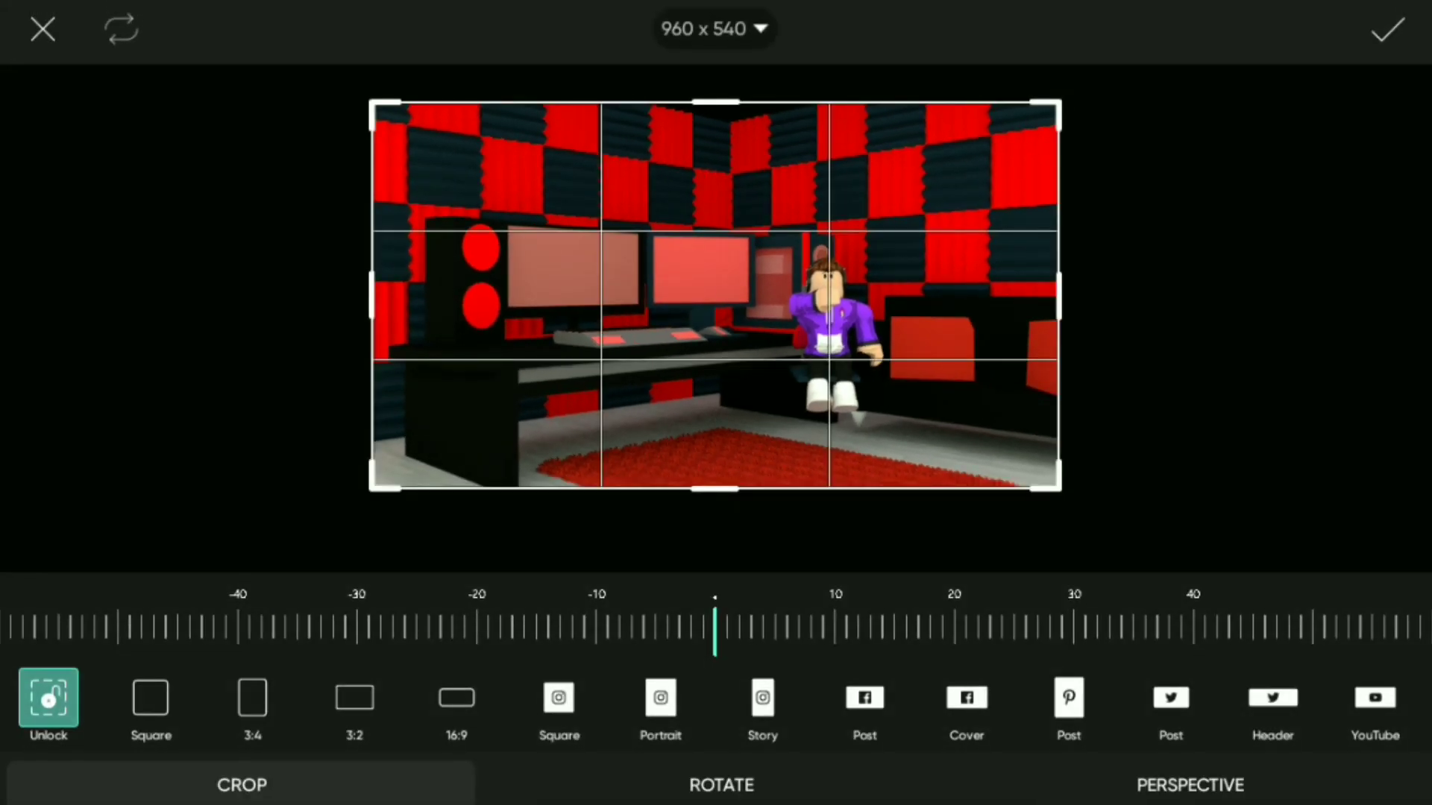
click(1374, 697)
click(1388, 30)
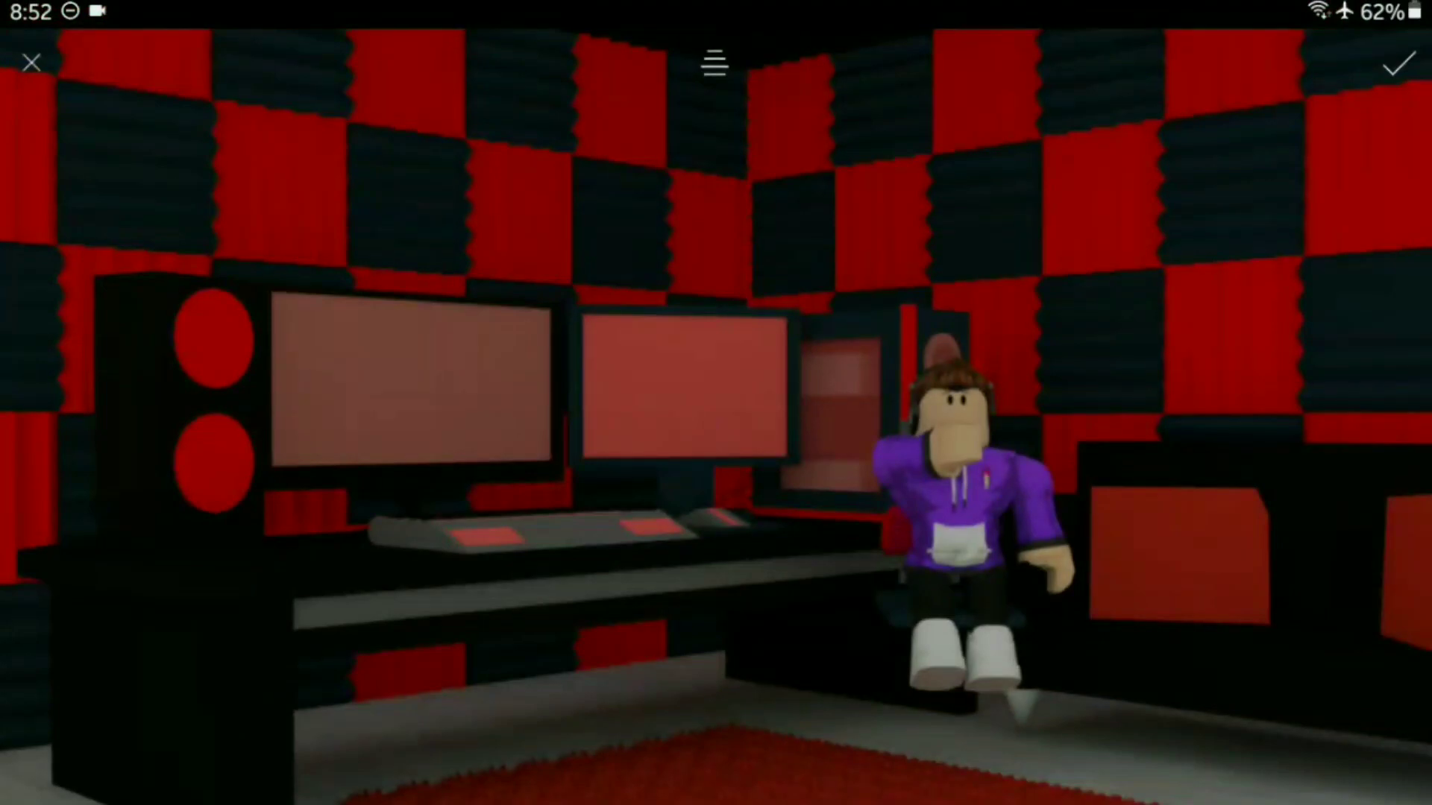
Add the text "MAKE THUMBNAILS/GFX" and place it across the upper wall of the room.
click(716, 475)
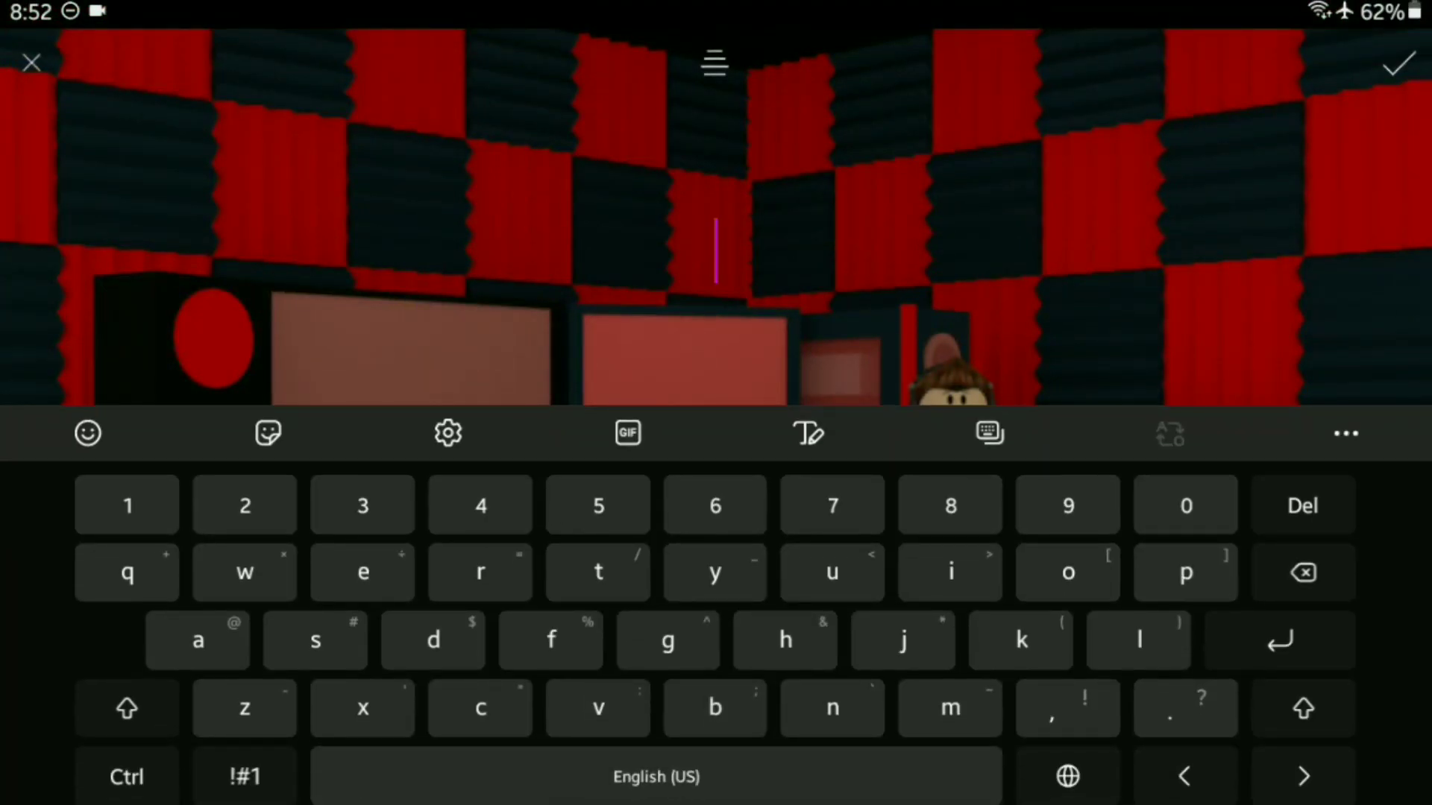
click(1304, 709)
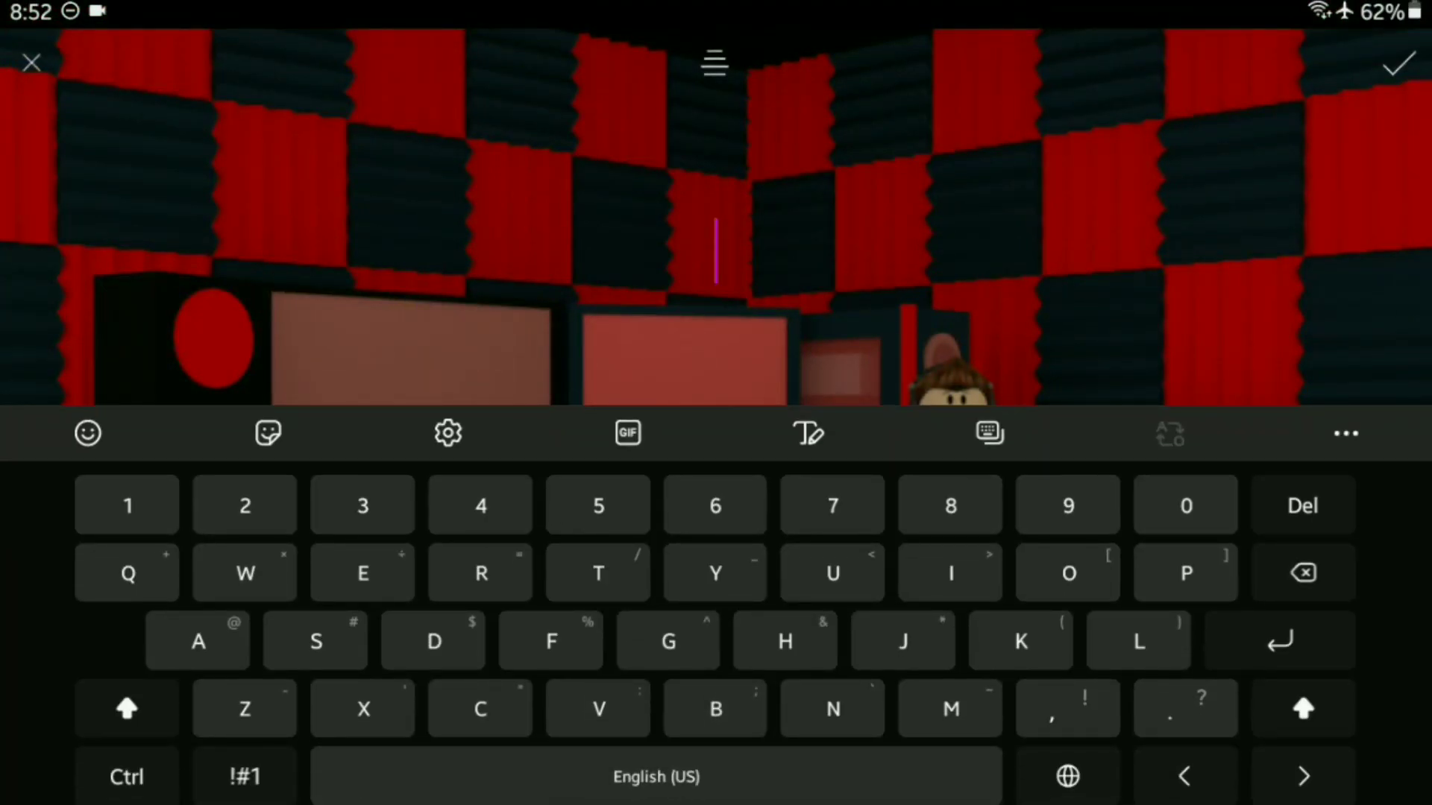
text(M)
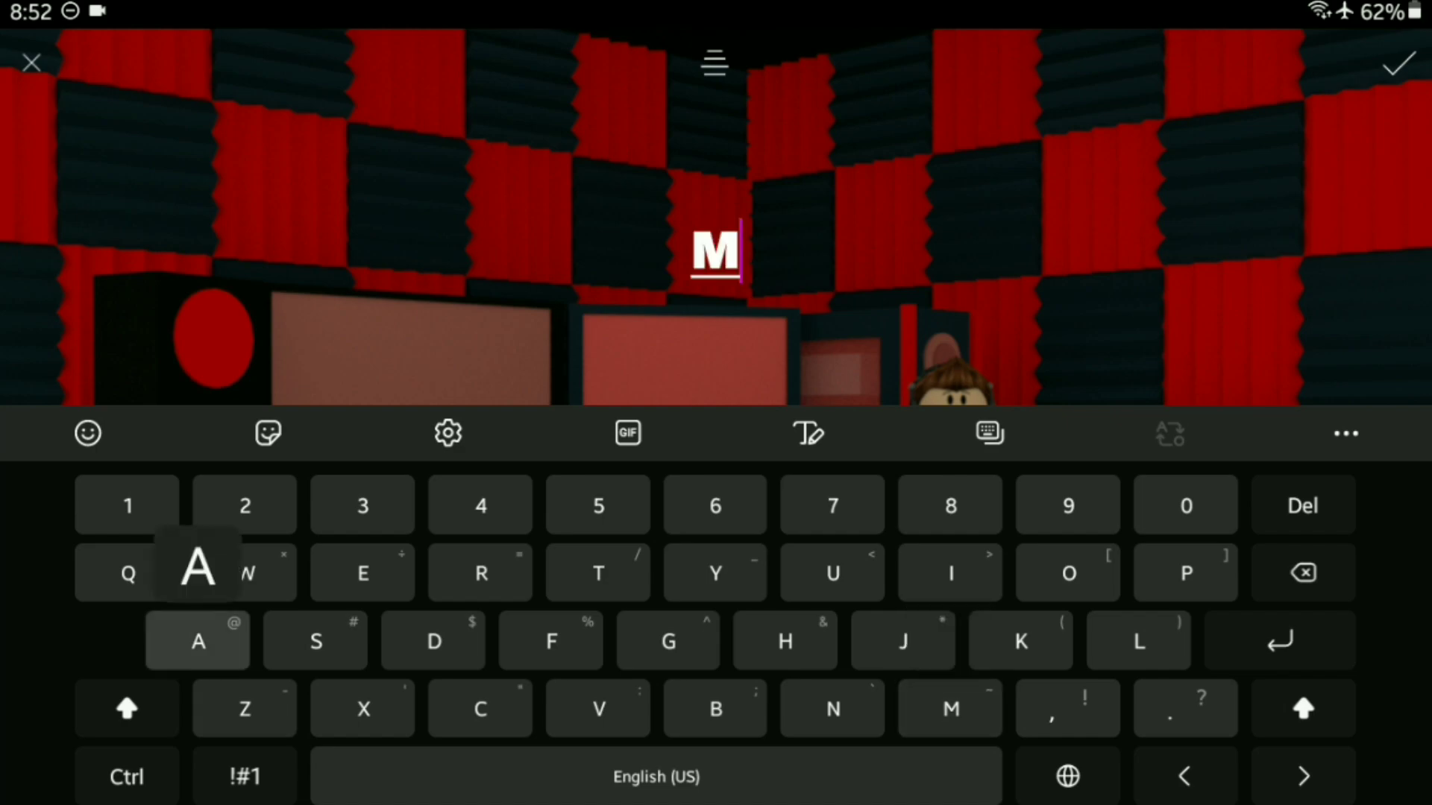
text(AKE TH)
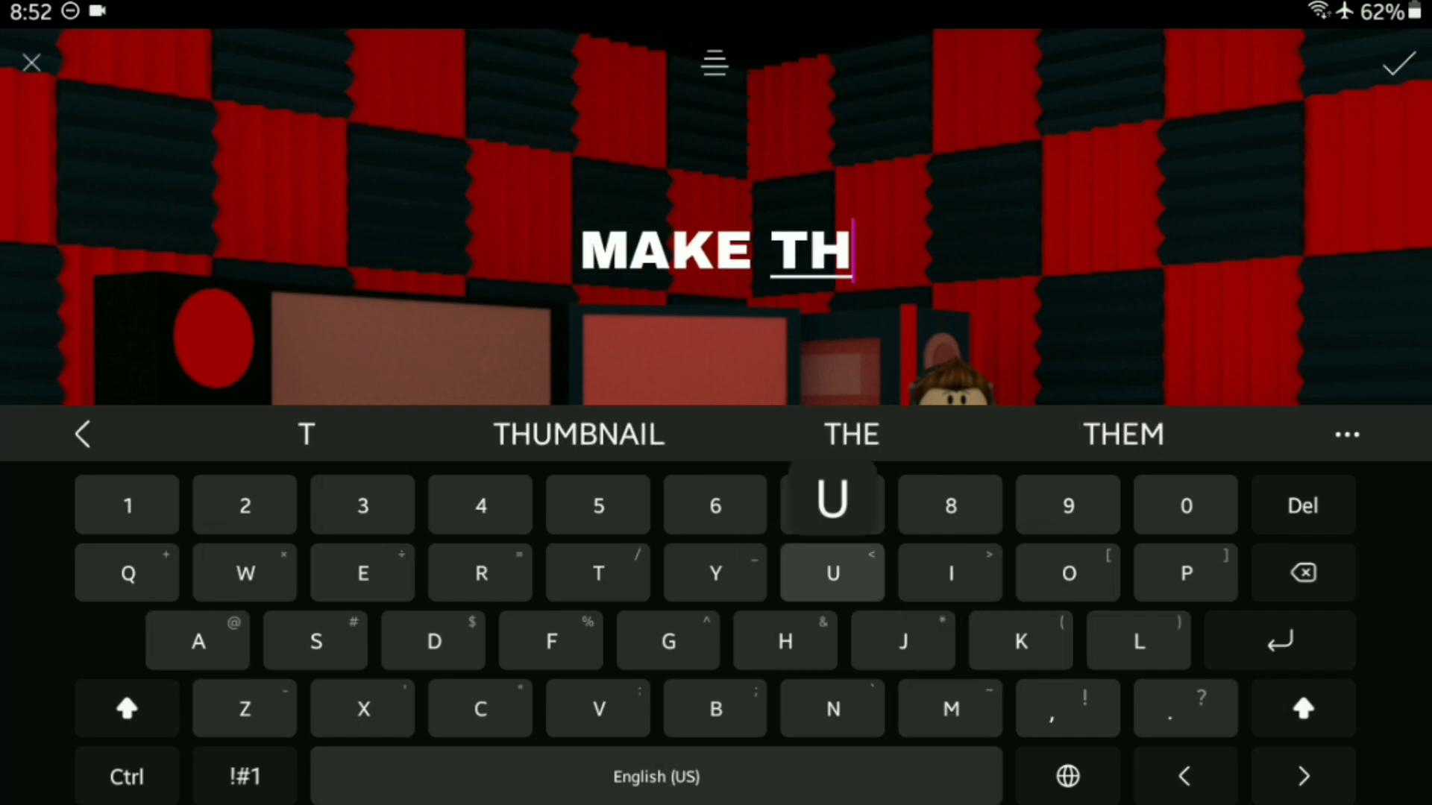
text(UMBN)
click(850, 434)
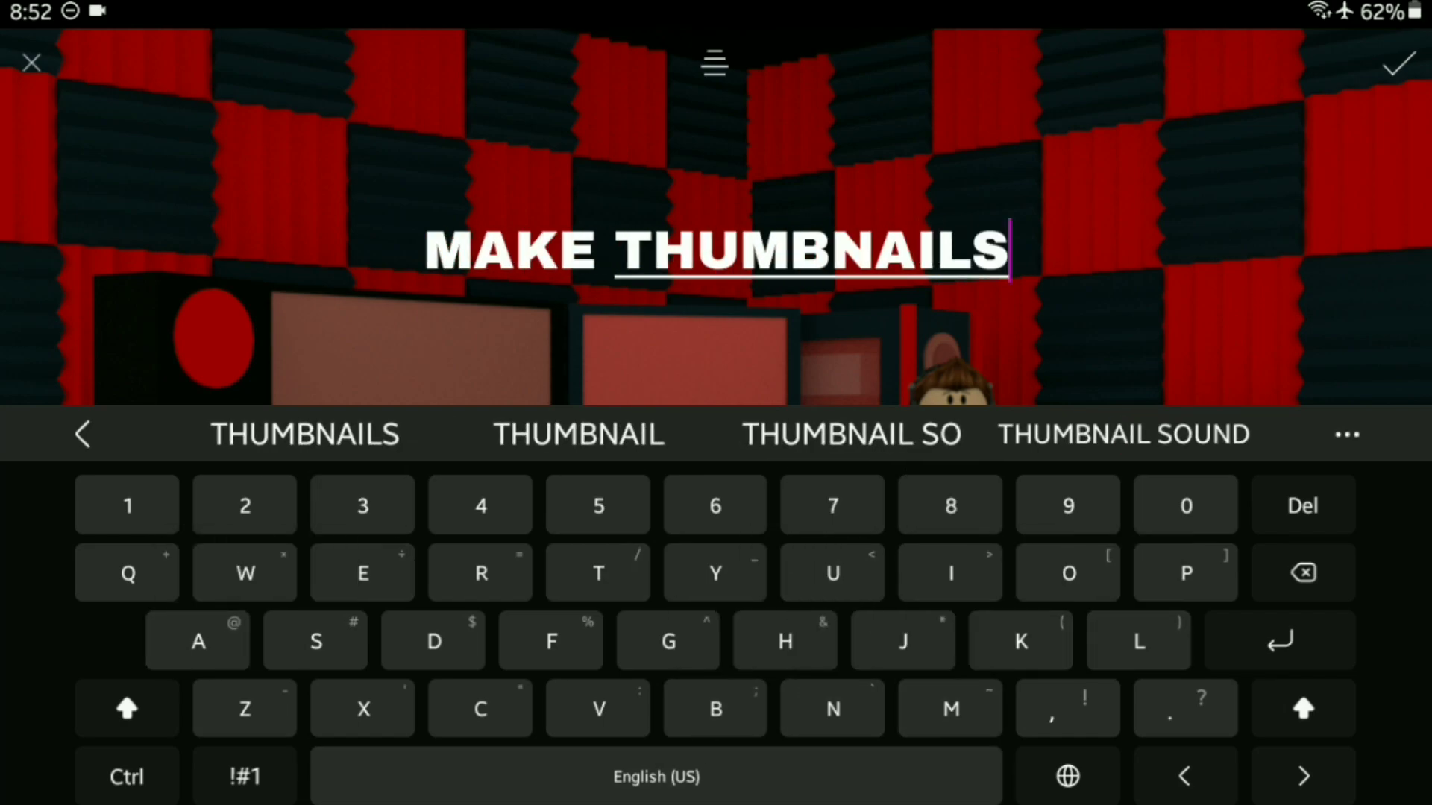
click(598, 573)
text(/GFX)
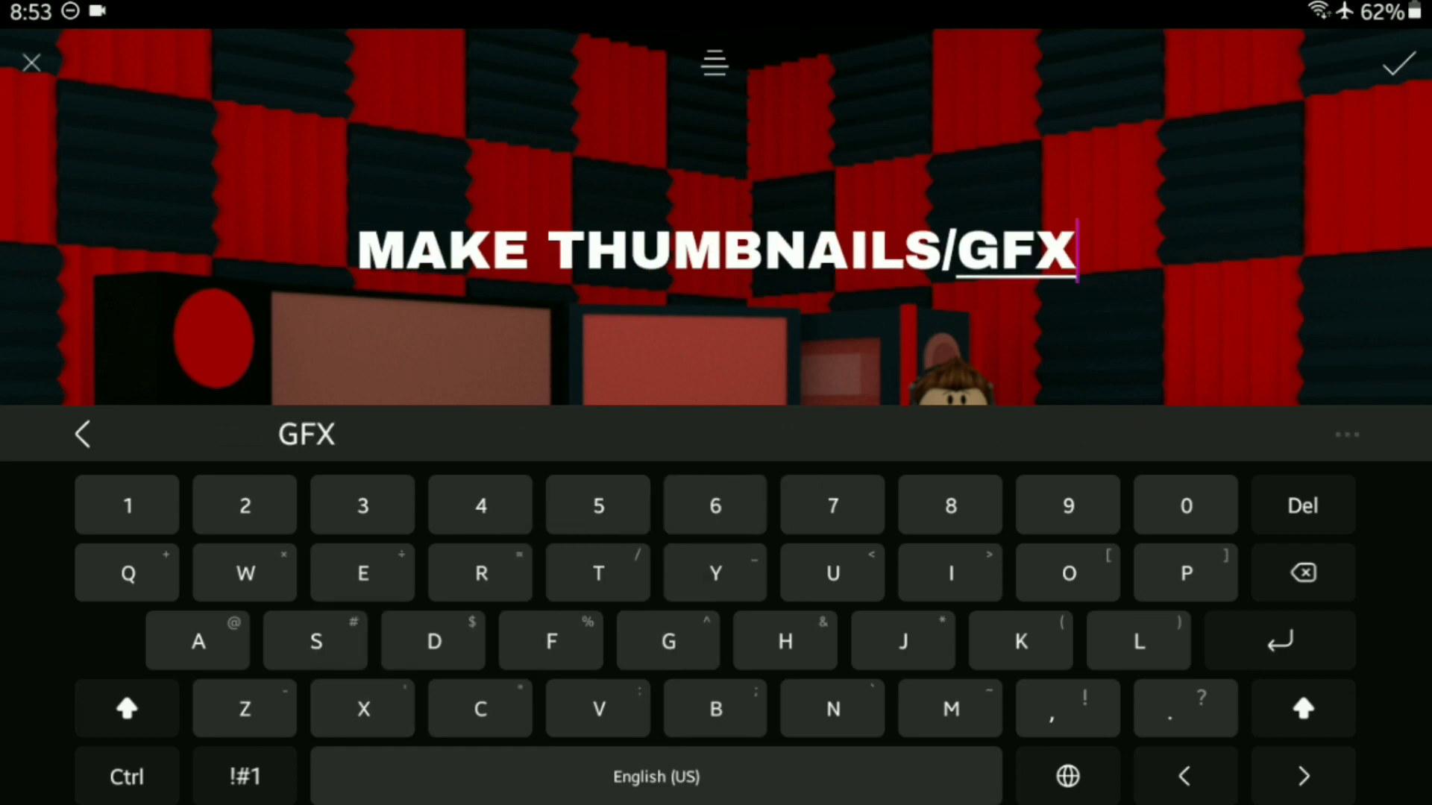
key(Escape)
drag(1116, 445, 1179, 448)
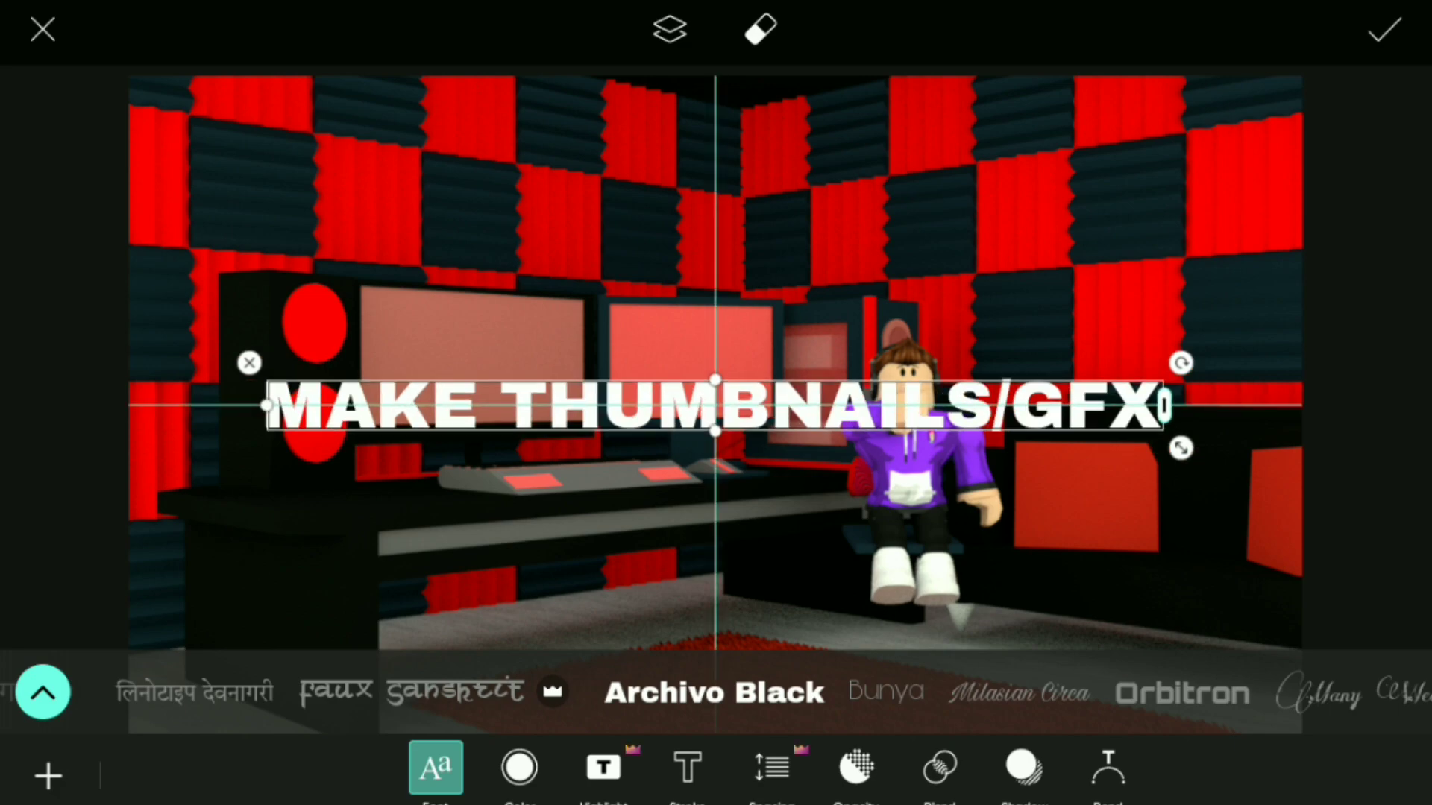
drag(686, 386, 687, 179)
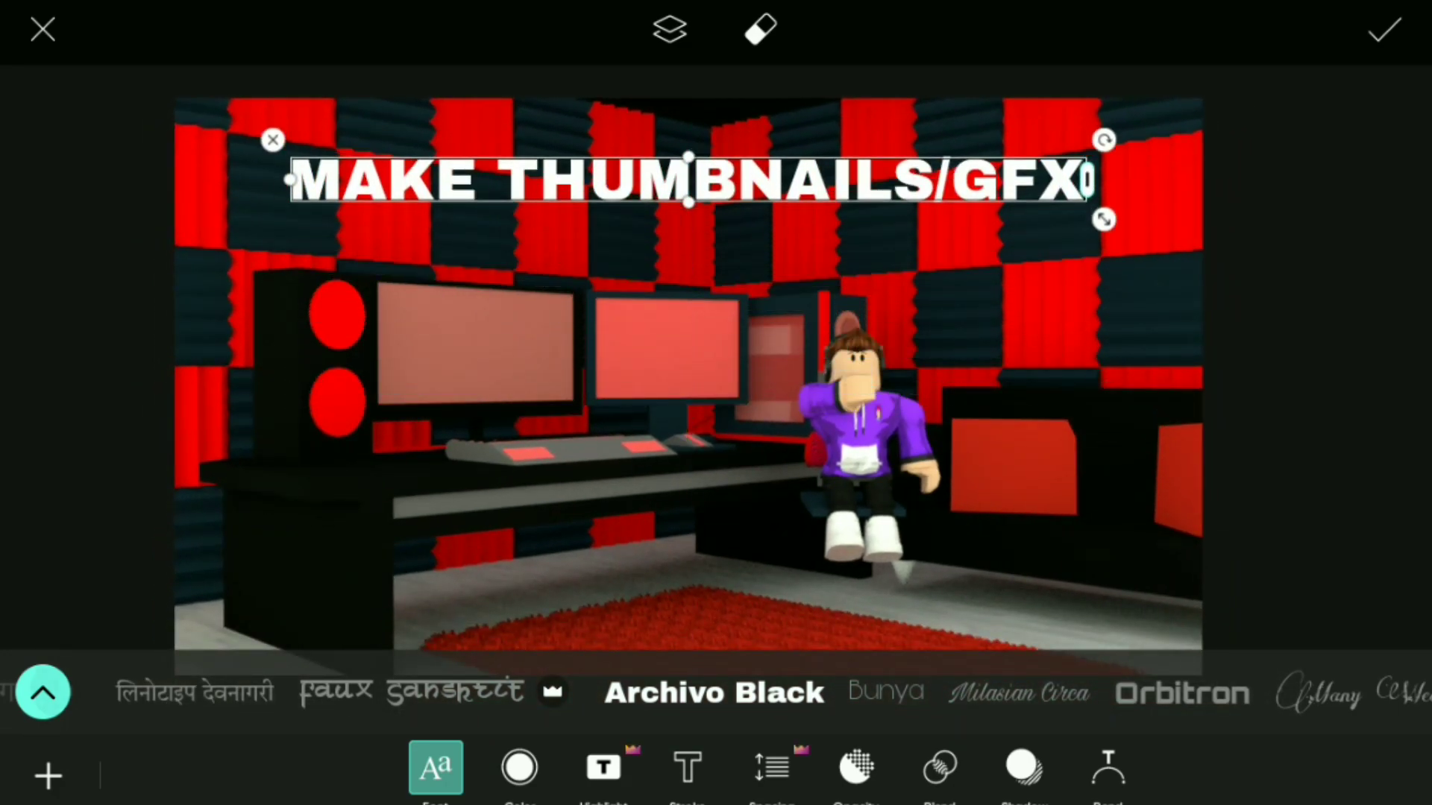
Set the title's font to Luckiest Guy and enlarge the text to span most of the image width.
click(43, 692)
scroll(716, 399, down, 10)
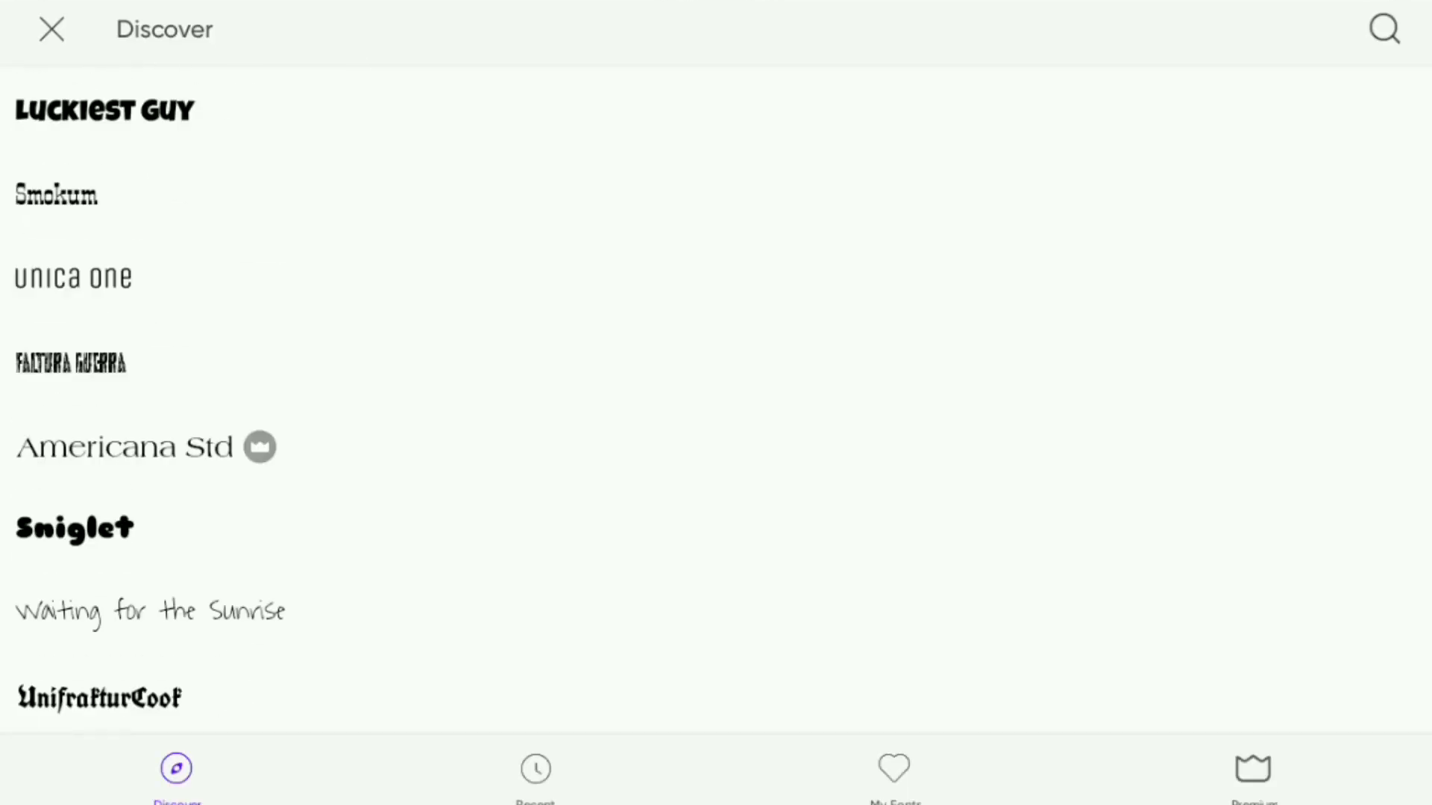
scroll(716, 402, down, 5)
scroll(716, 403, up, 5)
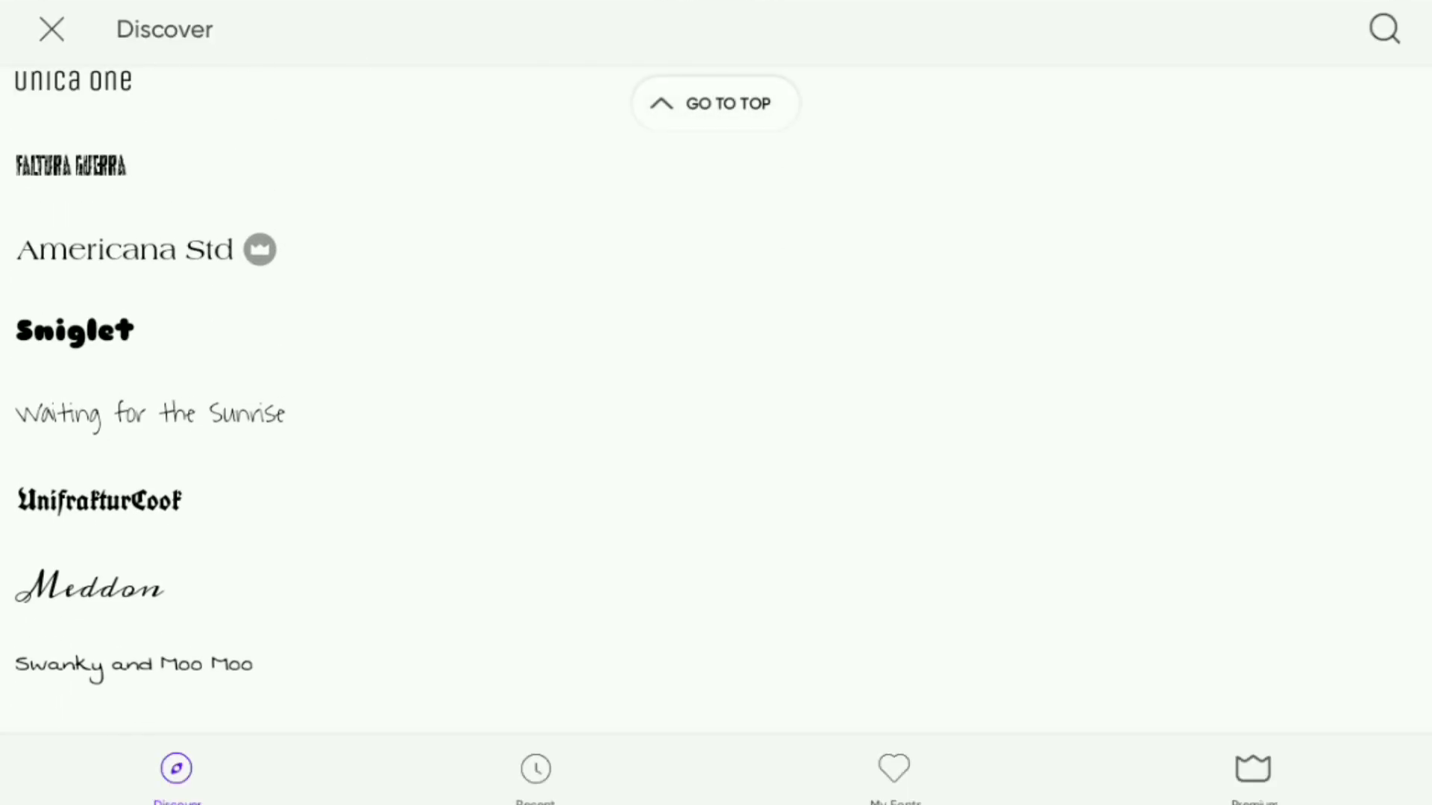
click(105, 170)
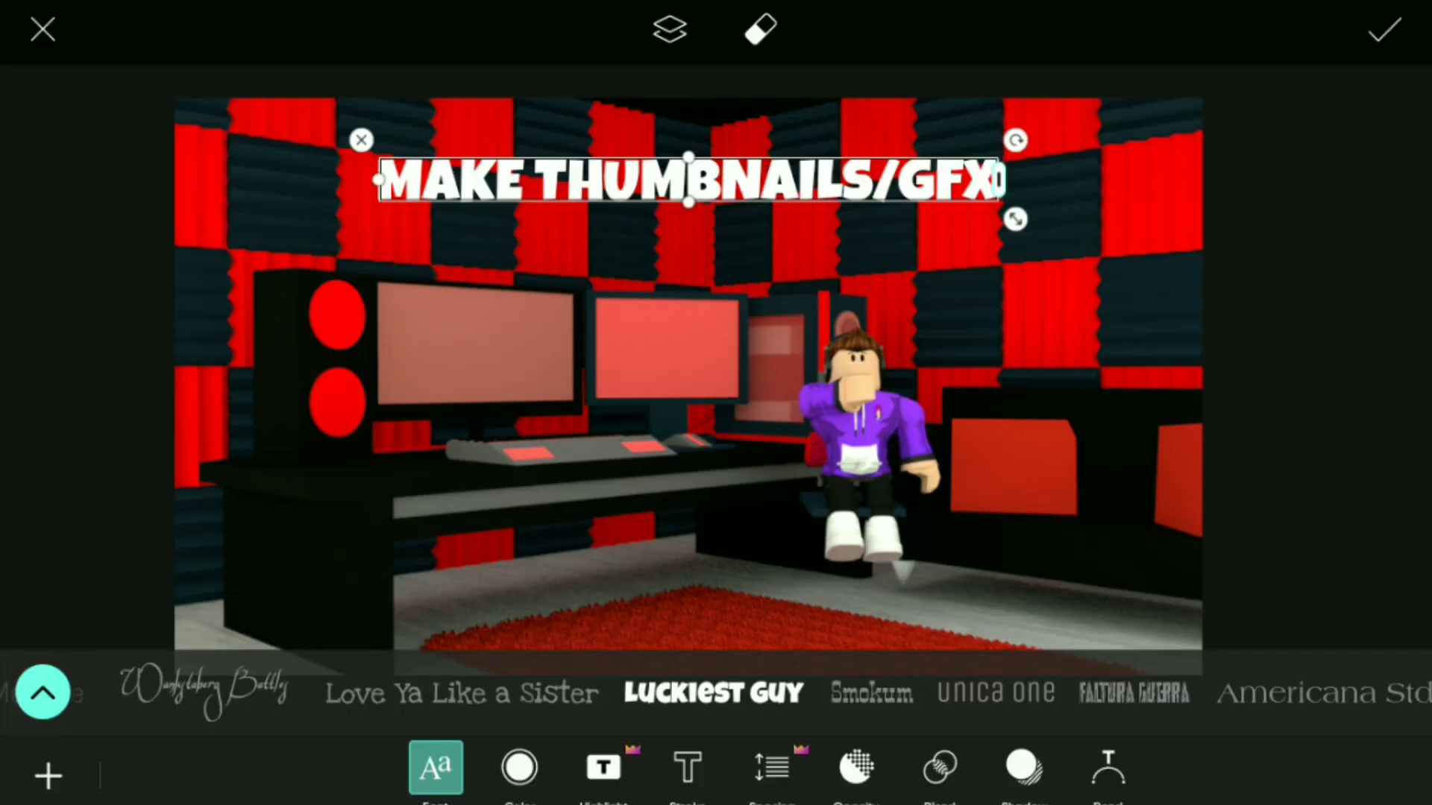
drag(1015, 220, 1133, 228)
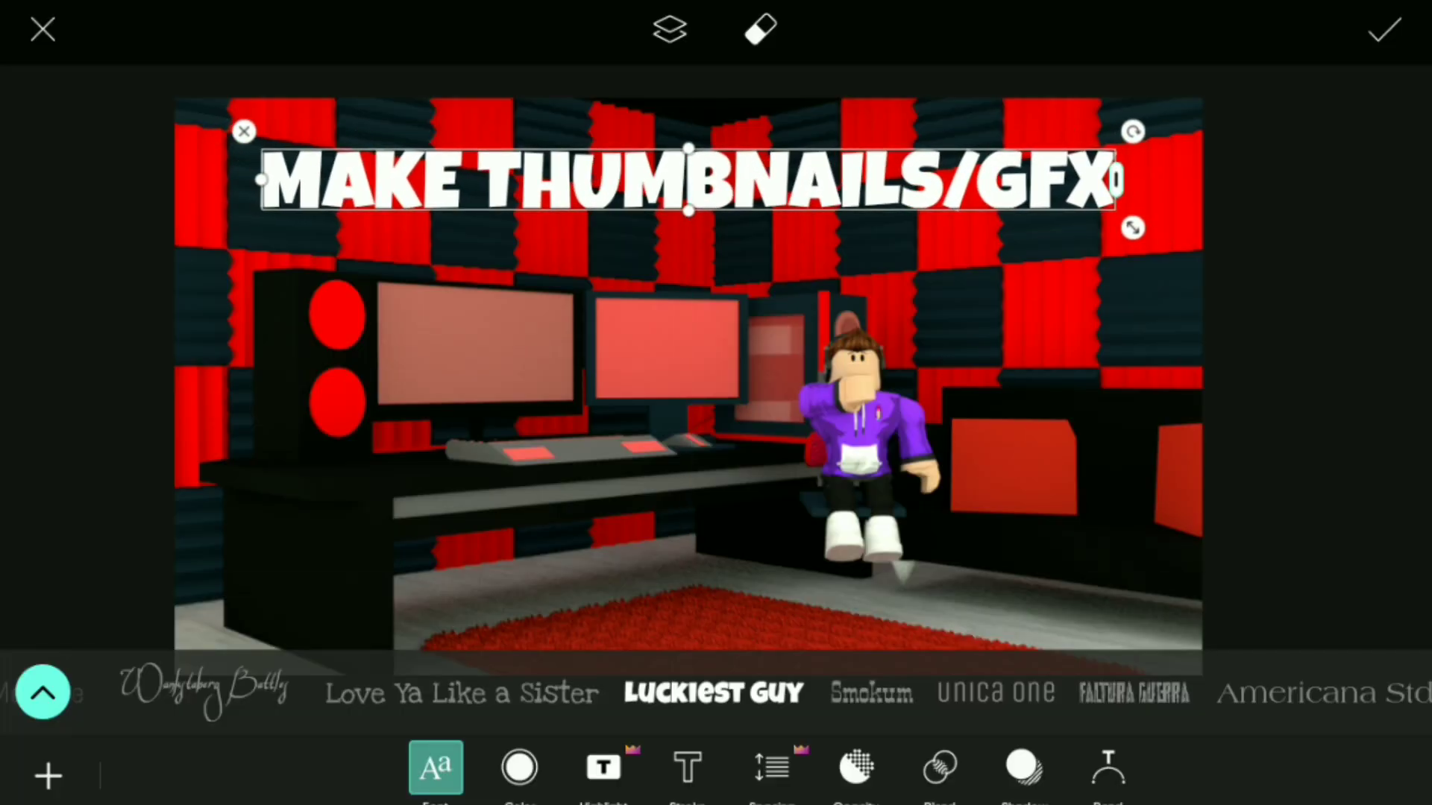
Change the title's fill color from the color wheel to yellow.
click(520, 768)
click(96, 635)
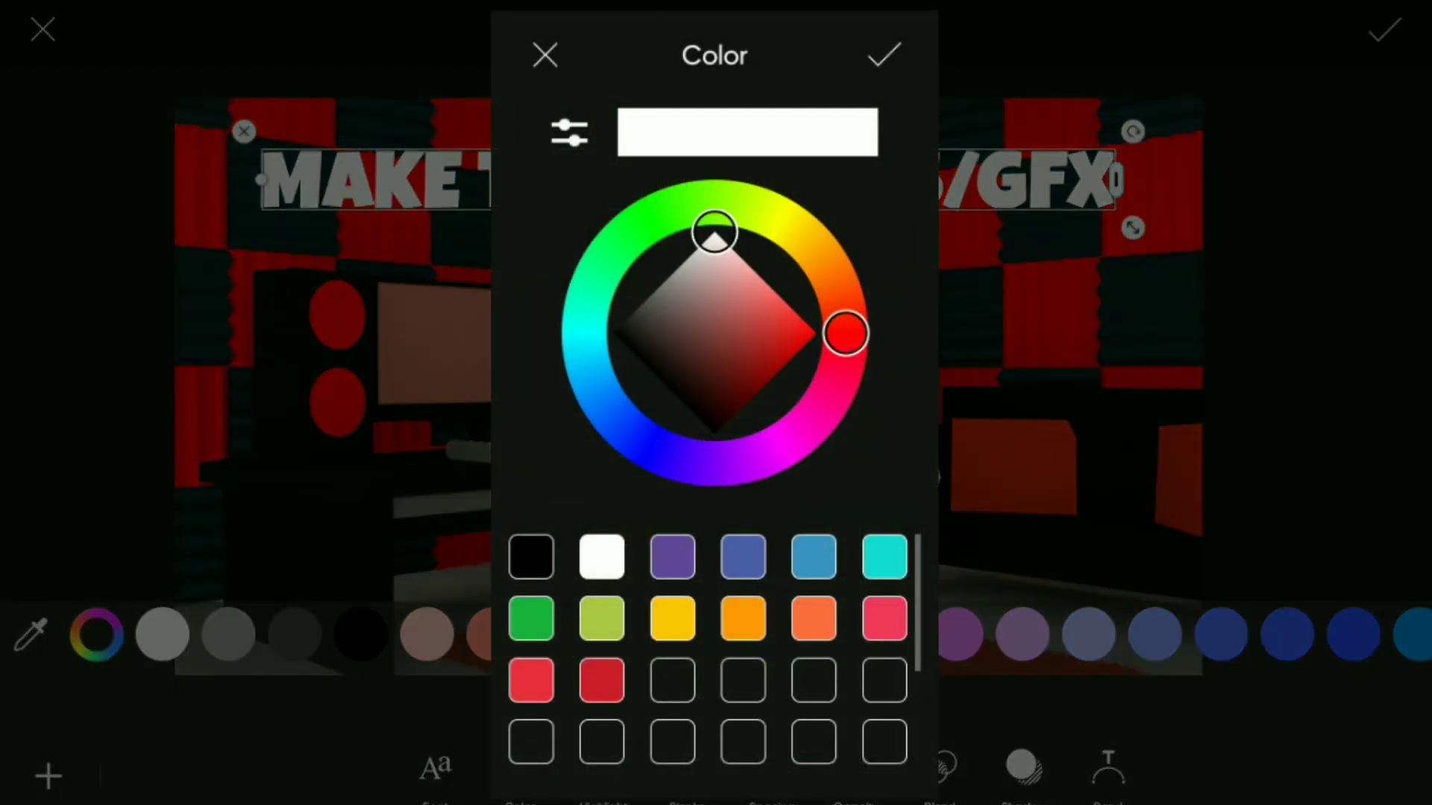
drag(845, 332, 788, 224)
click(883, 55)
Give the title a thick black outline with the stroke amount near its maximum.
click(688, 767)
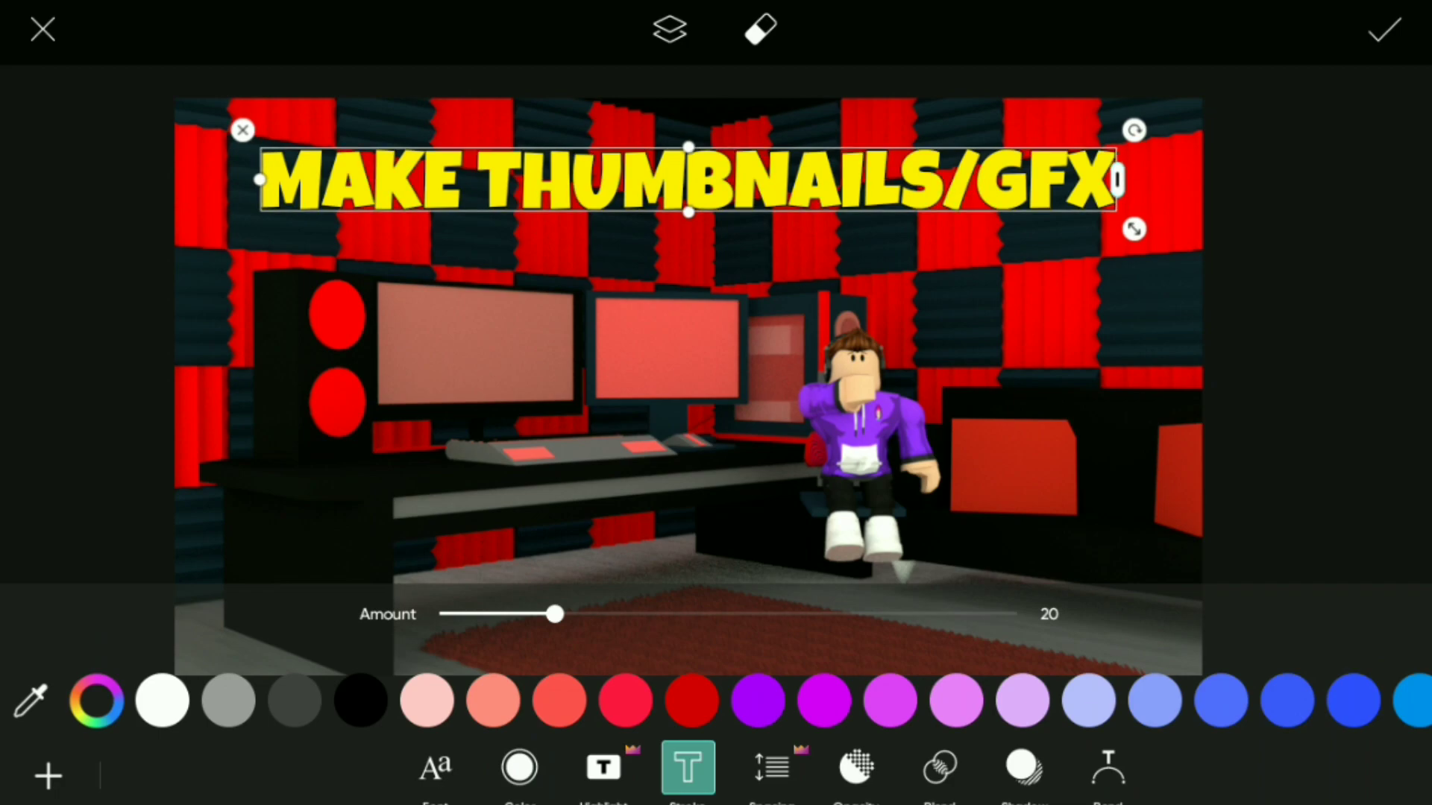
drag(554, 614, 1013, 614)
click(1384, 29)
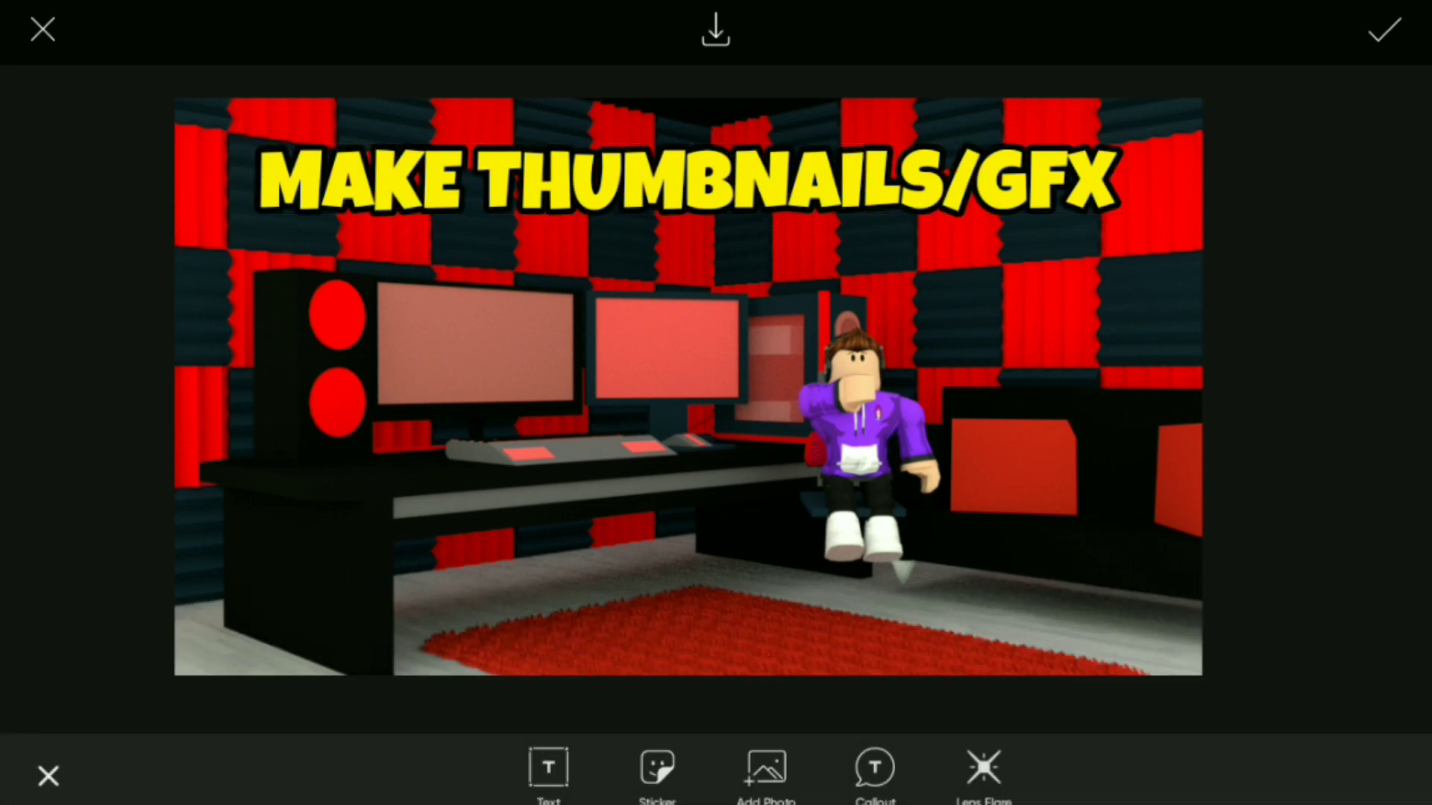
Recolor the title's fill to bright green and apply the change.
click(704, 199)
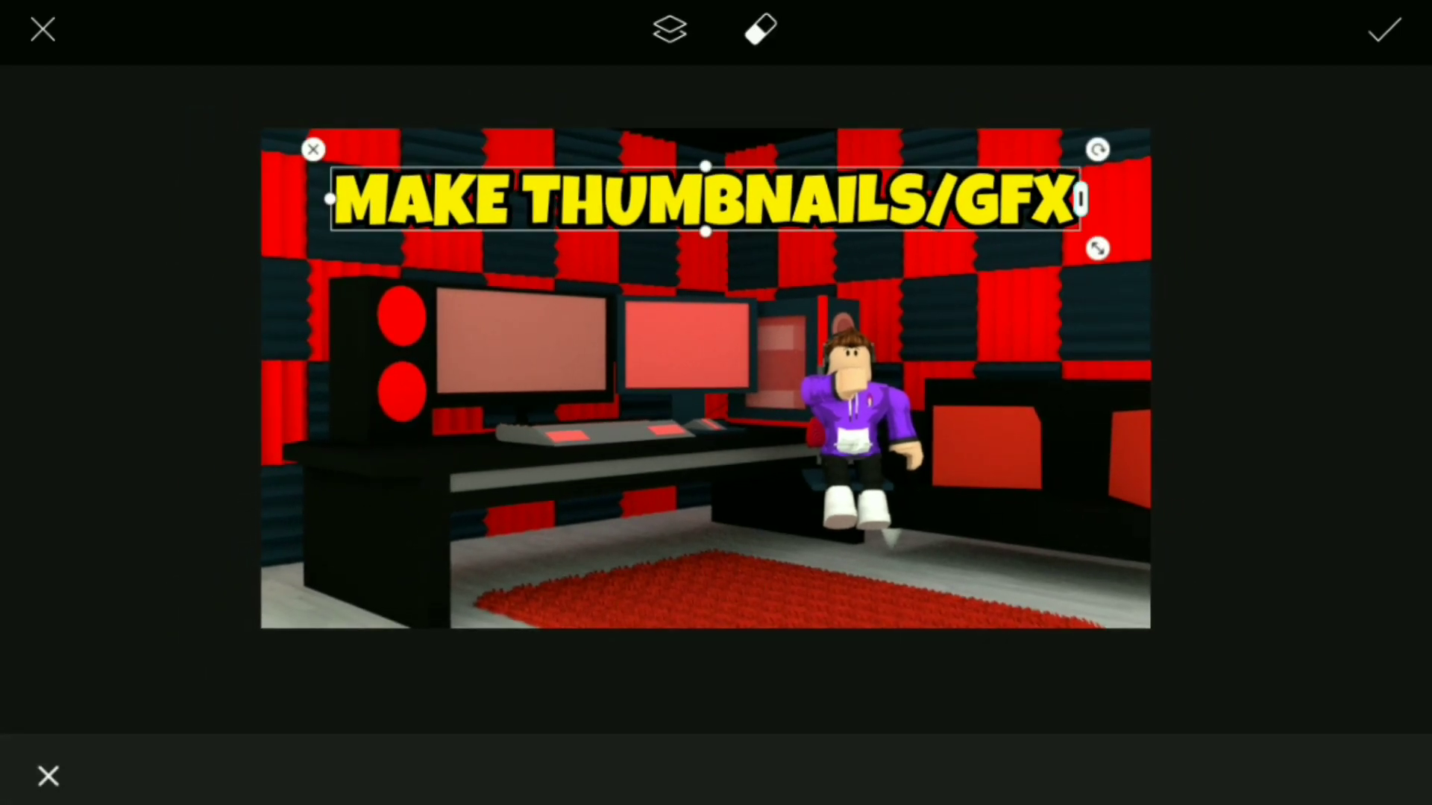
click(47, 776)
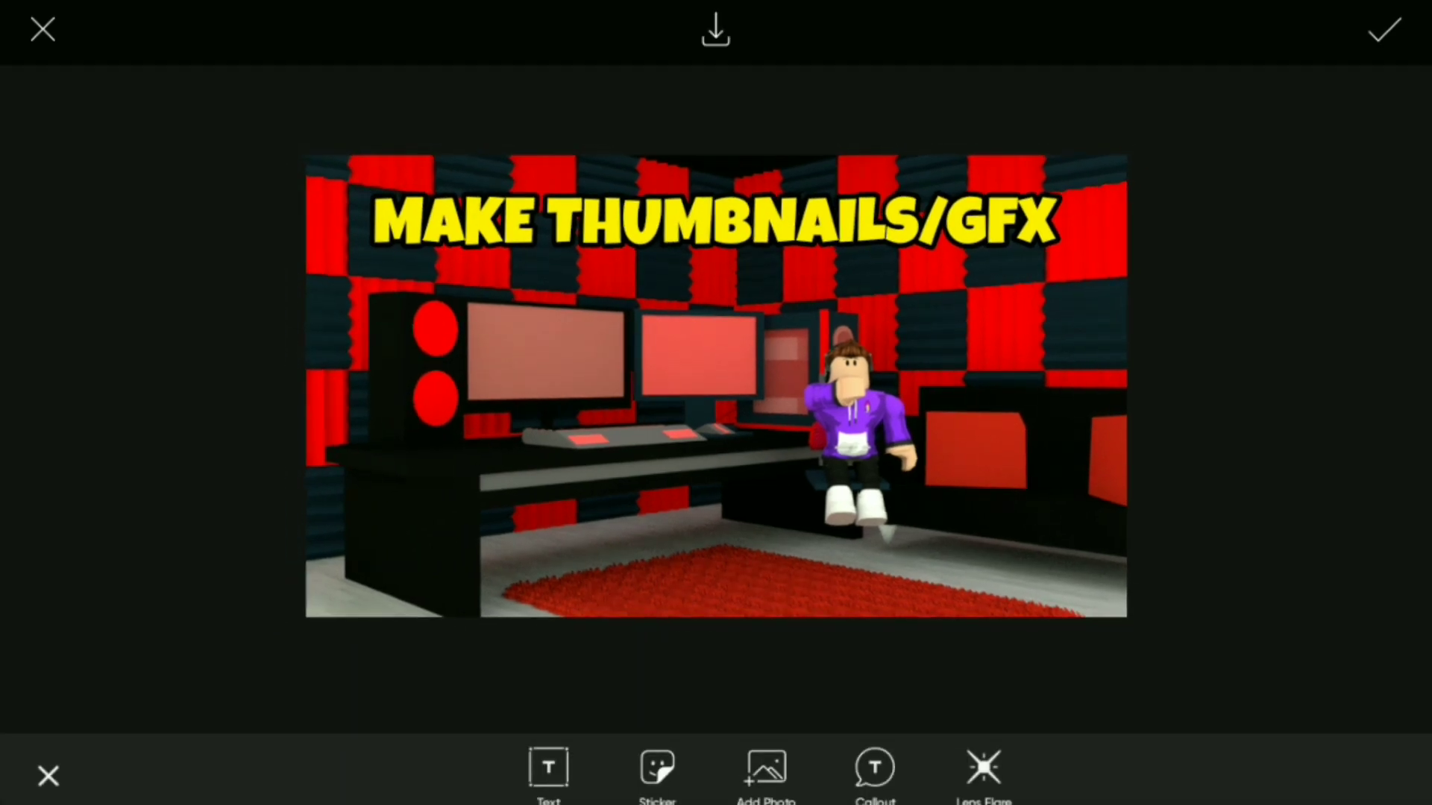
click(716, 221)
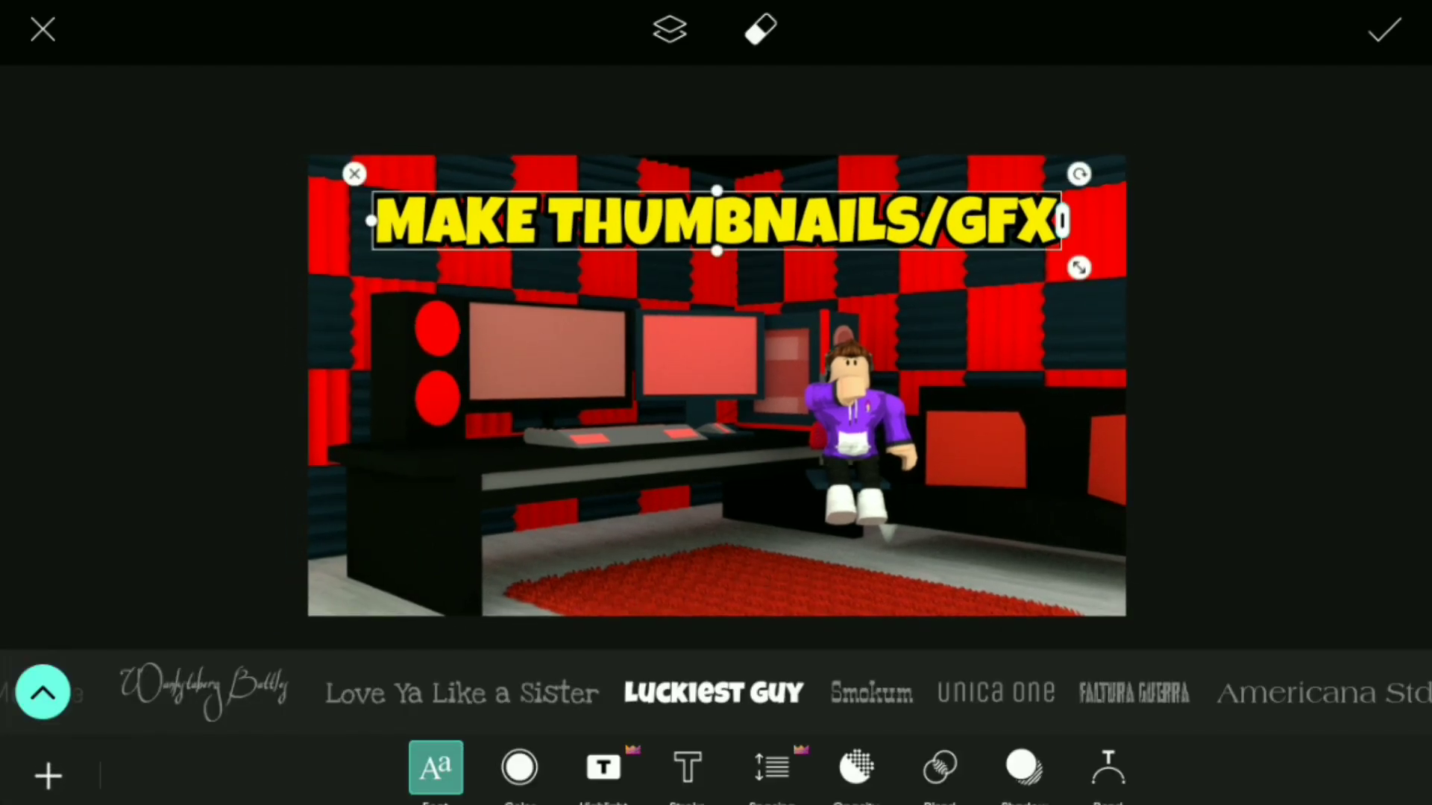
click(519, 768)
click(96, 635)
drag(786, 223, 687, 201)
click(883, 55)
click(1384, 30)
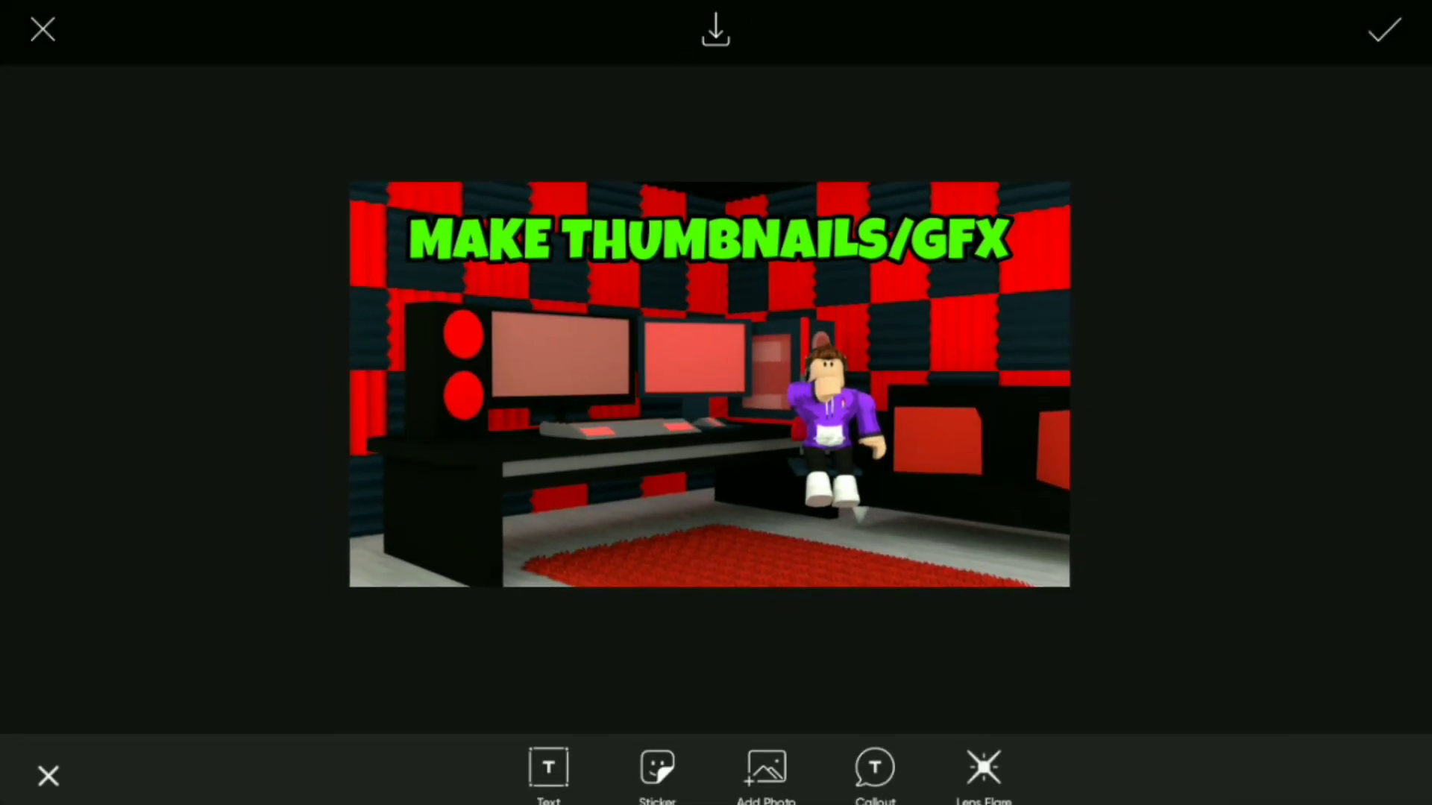
Bend the title by -1 and enlarge it to the full width of the image.
click(710, 240)
click(1109, 767)
drag(719, 680, 713, 680)
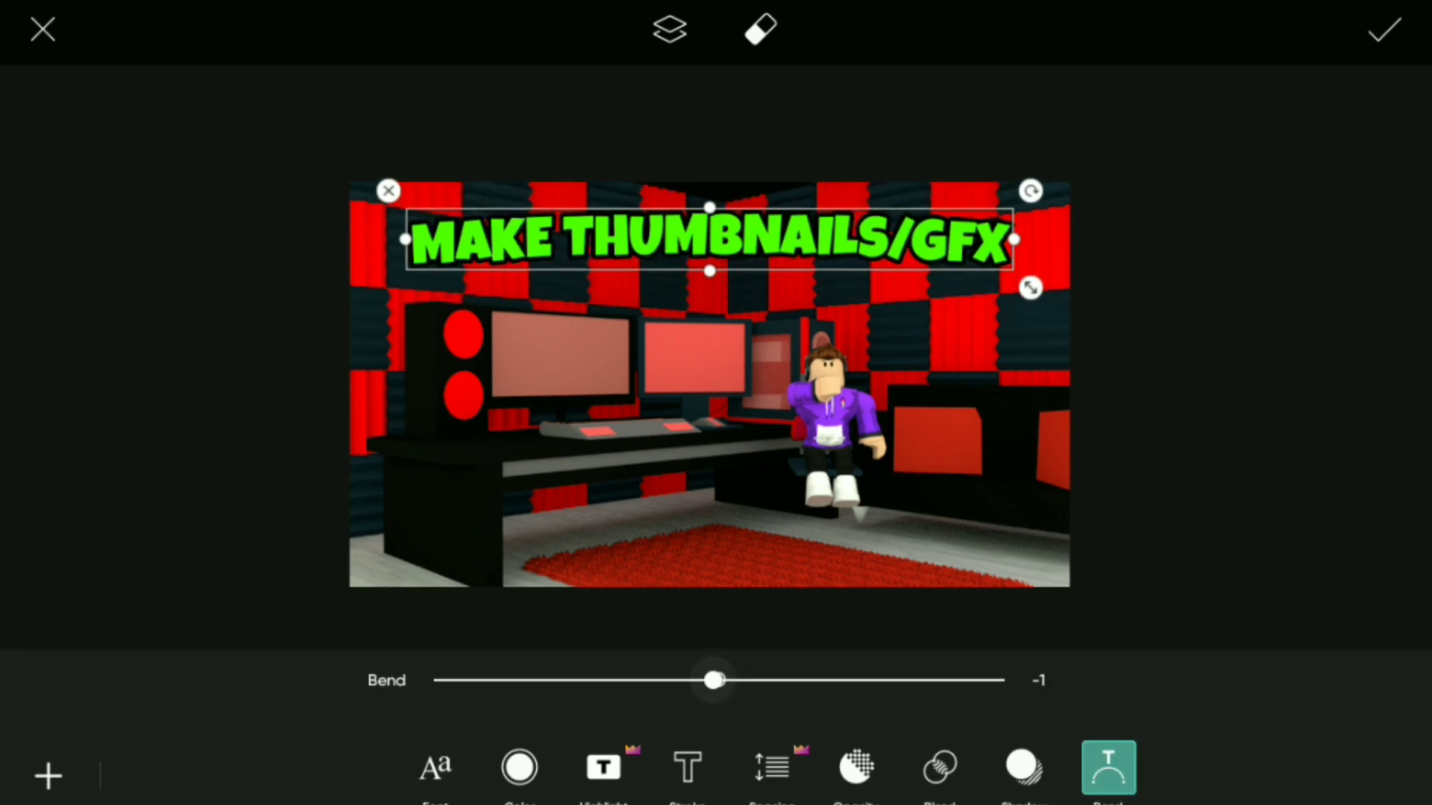
click(48, 776)
click(709, 239)
drag(1031, 290, 1086, 294)
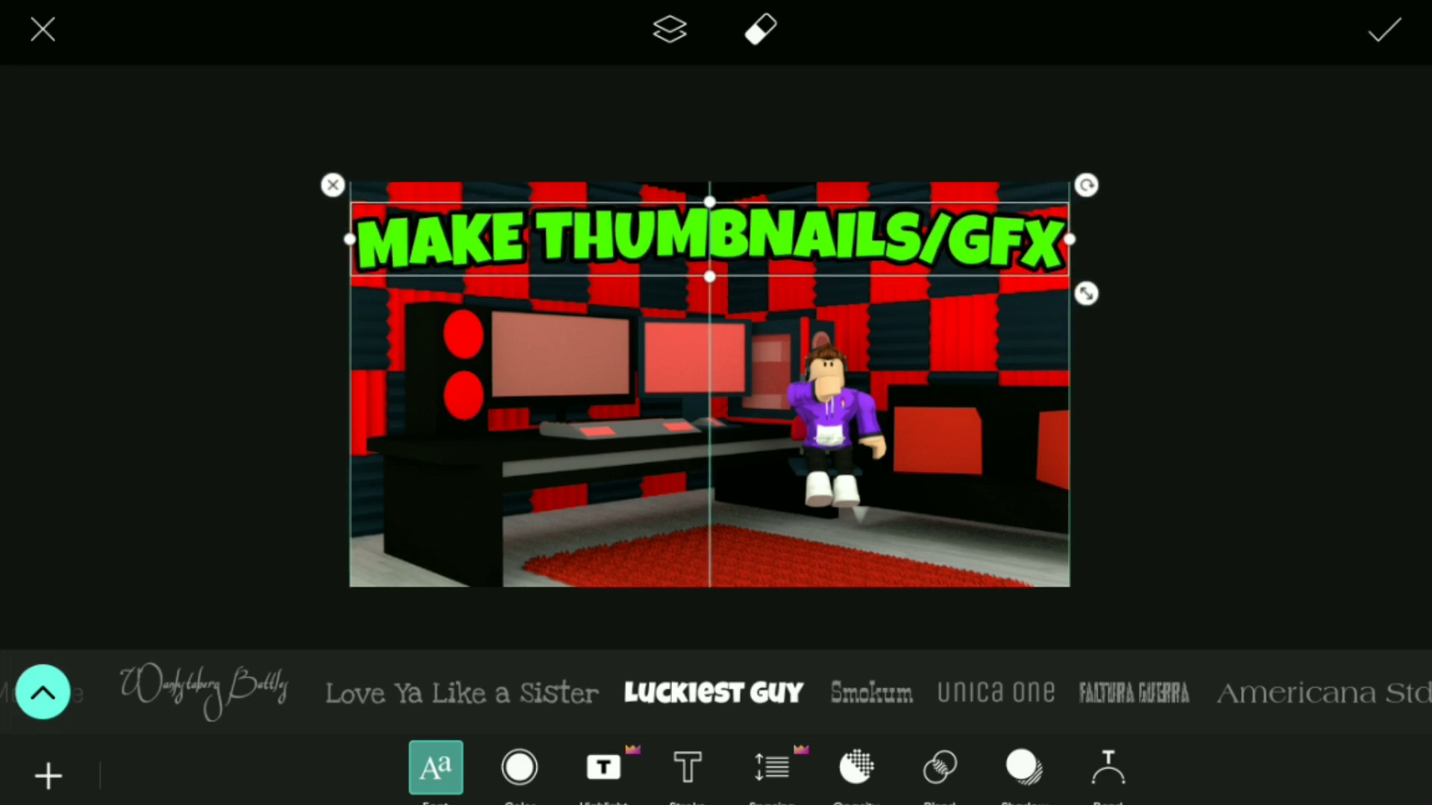
click(48, 775)
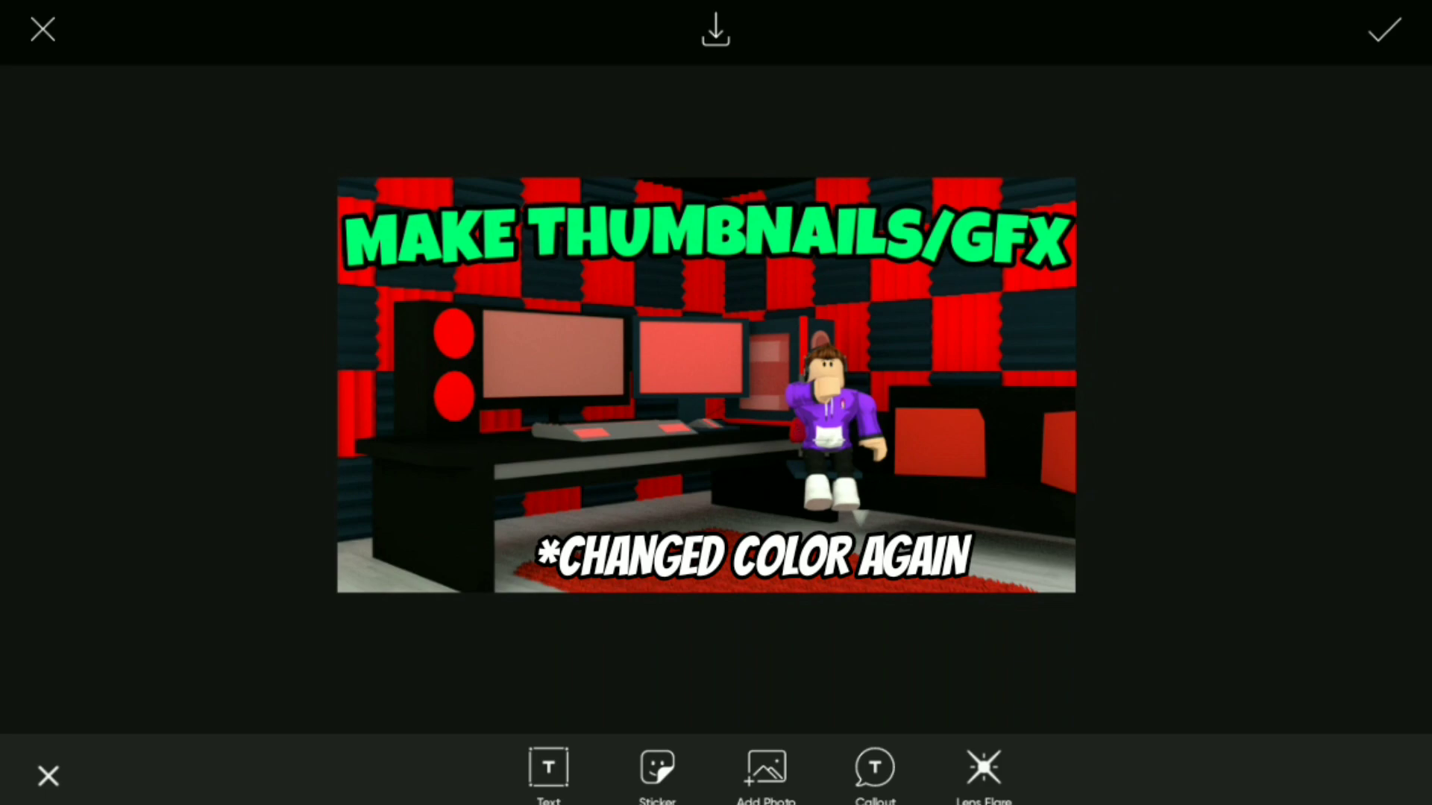
Duplicate the "MAKE THUMBNAILS/GFX" title text.
click(706, 234)
click(669, 29)
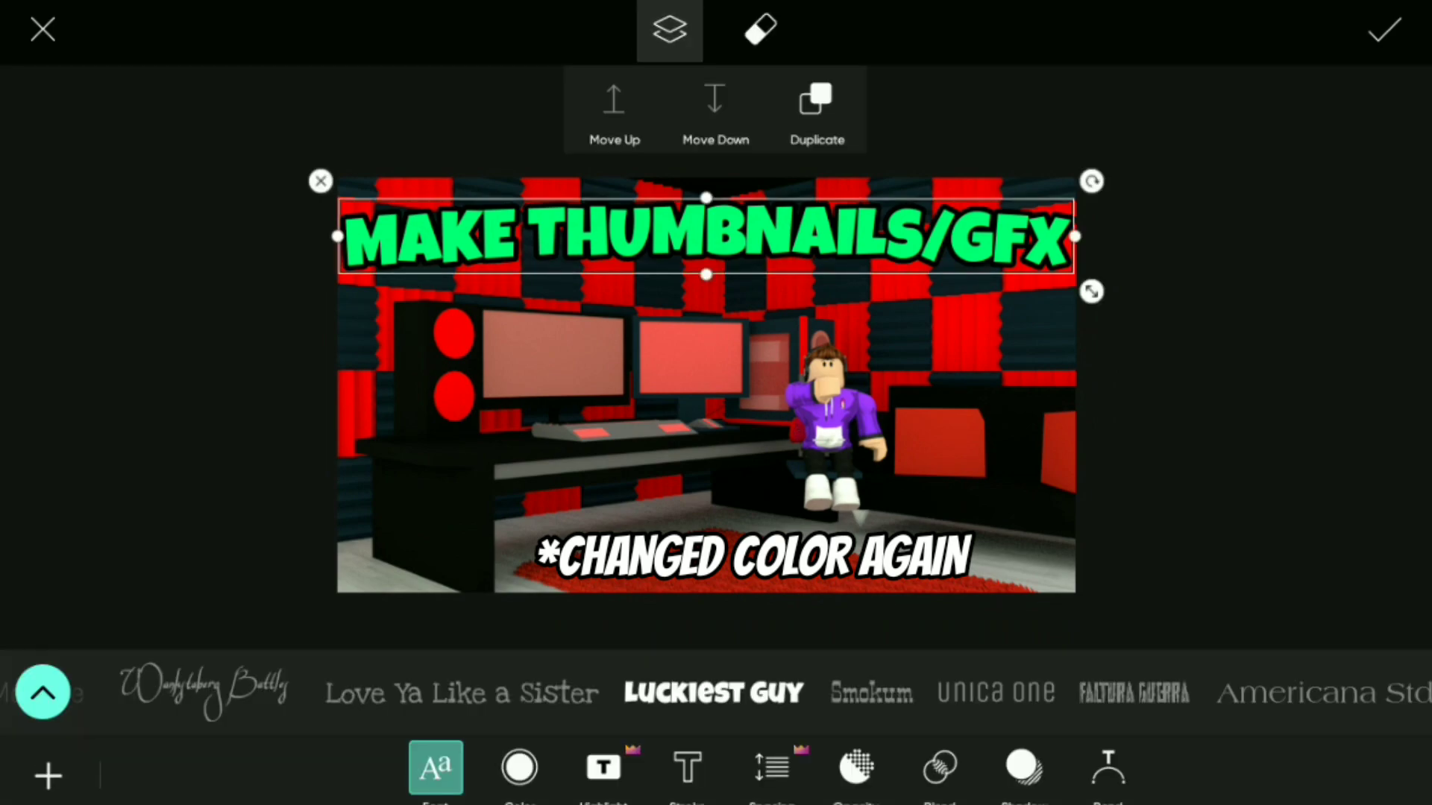
click(817, 111)
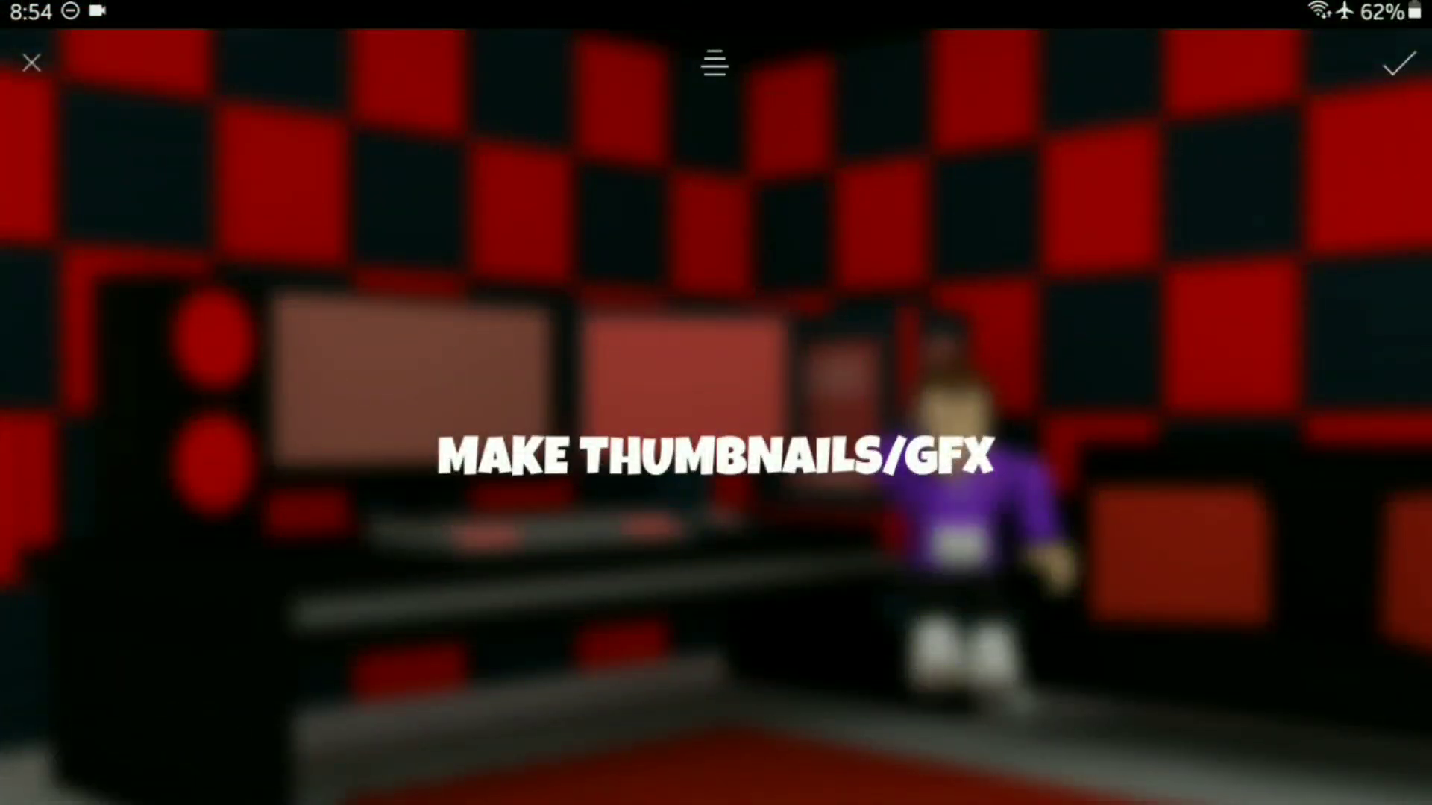
Replace the wording of the duplicated title with "Full thumbnail tutorial".
click(995, 457)
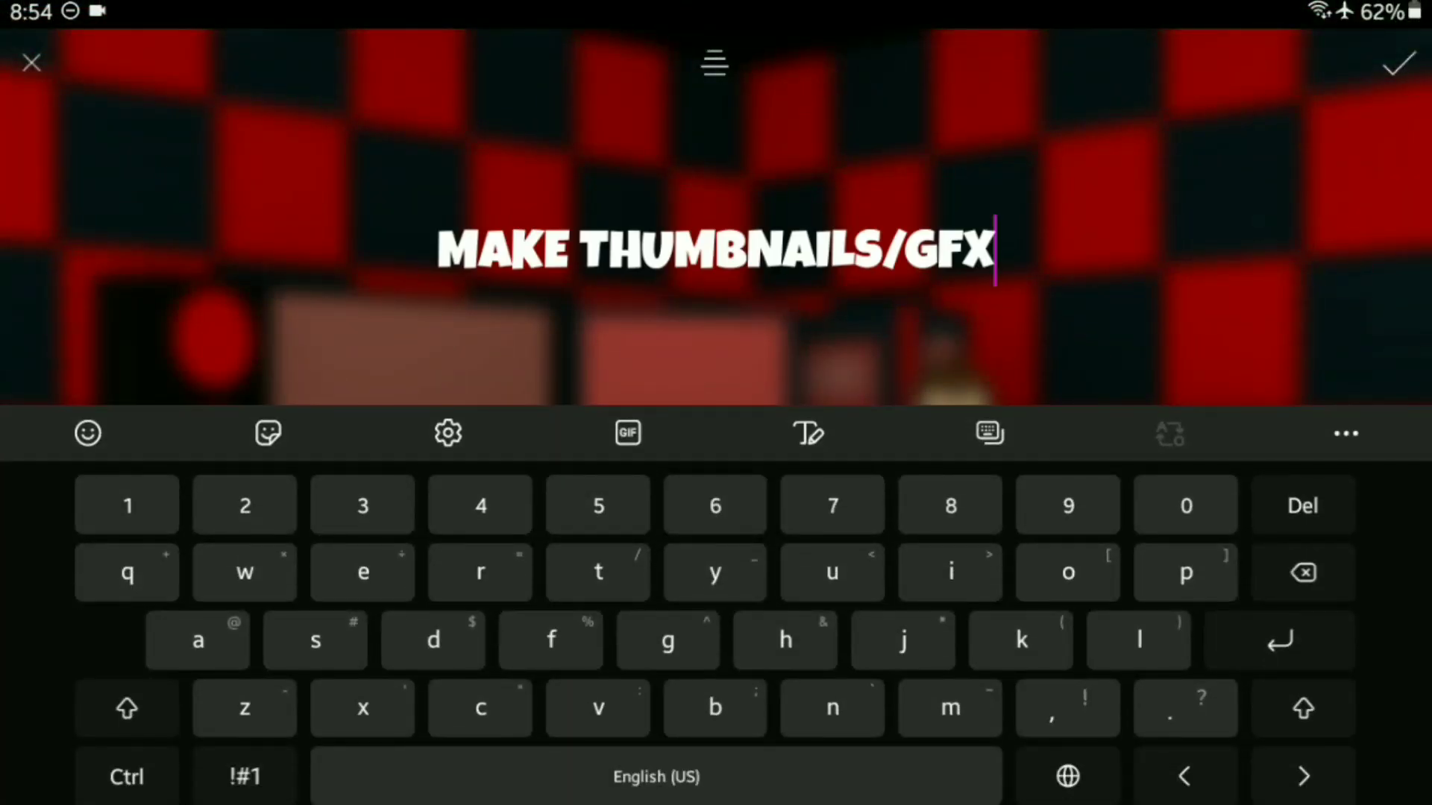
key(ctrl+a)
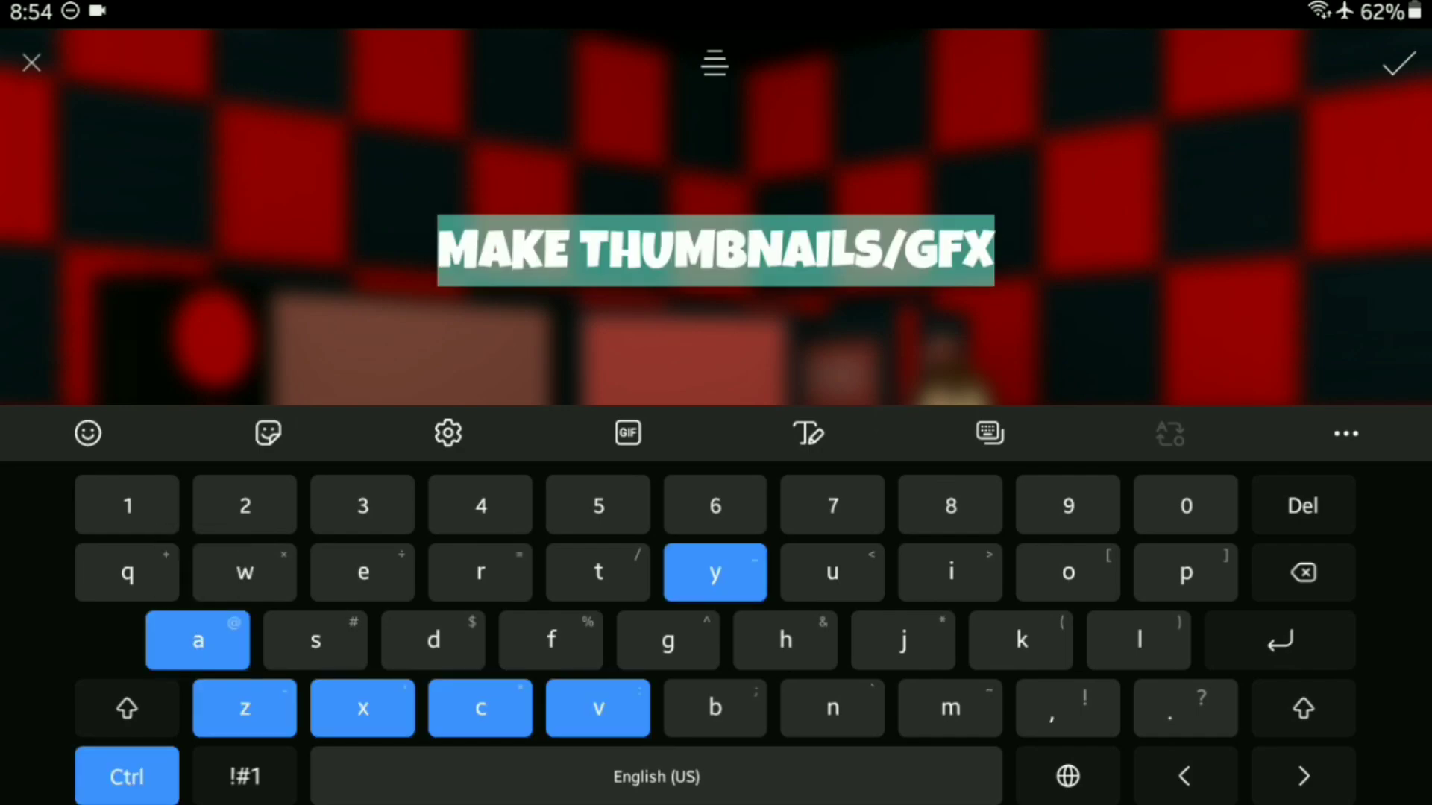
text(Pc)
key(BackSpace)
key(BackSpace)
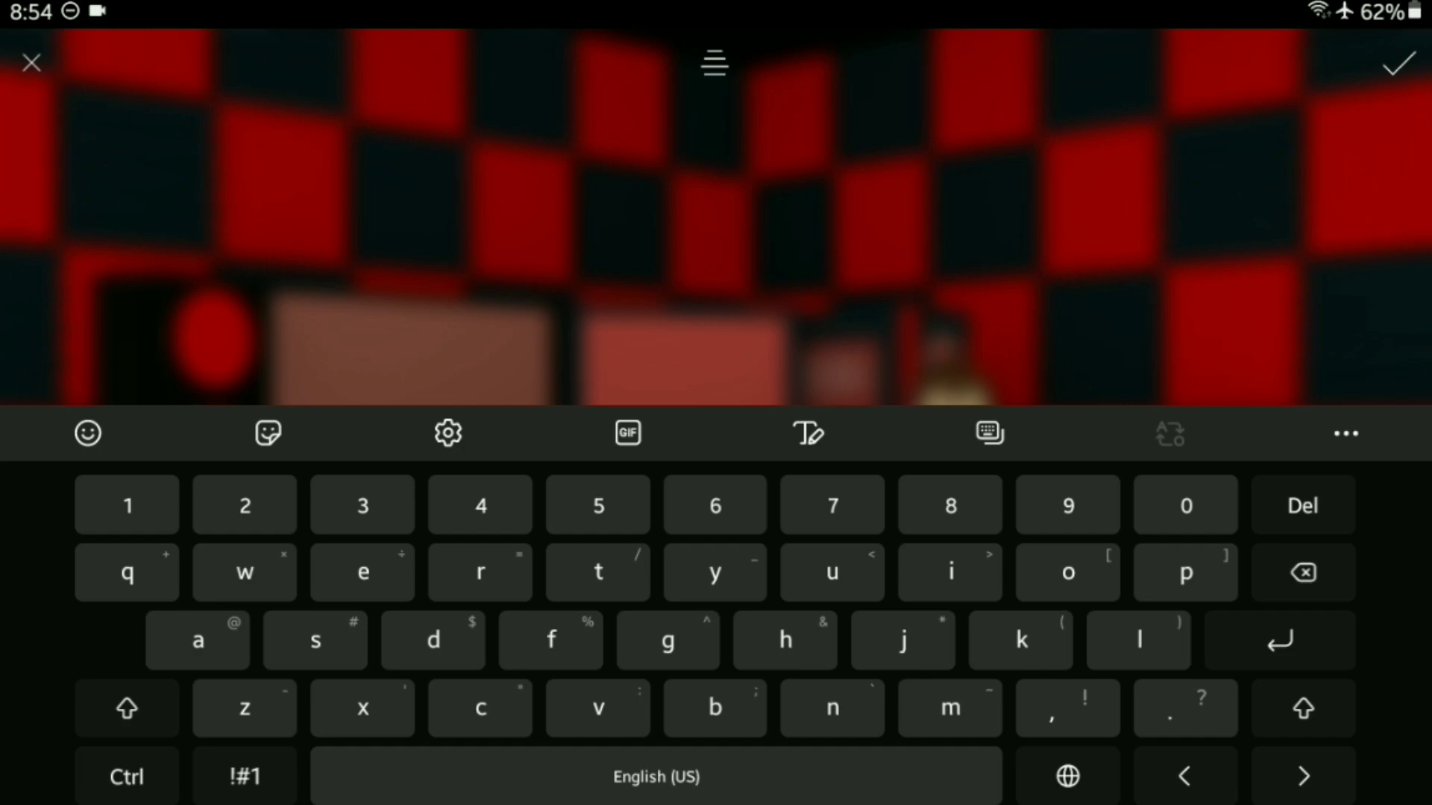
text(tut)
key(BackSpace)
key(BackSpace)
key(BackSpace)
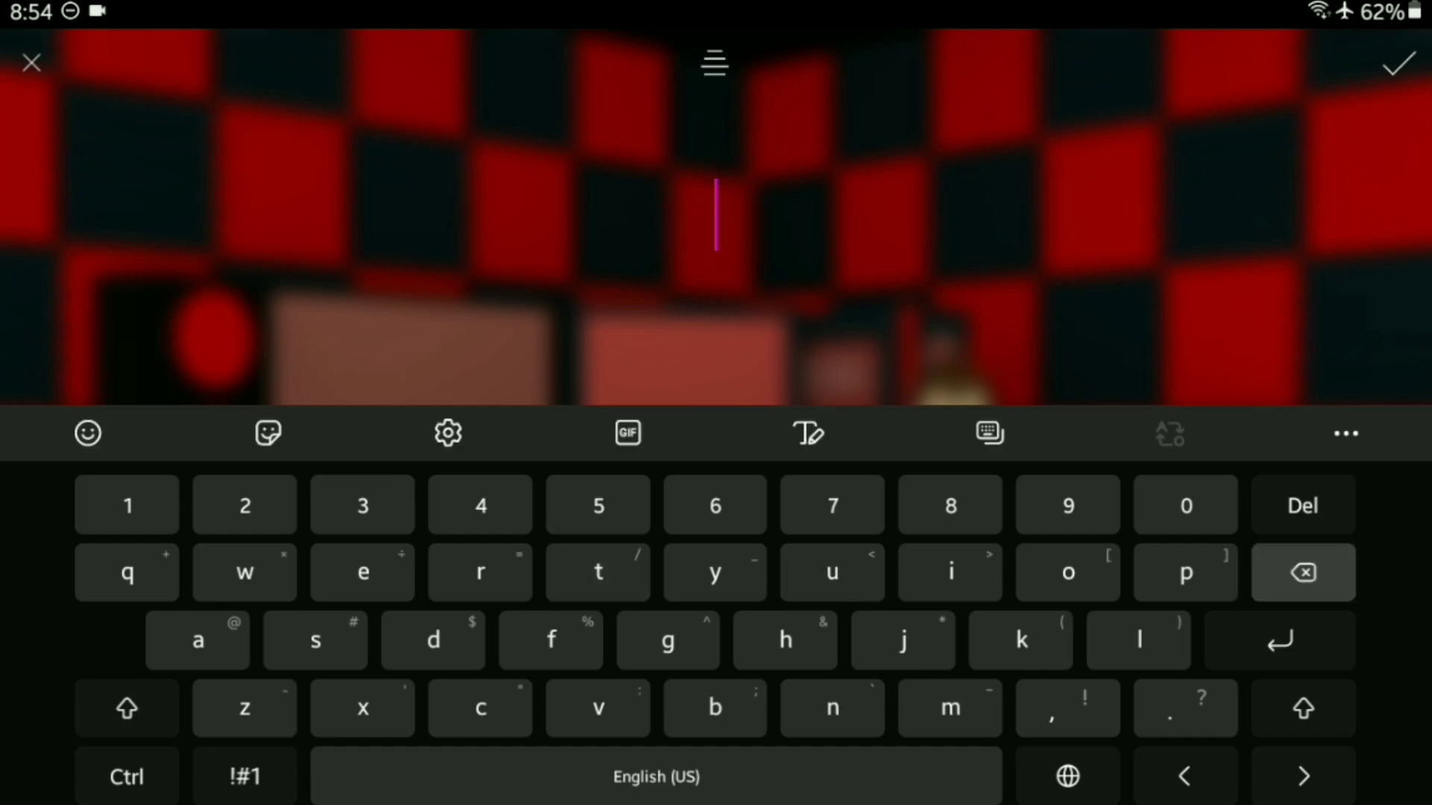
text(Full thumb)
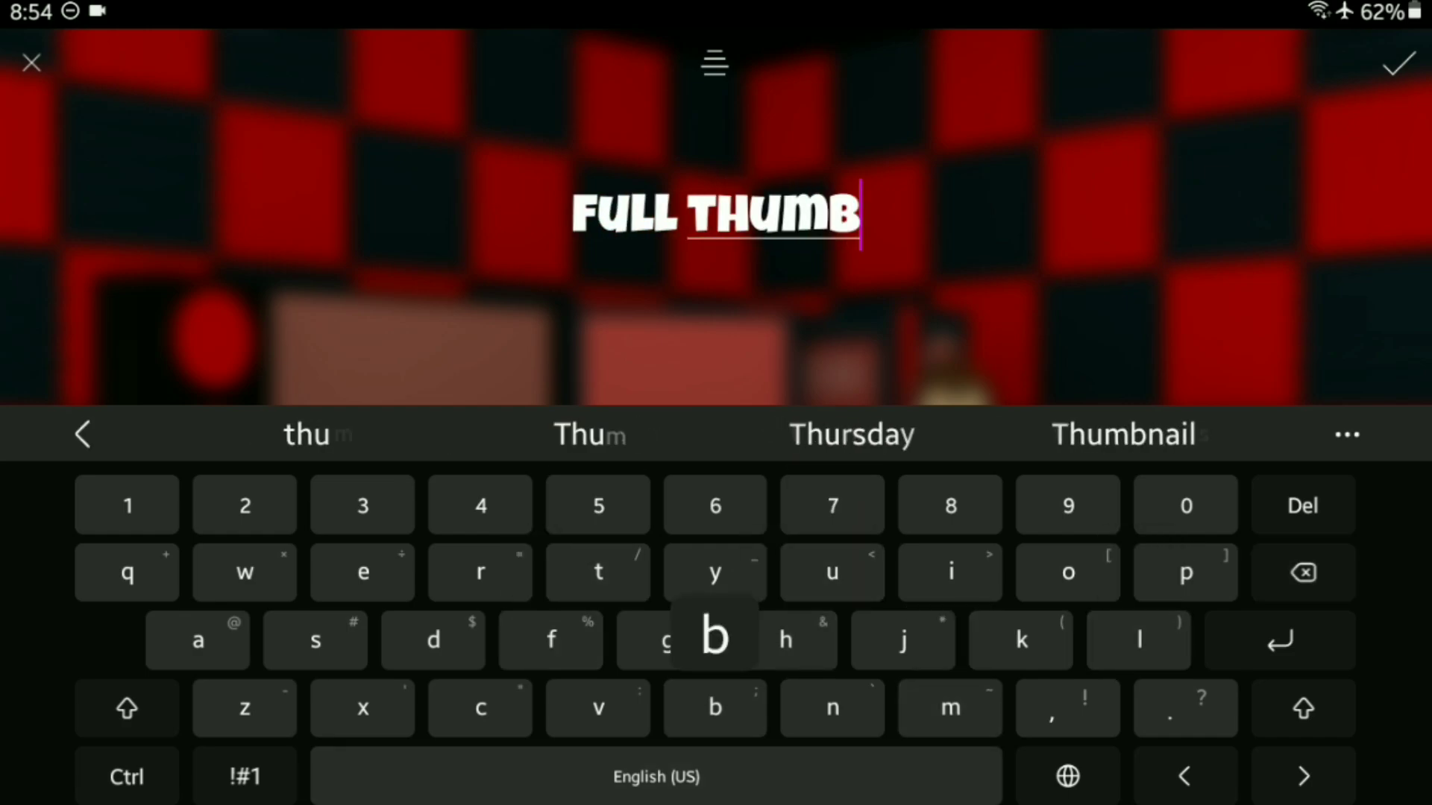
text(nail tutorials)
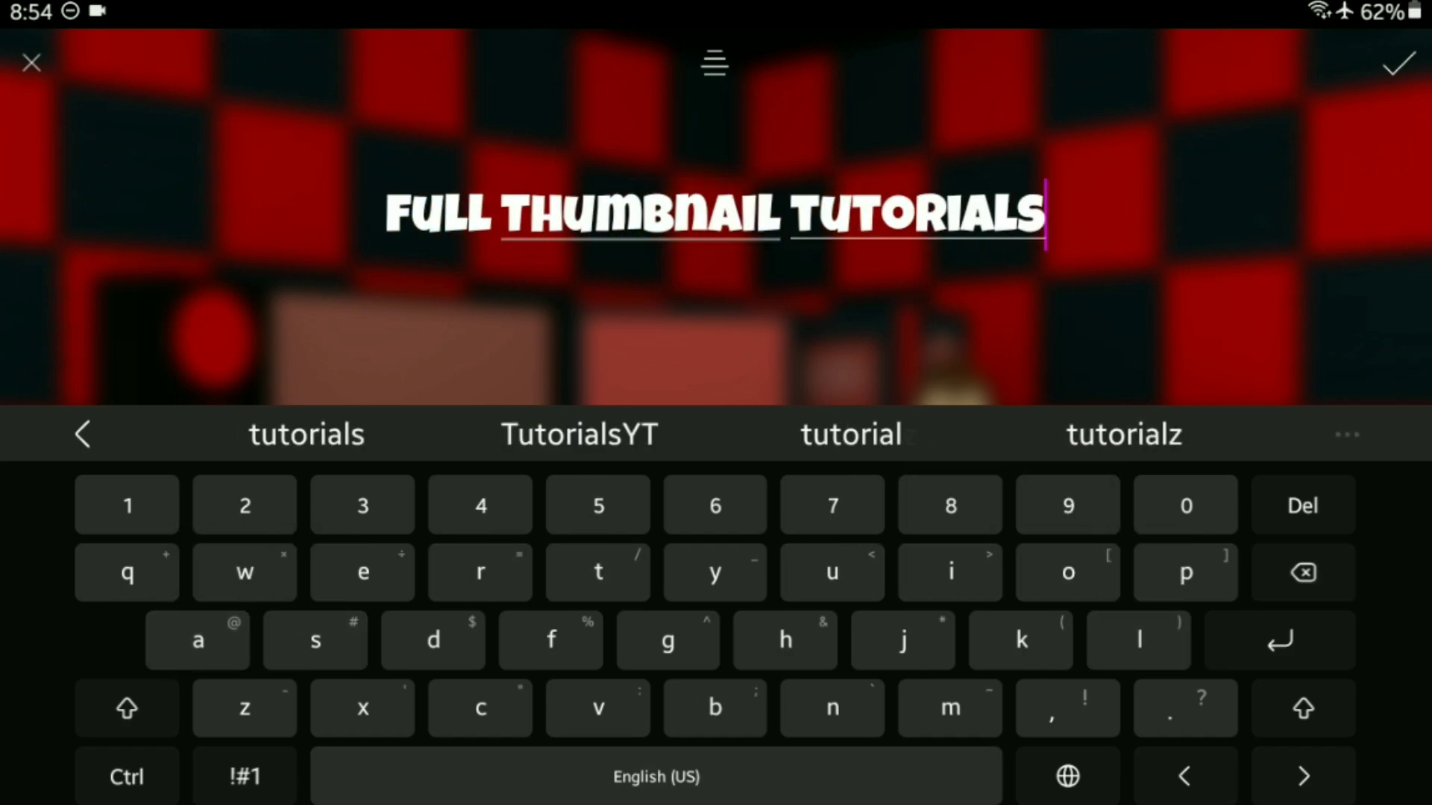
key(BackSpace)
click(1397, 64)
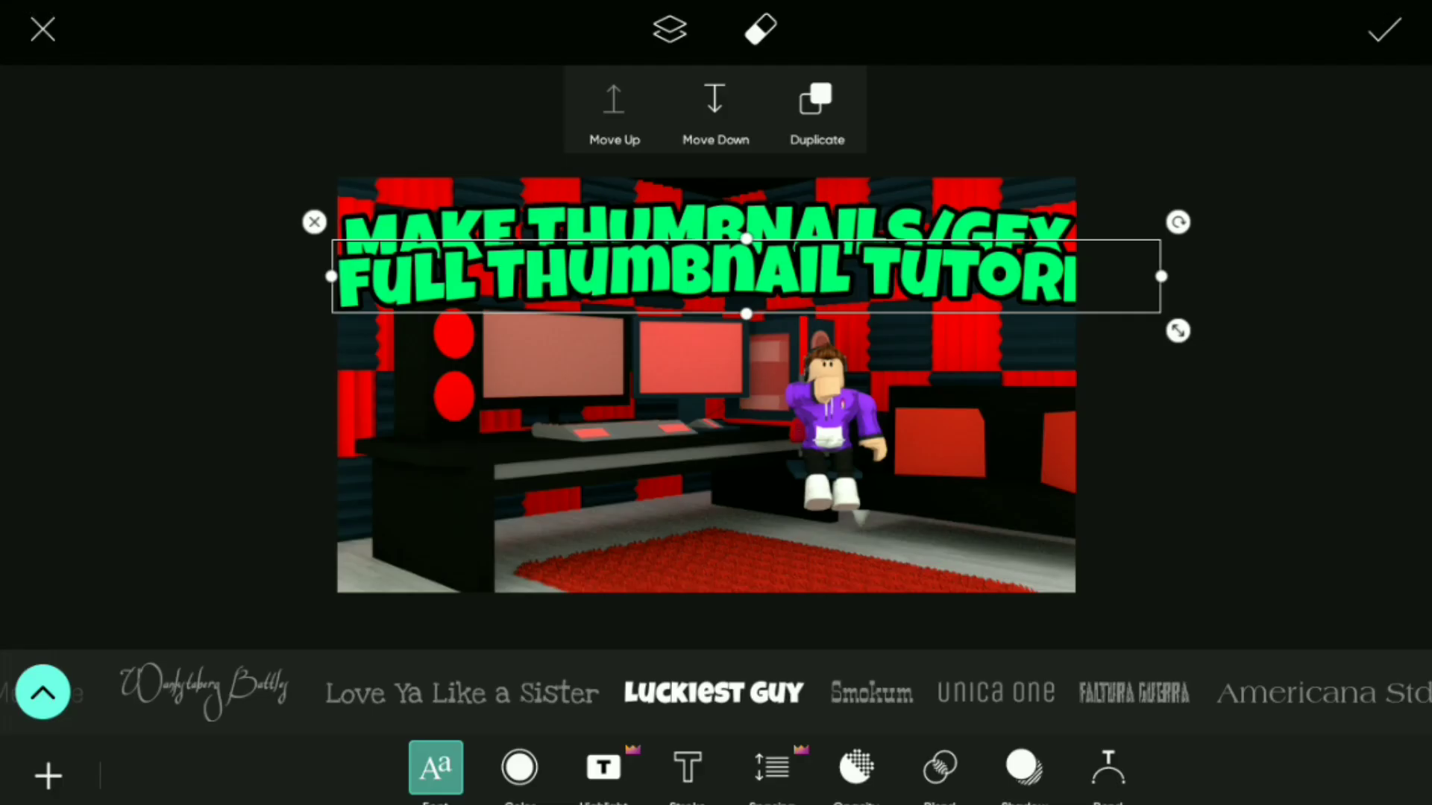
Shrink the subtitle, adjust its bend so it runs straight, and place it centered just beneath the main title.
drag(1178, 330, 1011, 317)
drag(746, 276, 552, 609)
click(1109, 769)
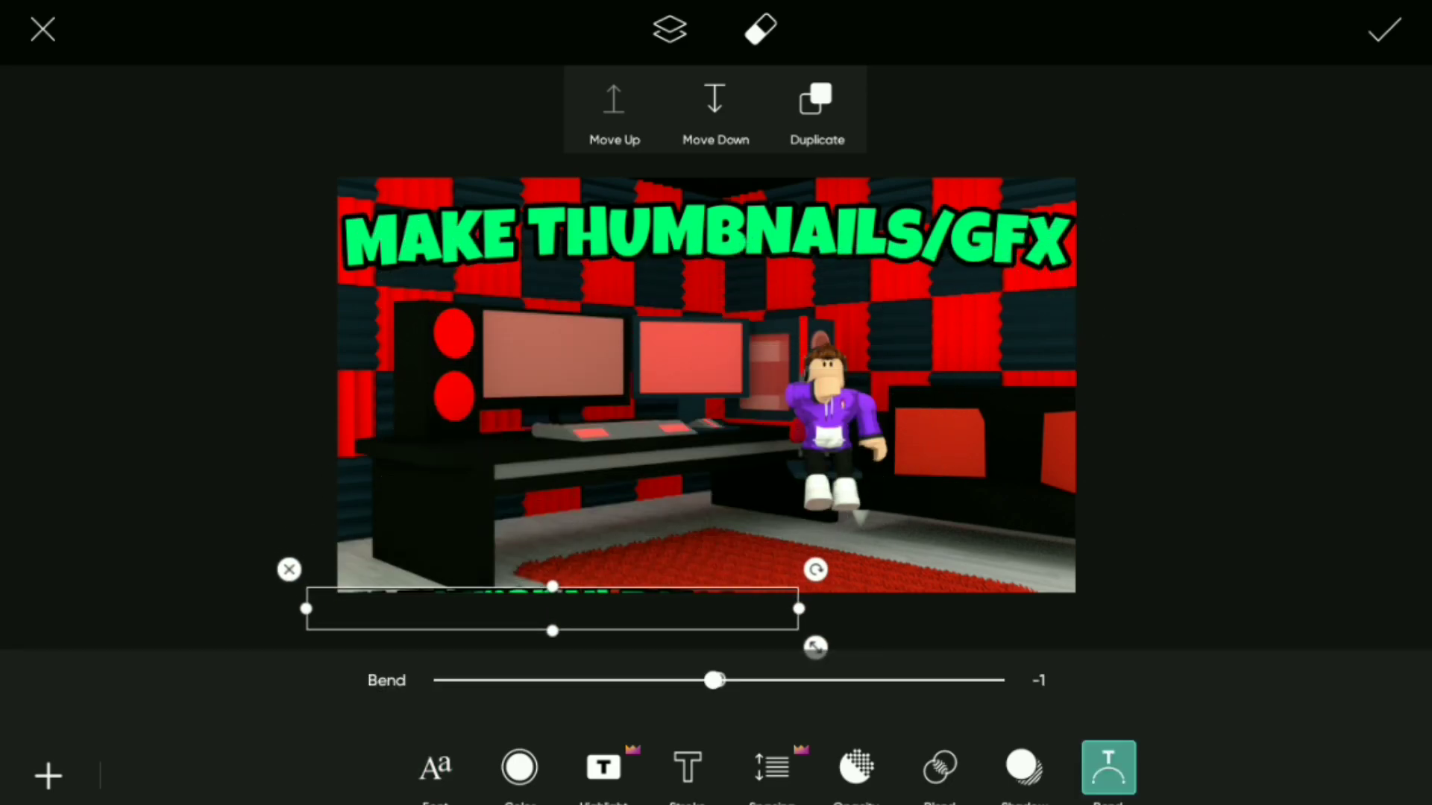
drag(714, 680, 719, 680)
drag(1070, 320, 1045, 316)
drag(811, 284, 721, 278)
click(48, 776)
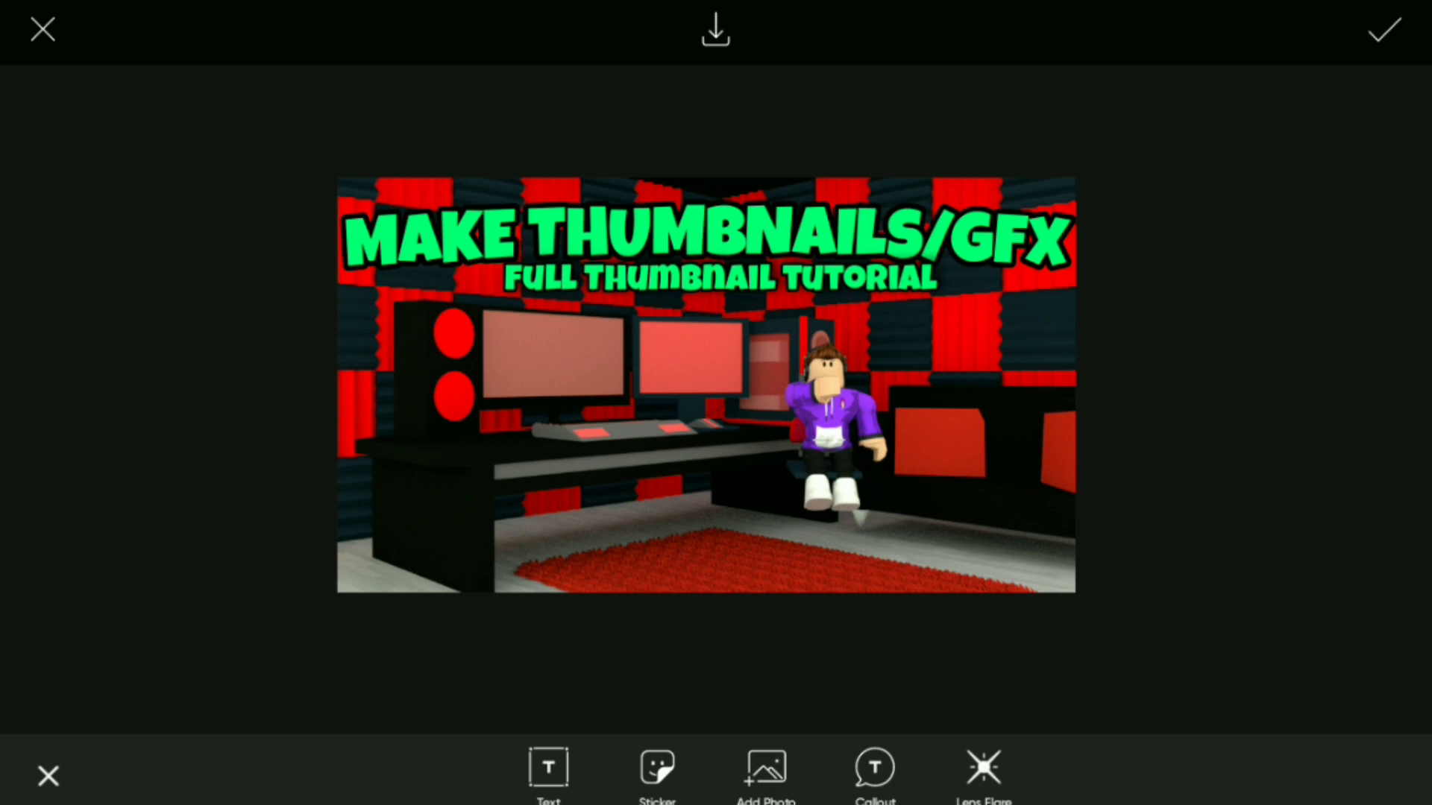
Recolor the subtitle's fill to yellow-green from the color wheel.
click(721, 277)
click(520, 768)
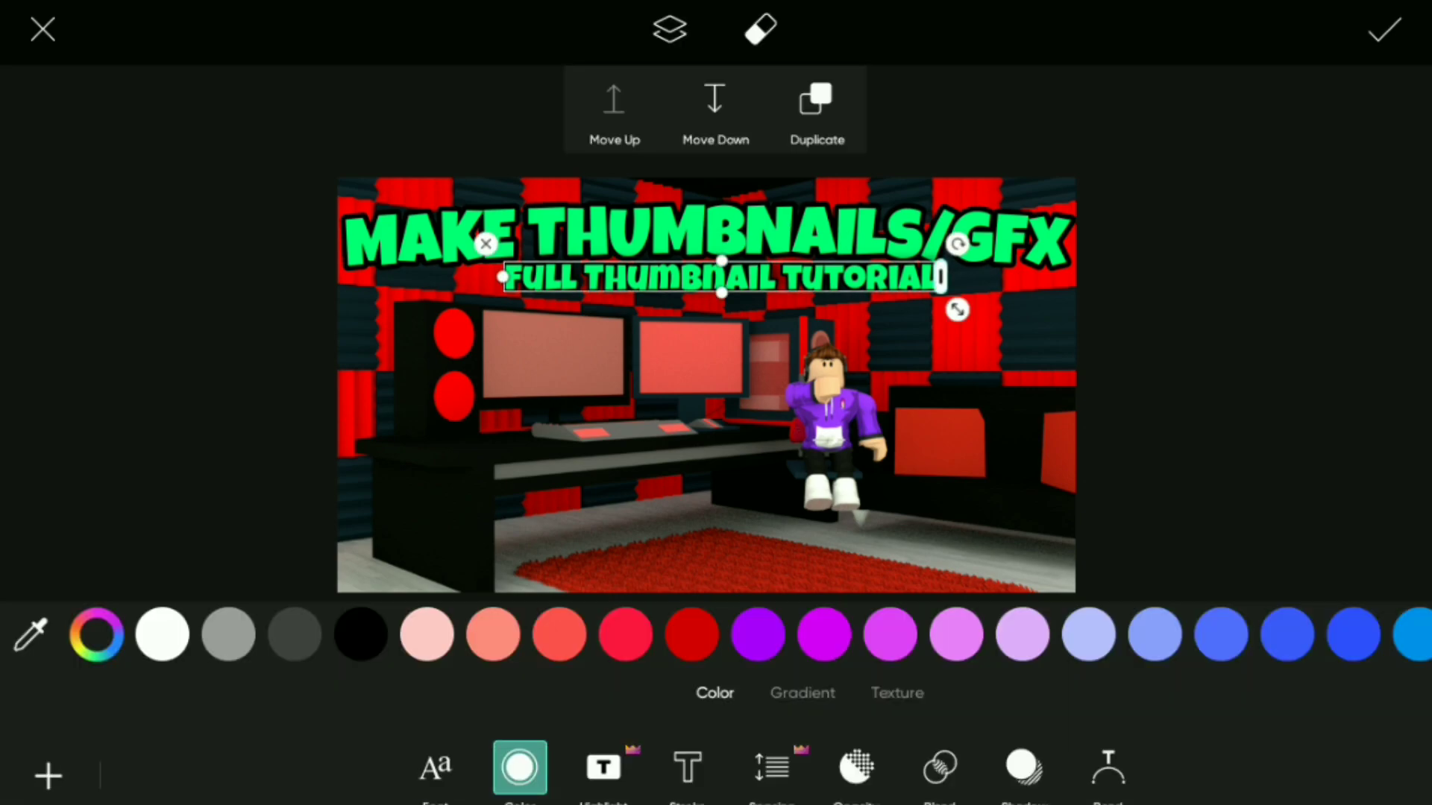
click(97, 635)
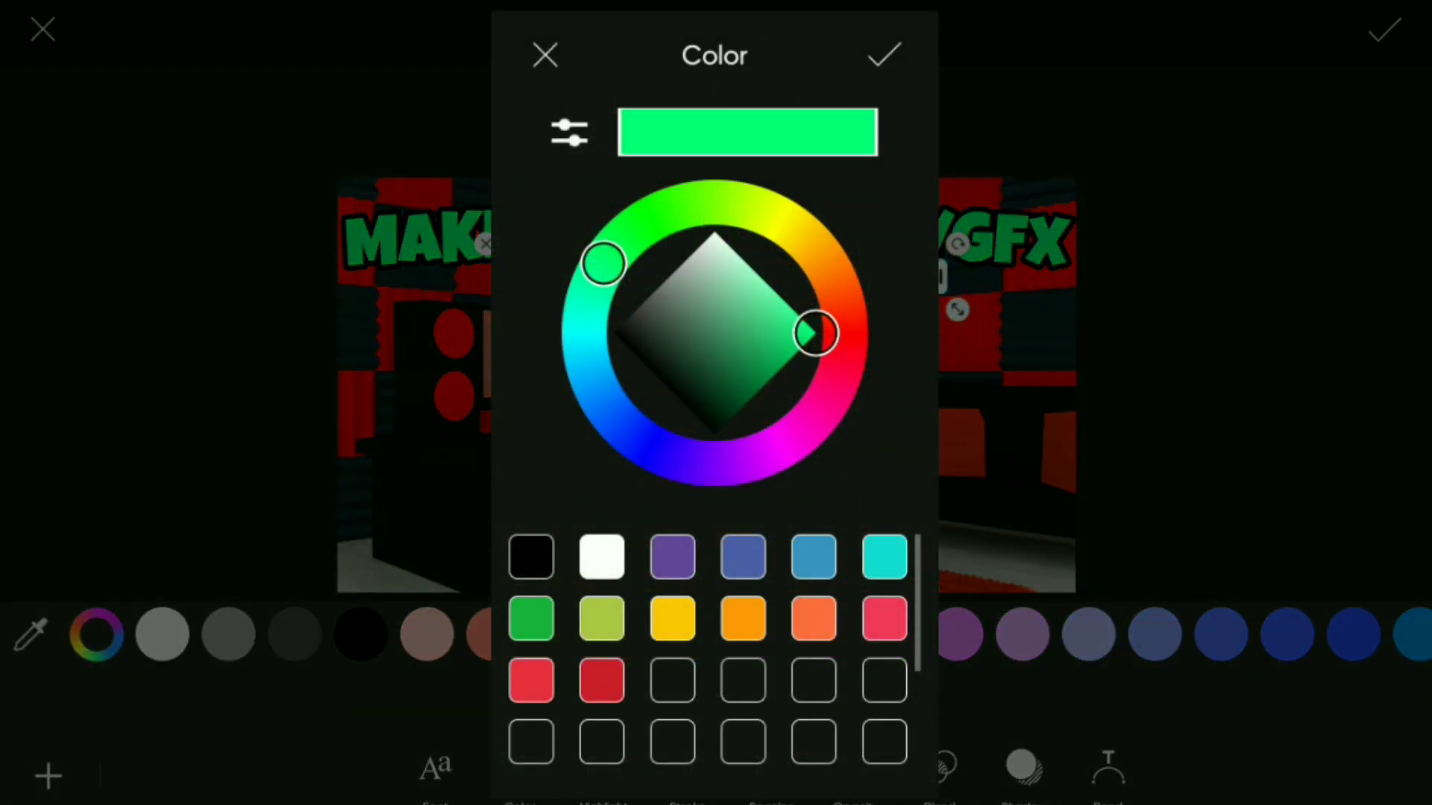
drag(665, 212, 738, 205)
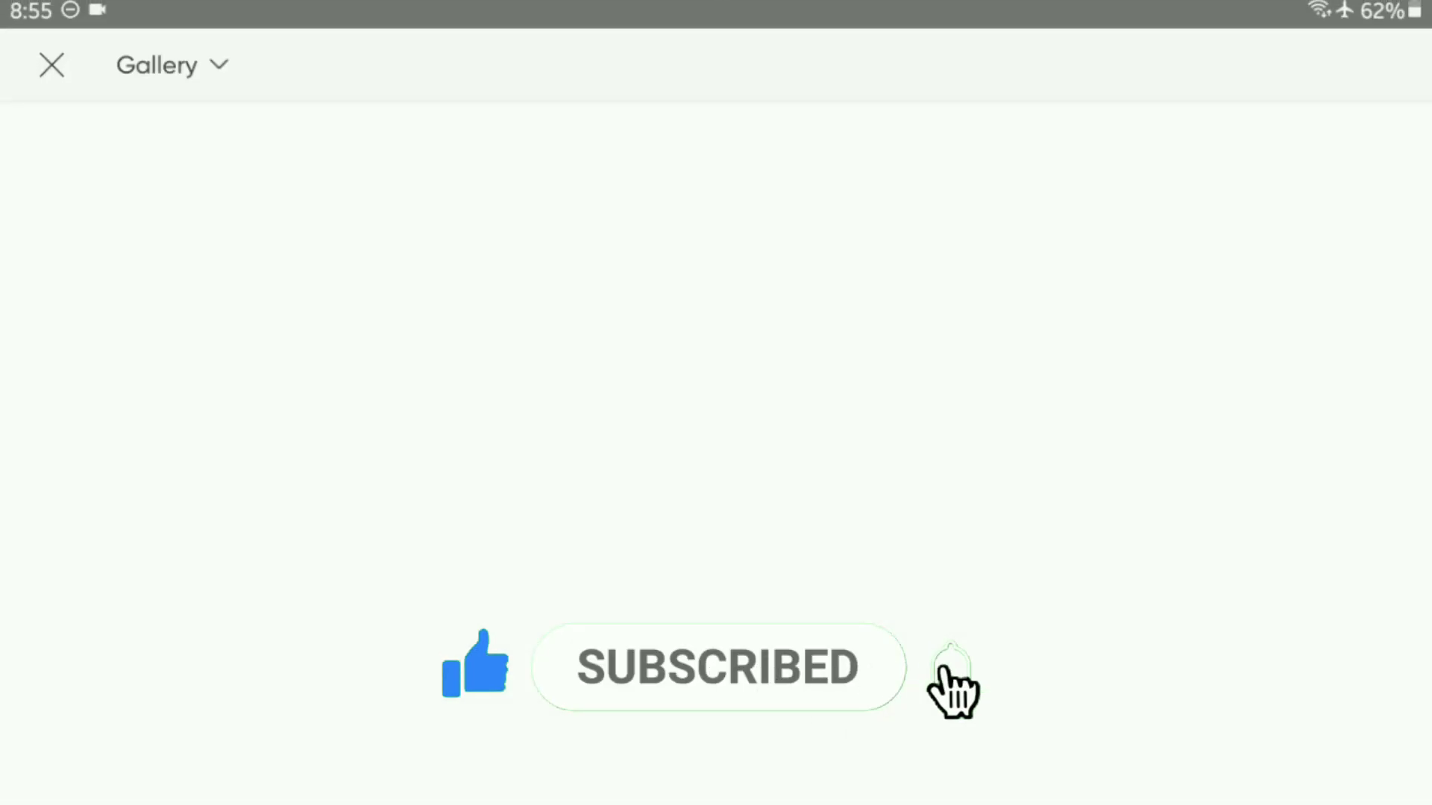
Find the red YouTube logo among the recent gallery photos and select it for adding.
scroll(716, 448, down, 5)
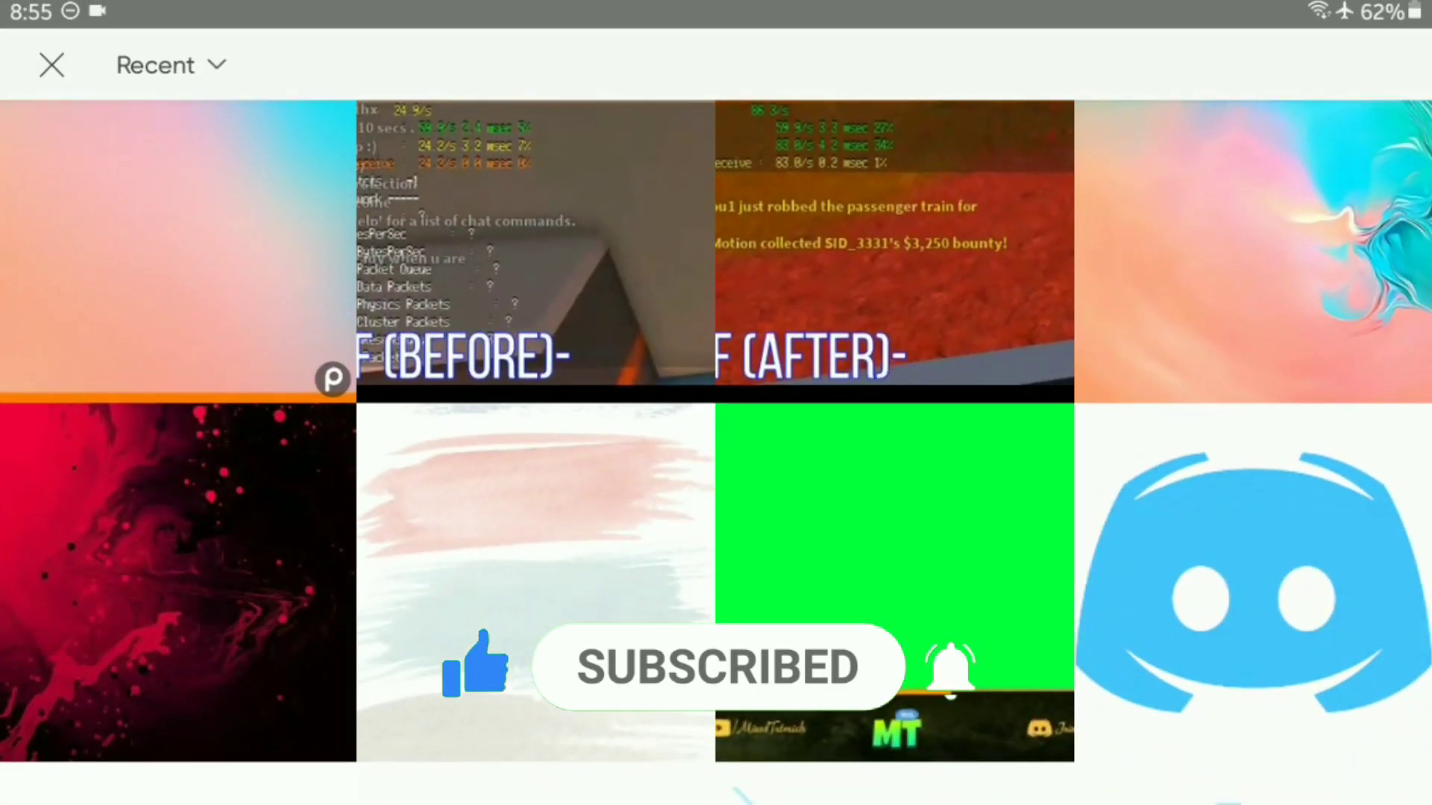
scroll(716, 447, down, 5)
scroll(716, 448, up, 4)
scroll(716, 448, down, 6)
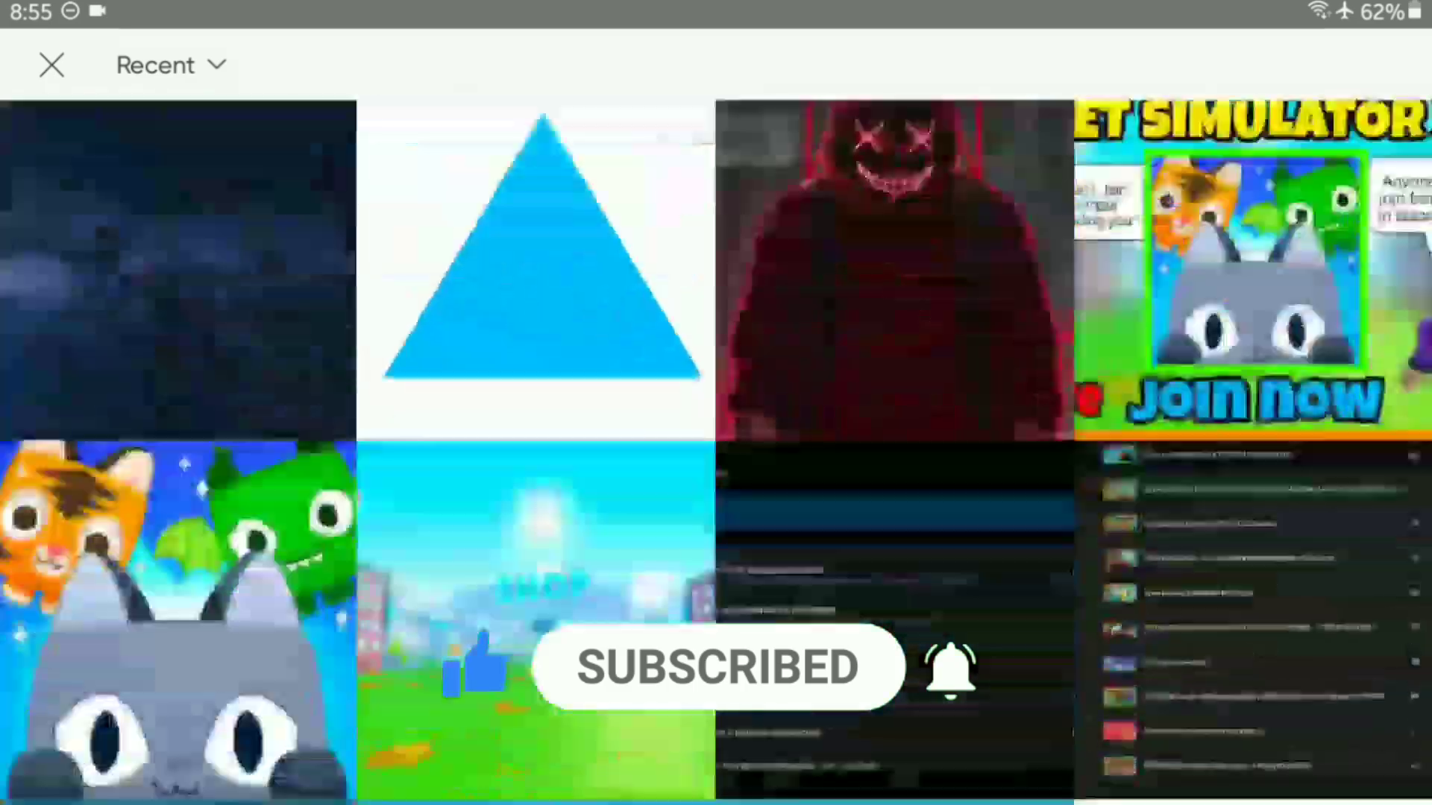
scroll(716, 447, up, 6)
scroll(716, 447, down, 12)
scroll(716, 448, down, 15)
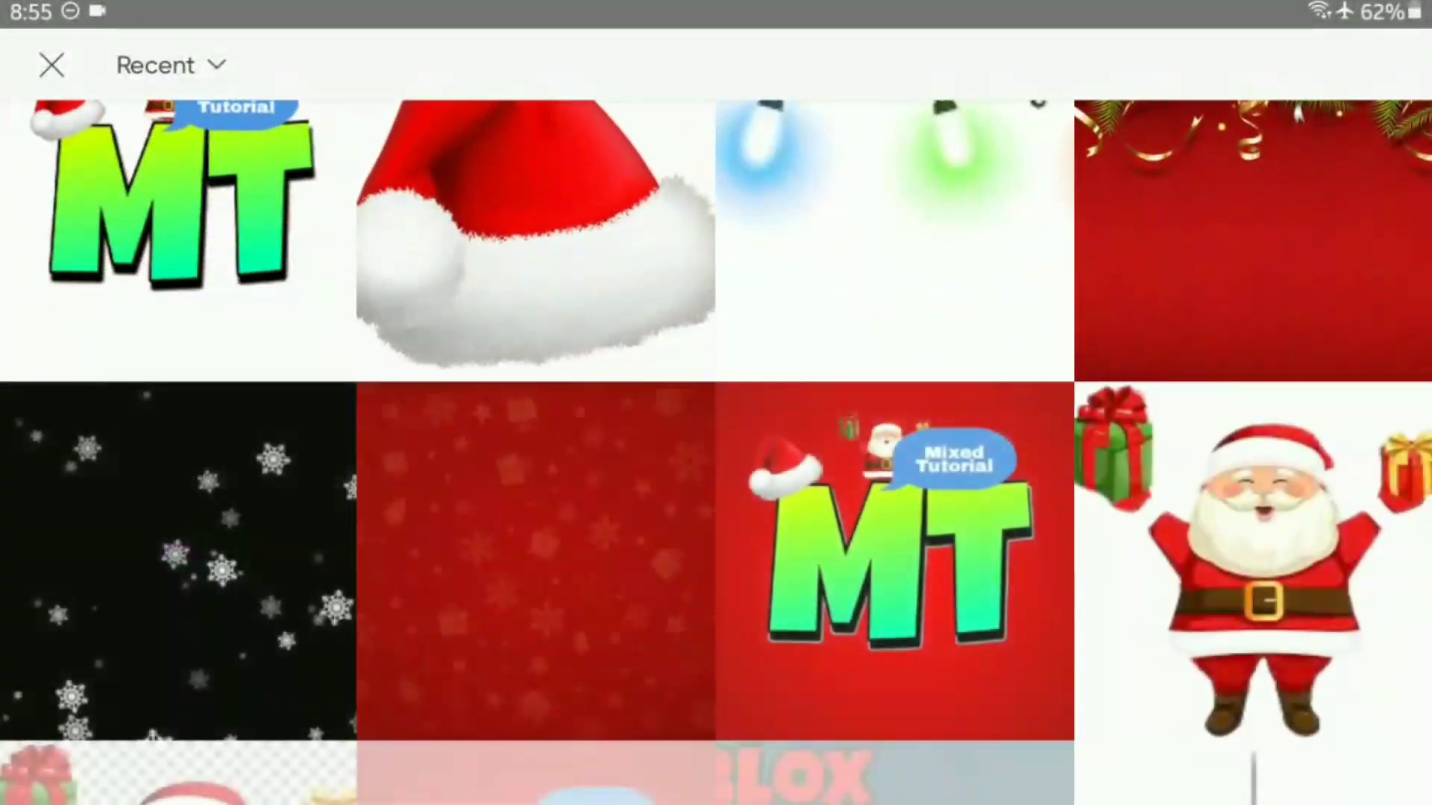
scroll(716, 448, up, 15)
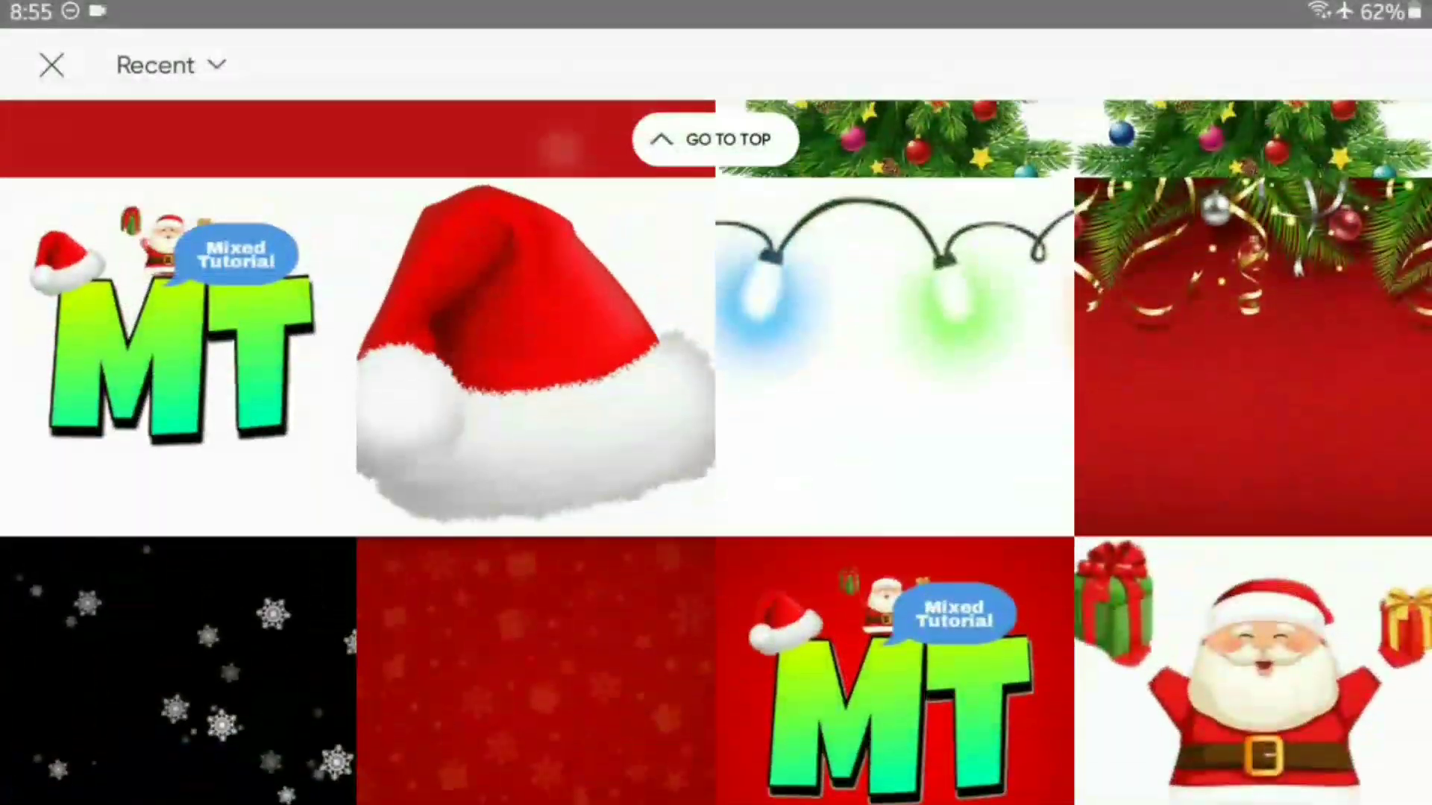
scroll(716, 447, up, 5)
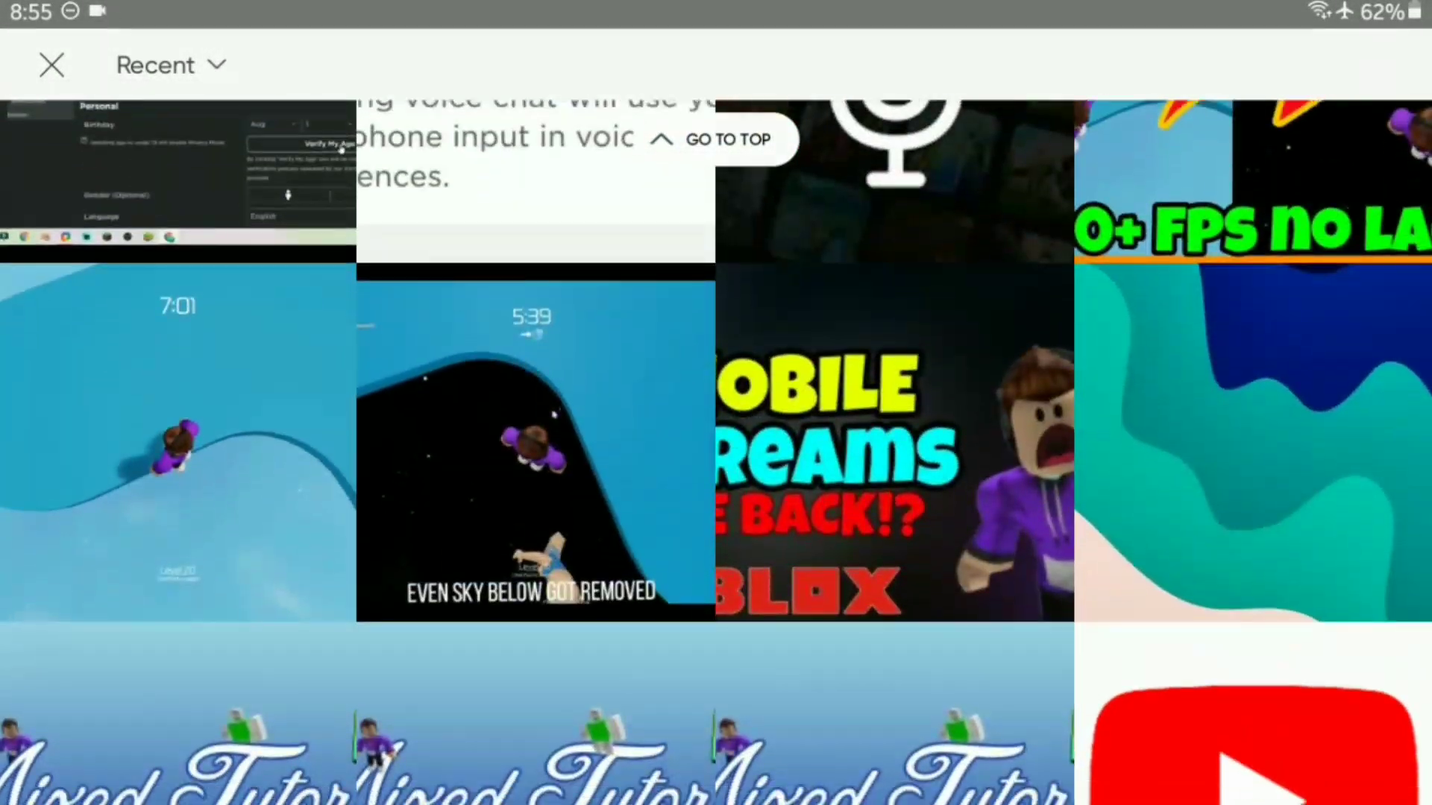
scroll(716, 447, down, 5)
click(1253, 324)
Select the Roblox logo and the curved red arrow as well, and add all three pictures to the thumbnail.
scroll(716, 373, down, 10)
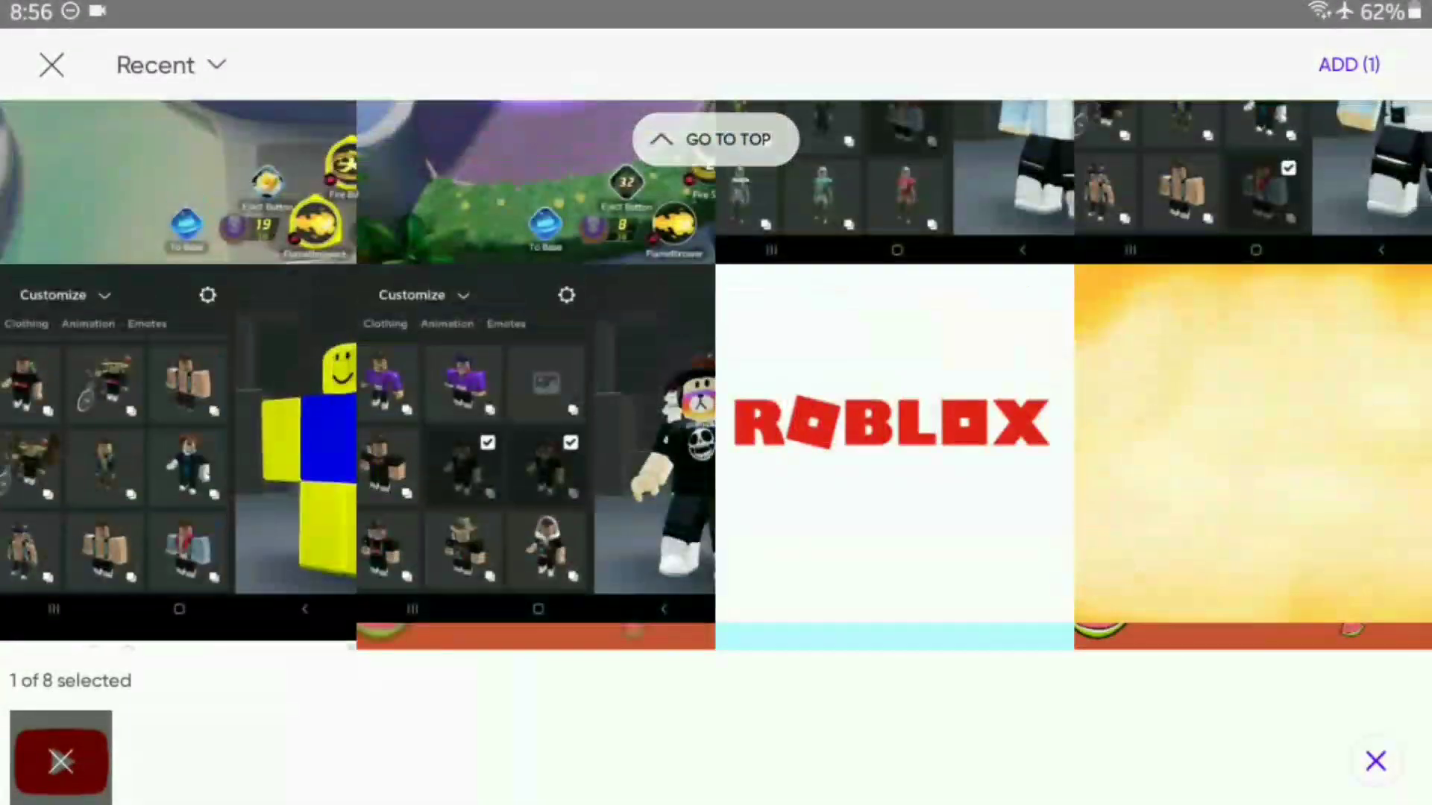
click(894, 383)
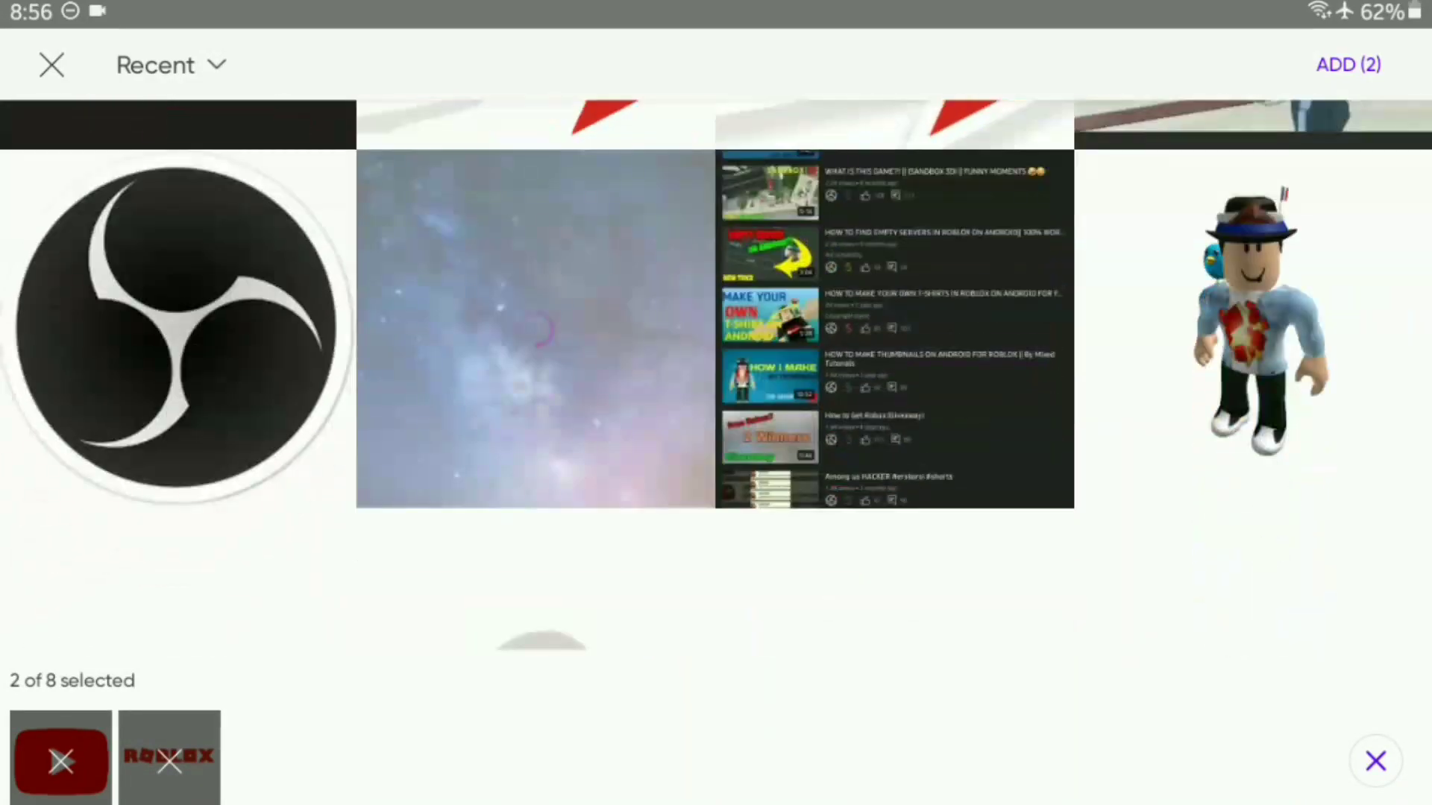
scroll(716, 373, down, 20)
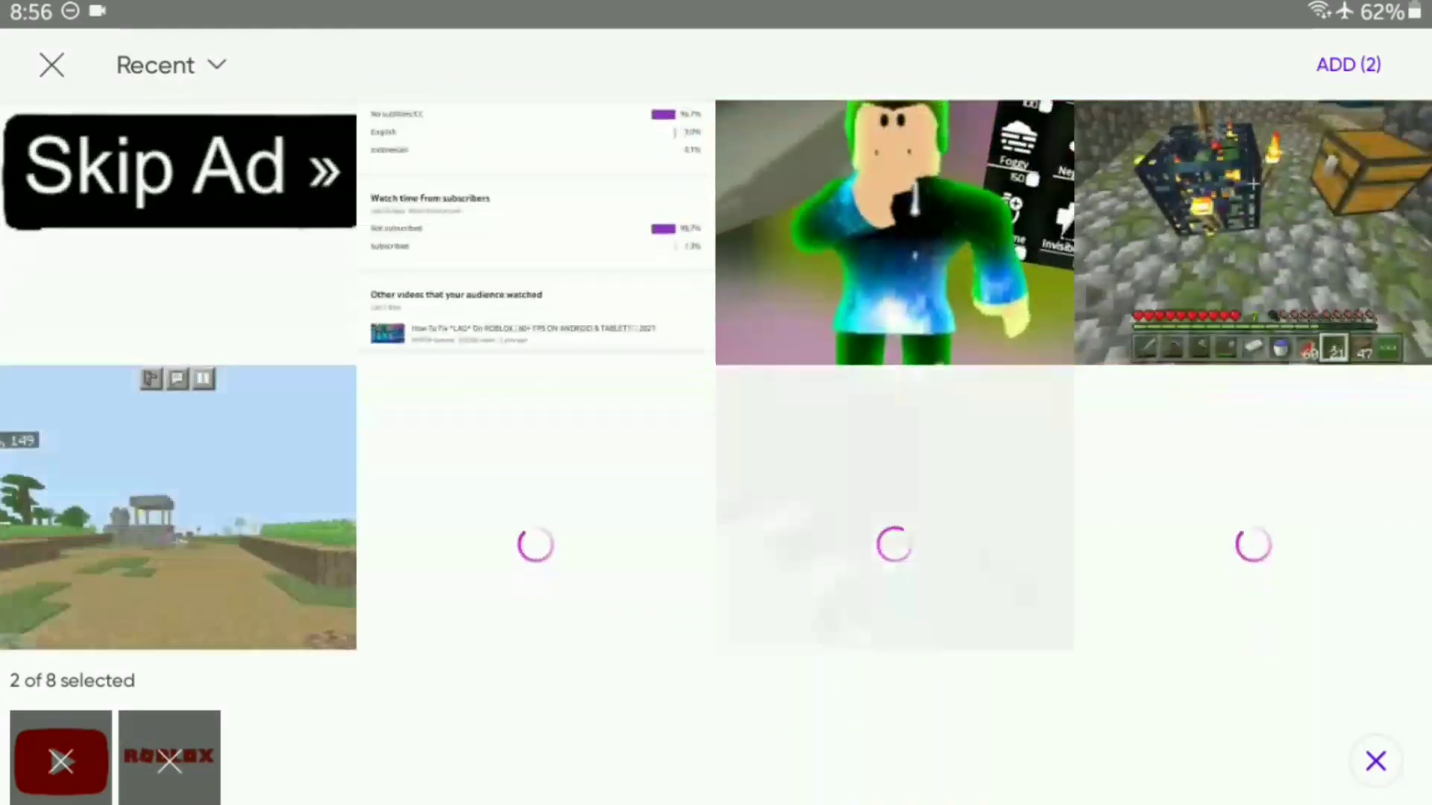
scroll(716, 374, down, 10)
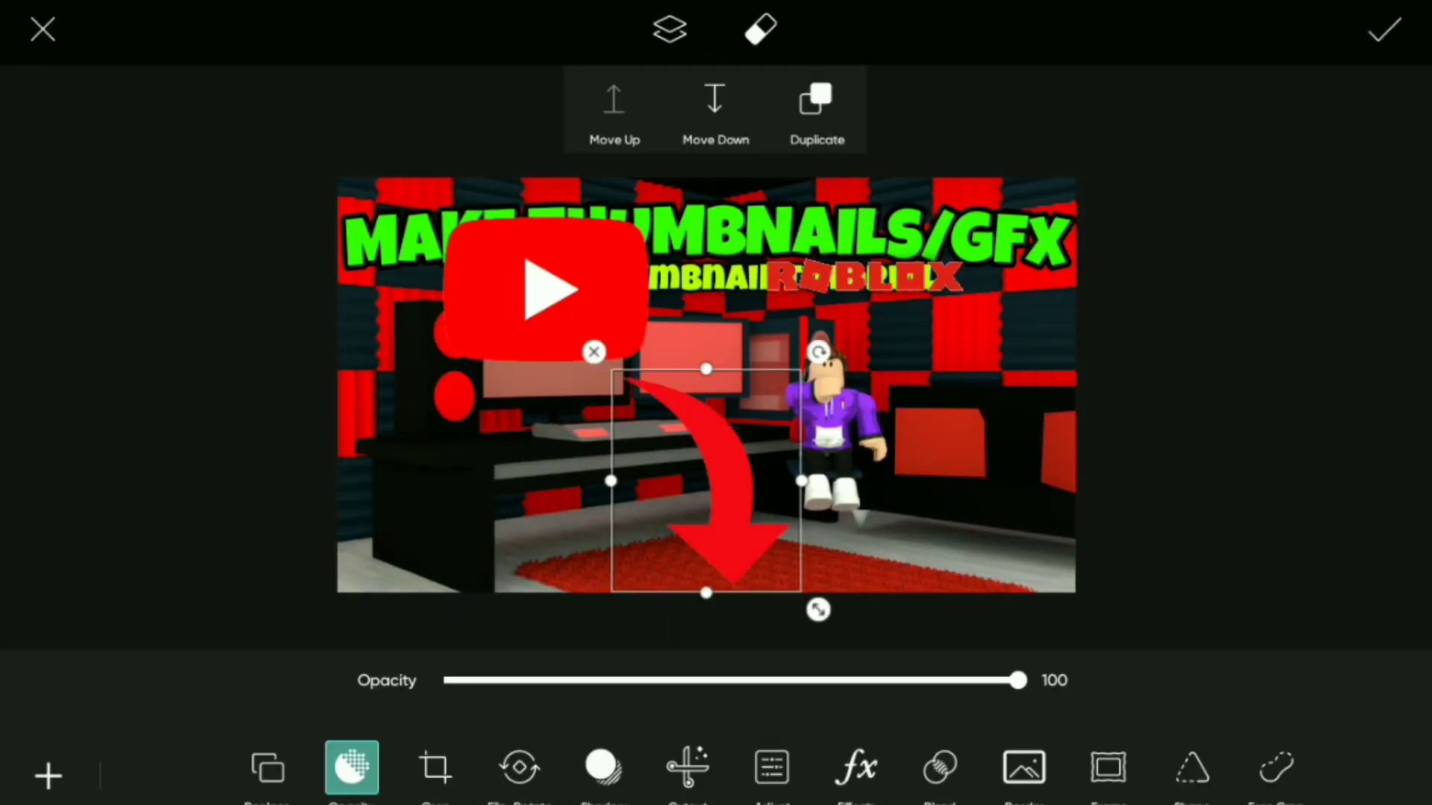
Move the arrow beside the character, and shrink the YouTube logo to fit over the left monitor's screen.
drag(546, 289, 576, 348)
drag(723, 485, 925, 481)
scroll(587, 417, up, 5)
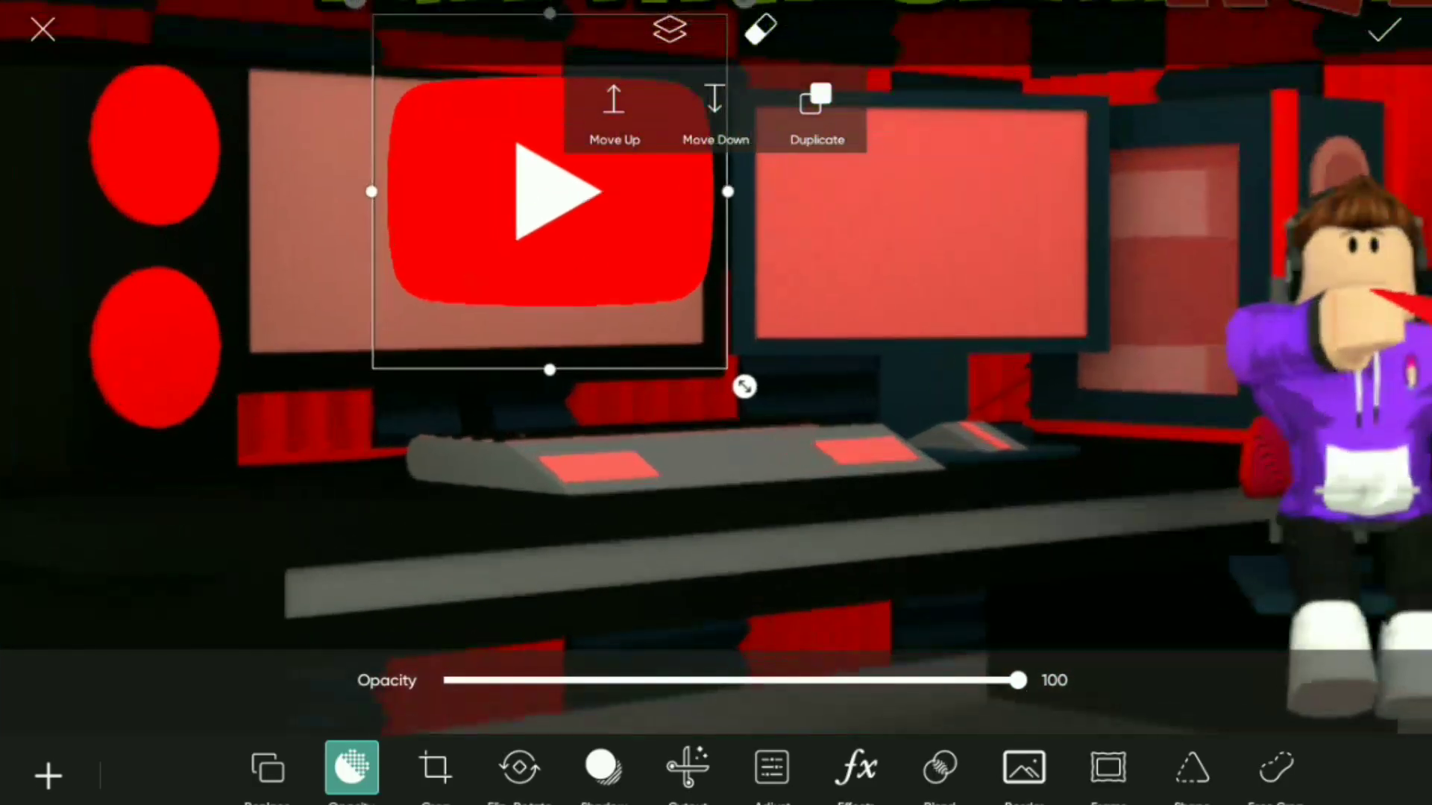
scroll(716, 403, up, 2)
drag(750, 452, 640, 473)
scroll(716, 403, down, 1)
drag(861, 552, 843, 533)
drag(620, 308, 622, 325)
Duplicate the YouTube logo and position the copy over the second monitor's screen.
click(670, 30)
click(815, 111)
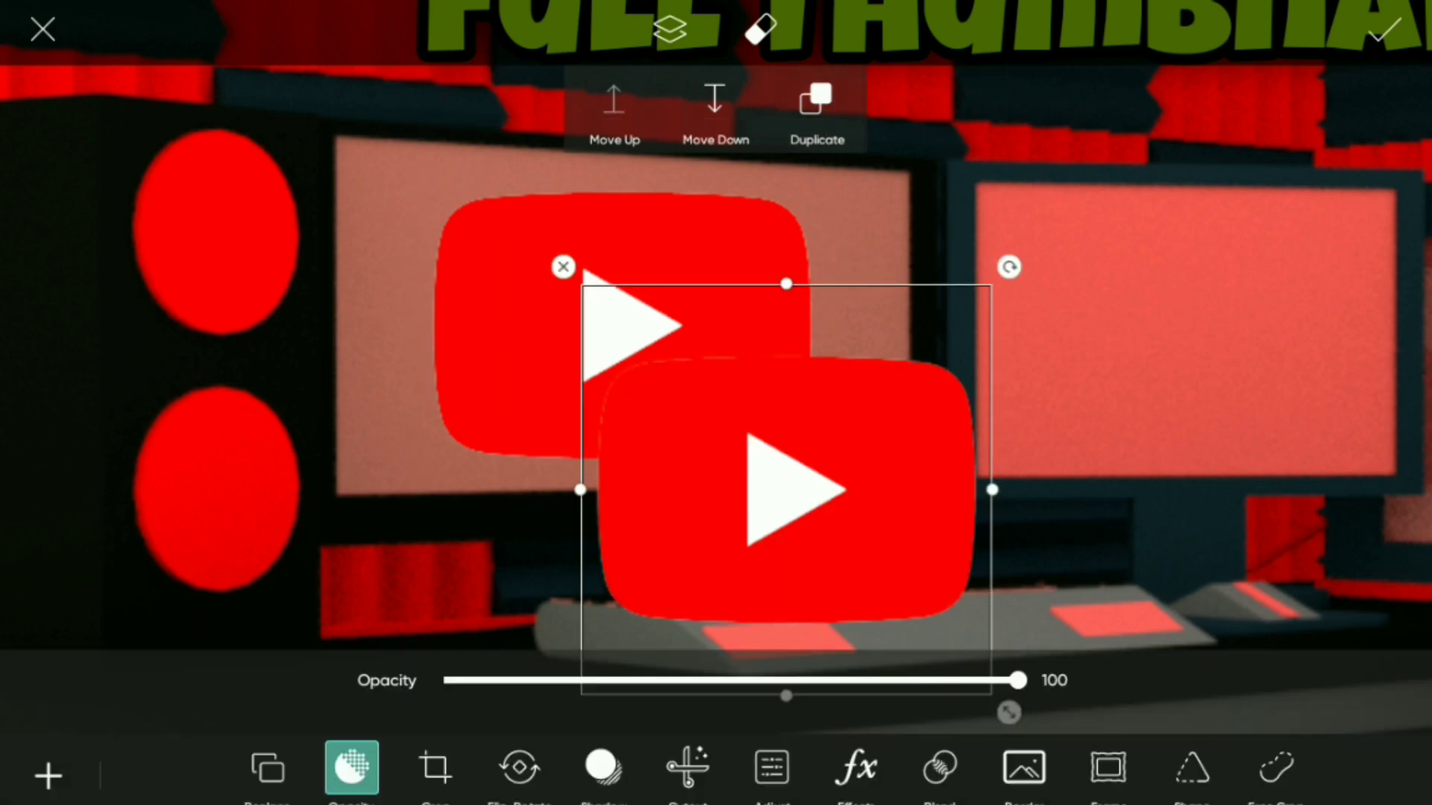
drag(787, 489, 1291, 320)
scroll(716, 402, down, 2)
scroll(724, 535, up, 3)
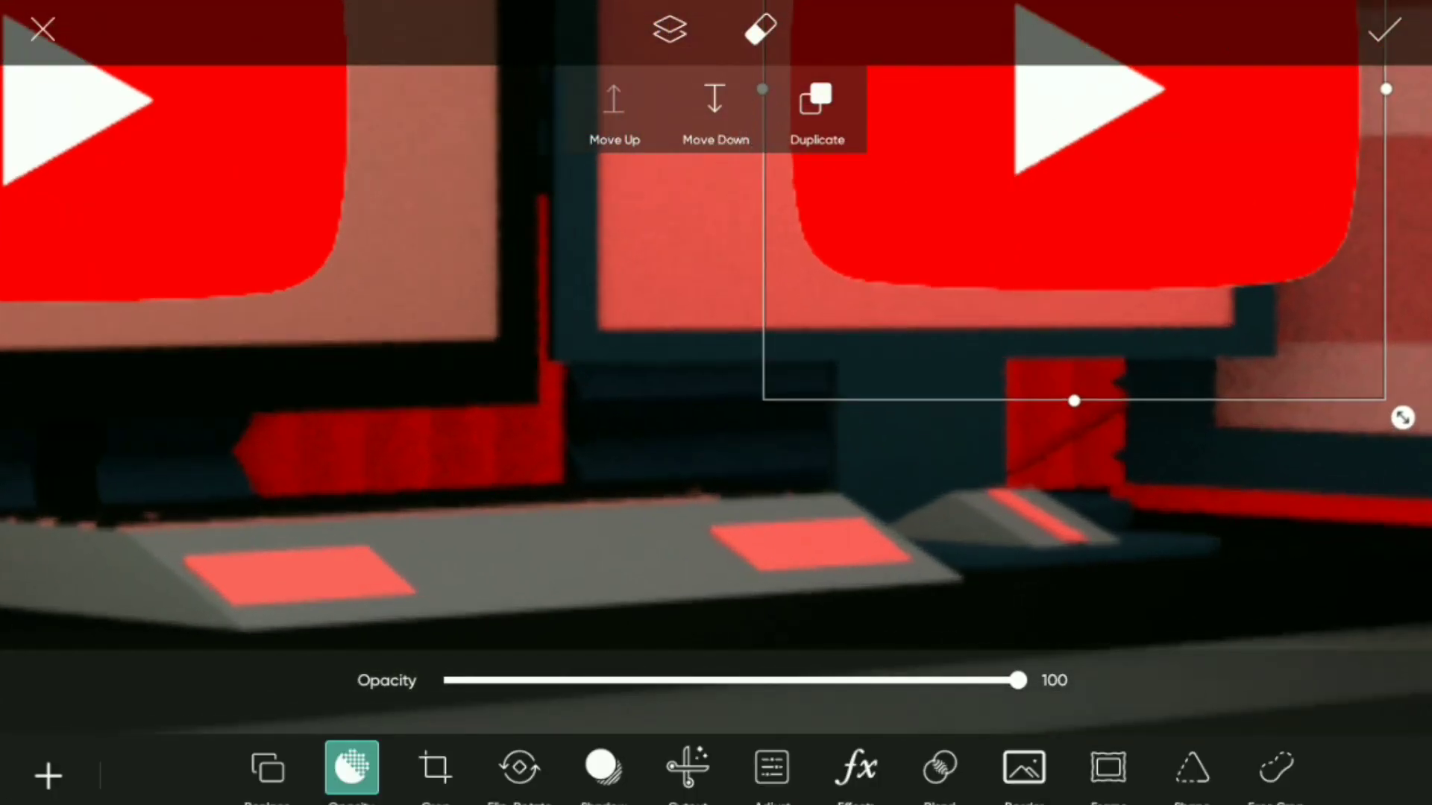
drag(715, 314, 642, 522)
drag(984, 304, 796, 316)
scroll(1137, 492, down, 1)
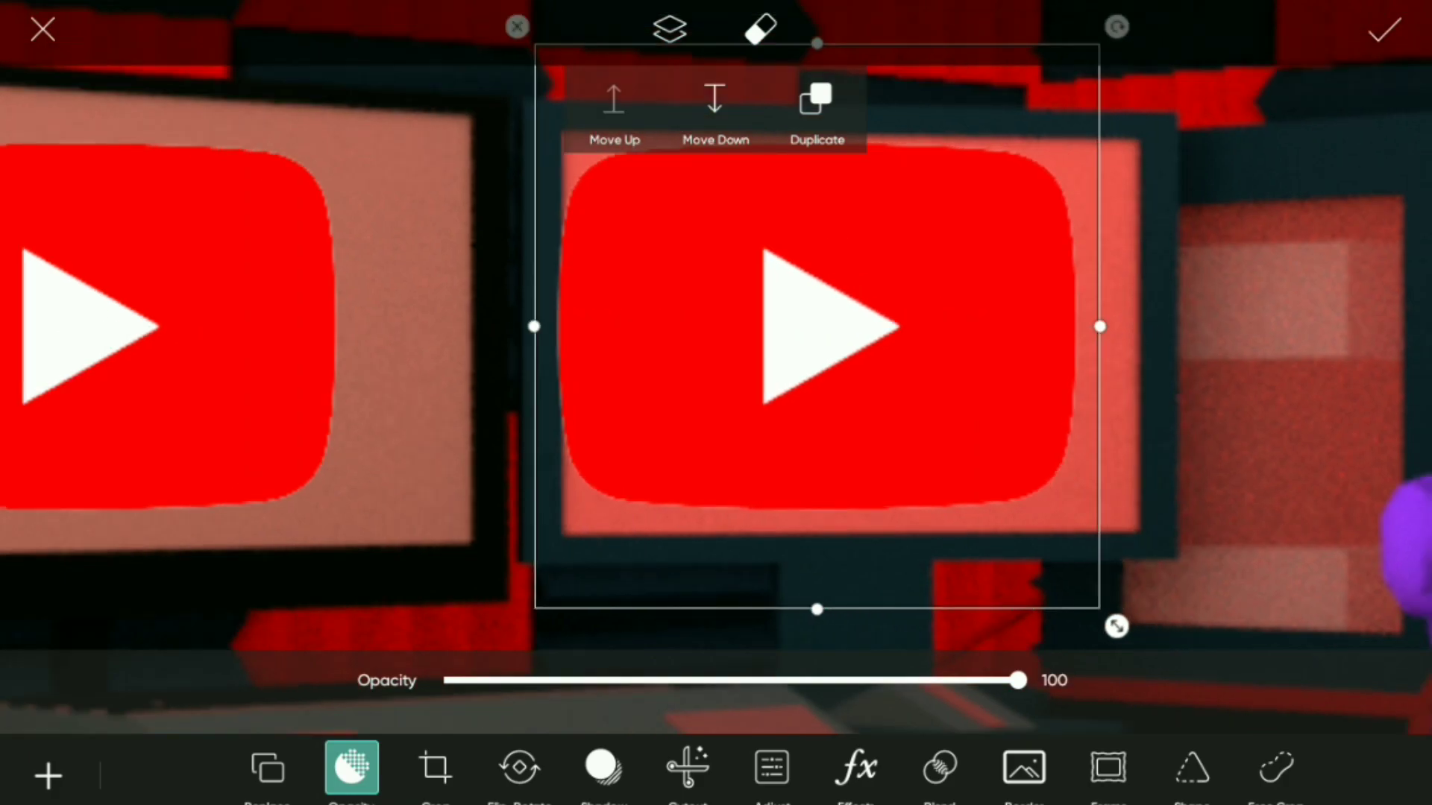
Delete the YouTube logo copy from the second monitor.
click(48, 776)
scroll(701, 488, down, 5)
click(726, 456)
click(651, 381)
Move the remaining YouTube logo from the monitor to the lower-left corner of the thumbnail.
click(576, 456)
drag(575, 452, 576, 634)
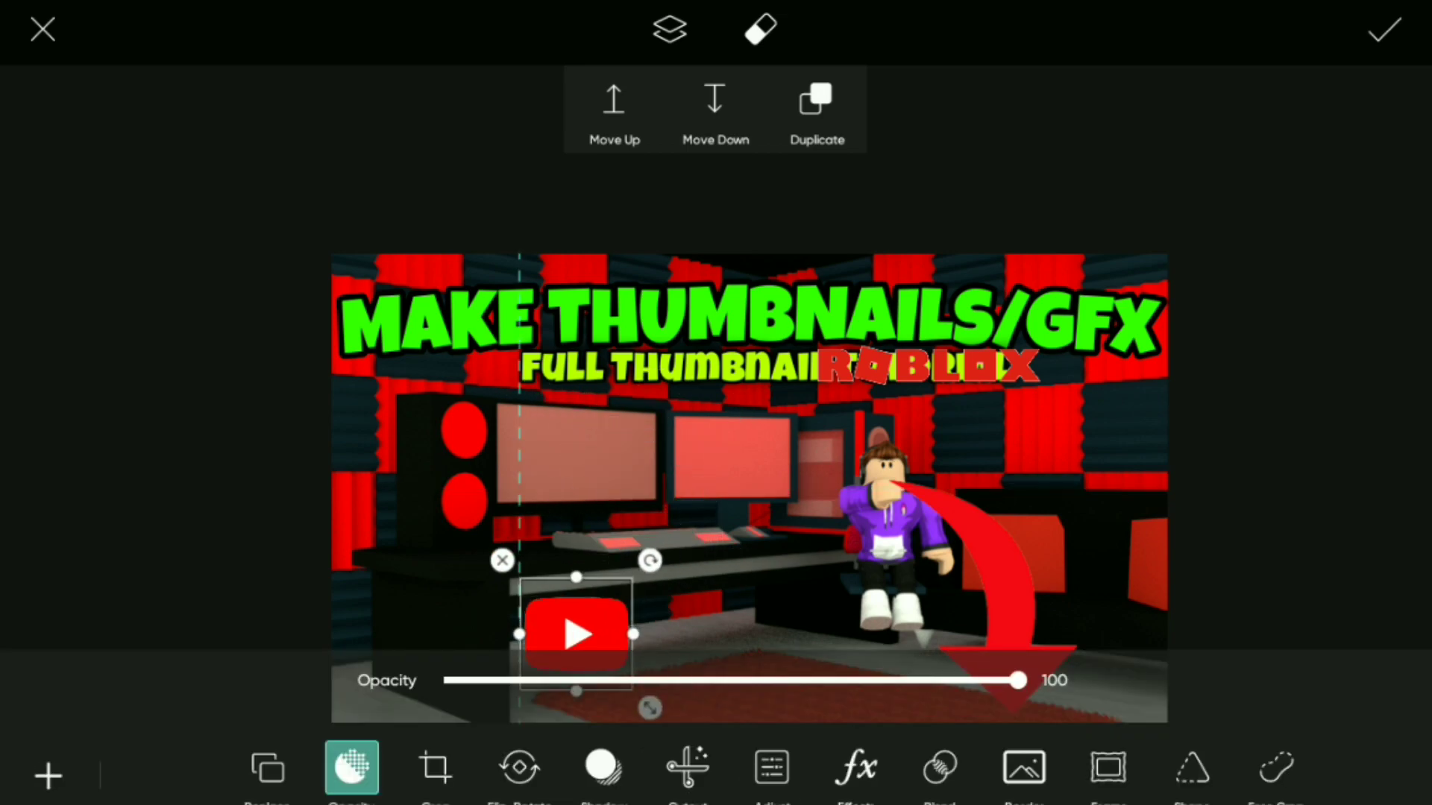
drag(566, 511, 378, 589)
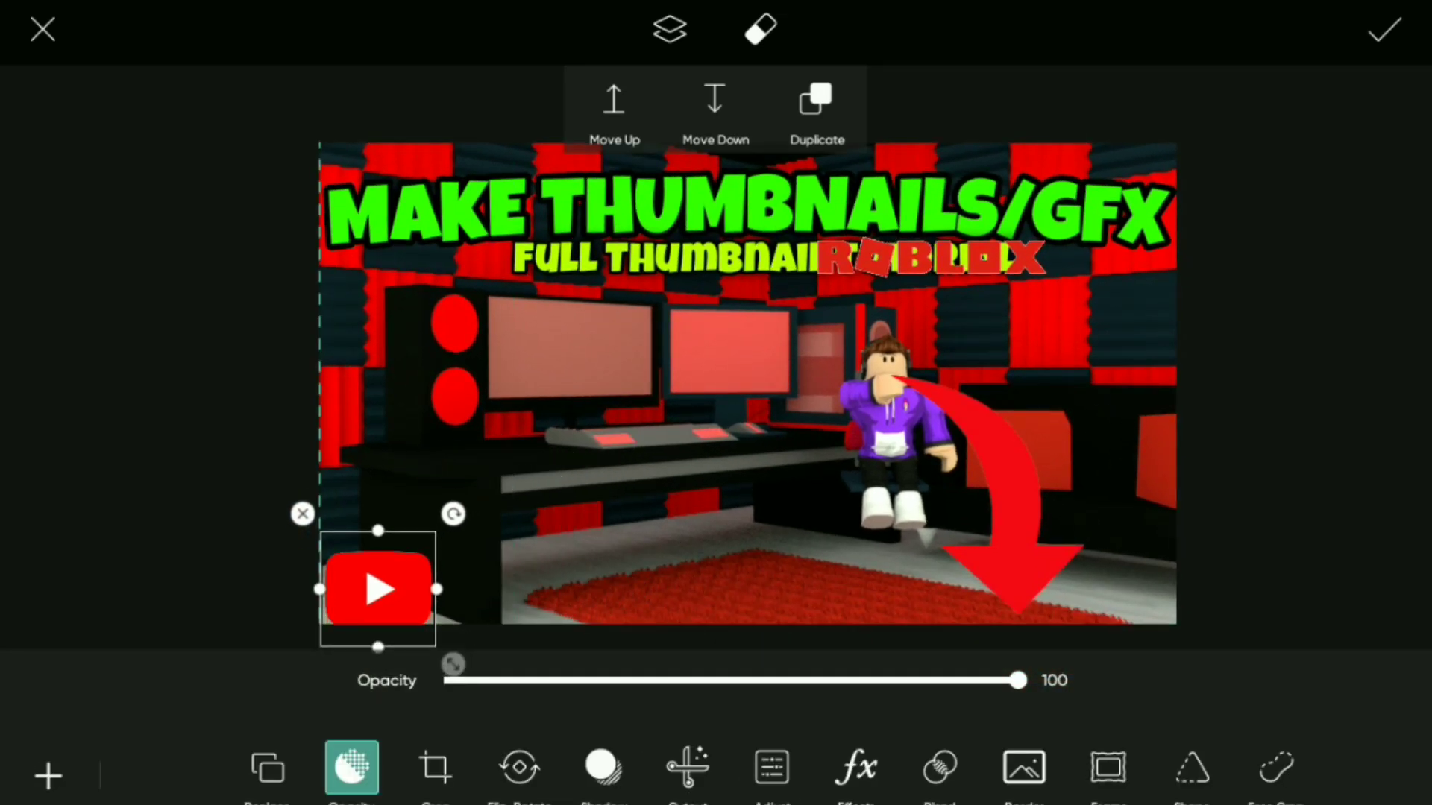
Crop the Roblox logo tightly around its lettering and place it enlarged along the bottom edge beside the YouTube logo.
drag(932, 258, 686, 393)
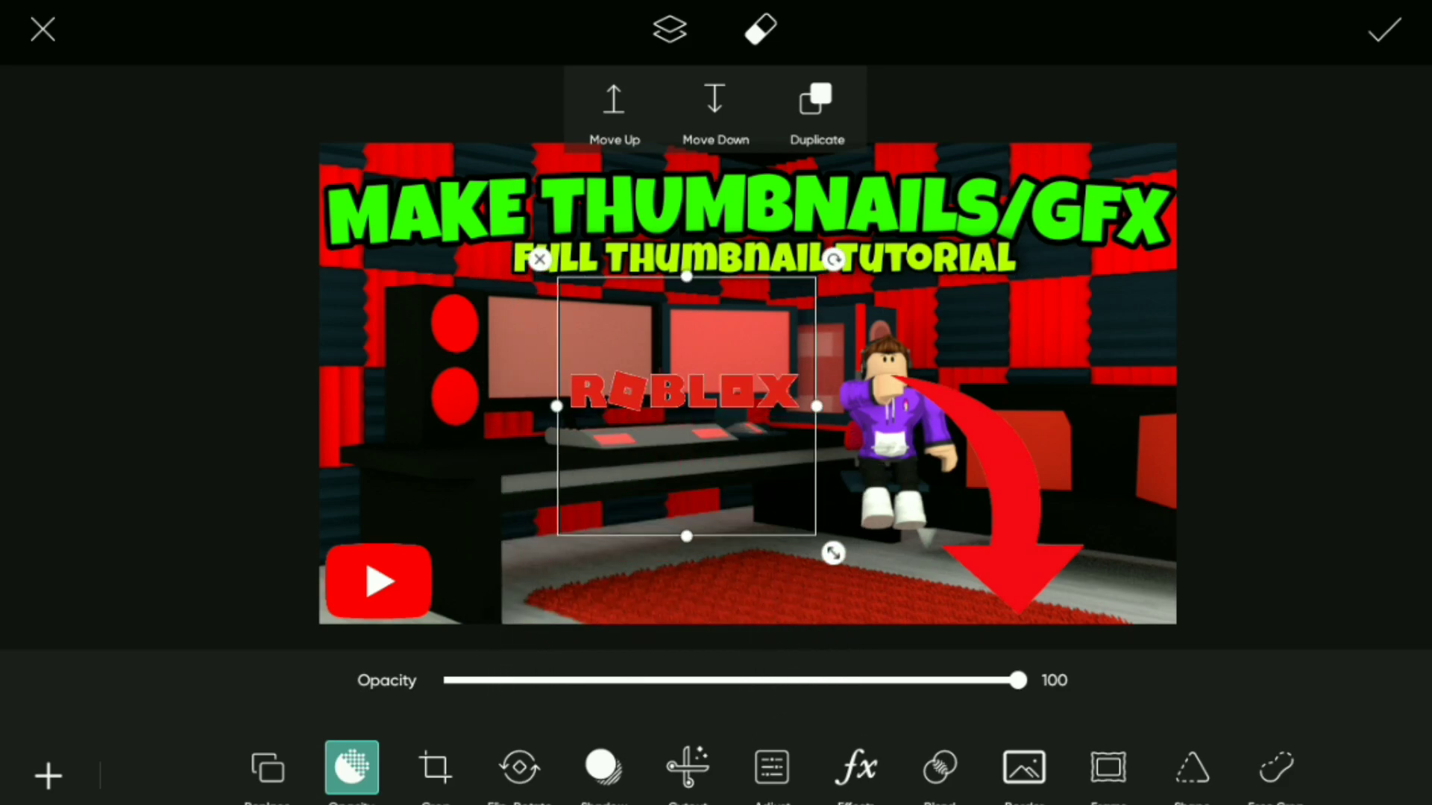
click(435, 768)
drag(716, 488, 716, 338)
drag(716, 102, 716, 306)
drag(716, 488, 634, 581)
click(1387, 29)
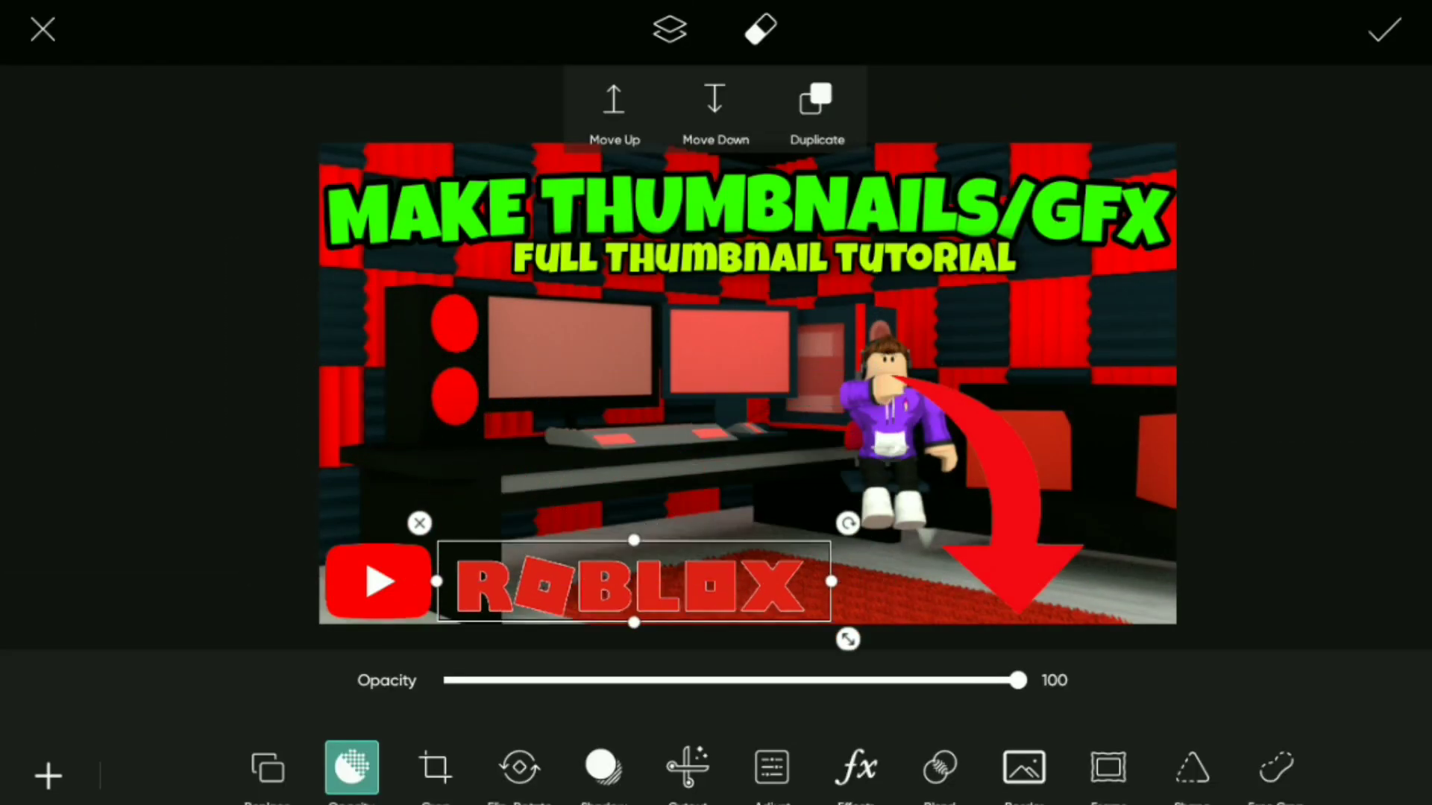
Give the Roblox logo a thicker white border and apply it.
click(1024, 768)
drag(591, 680, 683, 680)
click(1394, 30)
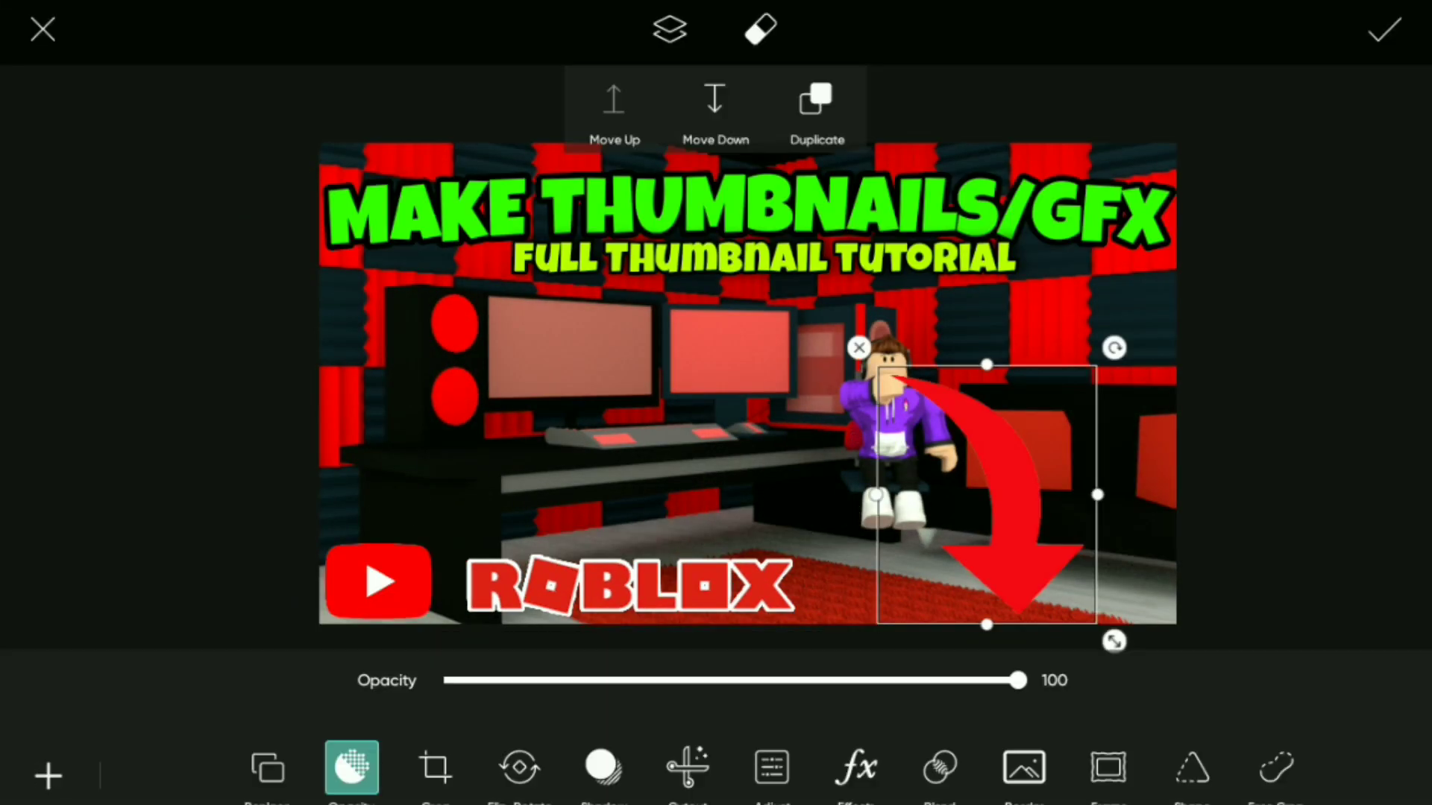
Give the curved red arrow a yellow border and move it in front of the desk and monitors.
click(1024, 768)
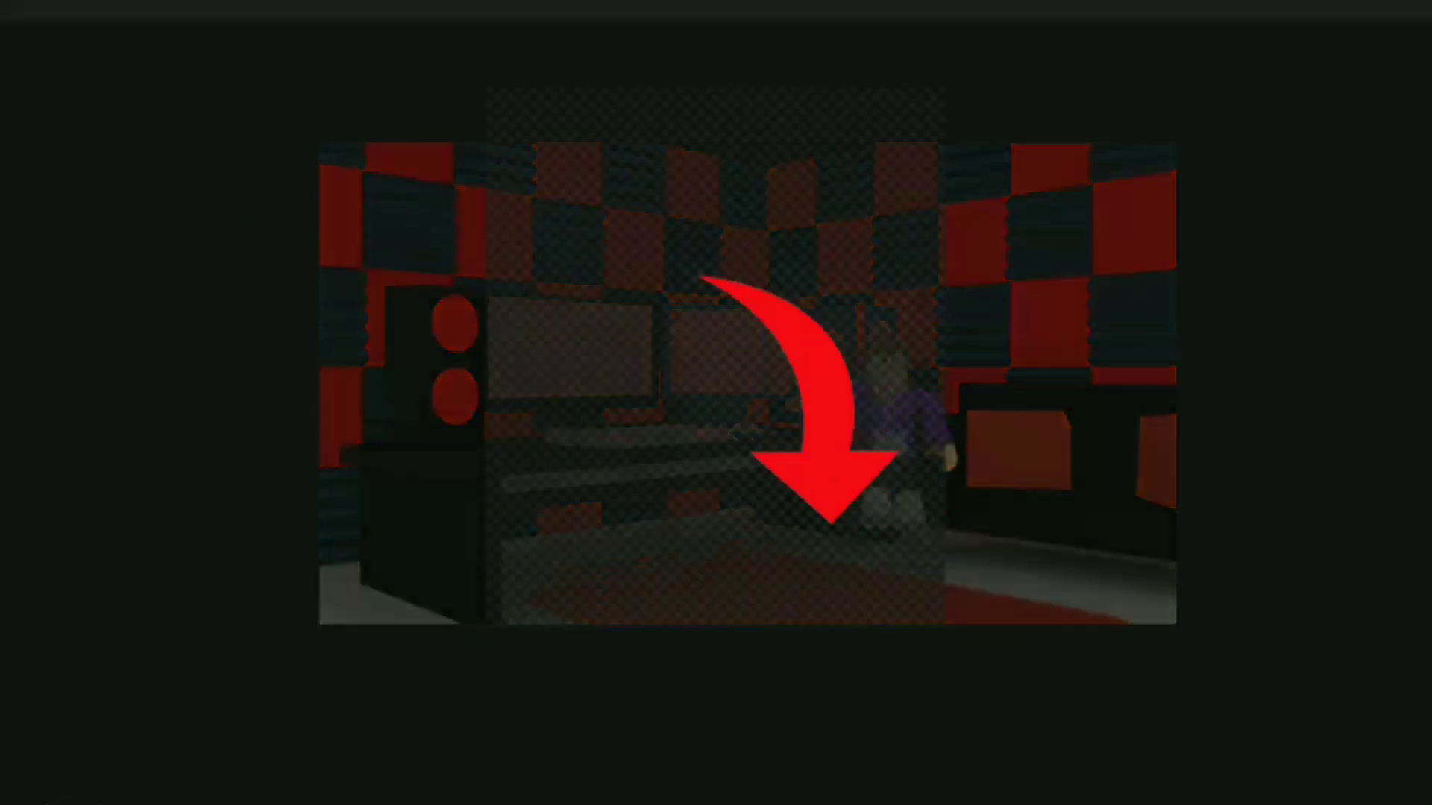
click(97, 775)
drag(826, 266, 834, 280)
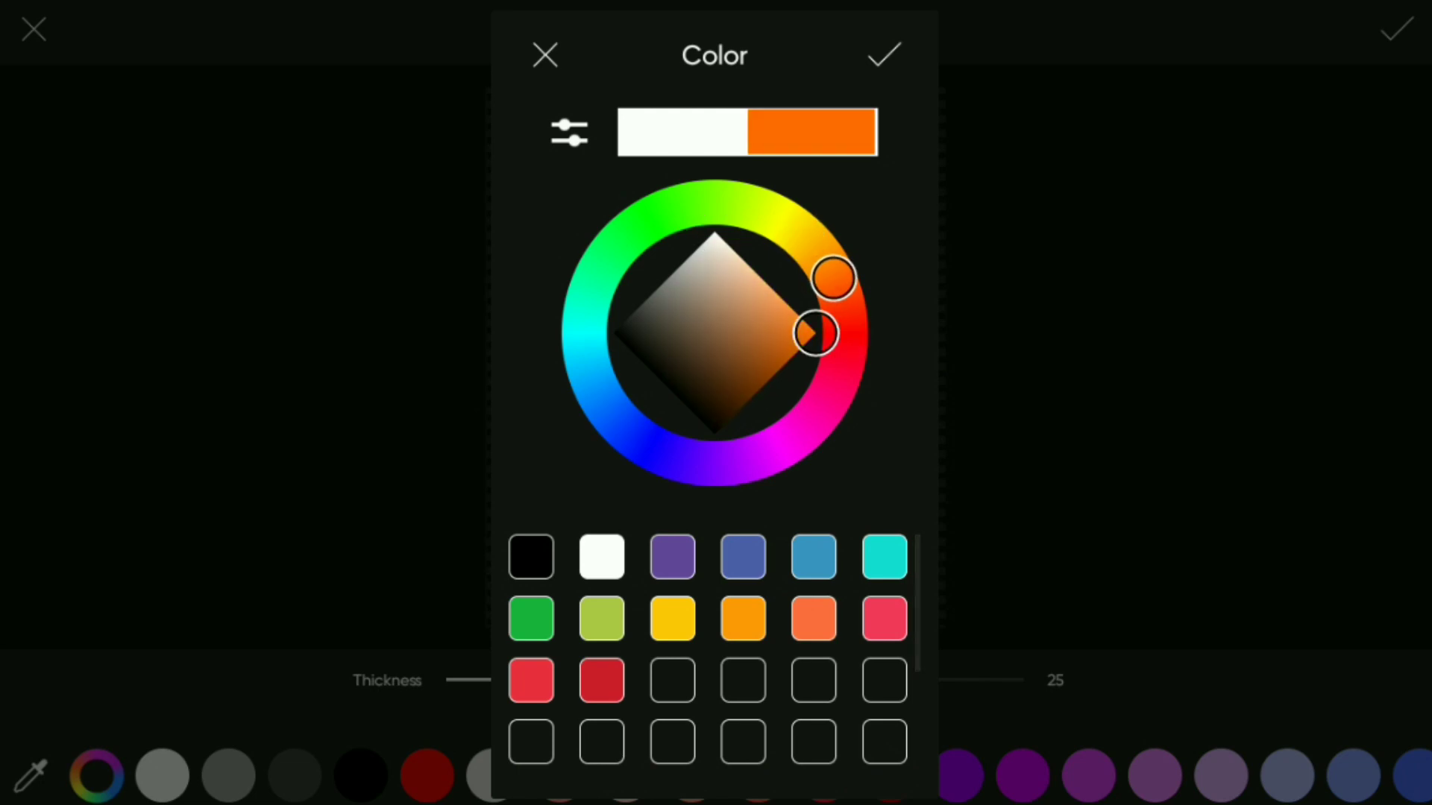
click(884, 54)
click(96, 776)
click(790, 227)
click(883, 54)
click(1396, 29)
drag(986, 495, 706, 410)
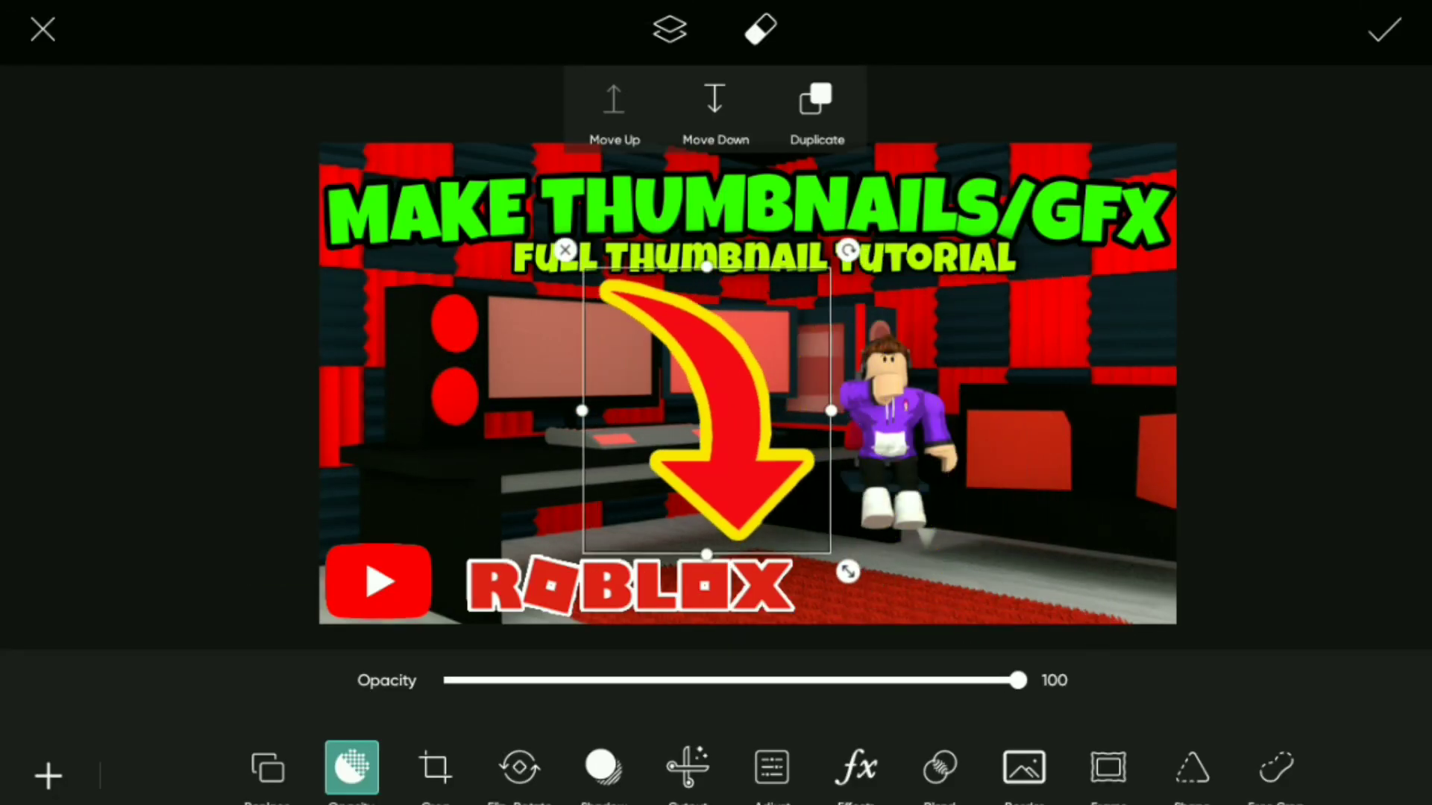
Rotate and flip the curved red arrow and place it beside the seated character so it points down toward him.
click(520, 768)
click(782, 686)
drag(848, 250, 845, 415)
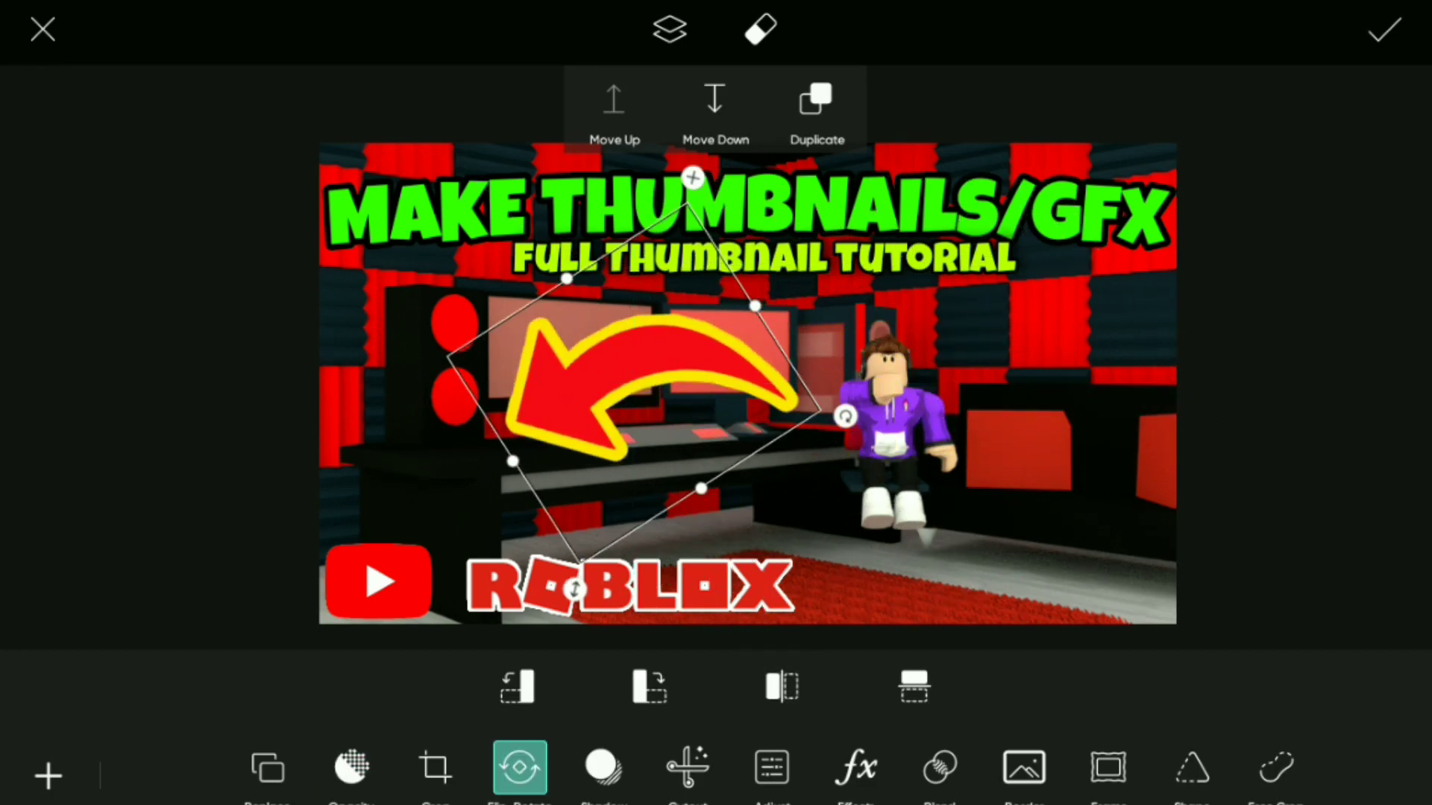
click(782, 686)
click(649, 686)
click(782, 686)
click(914, 686)
drag(628, 384, 1062, 394)
click(47, 775)
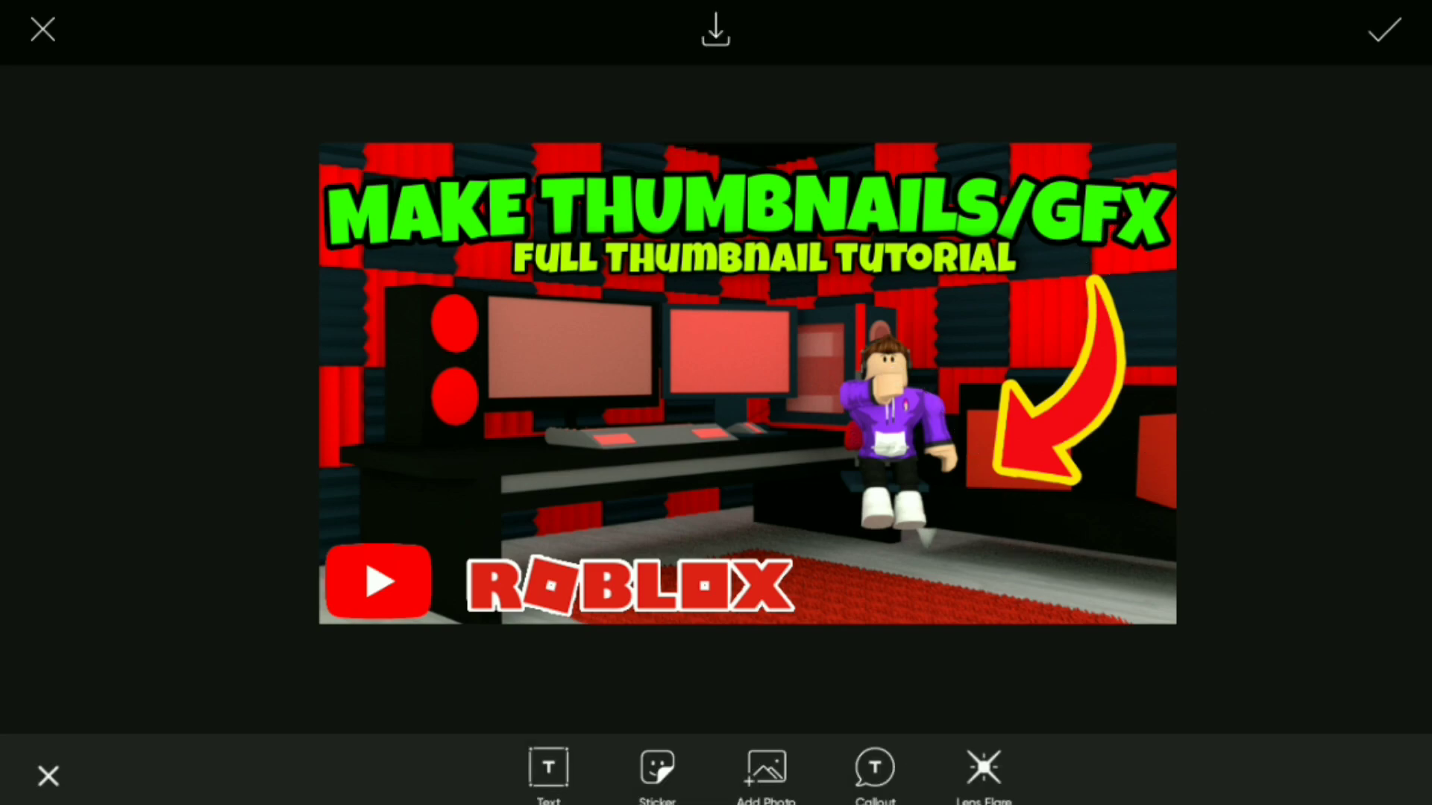
Move the Roblox logo into the lower-right corner of the thumbnail.
click(630, 585)
drag(634, 581, 1007, 581)
click(48, 776)
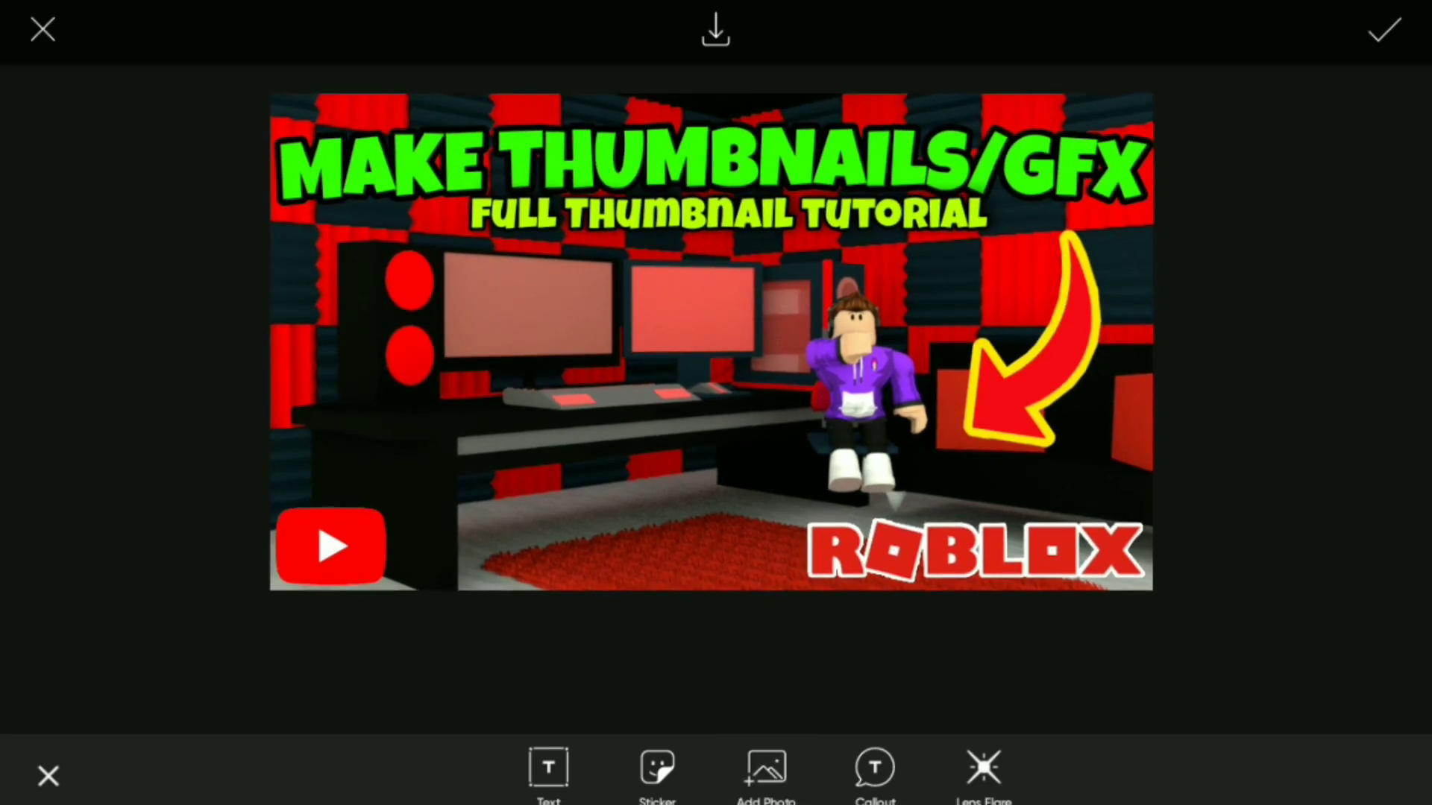
Add two photos to the thumbnail: the blue Roblox game screenshot and the Minecraft Nether screenshot.
click(766, 769)
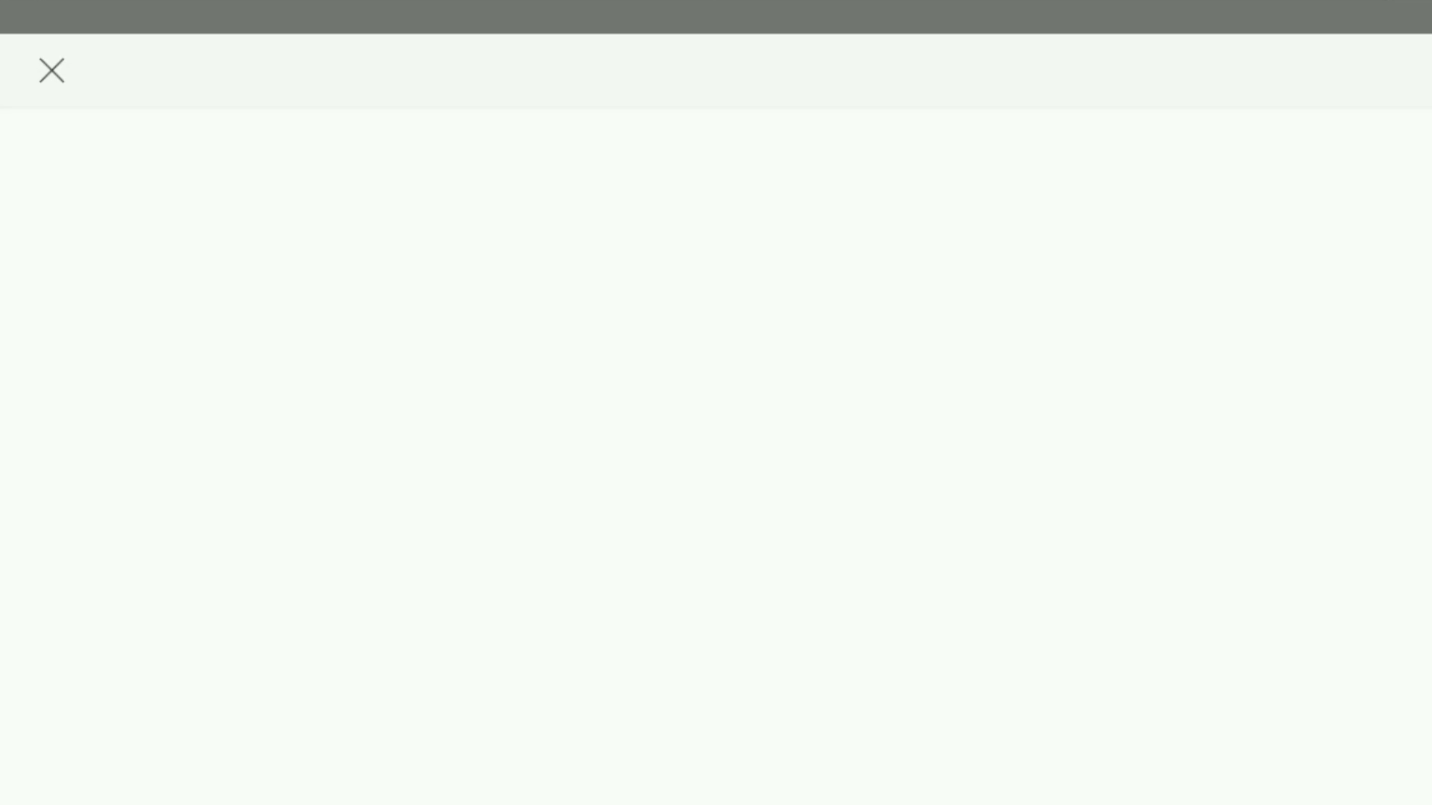
scroll(716, 447, down, 10)
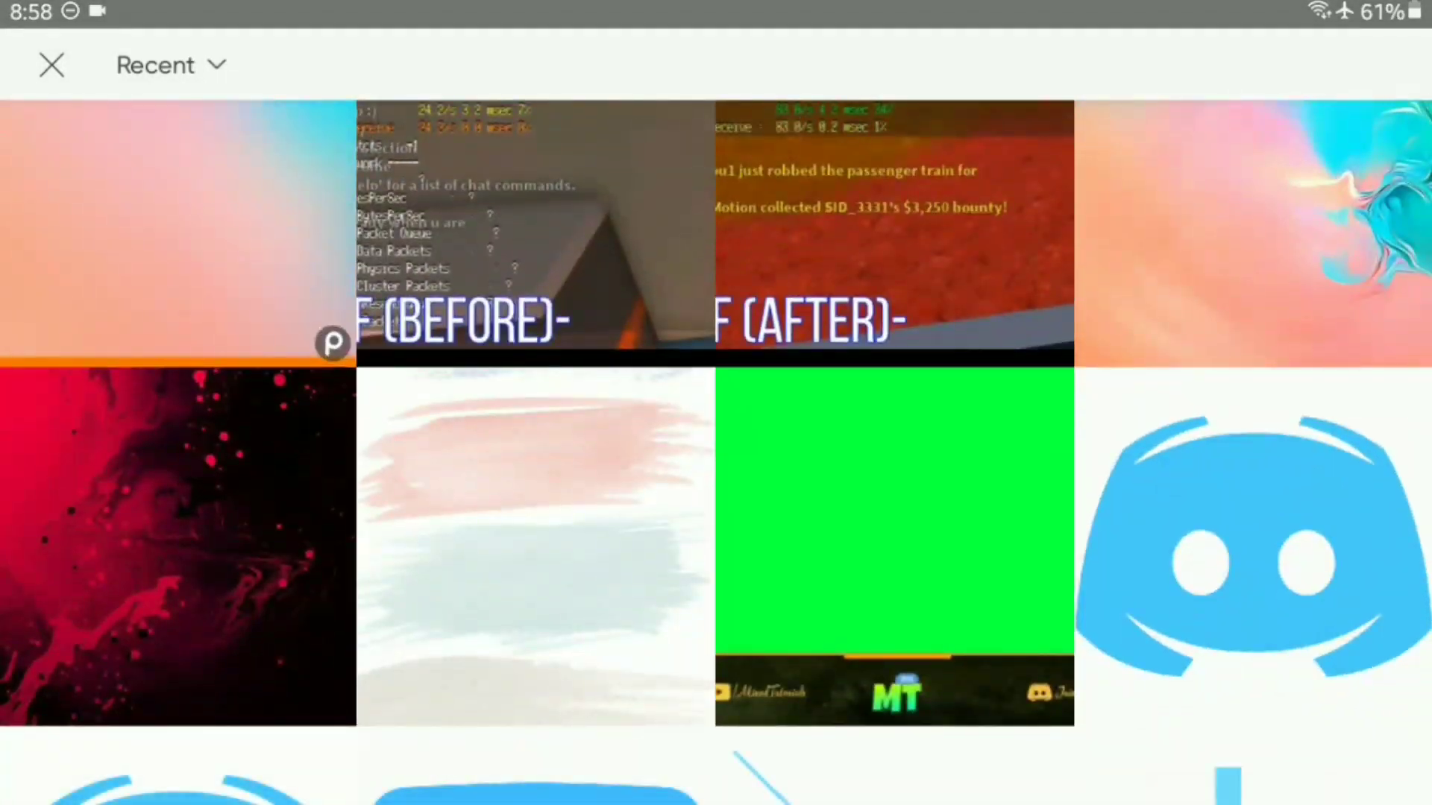
scroll(716, 447, down, 15)
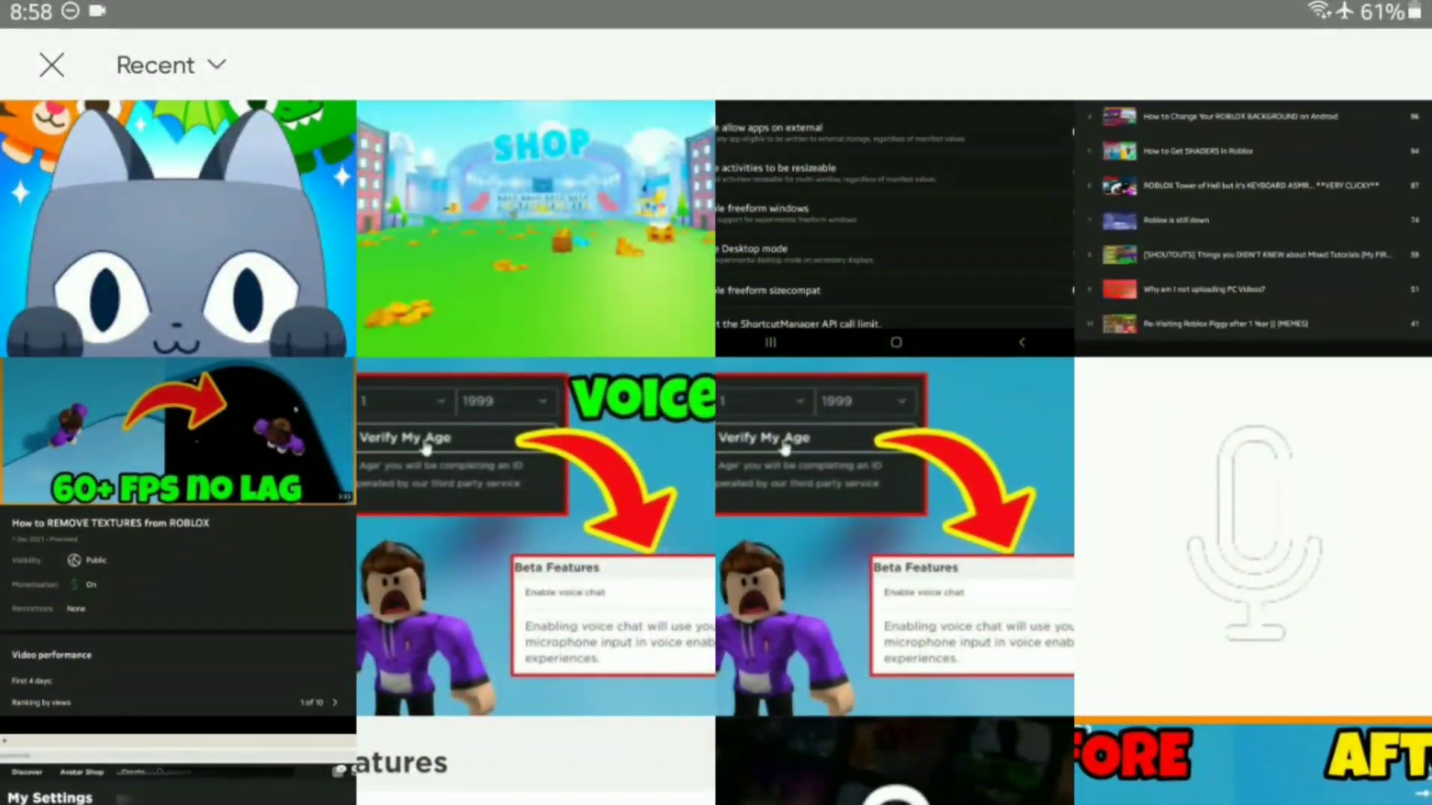
scroll(716, 448, down, 8)
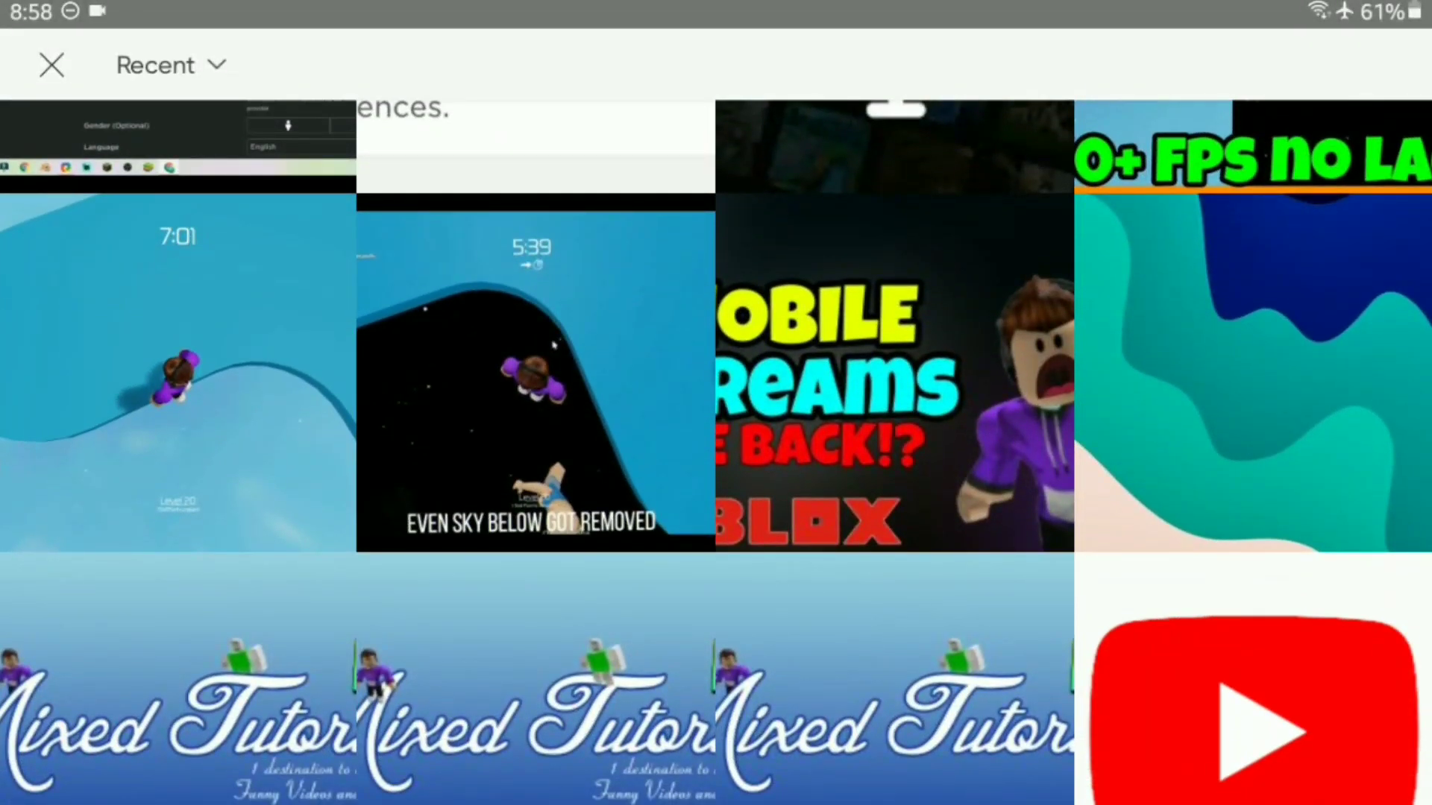
scroll(716, 448, down, 1)
click(178, 280)
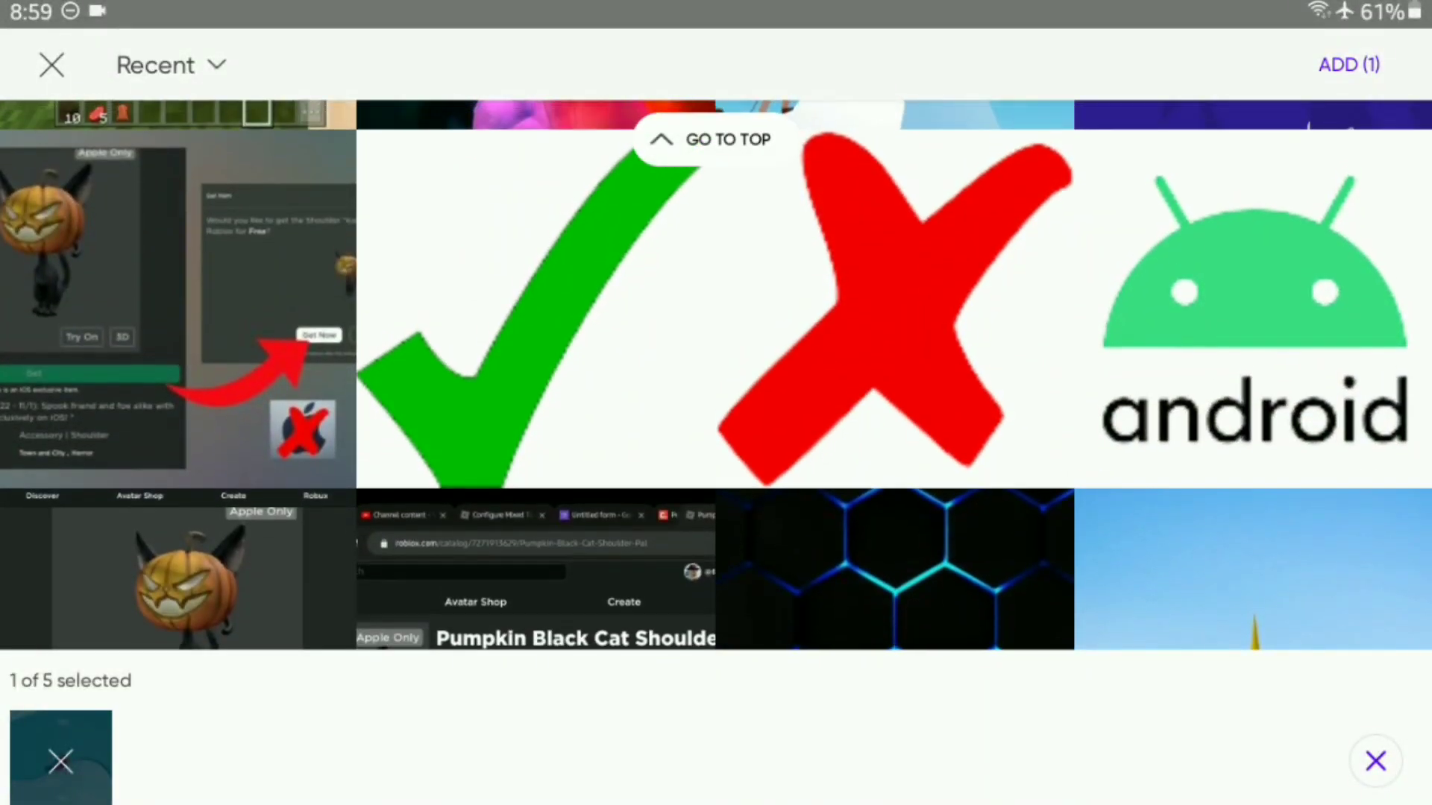
scroll(716, 373, up, 2)
scroll(716, 373, down, 8)
scroll(716, 373, up, 5)
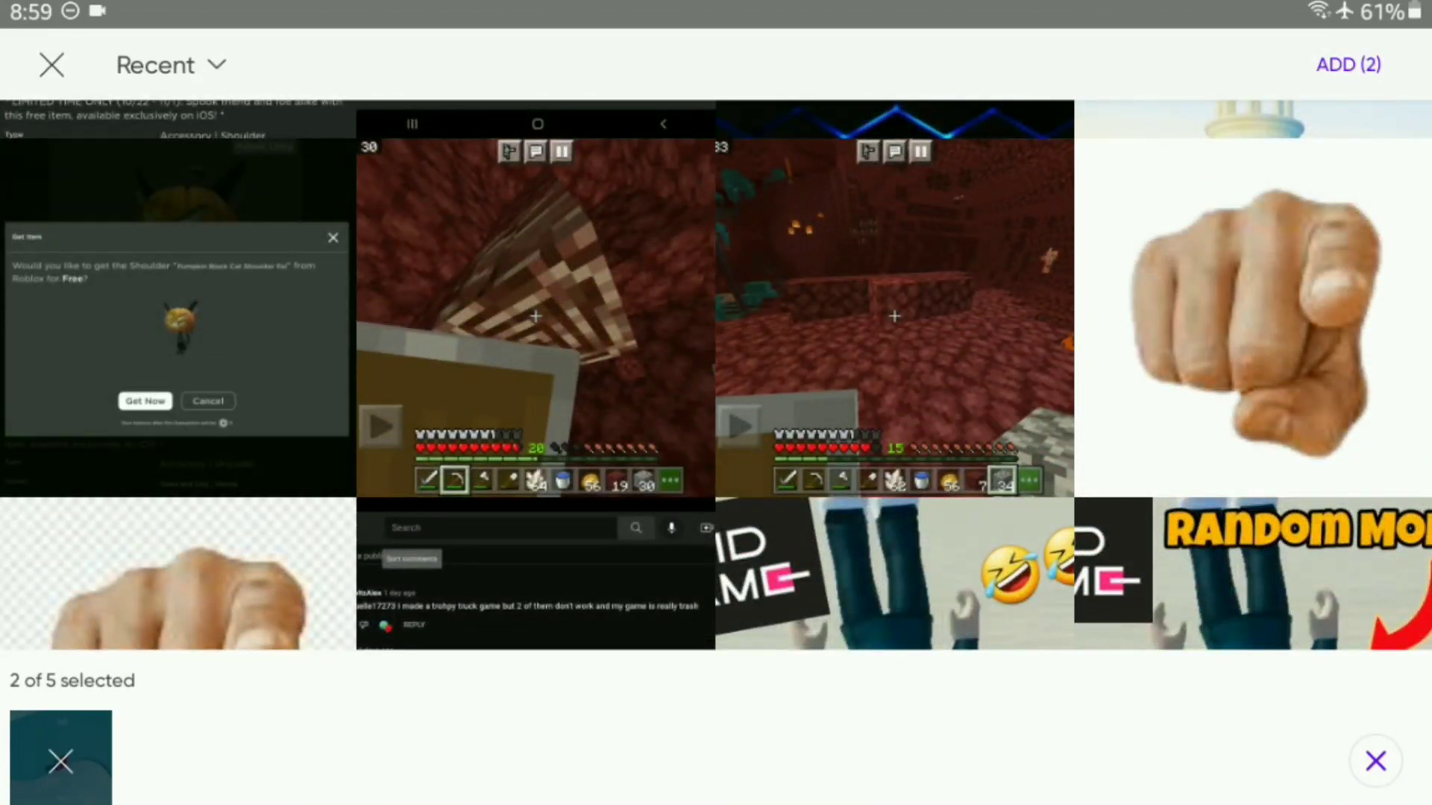
click(168, 762)
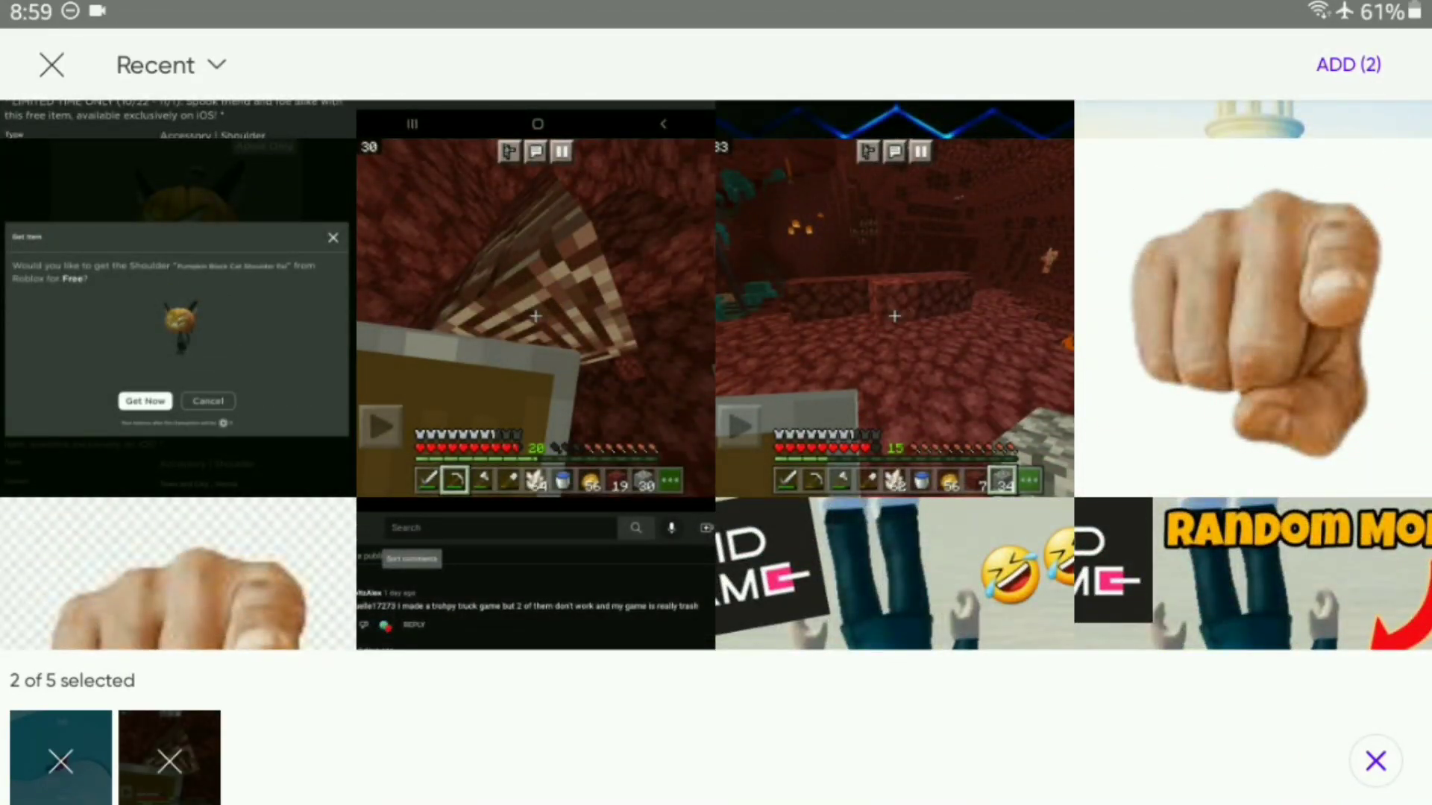
click(1349, 64)
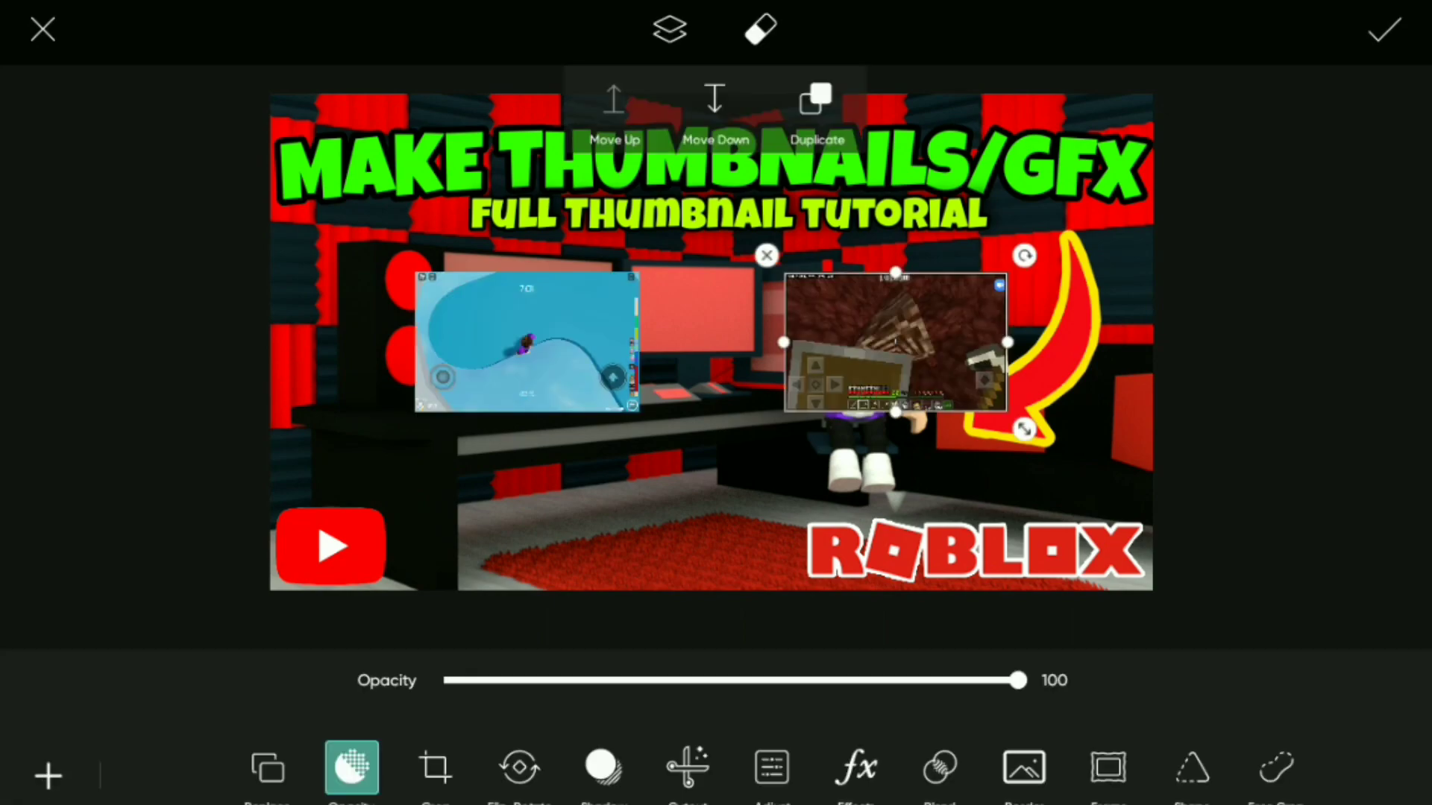
Move the blue Roblox game screenshot over the large monitor and scale it to lie within the screen.
scroll(419, 311, up, 6)
drag(784, 414, 760, 236)
drag(1153, 486, 989, 380)
scroll(761, 298, up, 3)
drag(742, 415, 708, 309)
scroll(753, 457, up, 1)
click(520, 766)
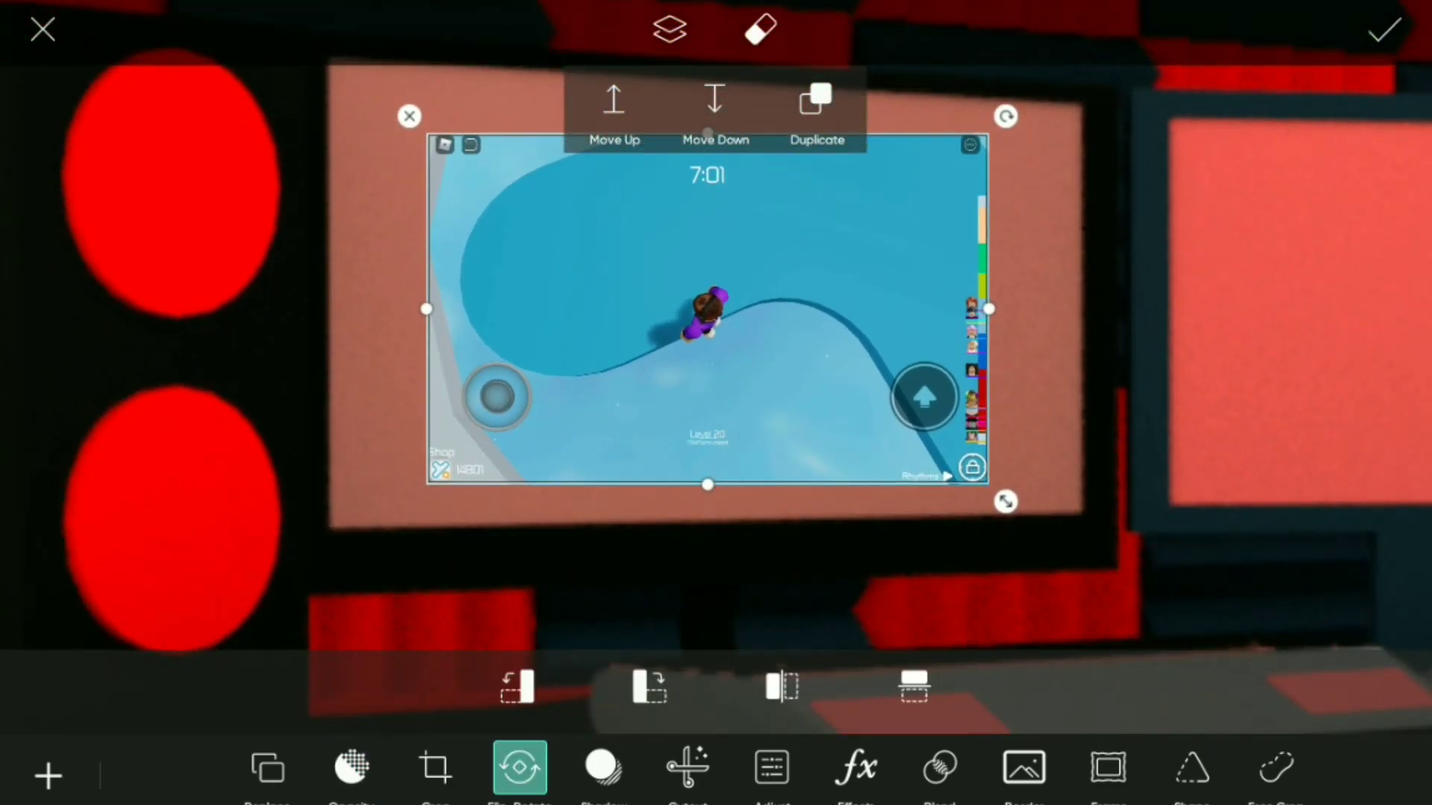
Try a shadow on the Roblox game screenshot, remove it again, and enlarge the picture to the monitor's width.
click(603, 767)
click(520, 767)
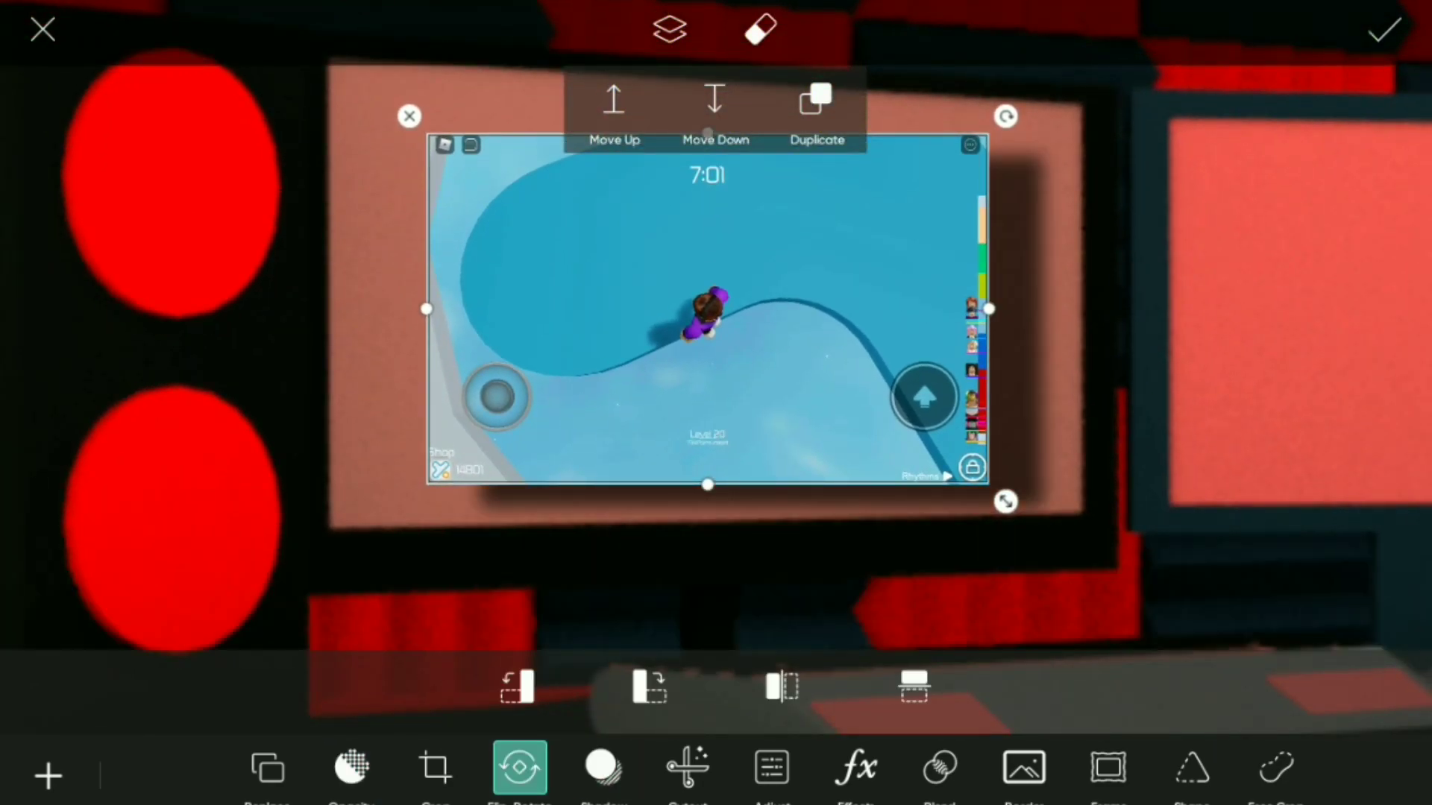
click(351, 767)
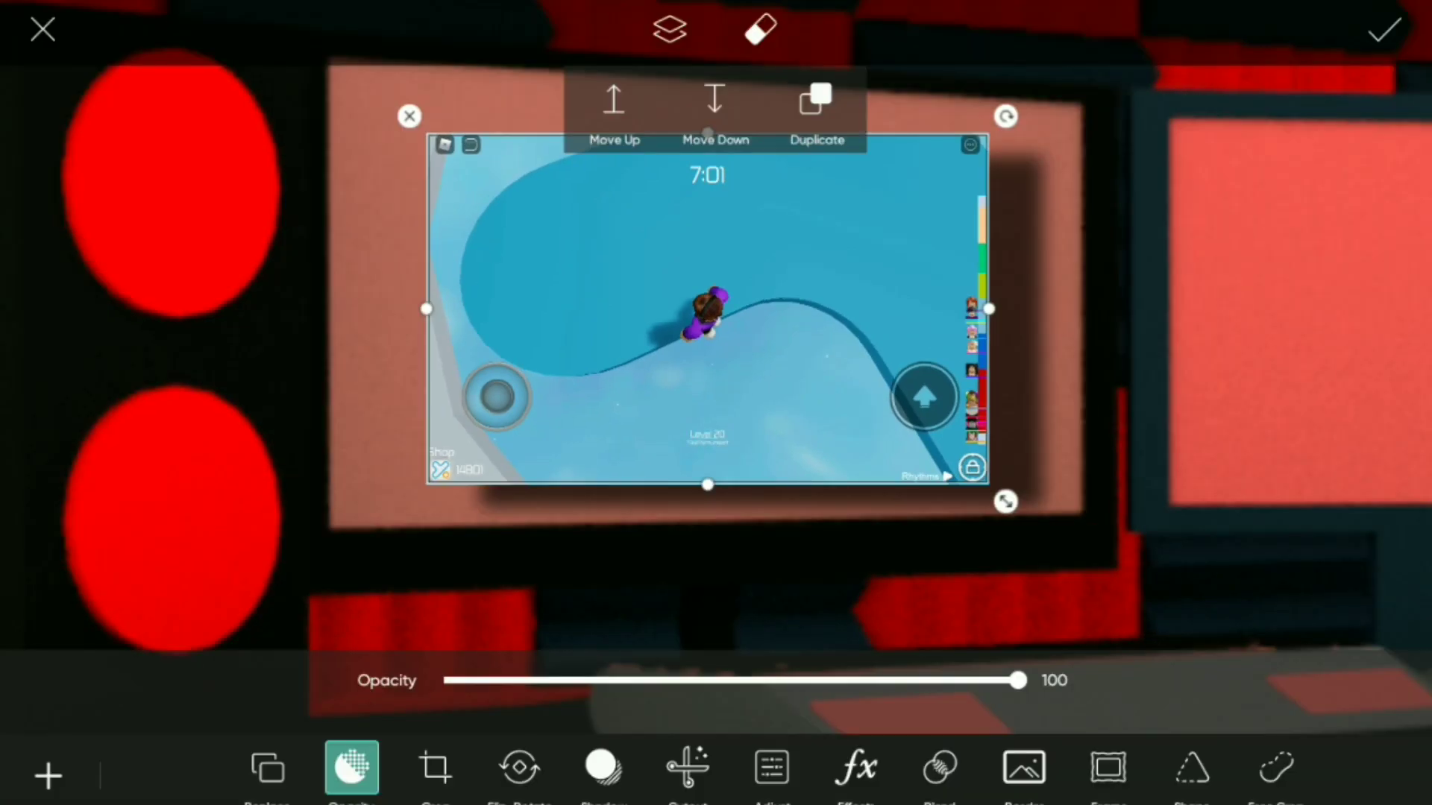
drag(1006, 501, 1024, 512)
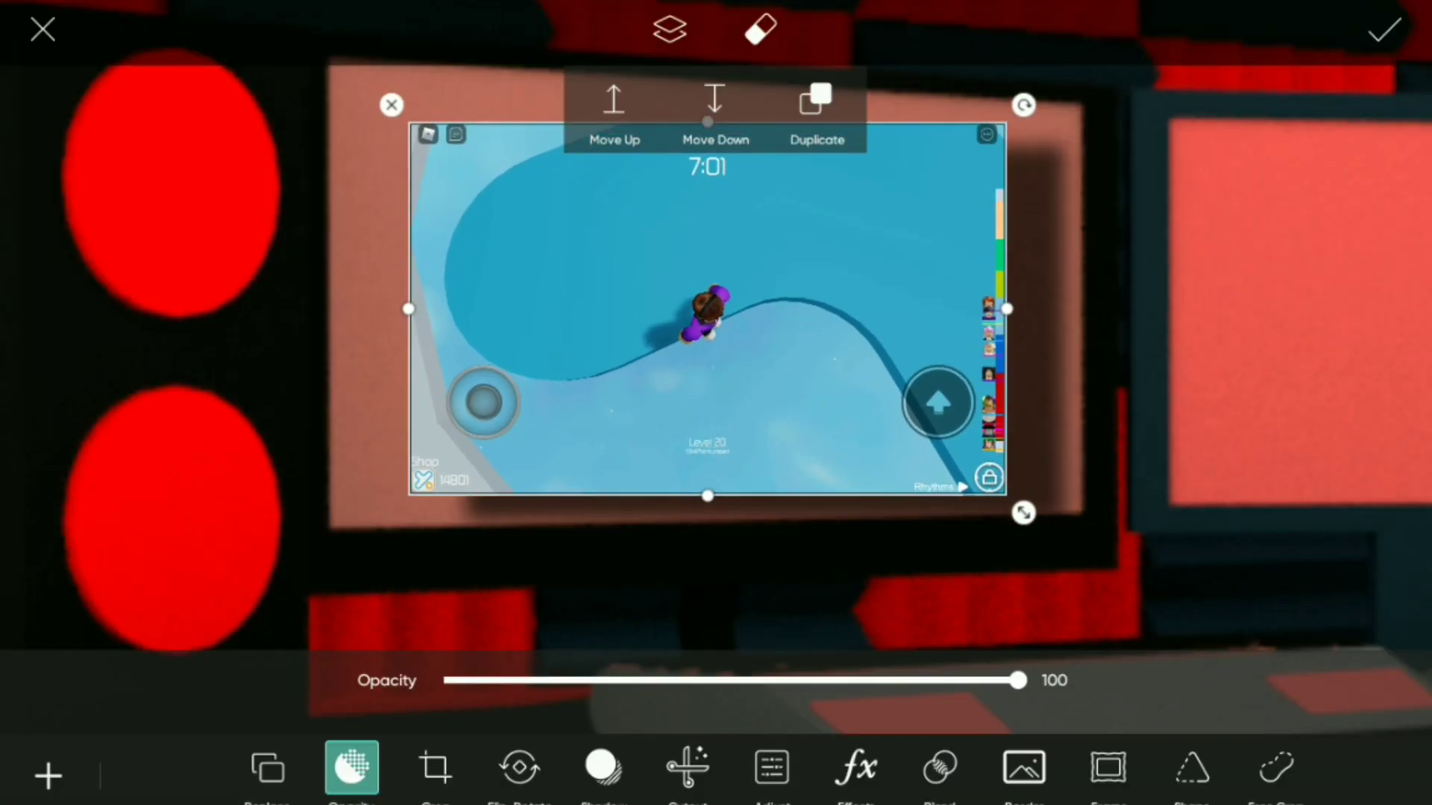
click(604, 767)
drag(843, 638, 441, 638)
drag(1023, 513, 1097, 551)
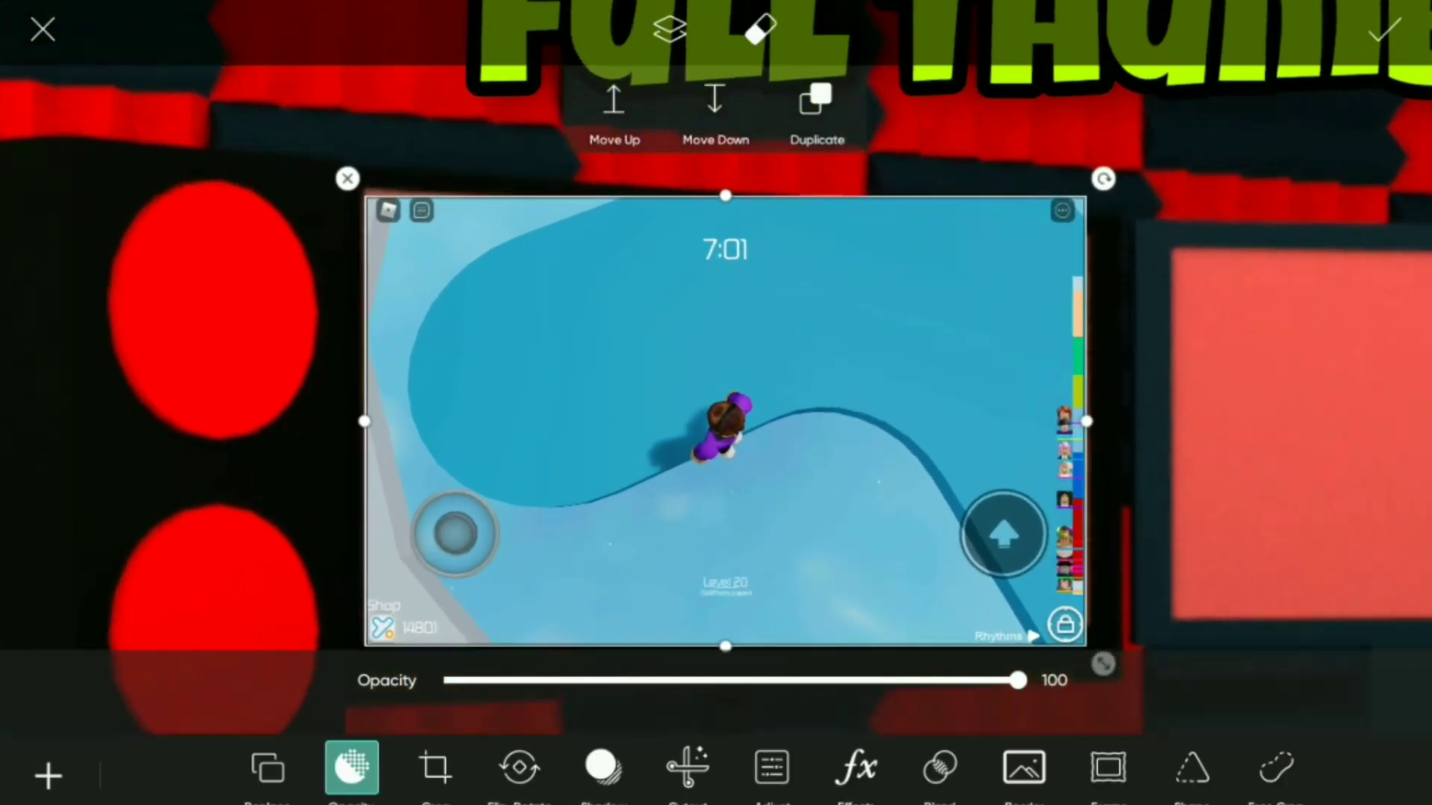
Crop a strip off the top of the Roblox game screenshot and reposition it over the large monitor.
click(435, 767)
drag(715, 101, 715, 119)
click(1387, 29)
click(48, 775)
drag(733, 425, 748, 310)
drag(749, 542, 748, 523)
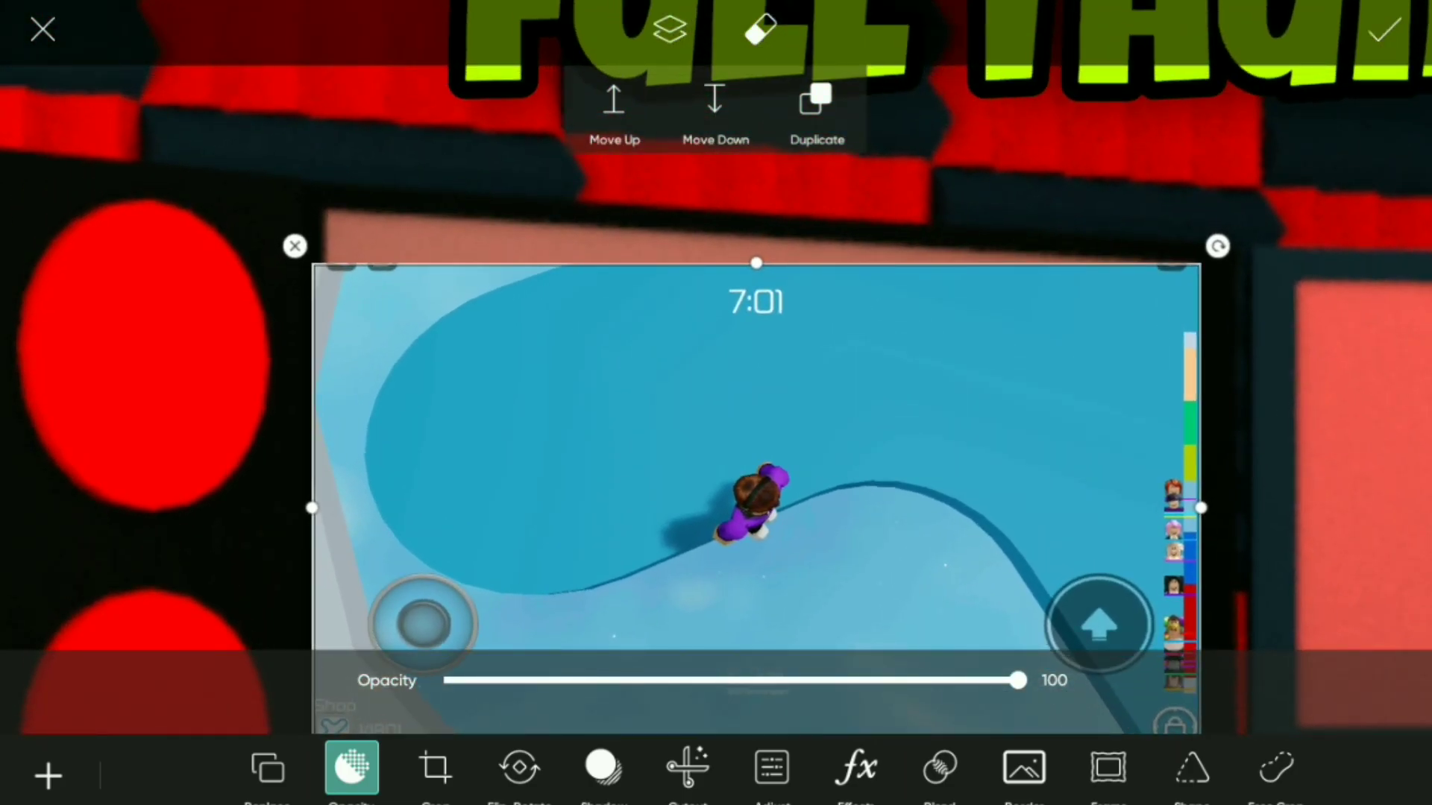
drag(756, 508, 773, 453)
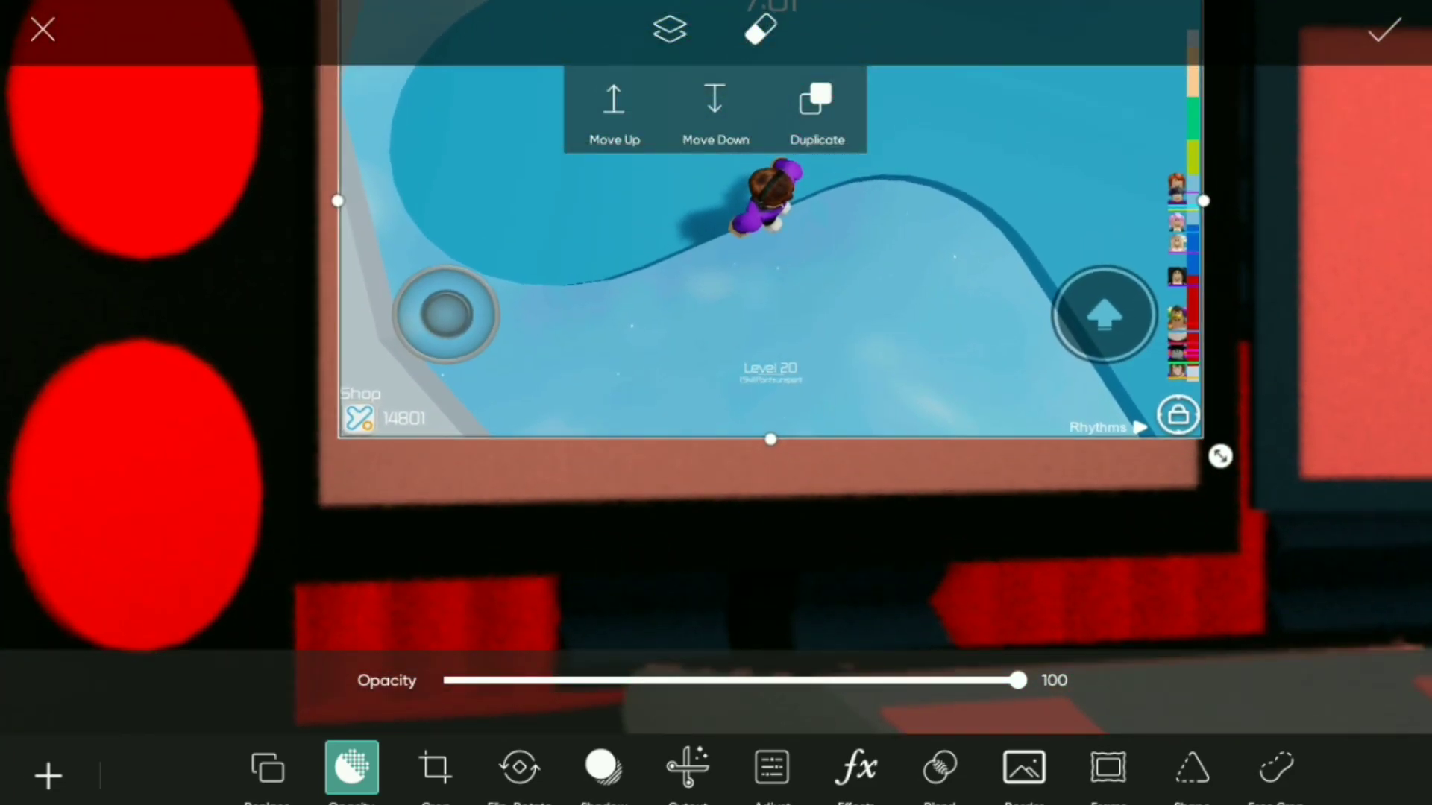
Crop the player list off the Roblox game screenshot's edge and stretch the picture to cover the large monitor's screen.
click(435, 768)
drag(390, 294, 407, 294)
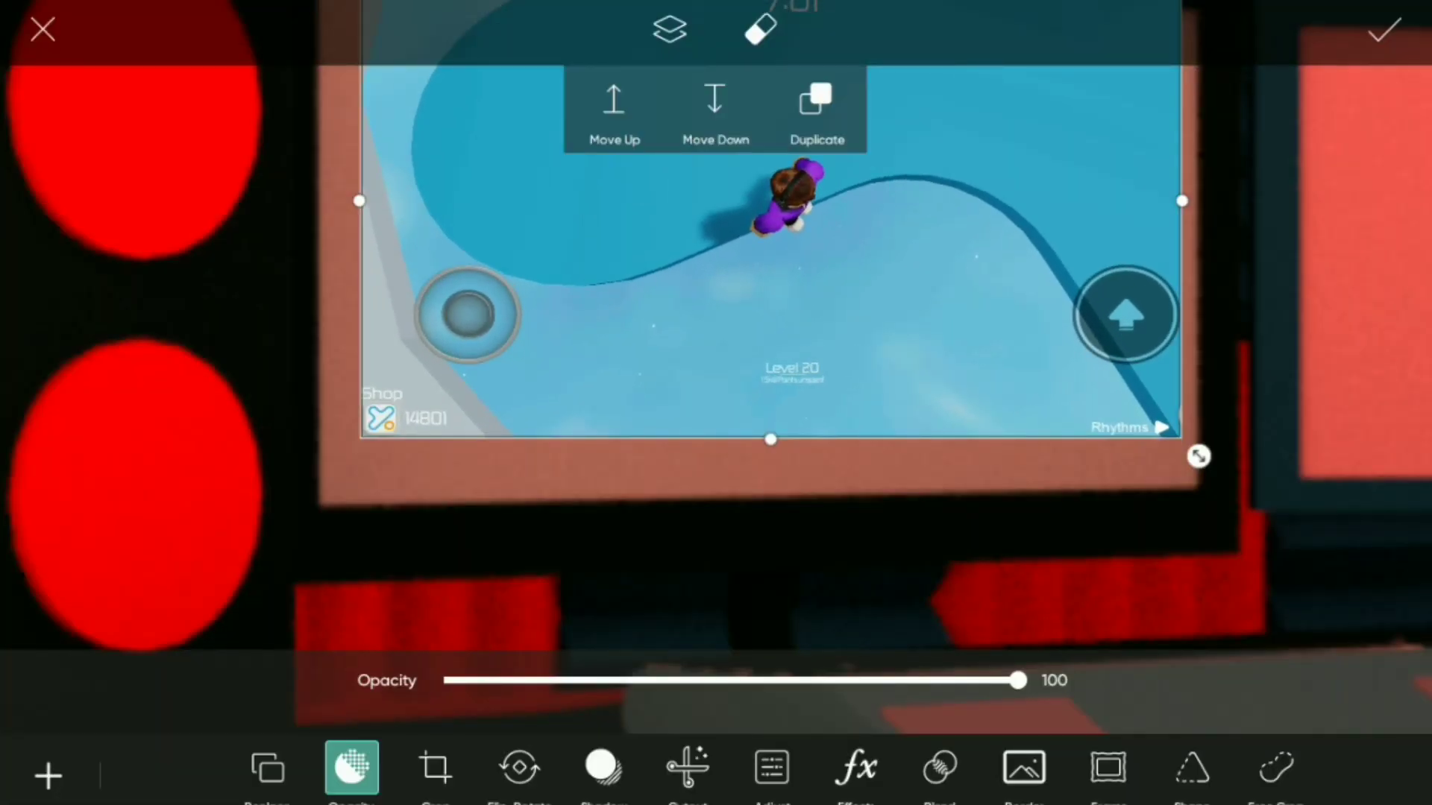
drag(769, 224, 733, 286)
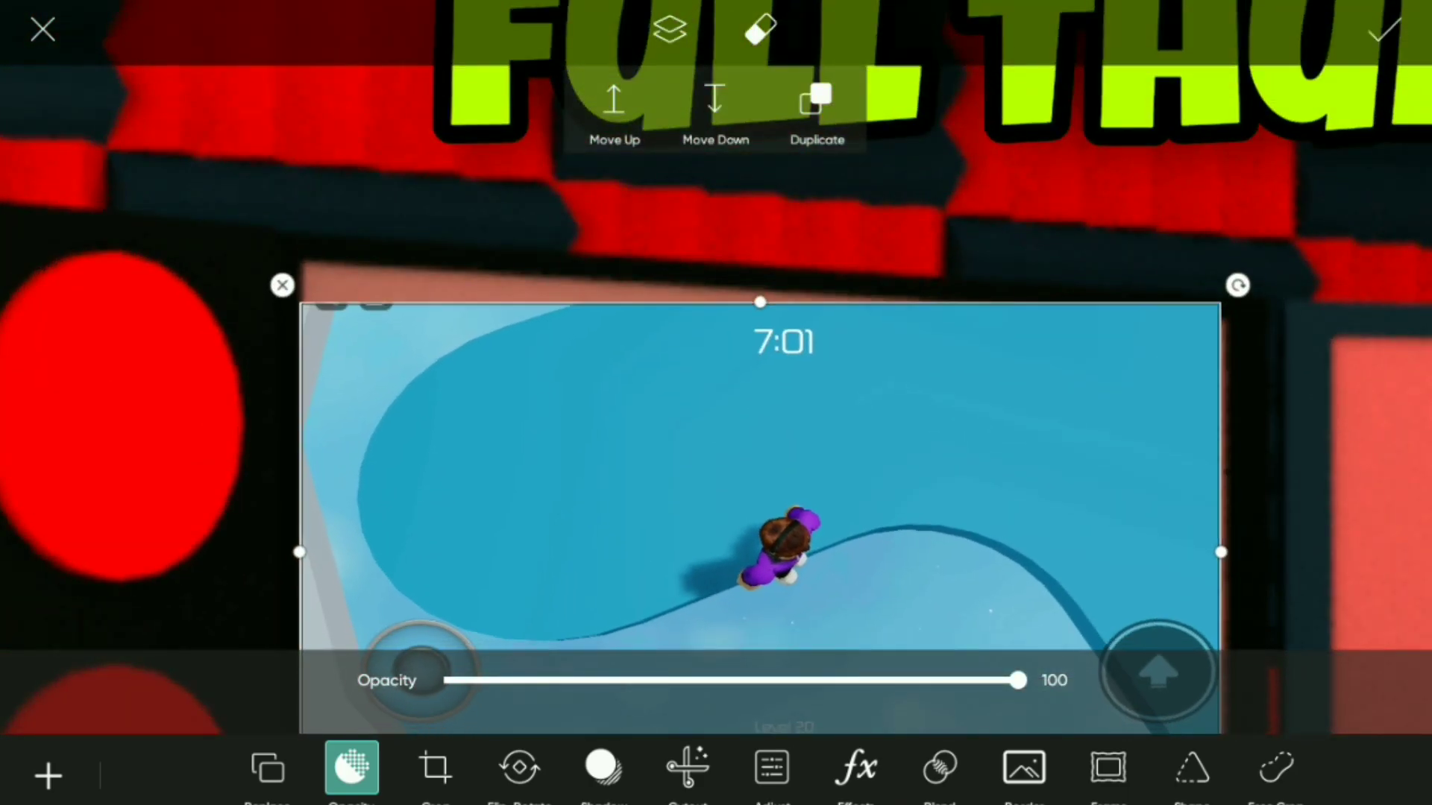
mouse_move(760, 477)
mouse_down()
mouse_move(766, 438)
mouse_move(768, 466)
mouse_up()
drag(768, 281, 769, 332)
mouse_move(766, 485)
mouse_down()
mouse_move(760, 440)
mouse_move(776, 484)
mouse_up()
drag(315, 524, 301, 524)
drag(149, 597, 123, 295)
drag(767, 454, 767, 547)
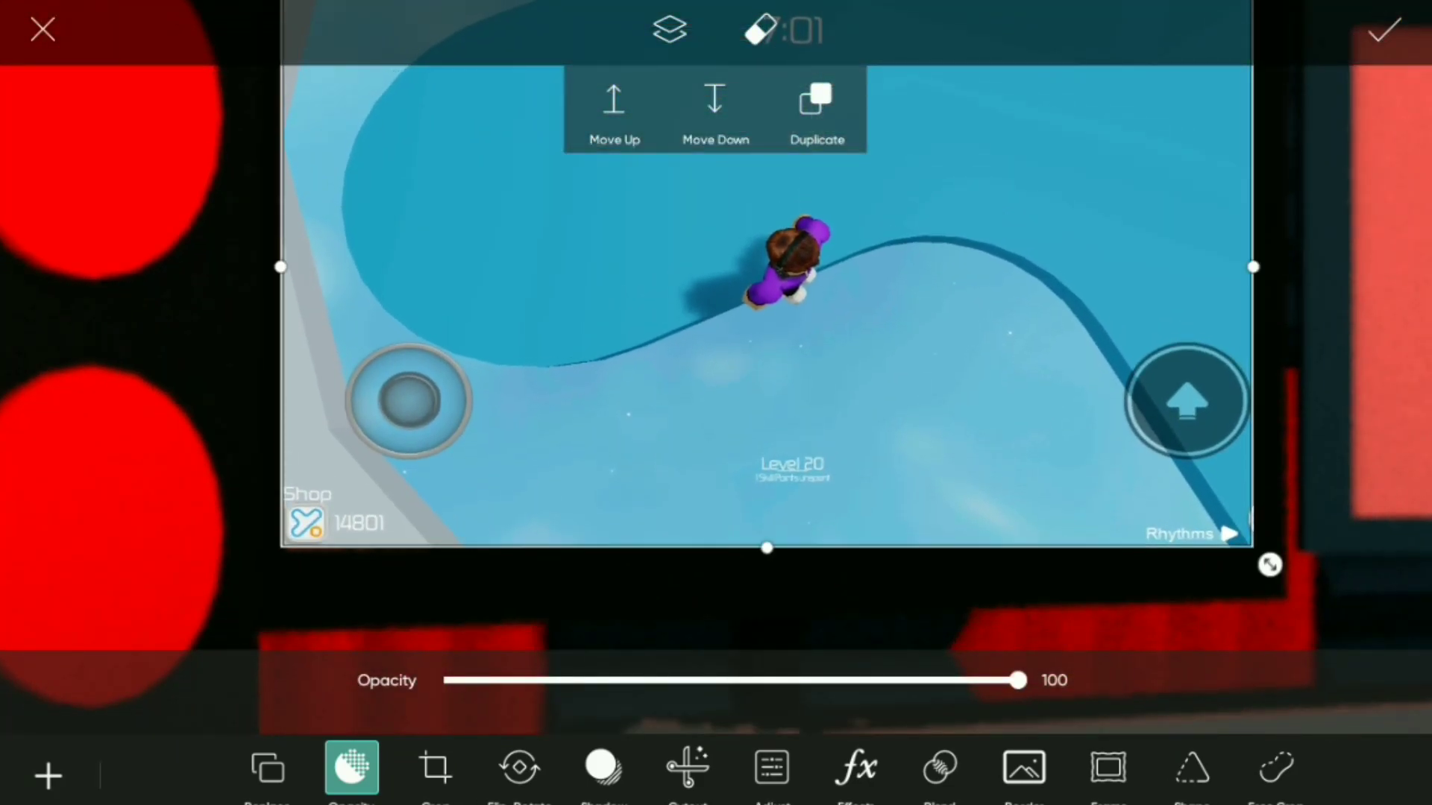
Check how the Roblox game screenshot fits the large monitor and delete it from the thumbnail.
click(48, 775)
scroll(615, 520, down, 5)
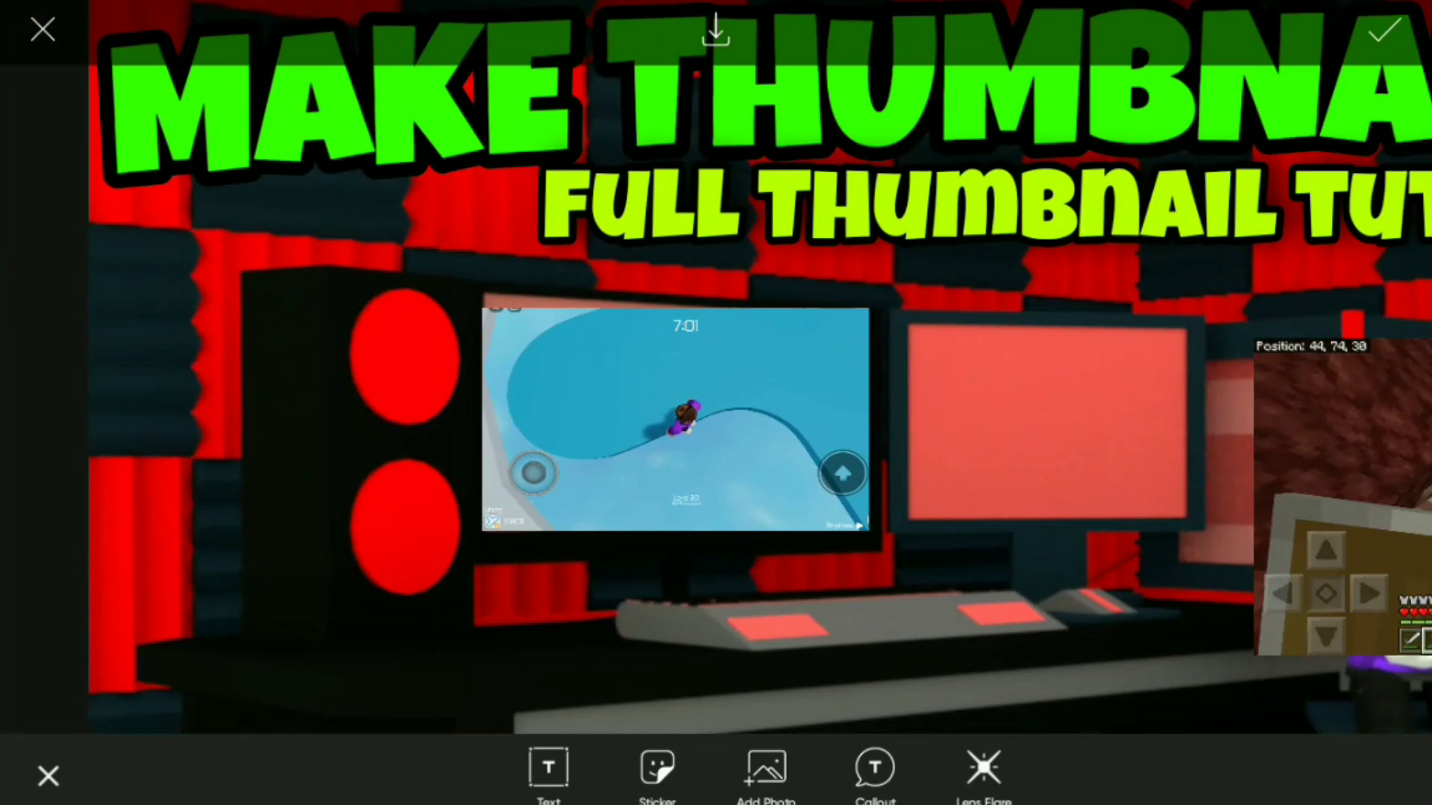
scroll(485, 298, up, 7)
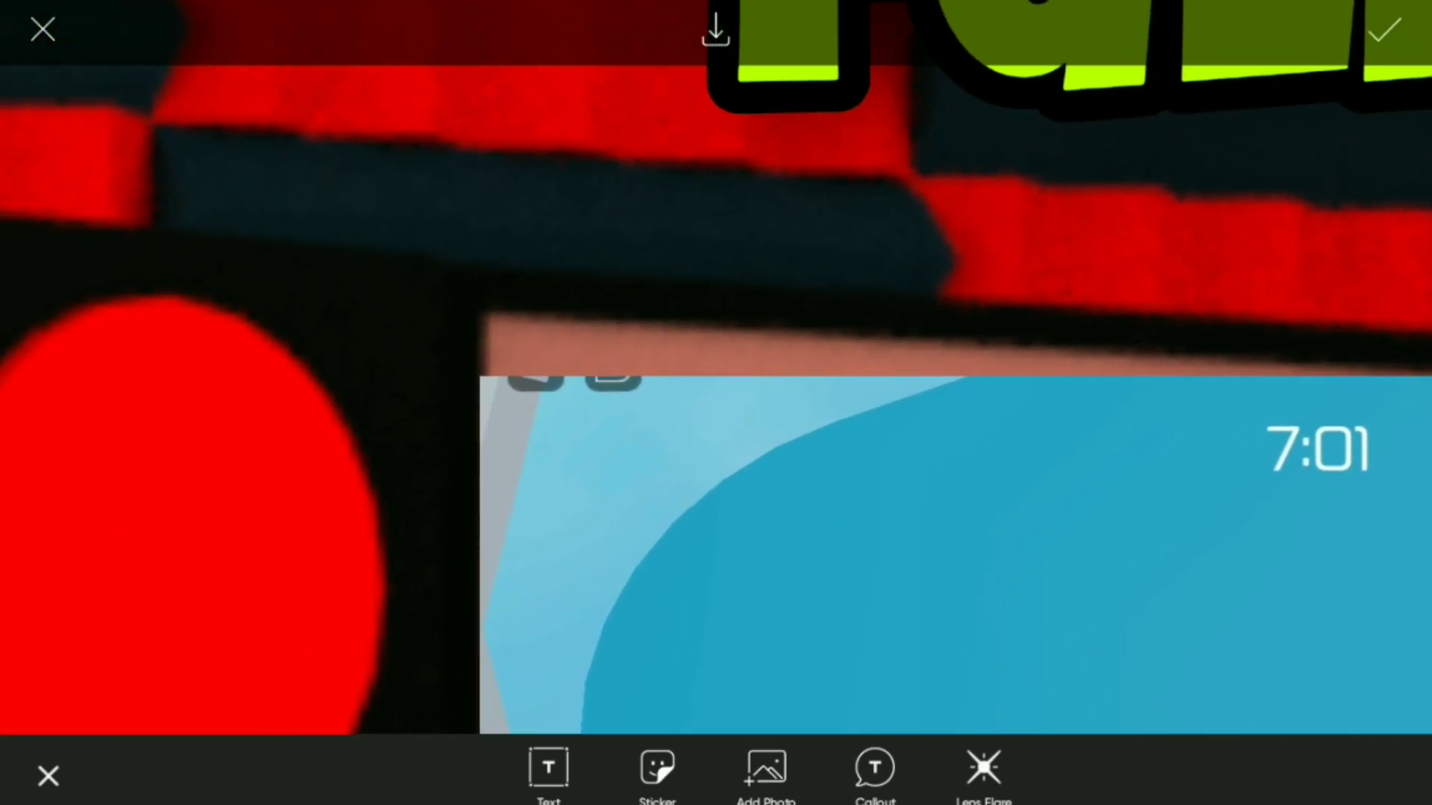
scroll(775, 448, down, 10)
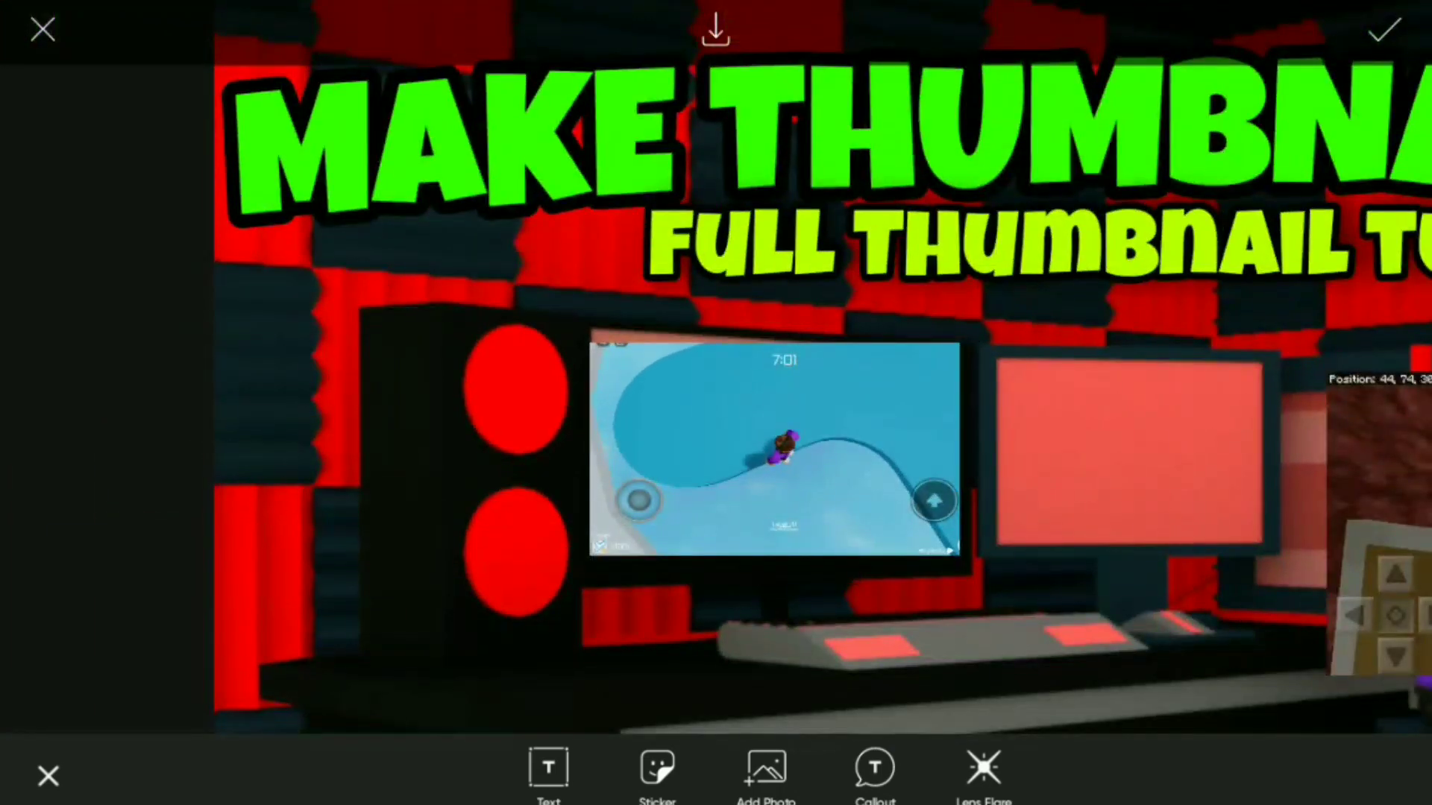
click(777, 441)
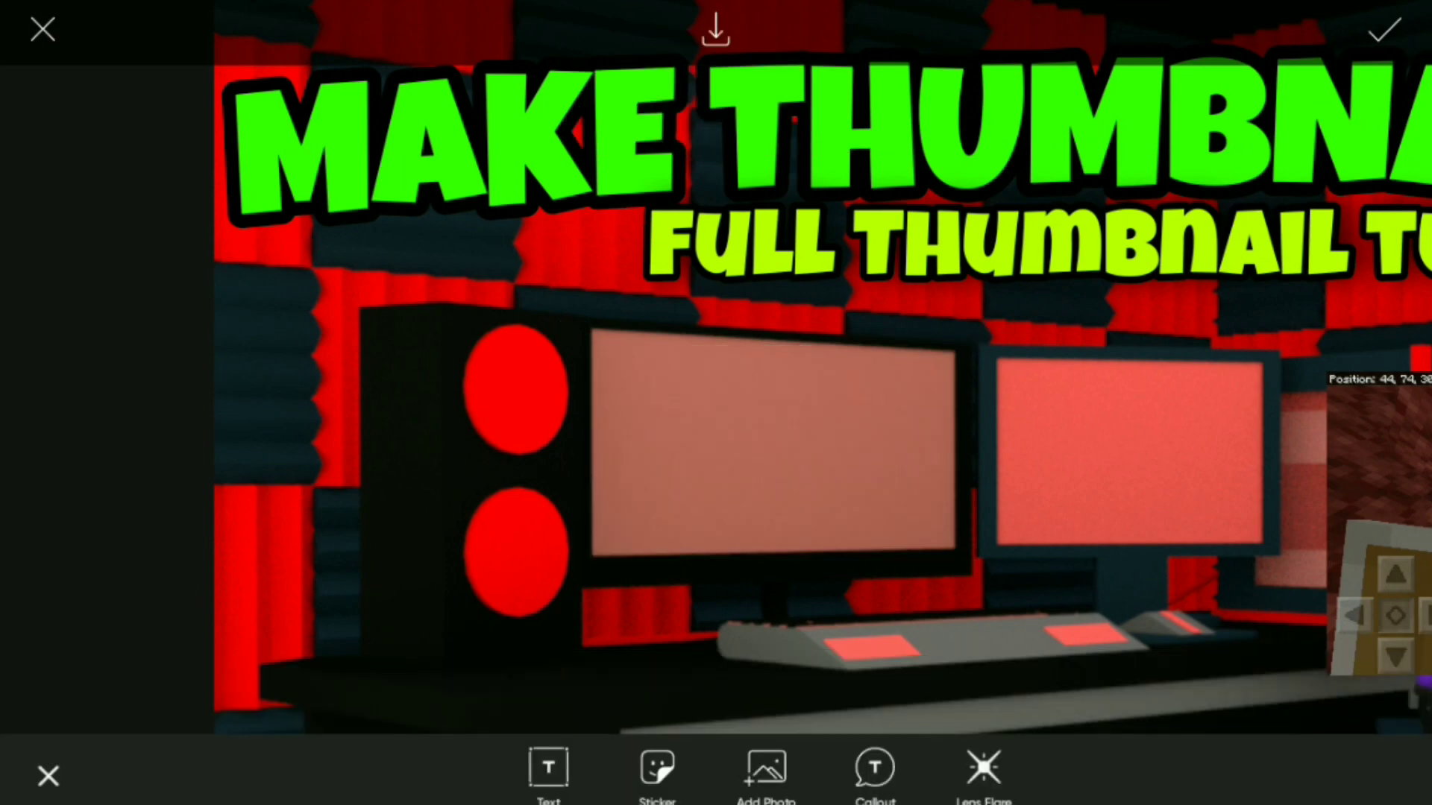
Move the Minecraft Nether screenshot onto the middle monitor and enlarge and stretch it to fill the screen.
click(1379, 522)
drag(1379, 522, 551, 407)
drag(999, 572, 1111, 448)
scroll(1111, 447, up, 5)
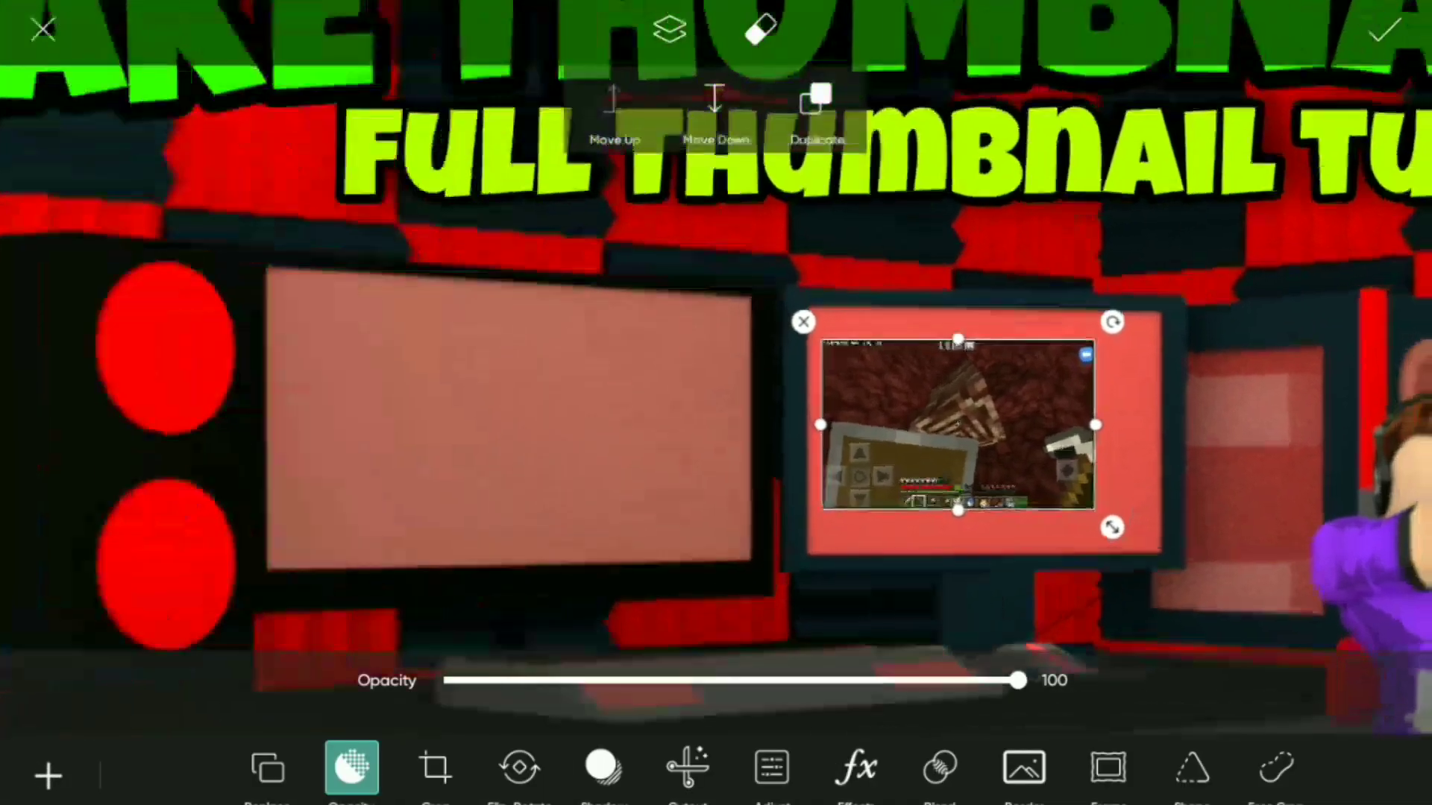
scroll(716, 403, down, 1)
drag(969, 459, 1041, 500)
drag(697, 279, 736, 261)
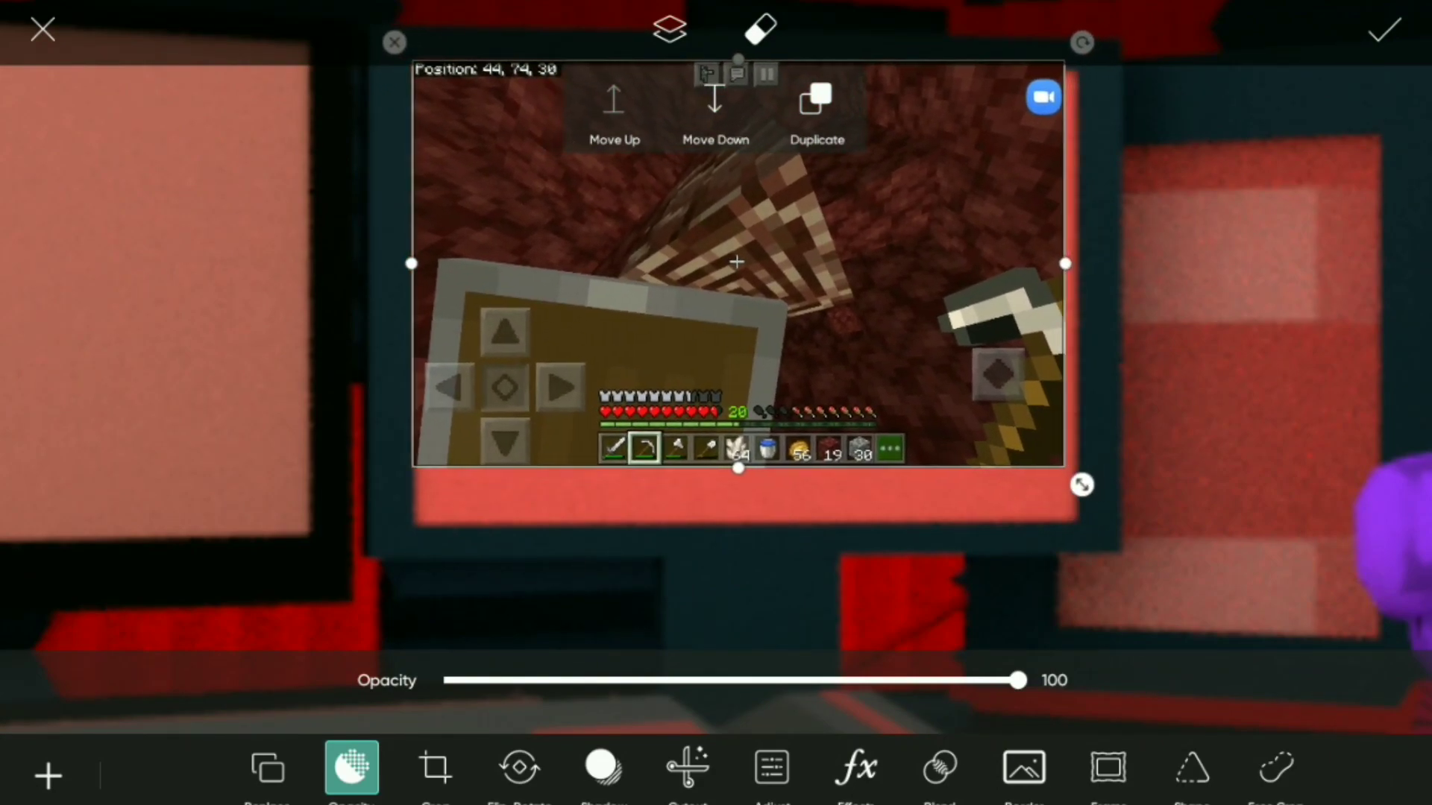
drag(1065, 263, 1078, 263)
drag(746, 467, 746, 527)
click(48, 776)
Add the Minecraft ravine screenshot from the recent gallery photos to the thumbnail.
scroll(716, 400, down, 8)
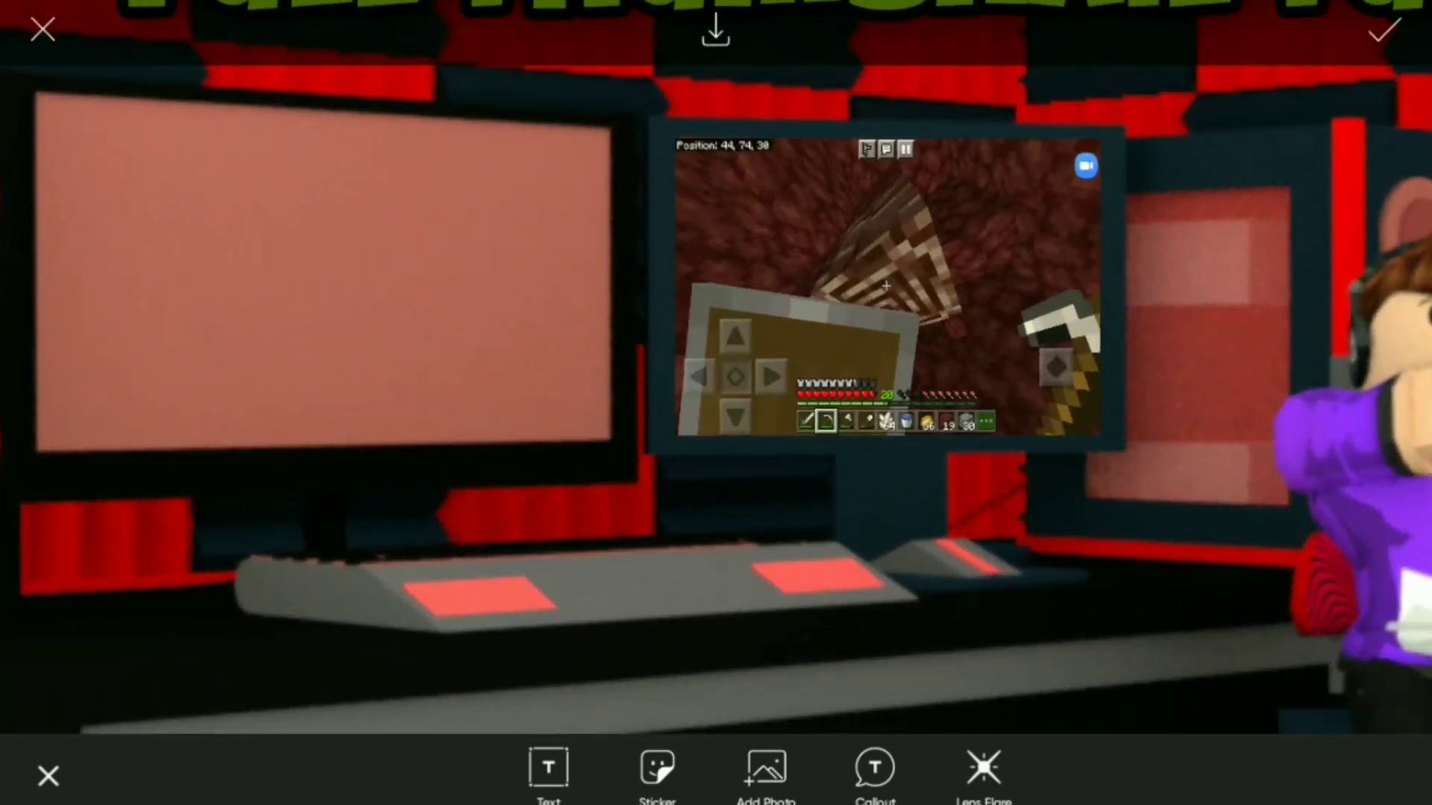
drag(323, 273, 530, 294)
click(766, 776)
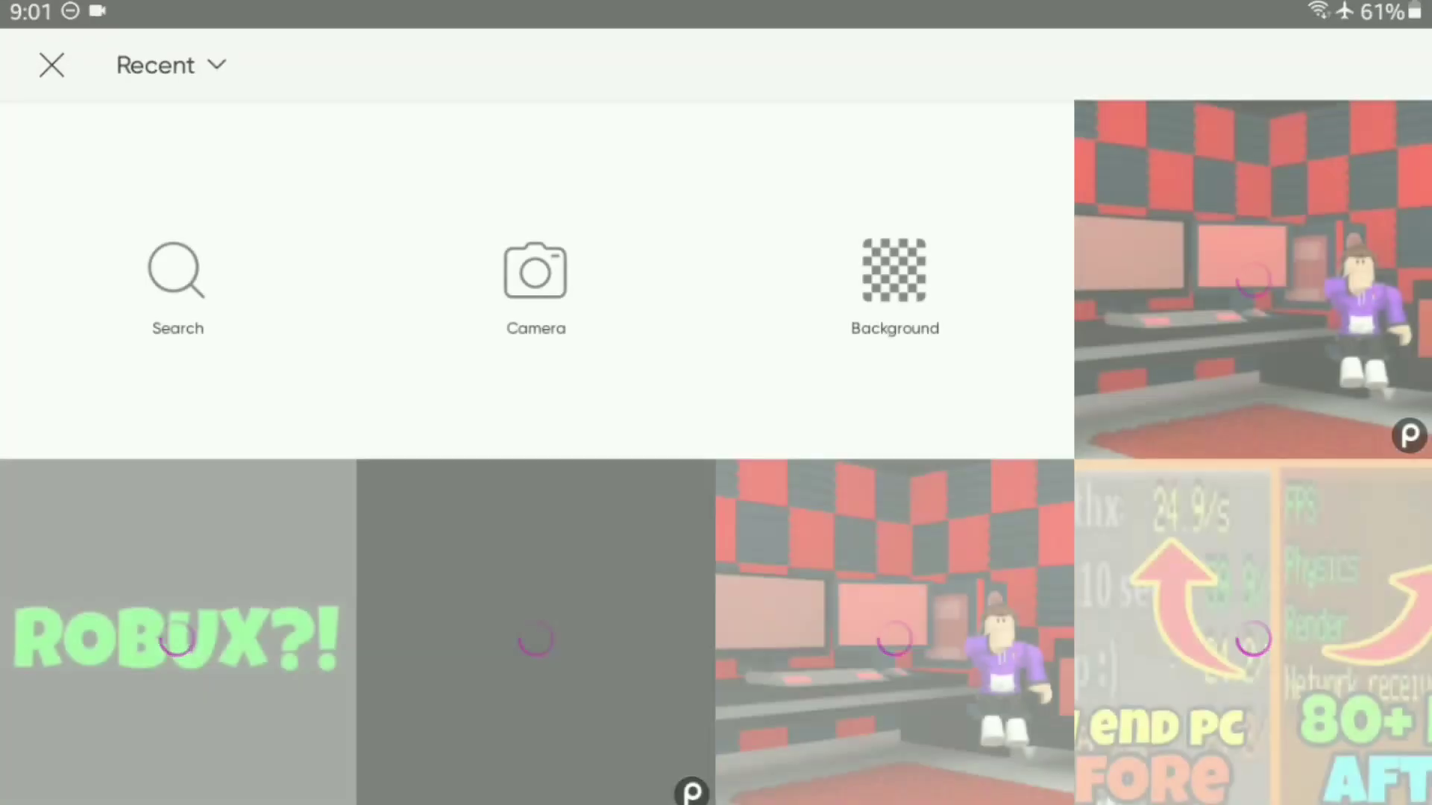
scroll(716, 452, down, 10)
scroll(716, 452, down, 10)
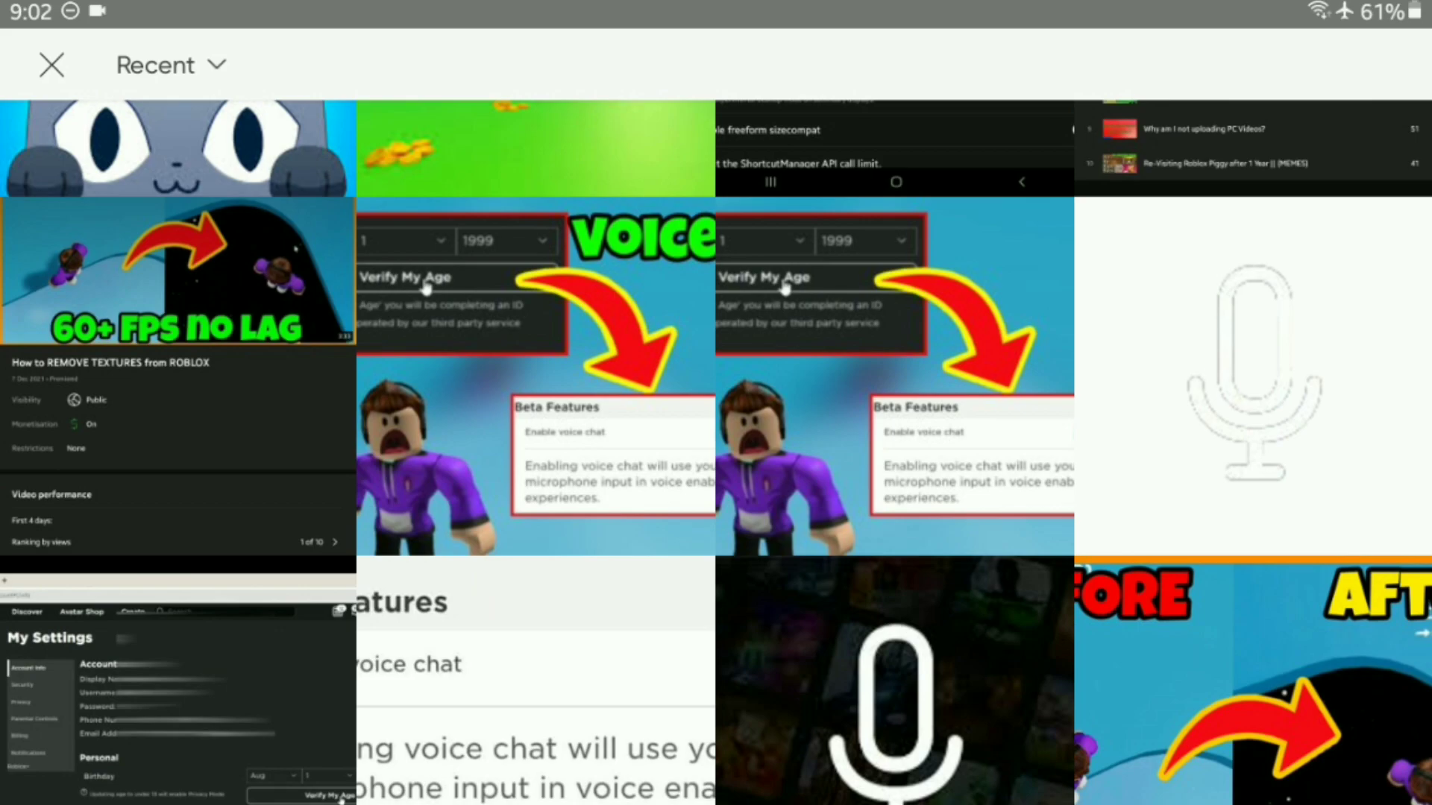
scroll(716, 452, down, 10)
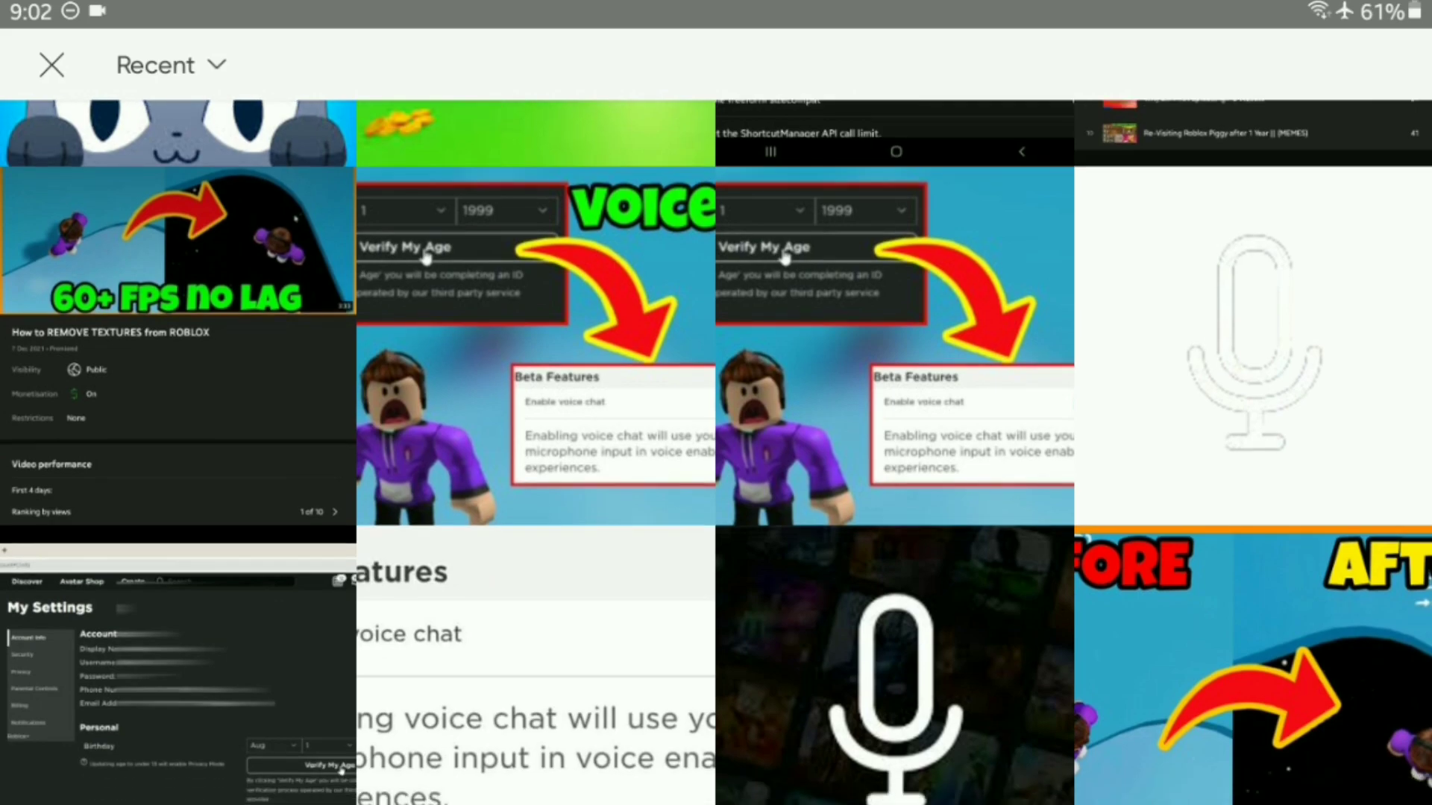
scroll(716, 452, down, 15)
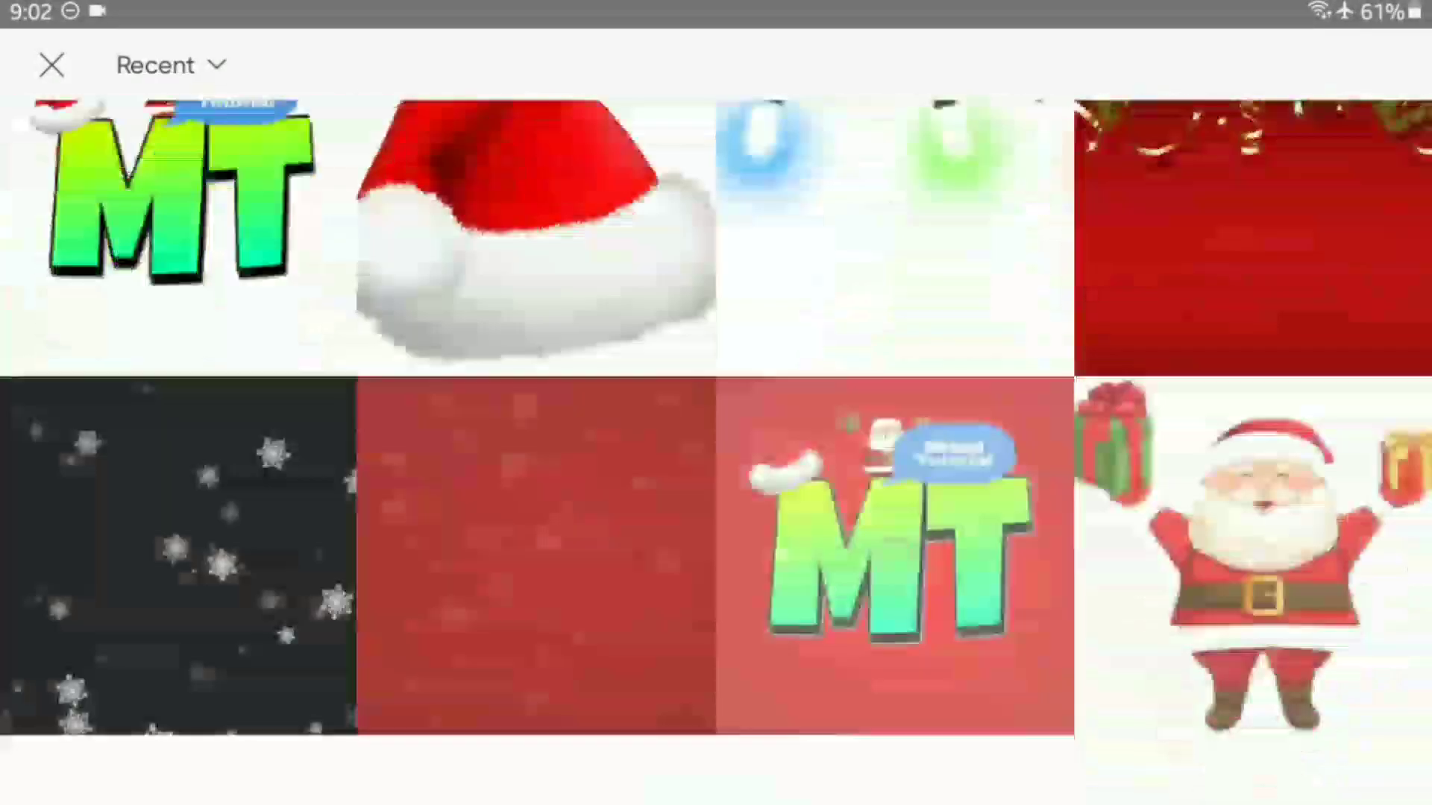
scroll(716, 452, down, 10)
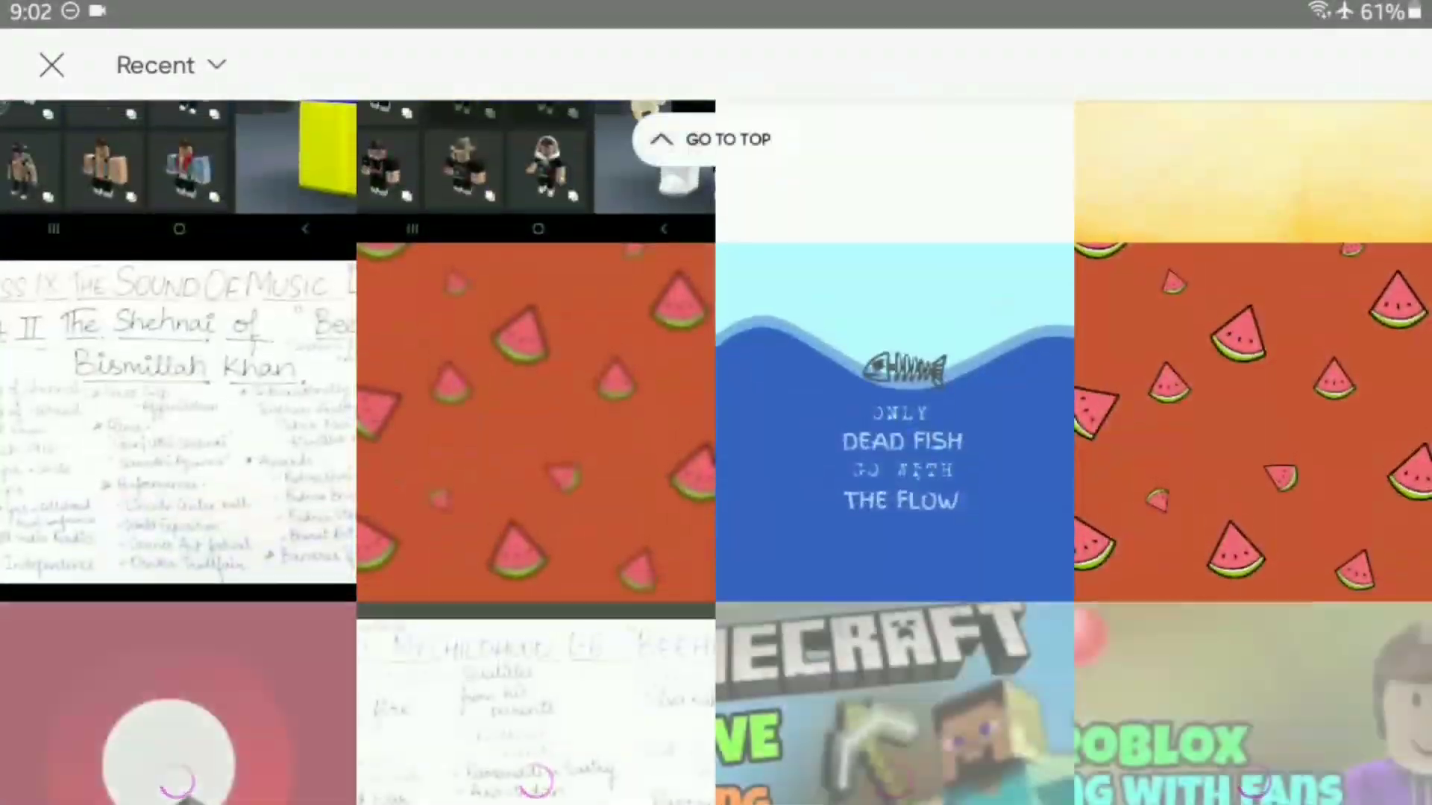
scroll(716, 452, down, 10)
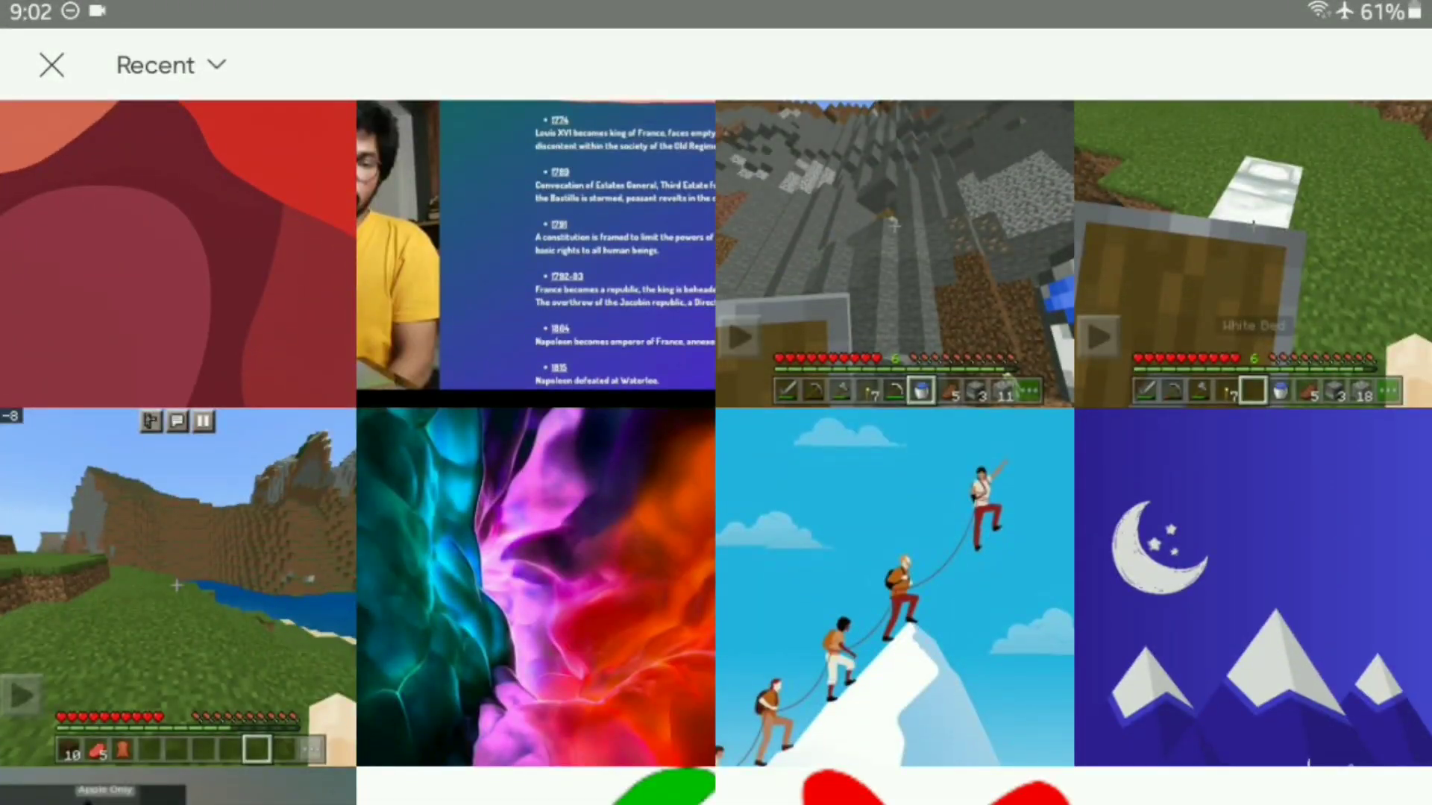
click(894, 253)
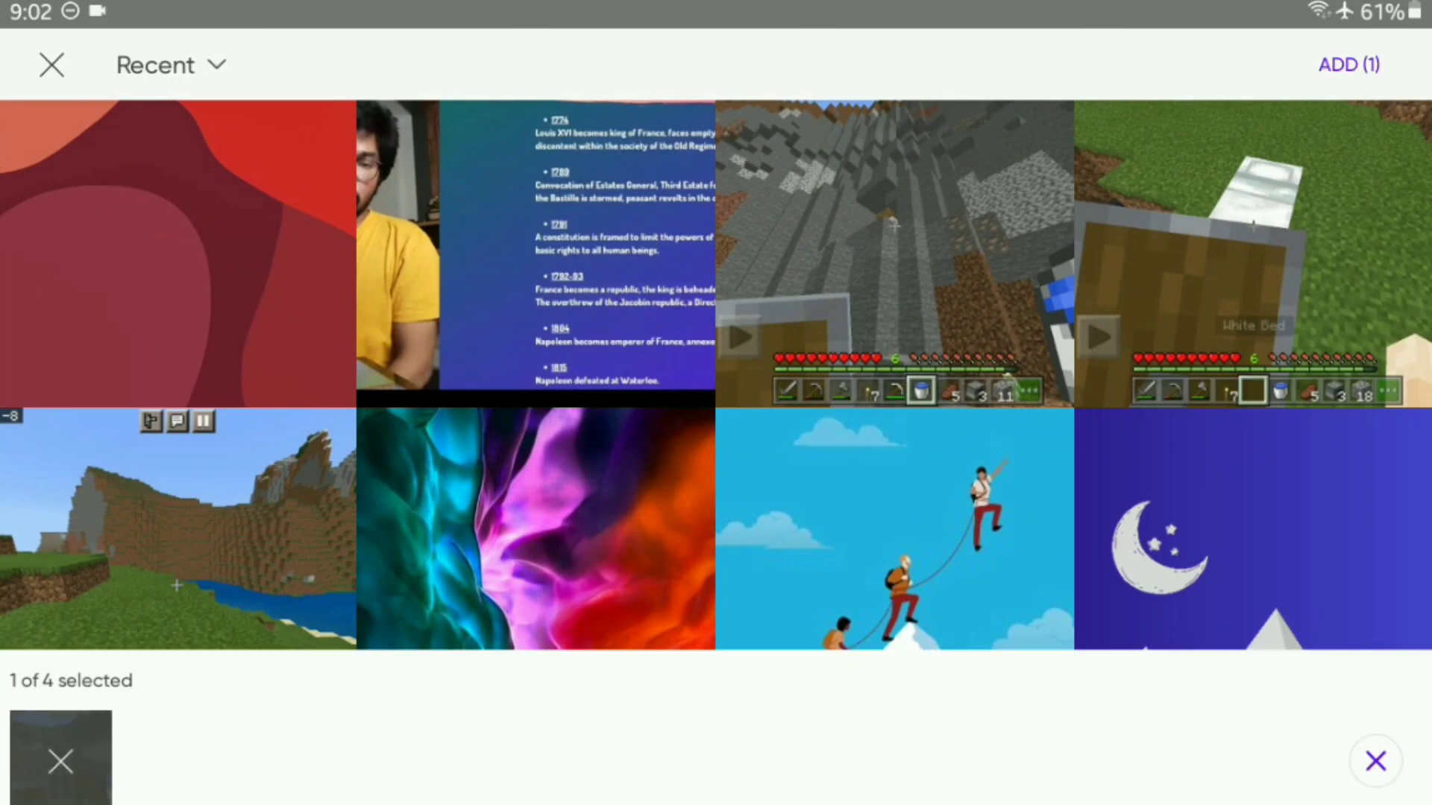
click(1349, 64)
Move the Minecraft ravine screenshot onto the large monitor and stretch it to cover the screen.
drag(1192, 418, 526, 289)
click(669, 29)
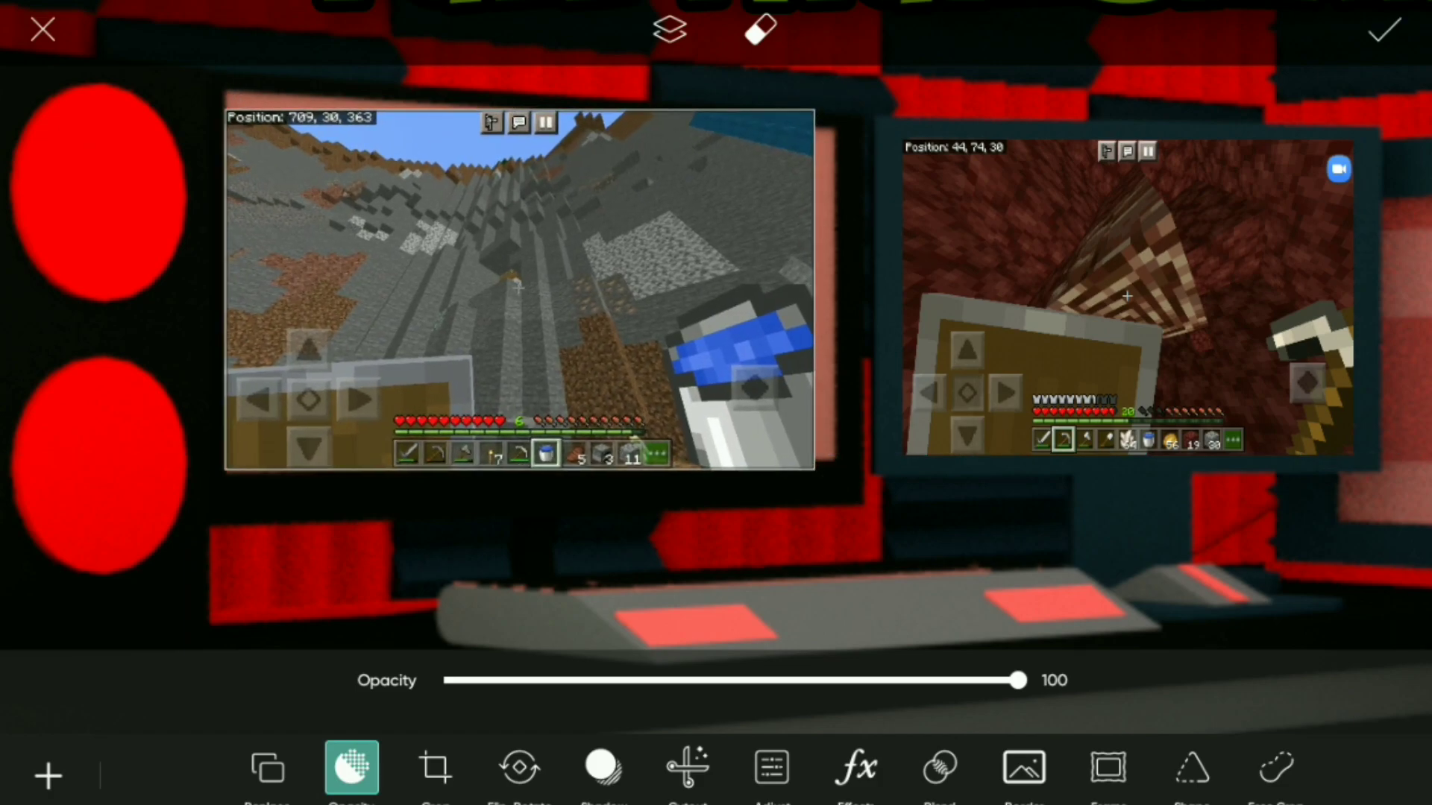
mouse_move(520, 290)
mouse_down()
mouse_move(537, 292)
mouse_move(517, 291)
mouse_up()
drag(813, 291, 846, 291)
drag(536, 290, 538, 274)
drag(537, 453, 537, 476)
click(48, 776)
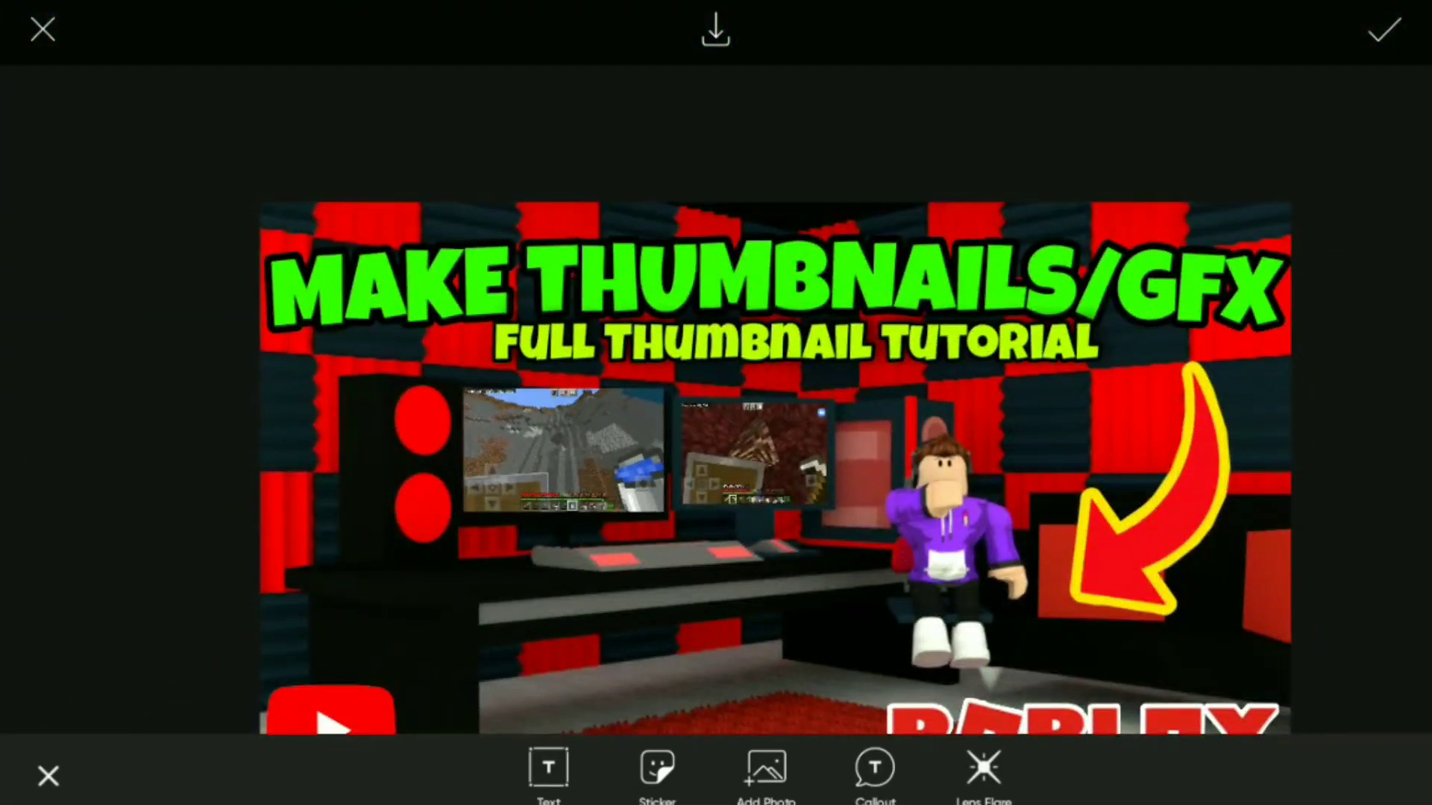
Try to cut out the Minecraft ravine screenshot with a brushed selection and delete the resulting piece from the large monitor.
click(564, 450)
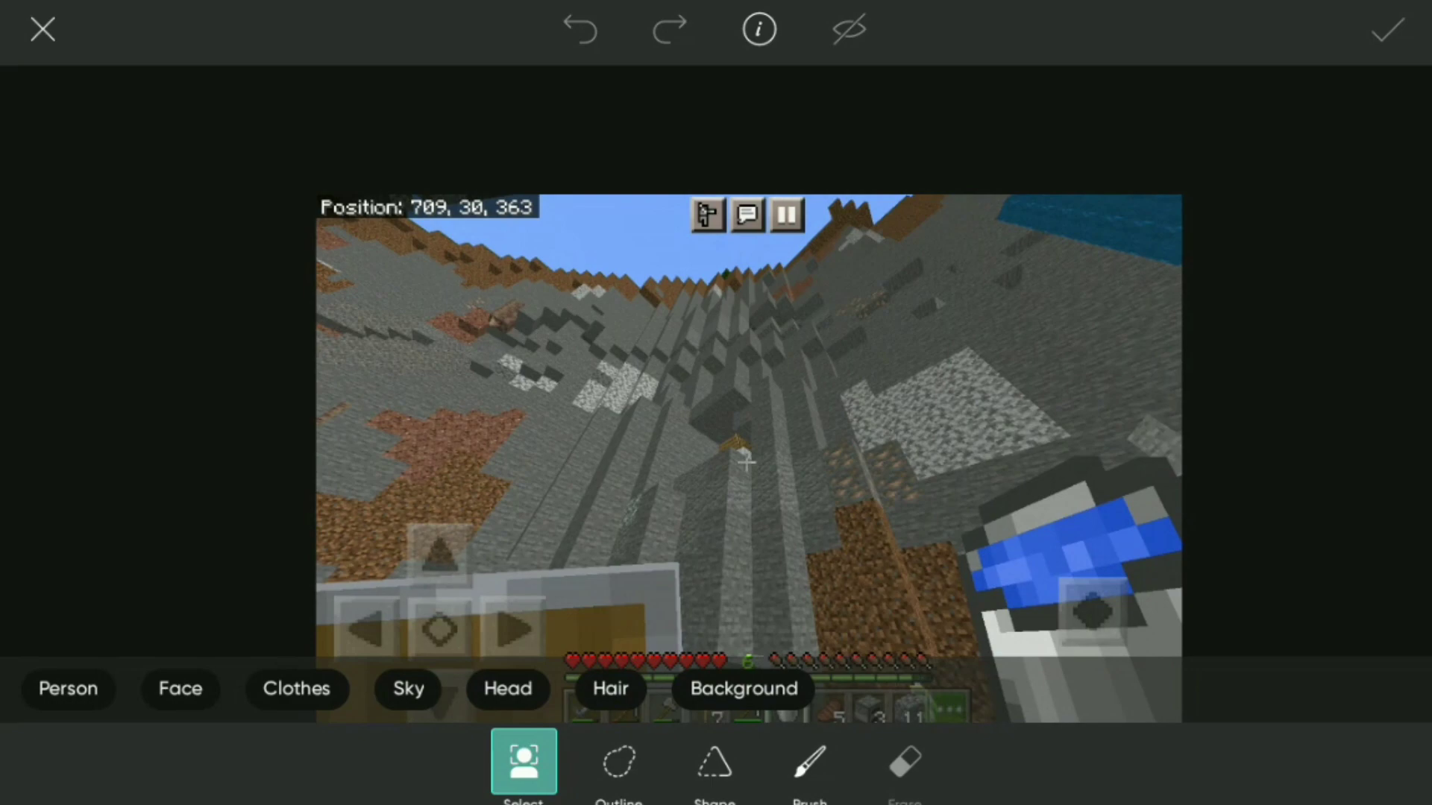
click(810, 762)
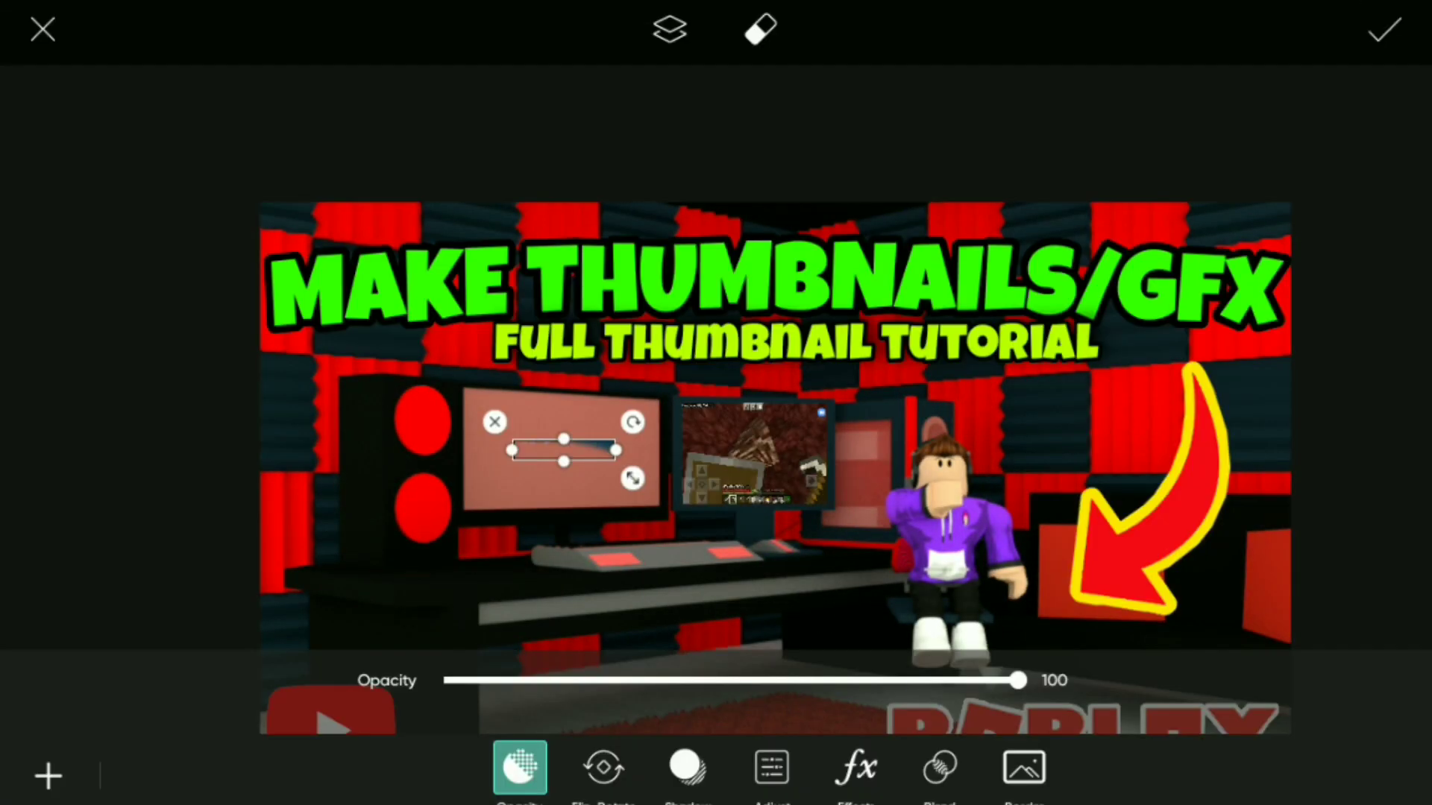
click(494, 422)
click(48, 776)
Try adding the Minecraft white bed screenshot from the recent gallery photos and delete it from the thumbnail.
click(765, 774)
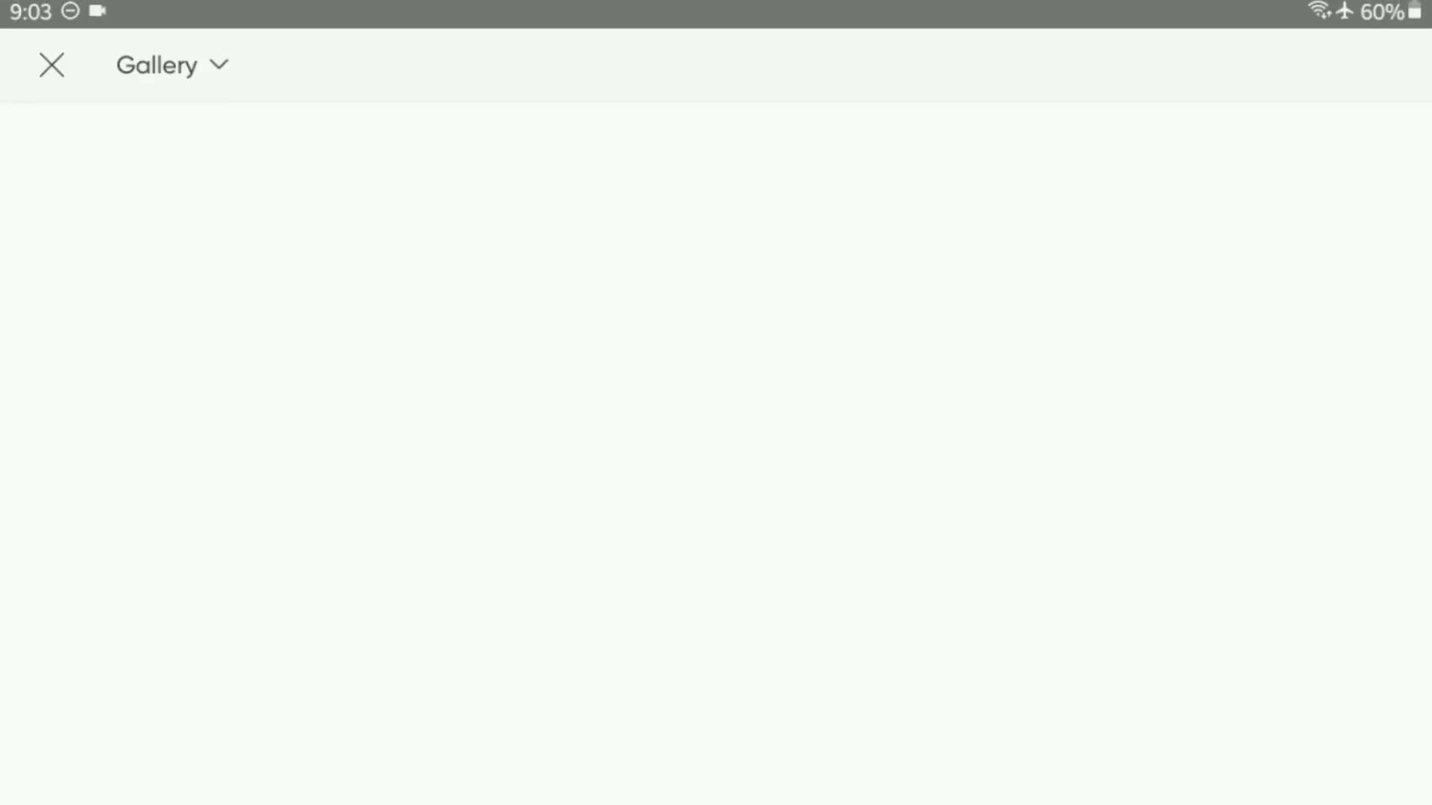
scroll(716, 448, down, 15)
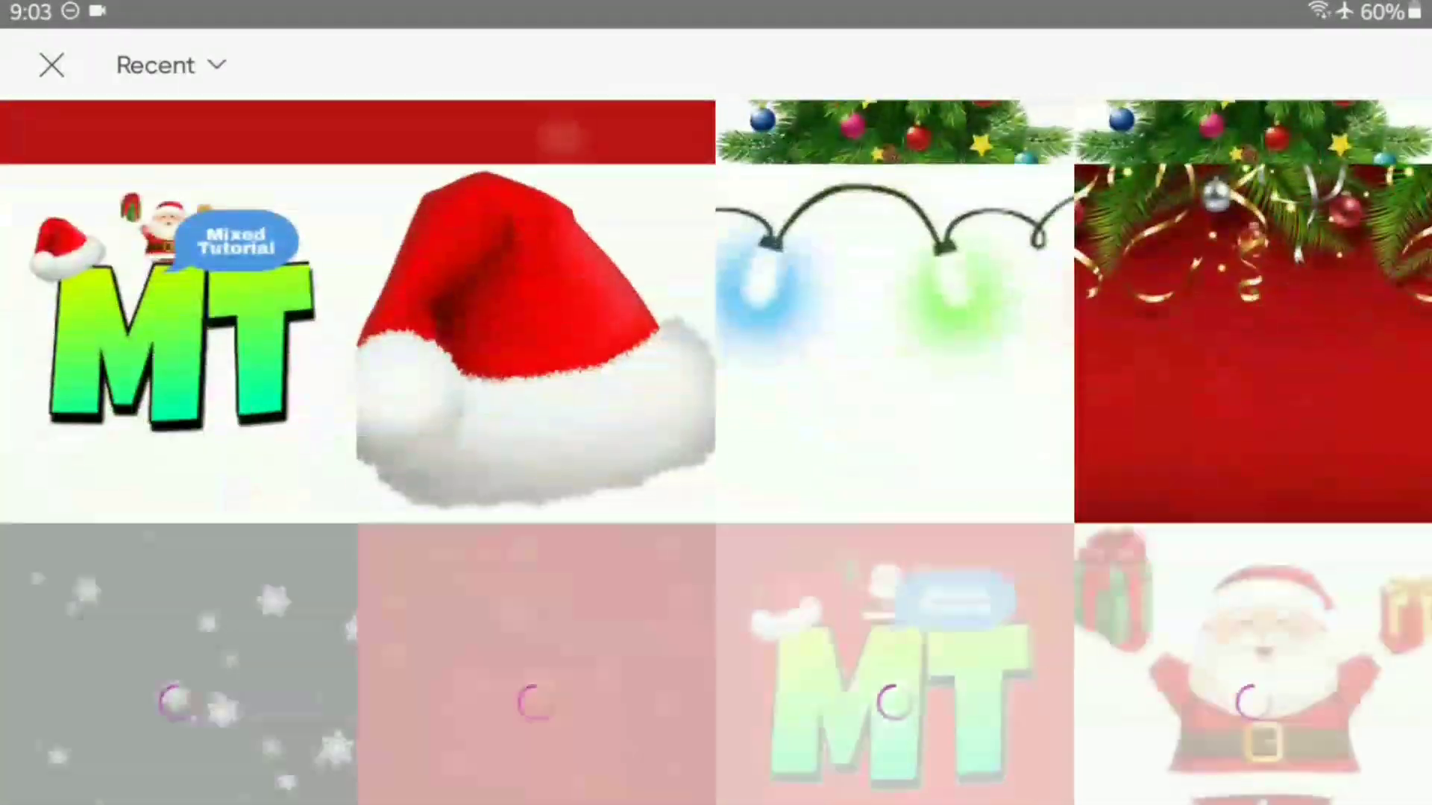
scroll(716, 448, down, 15)
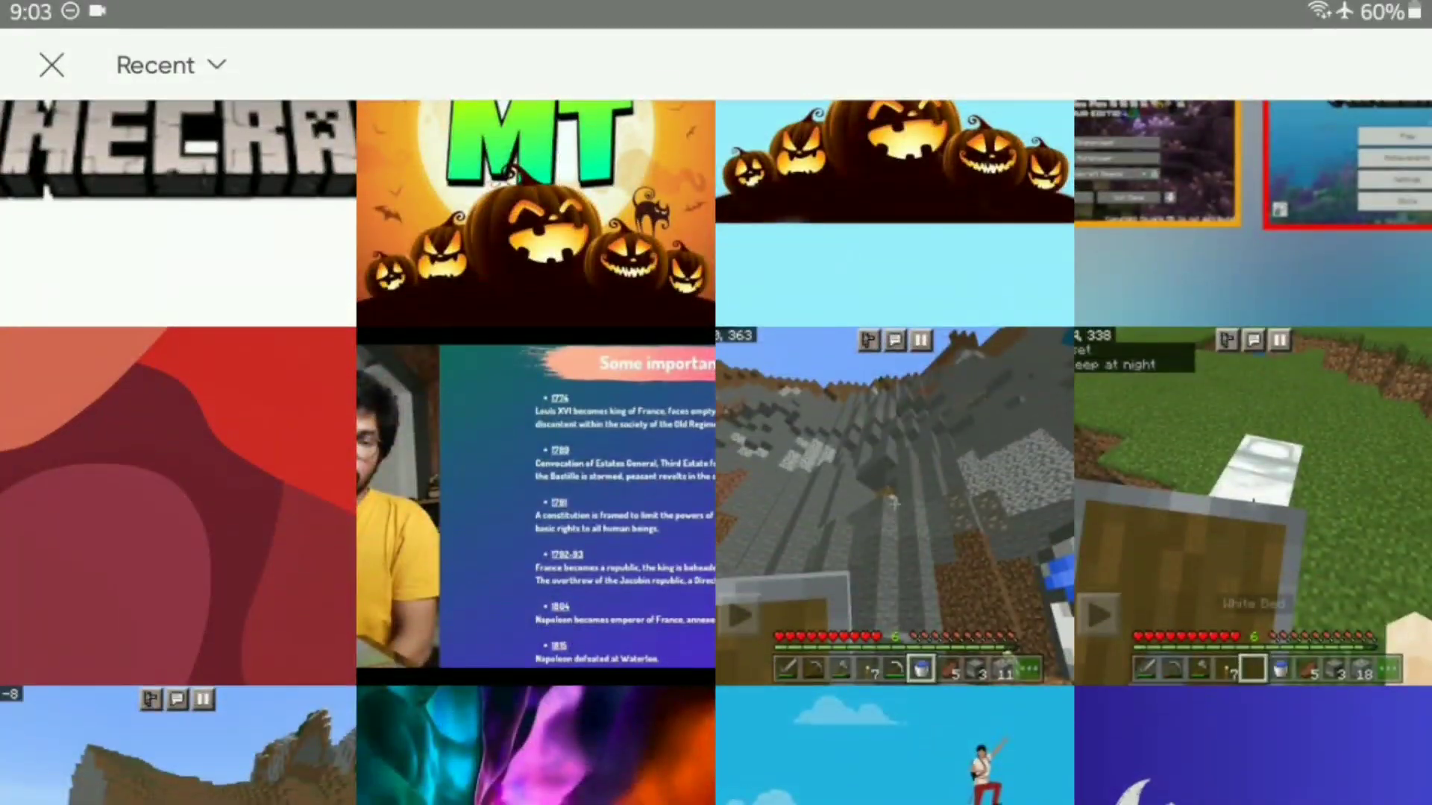
click(536, 738)
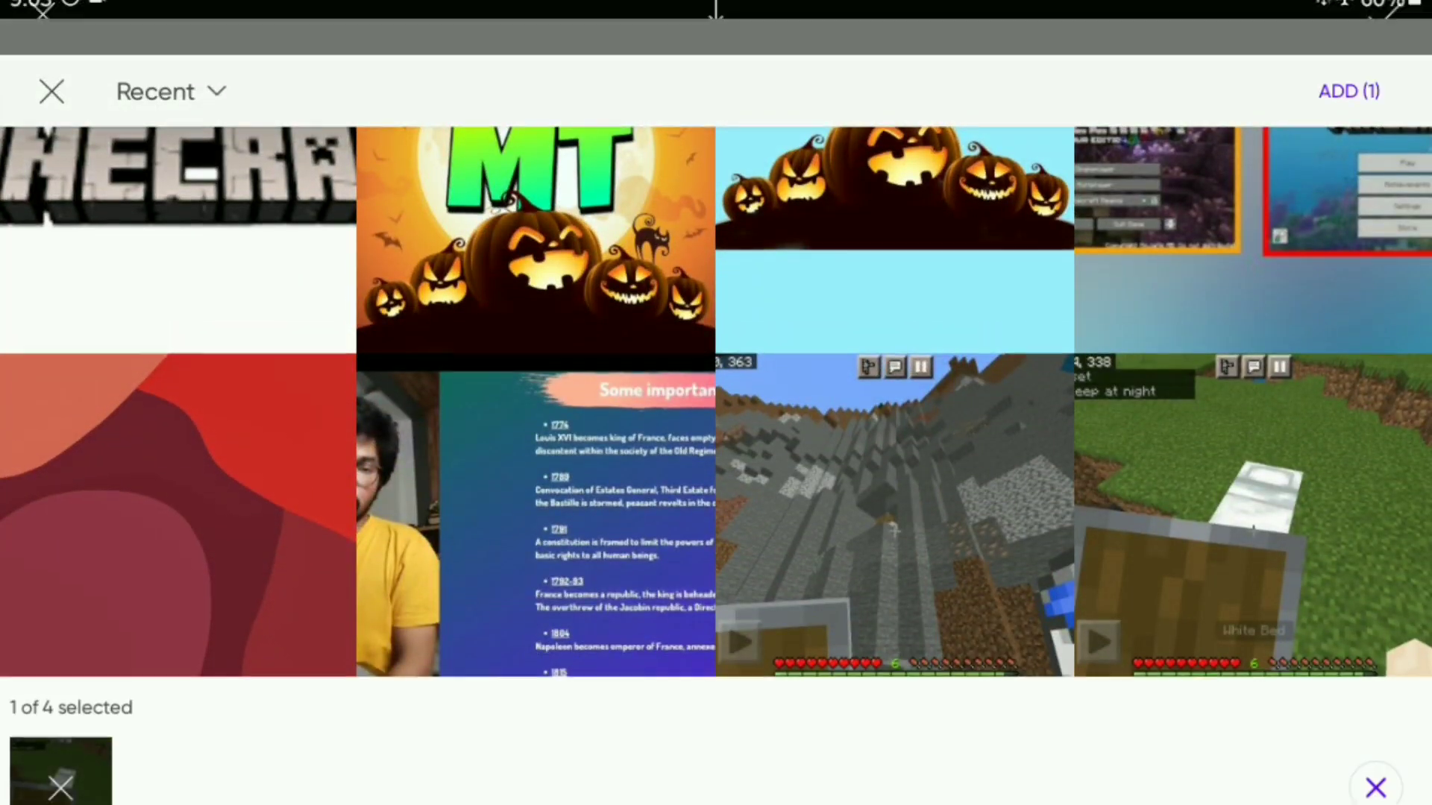
click(1349, 65)
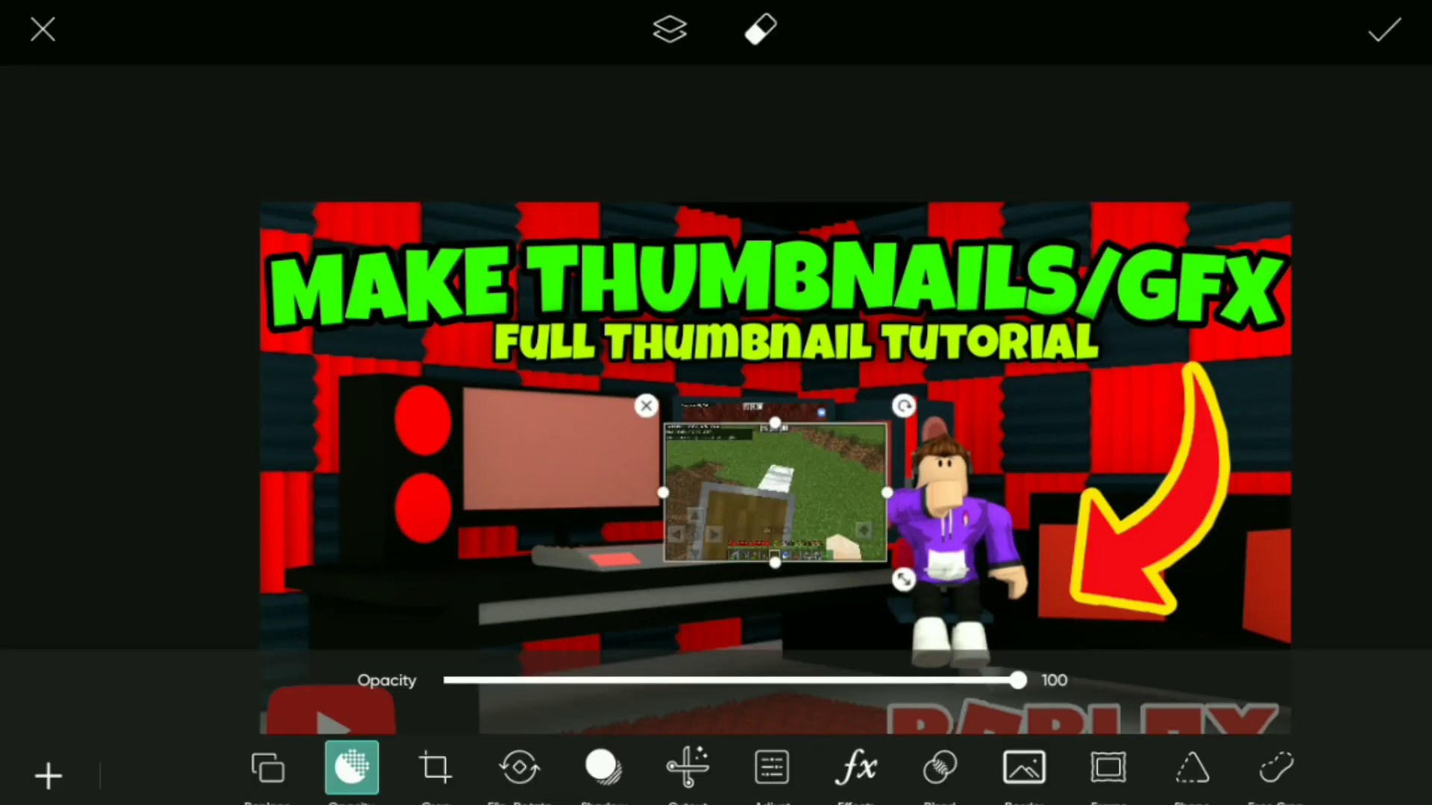
click(646, 405)
Add the blue YouTube play logo from the gallery, shrink it and place it in the middle of the large monitor.
click(766, 768)
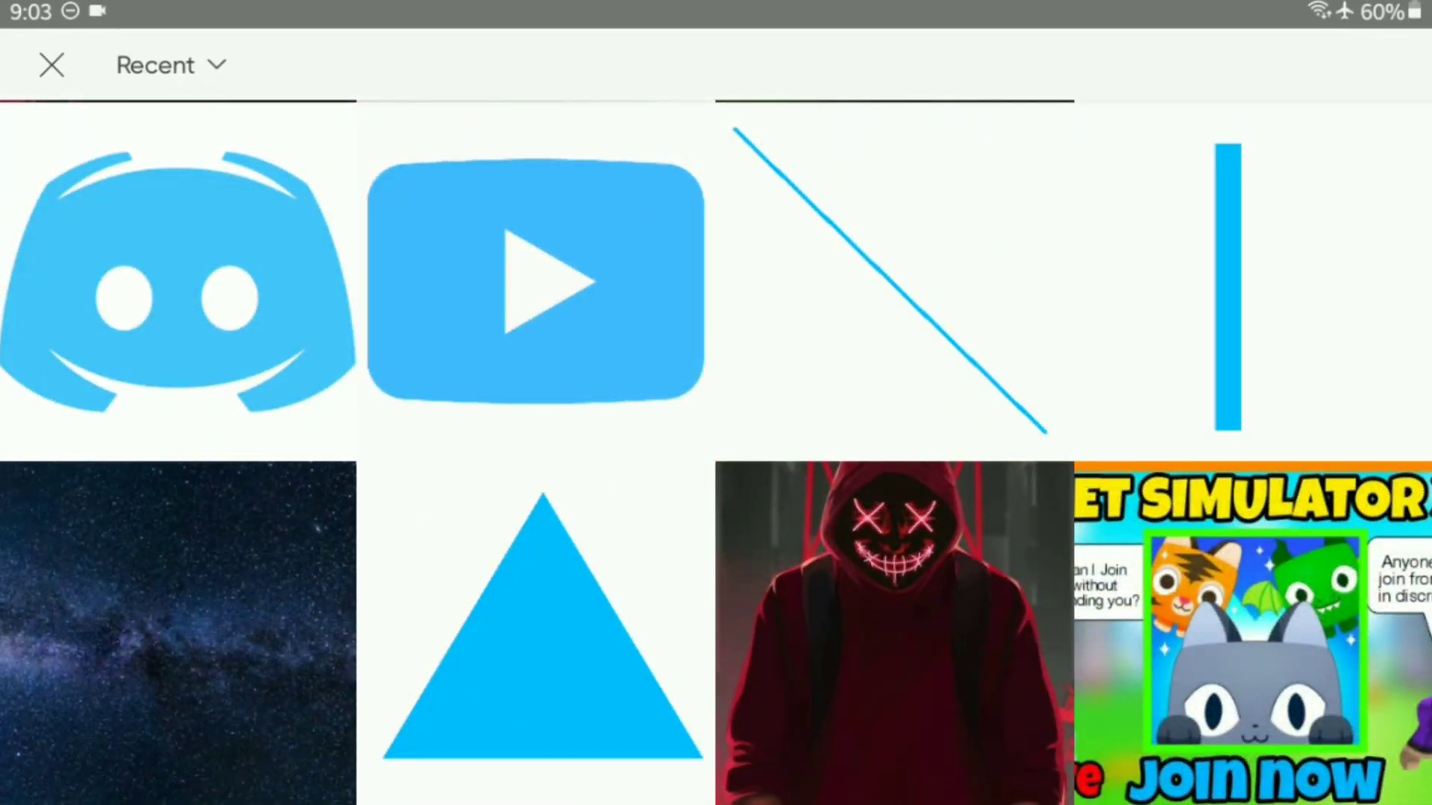
click(535, 282)
click(1345, 65)
drag(775, 493, 588, 476)
drag(718, 604, 677, 565)
drag(589, 476, 564, 453)
click(48, 776)
scroll(716, 429, down, 2)
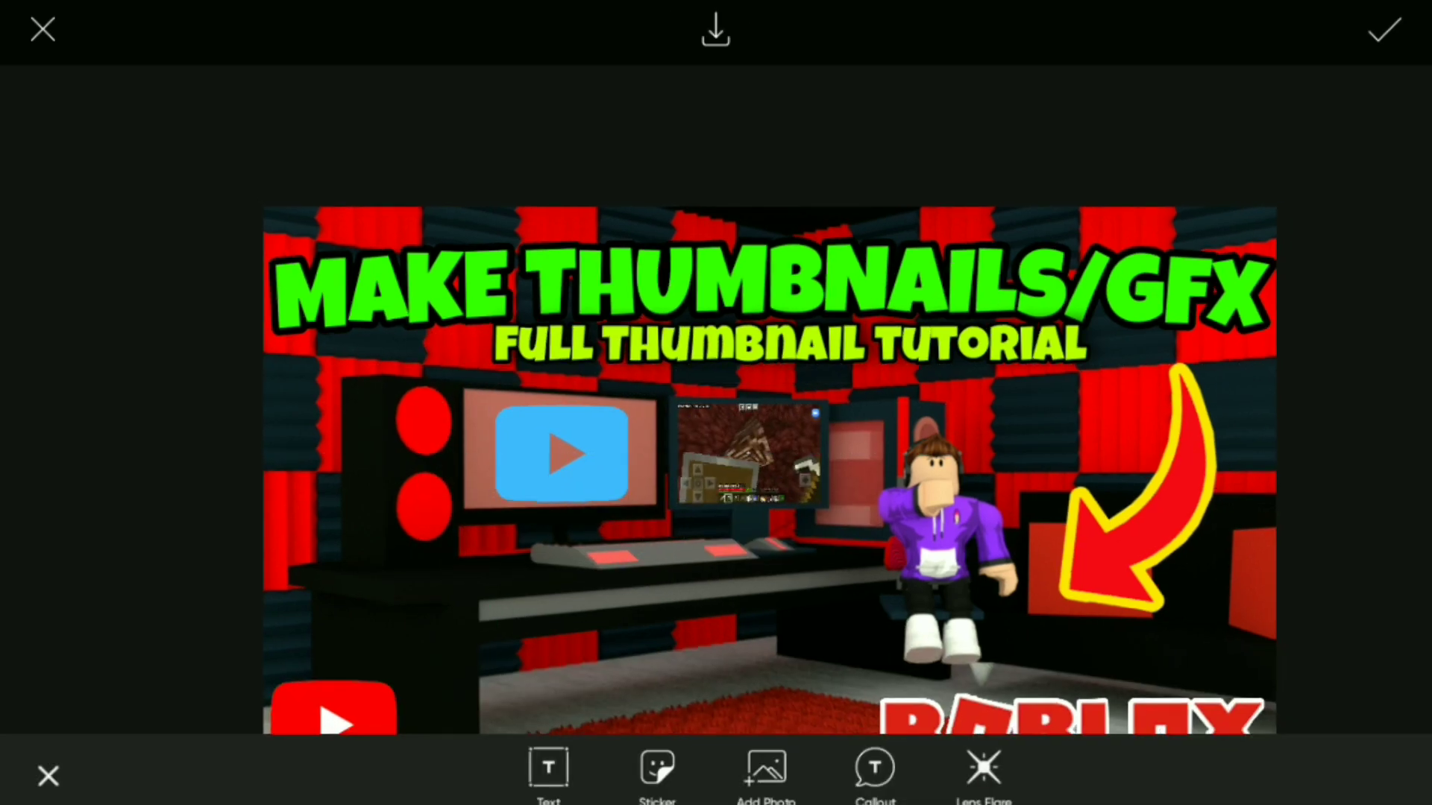
Duplicate the red YouTube logo and put the copy on the large monitor in place of the blue play logo.
click(669, 30)
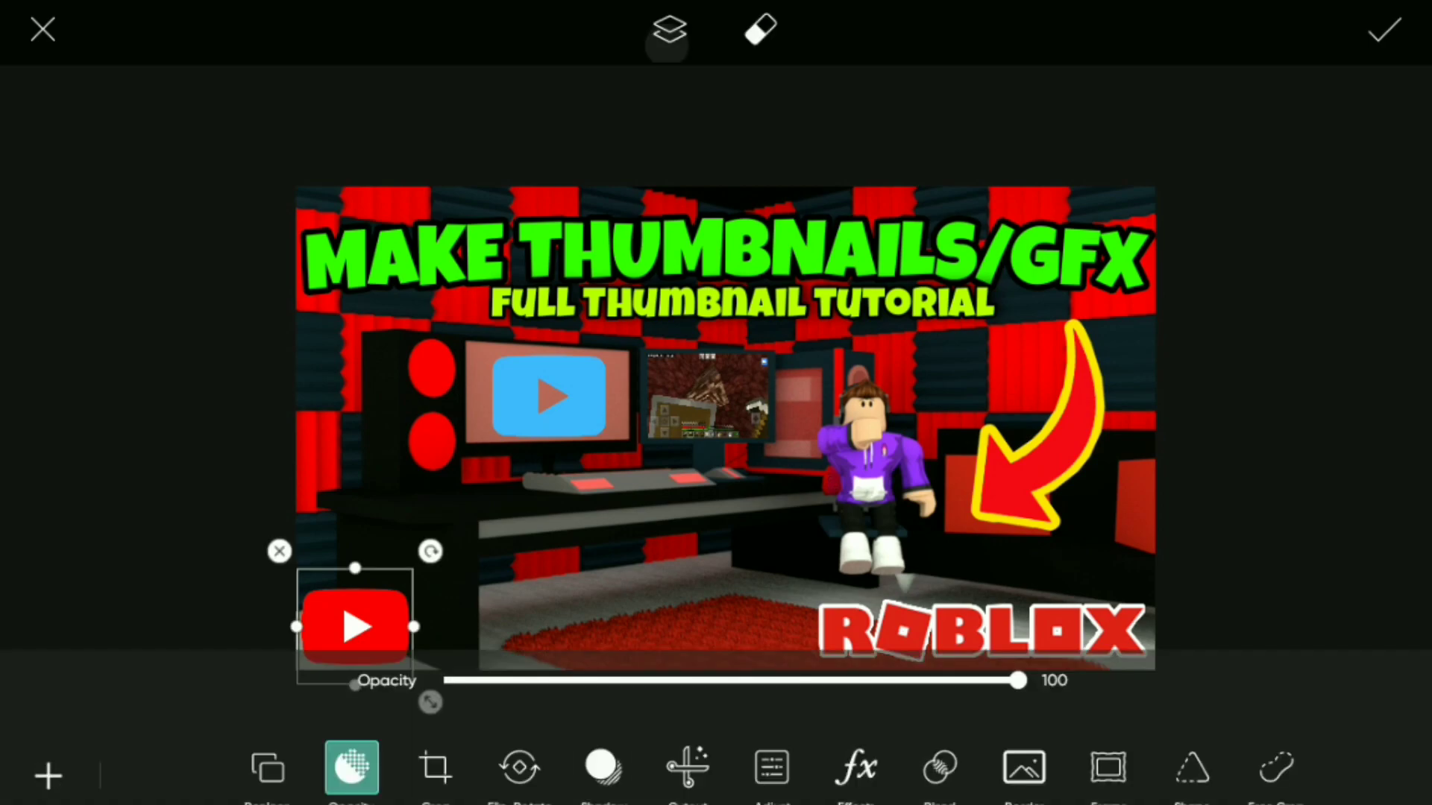
click(816, 112)
click(486, 680)
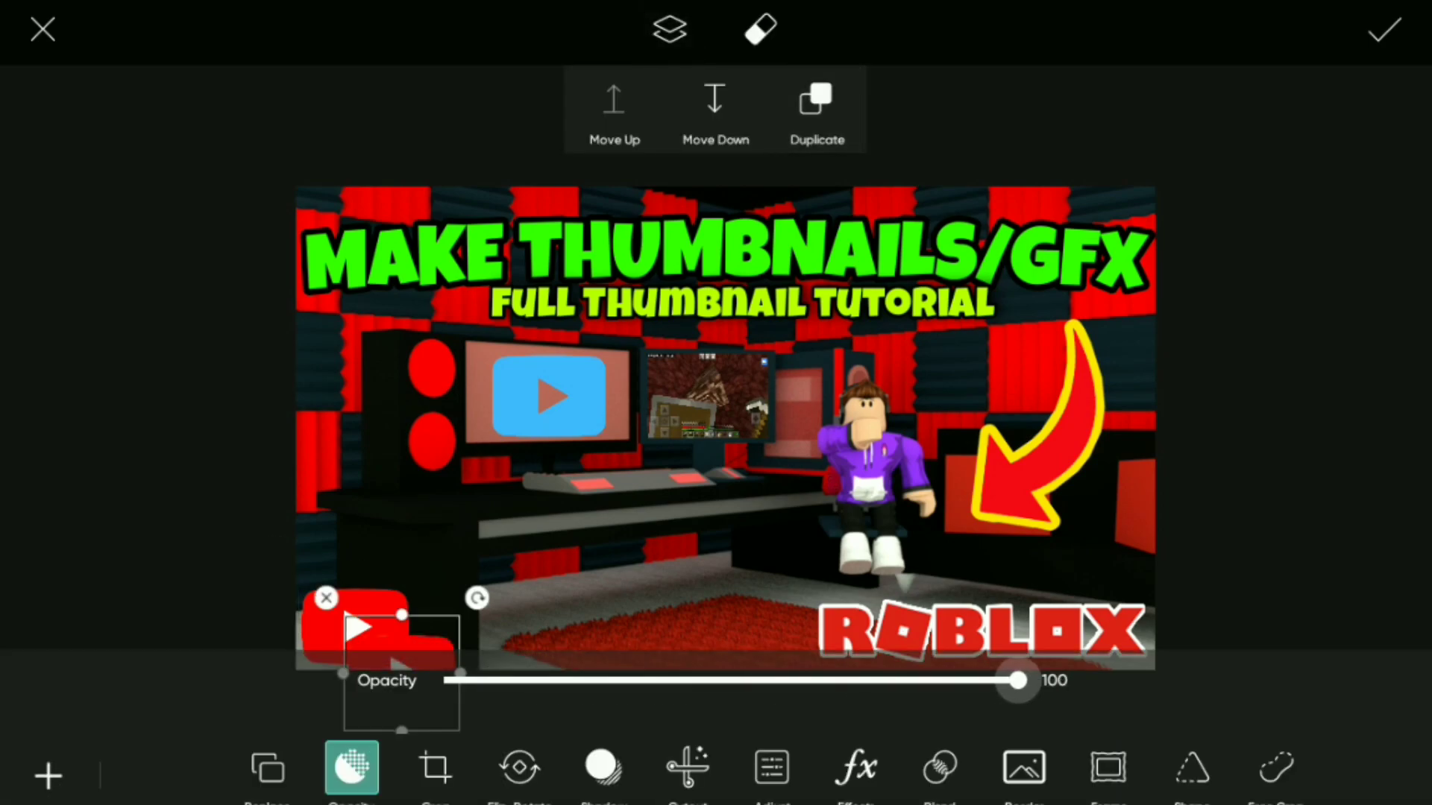
drag(402, 672, 799, 438)
click(549, 395)
drag(549, 396, 603, 556)
drag(802, 440, 589, 412)
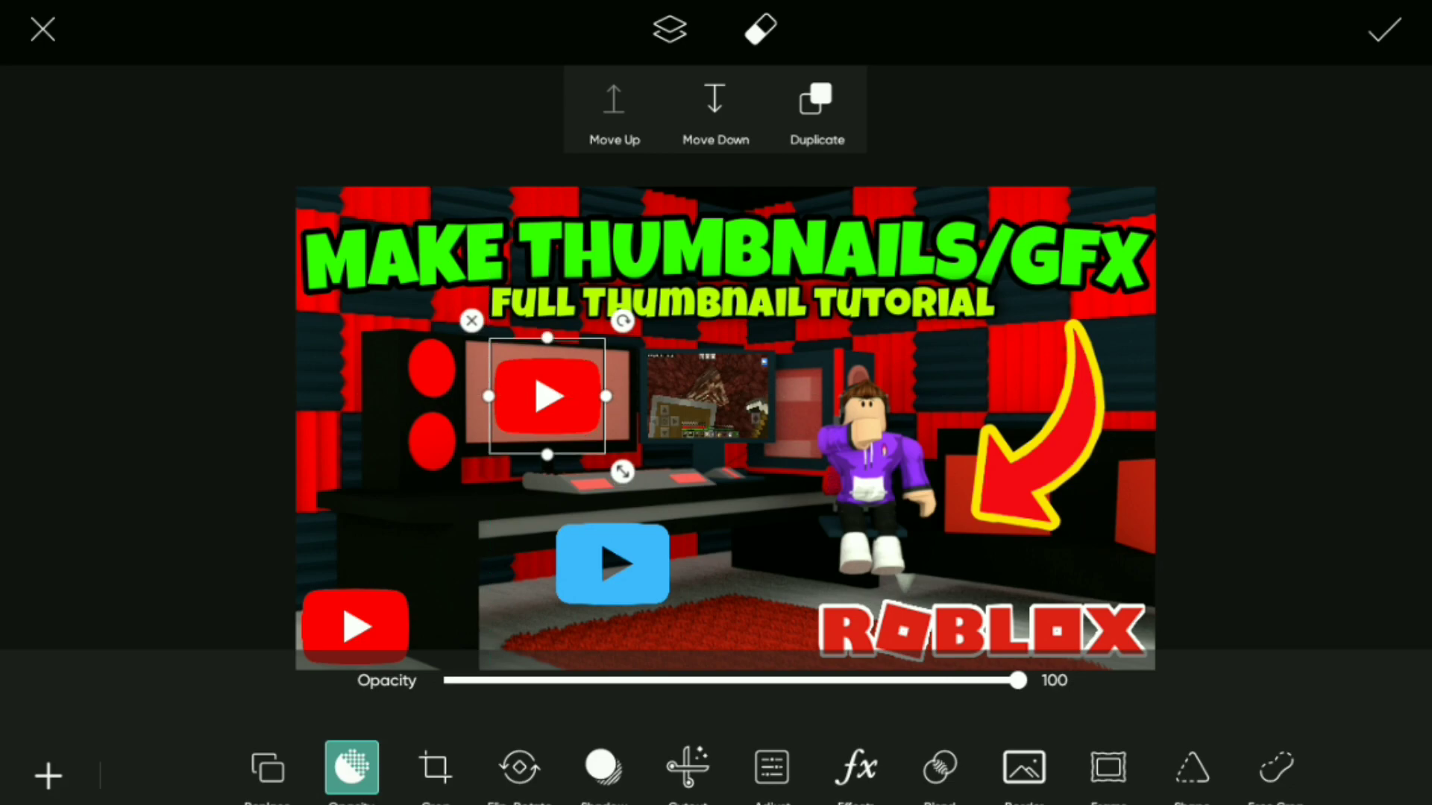
click(47, 775)
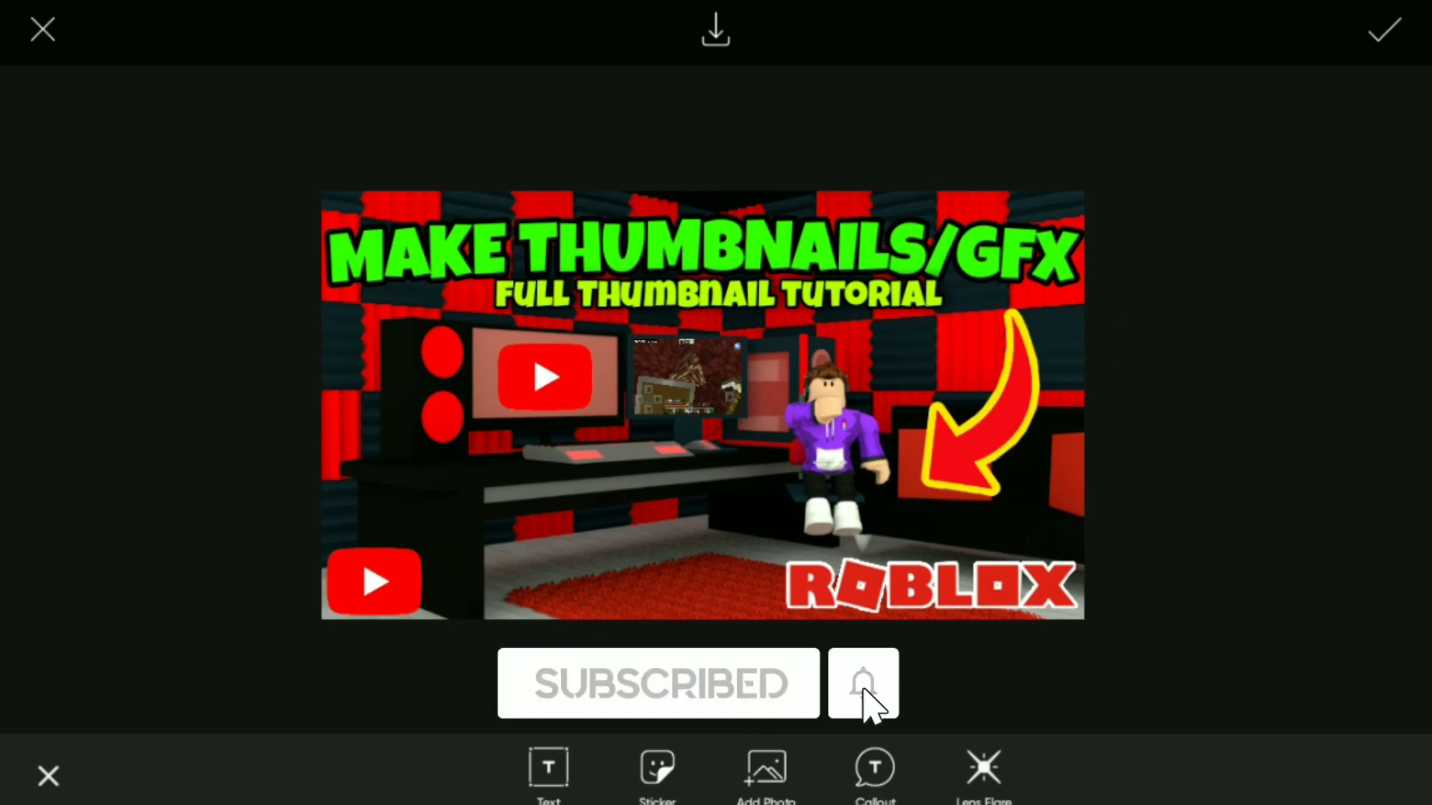
Save the finished thumbnail to the photo gallery and return to the device's home screen.
click(715, 31)
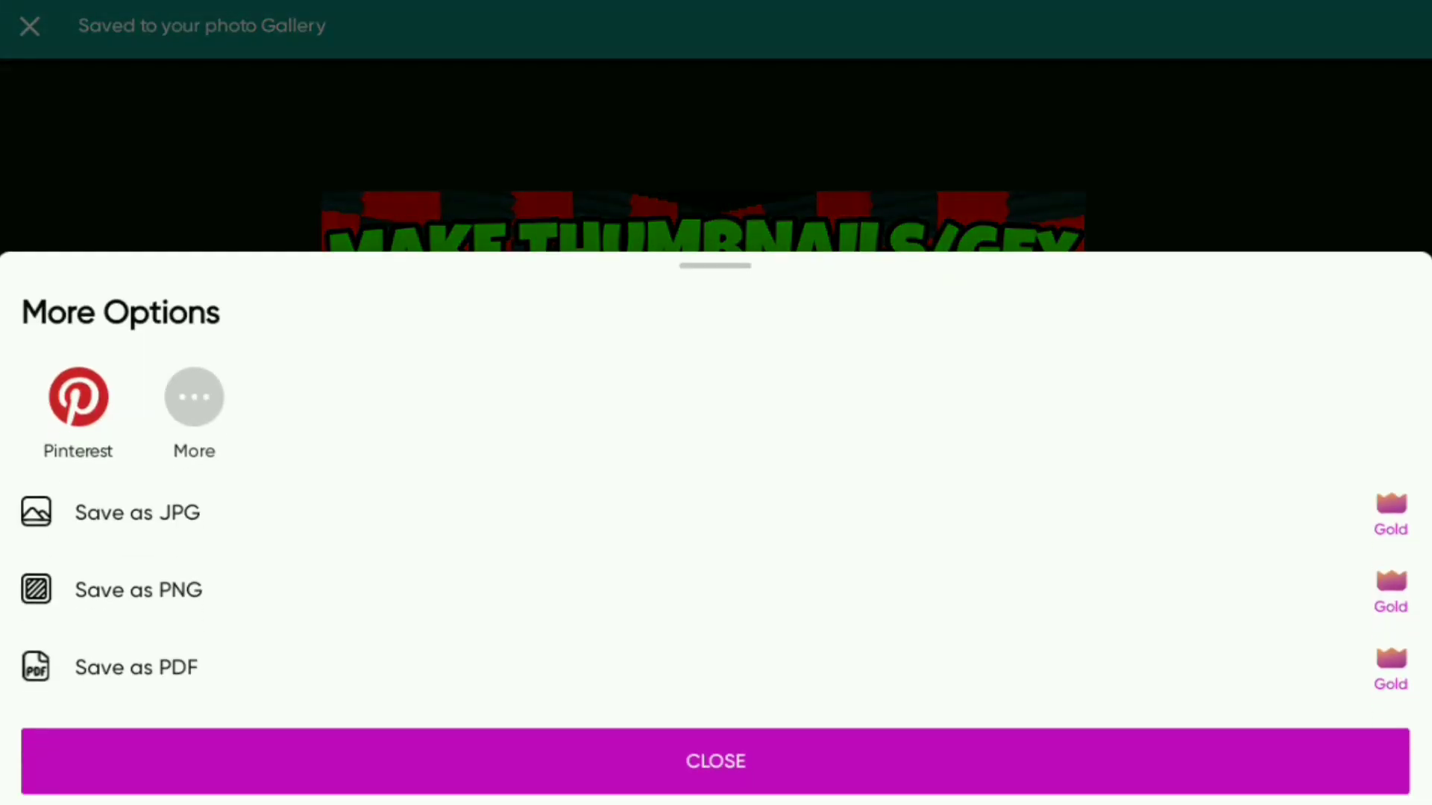
click(715, 761)
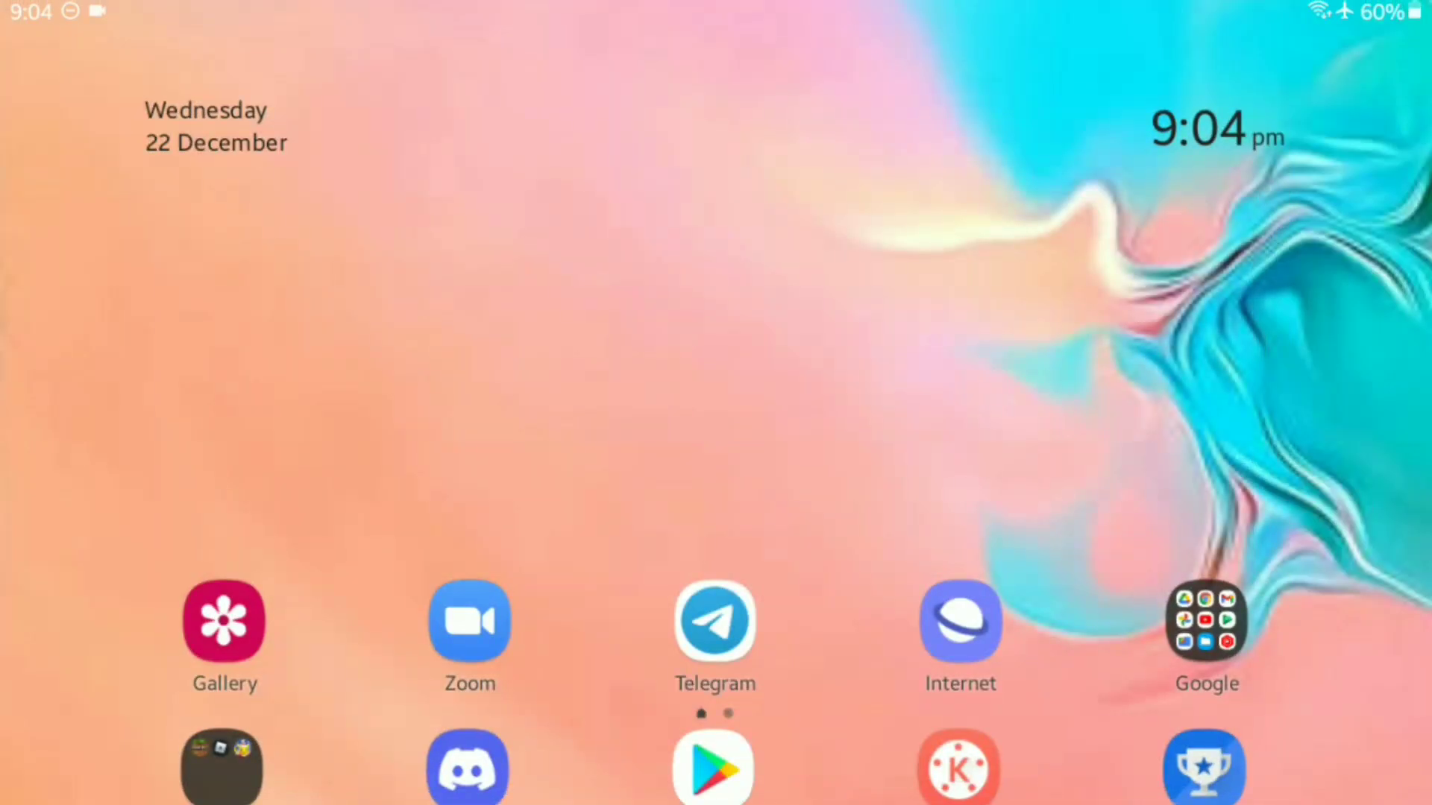
drag(1031, 6, 1030, 597)
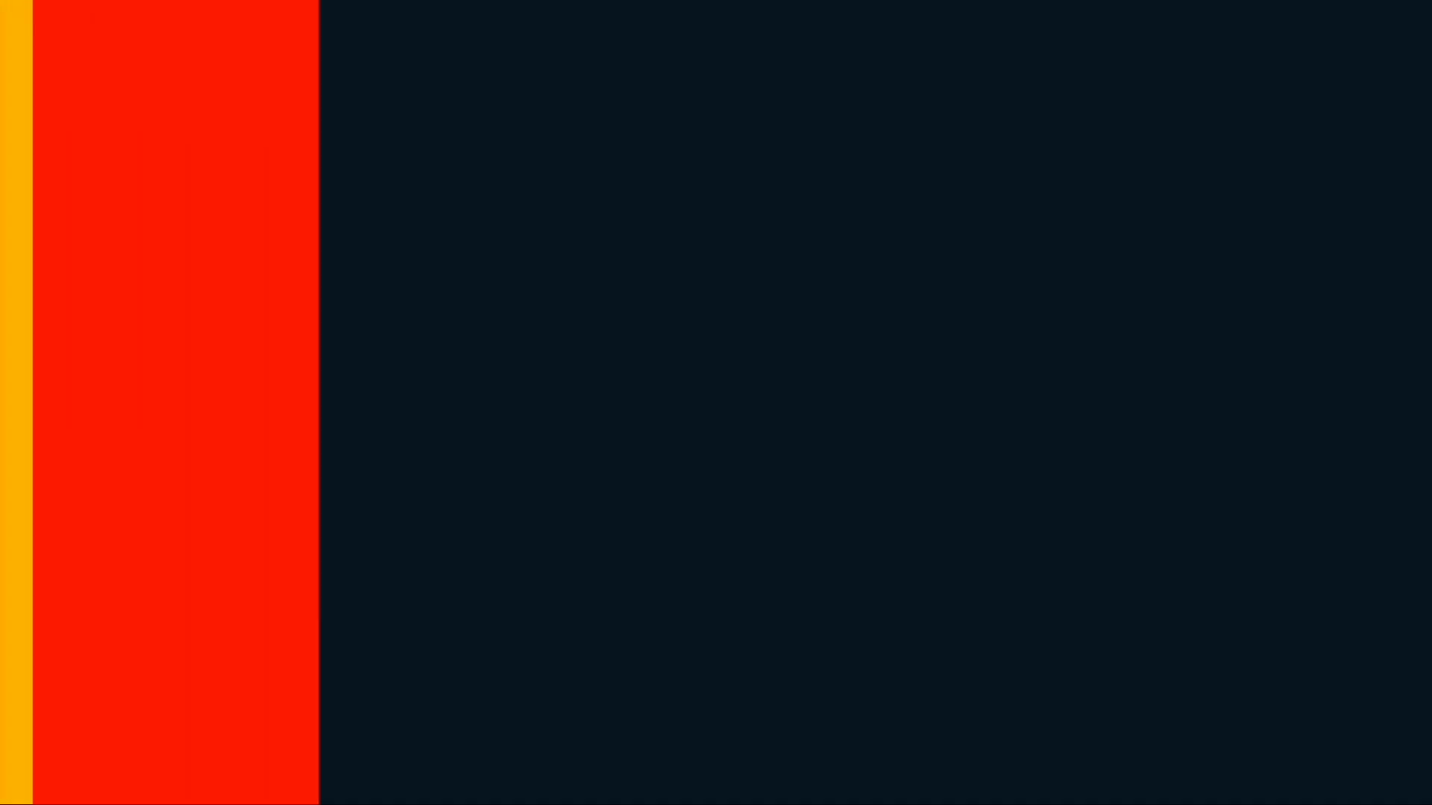